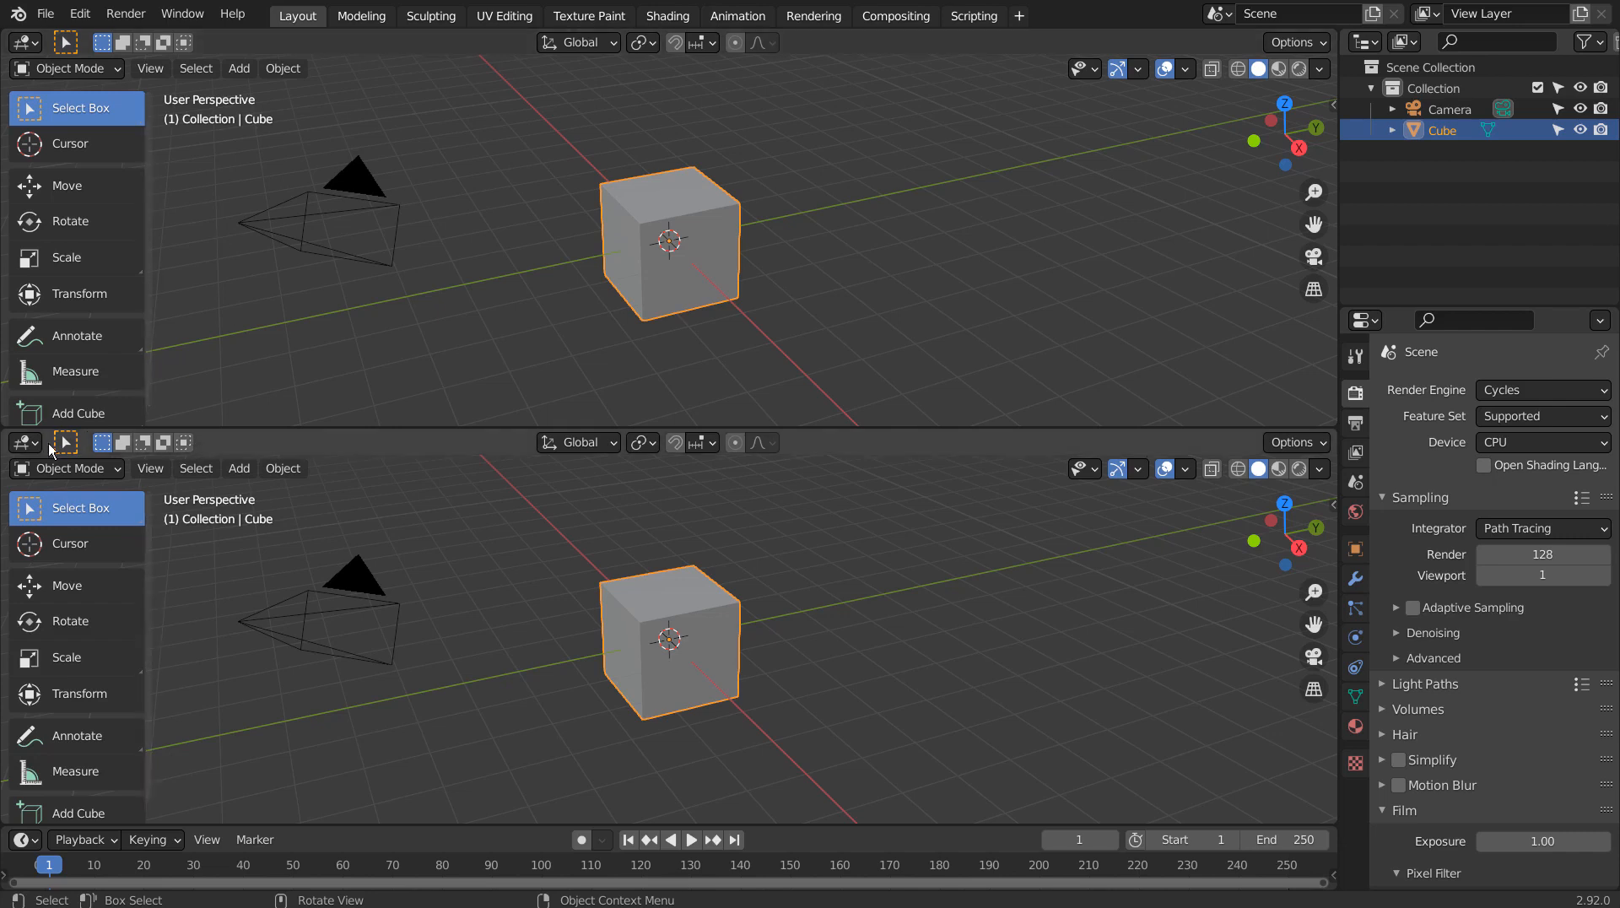
# Turn the lower viewport into a Geometry Node Editor and create a new node tree for the cube.
pyautogui.click(25, 442)
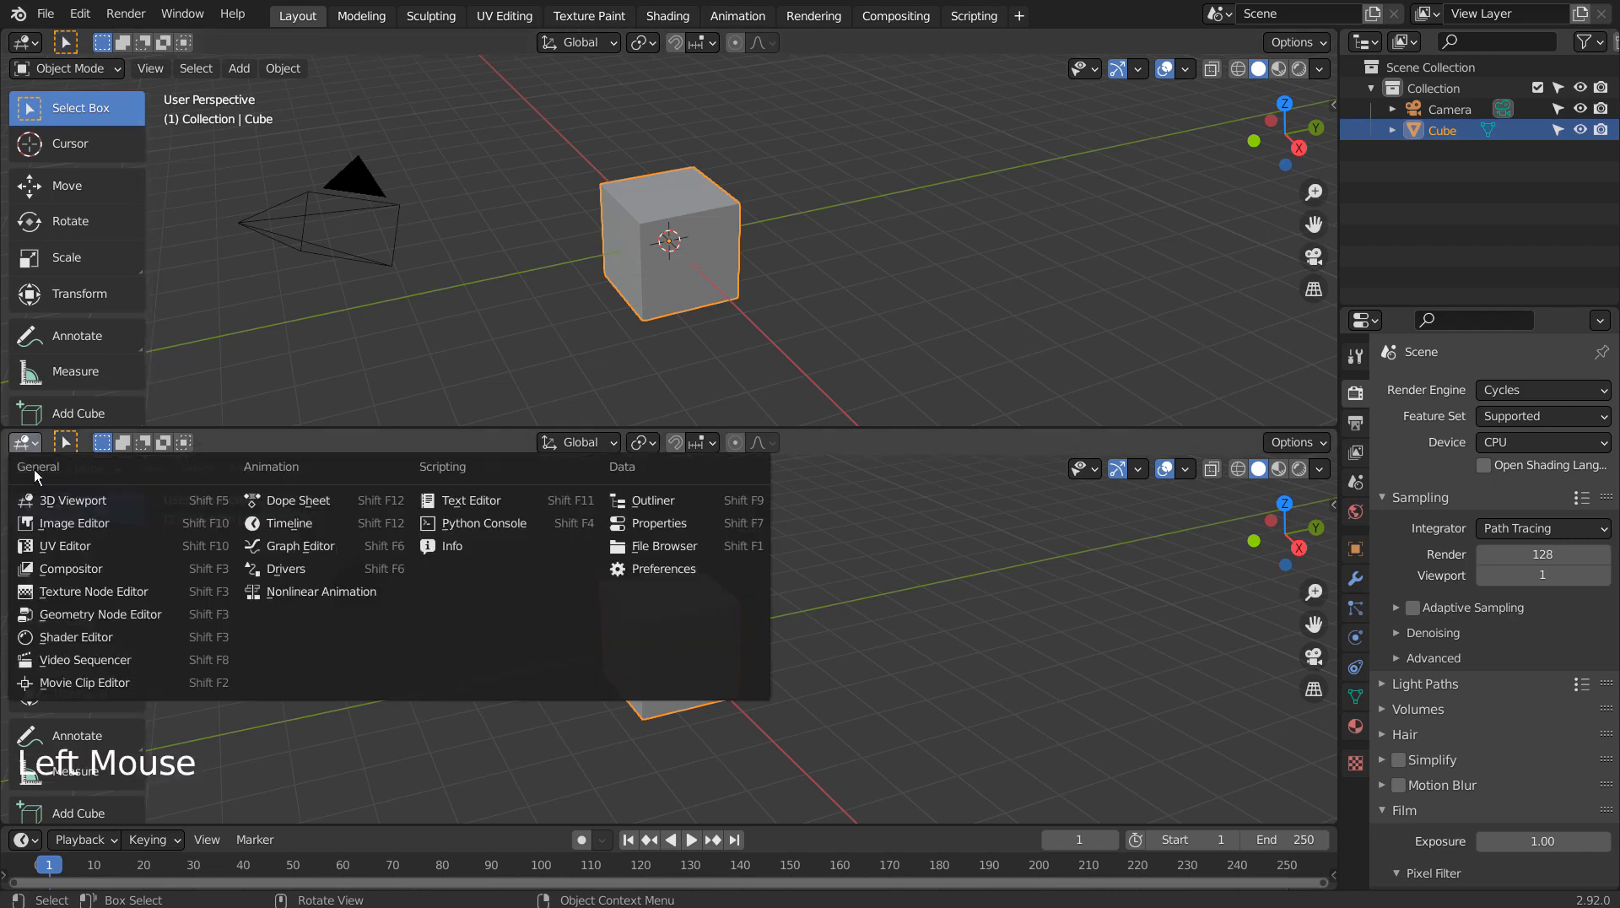
pyautogui.click(129, 613)
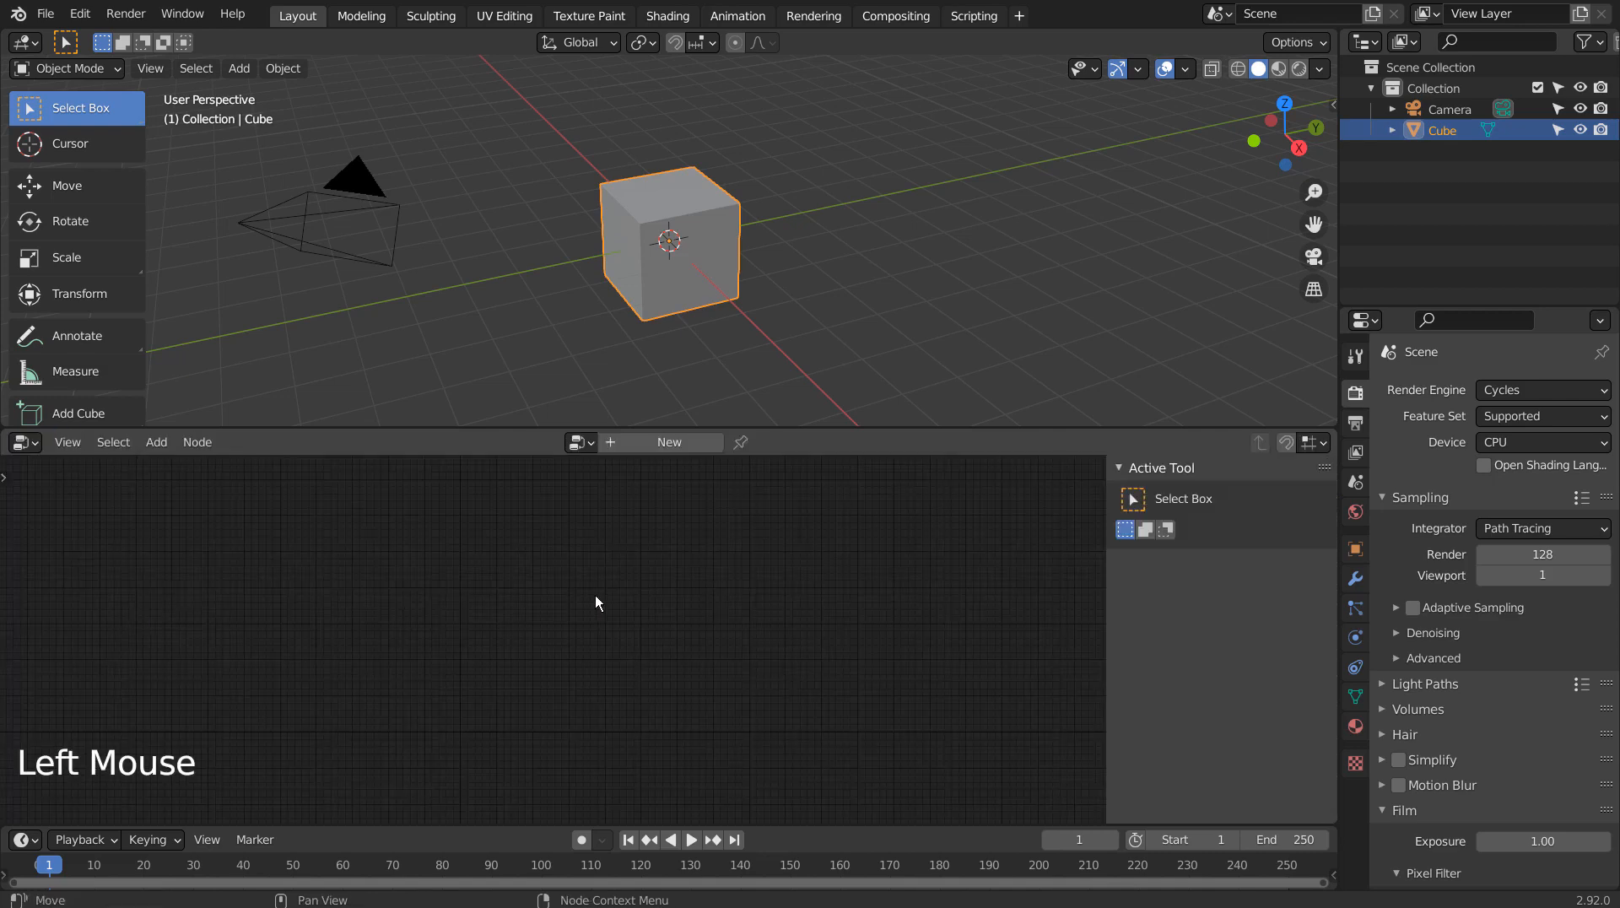
pyautogui.click(675, 444)
pyautogui.scroll(14, 484, 634)
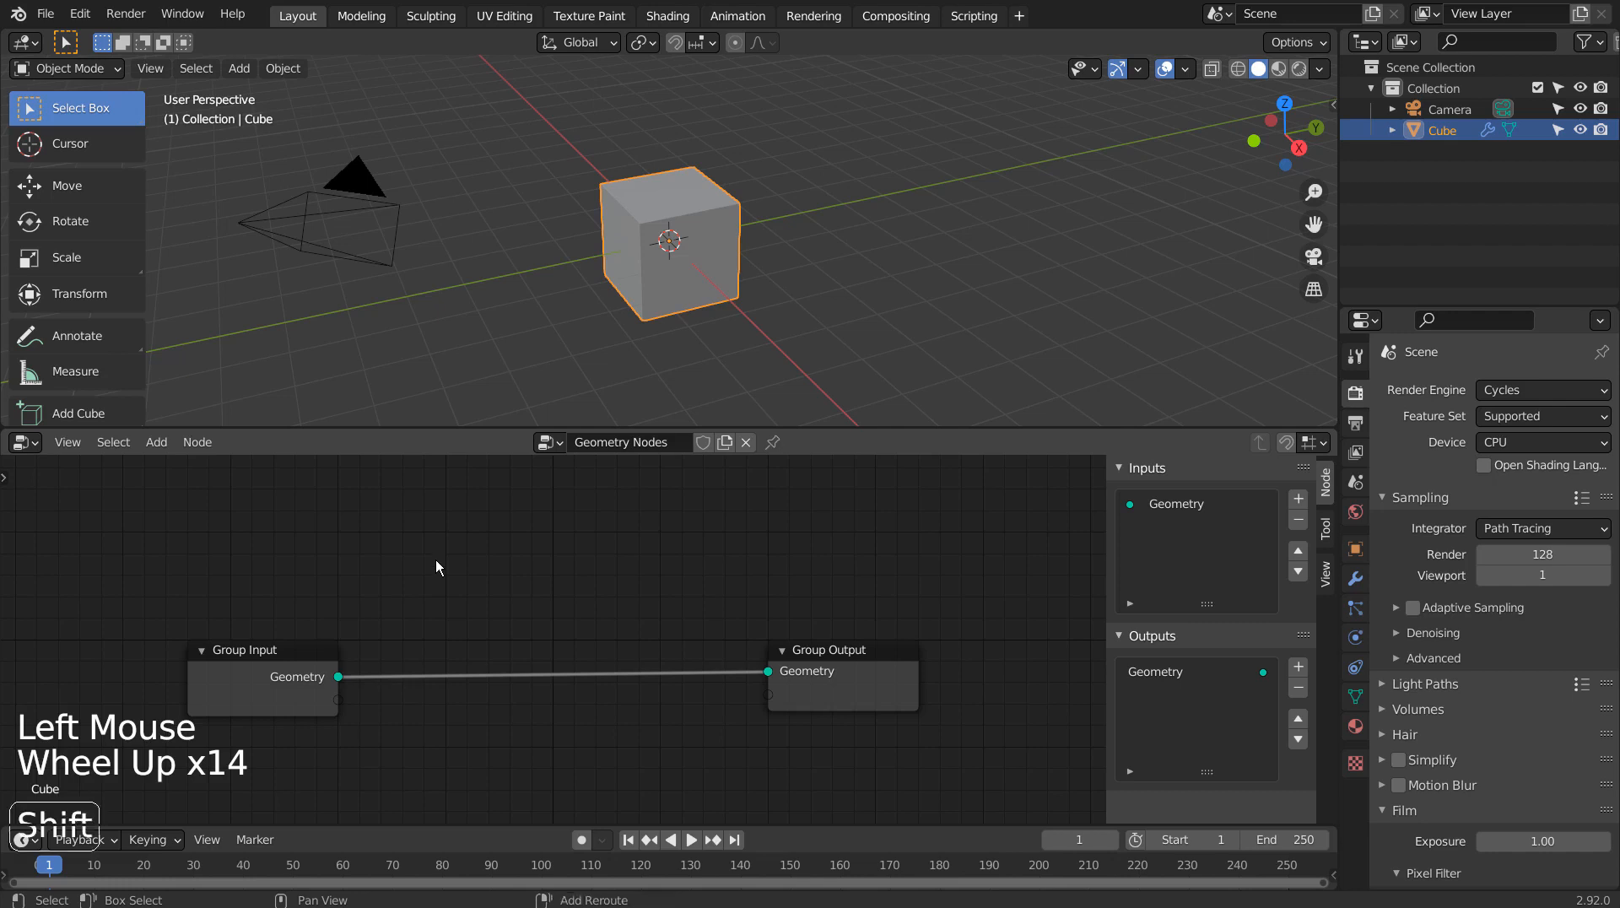
# Insert a Point Distribute node on the link between Group Input and Group Output.
pyautogui.hotkey('shift', 'a')
pyautogui.moveTo(426, 584)
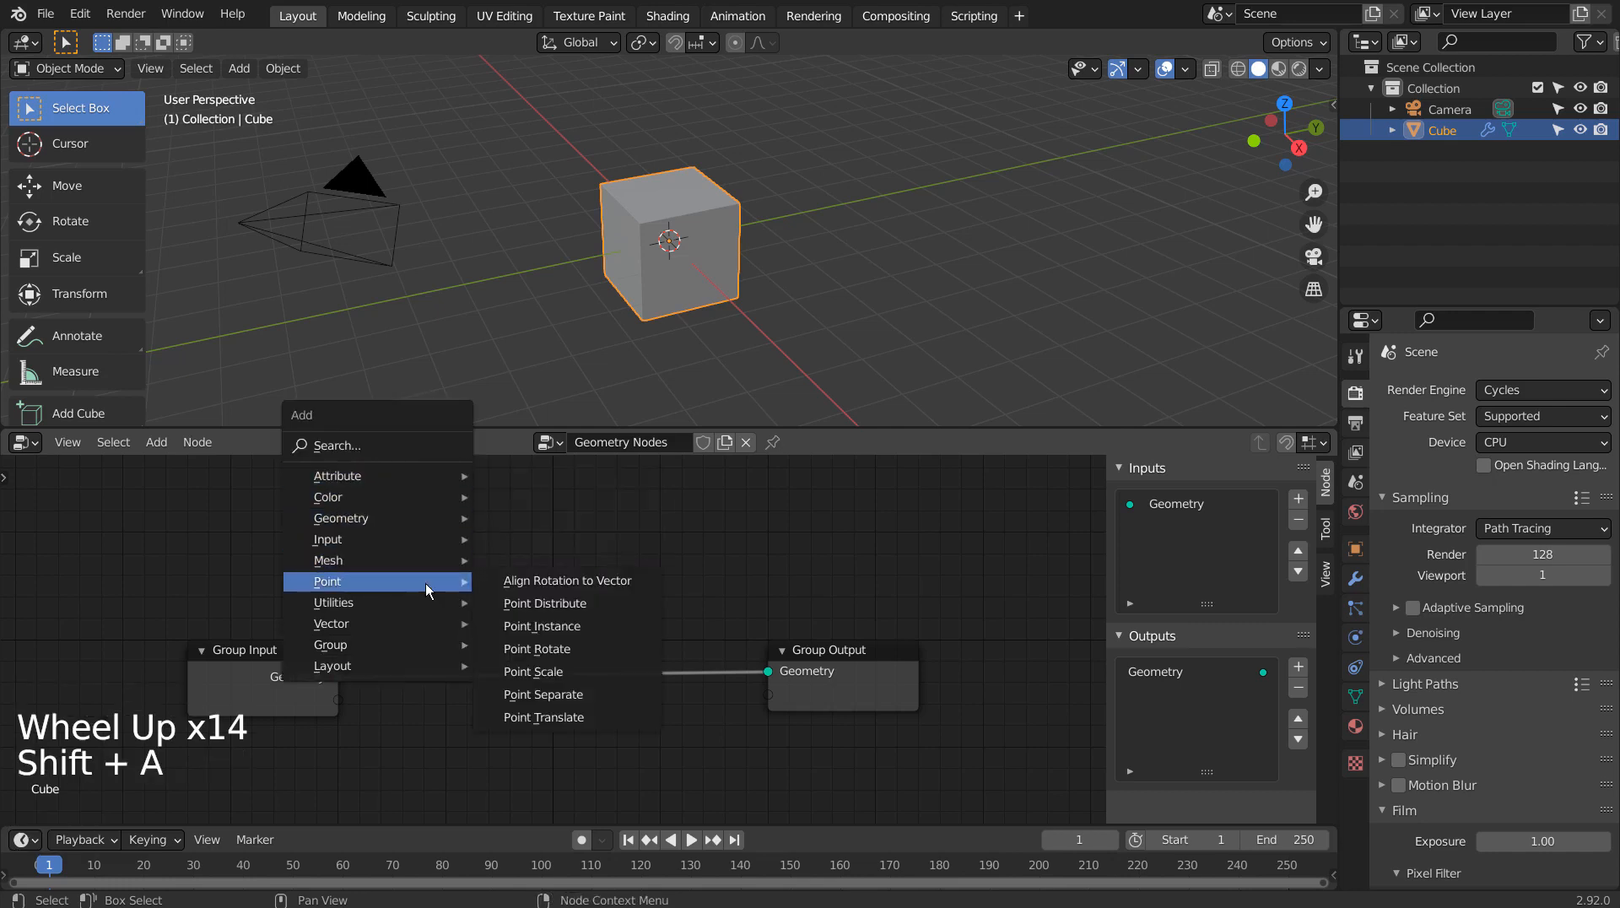
pyautogui.click(553, 582)
pyautogui.click(381, 618)
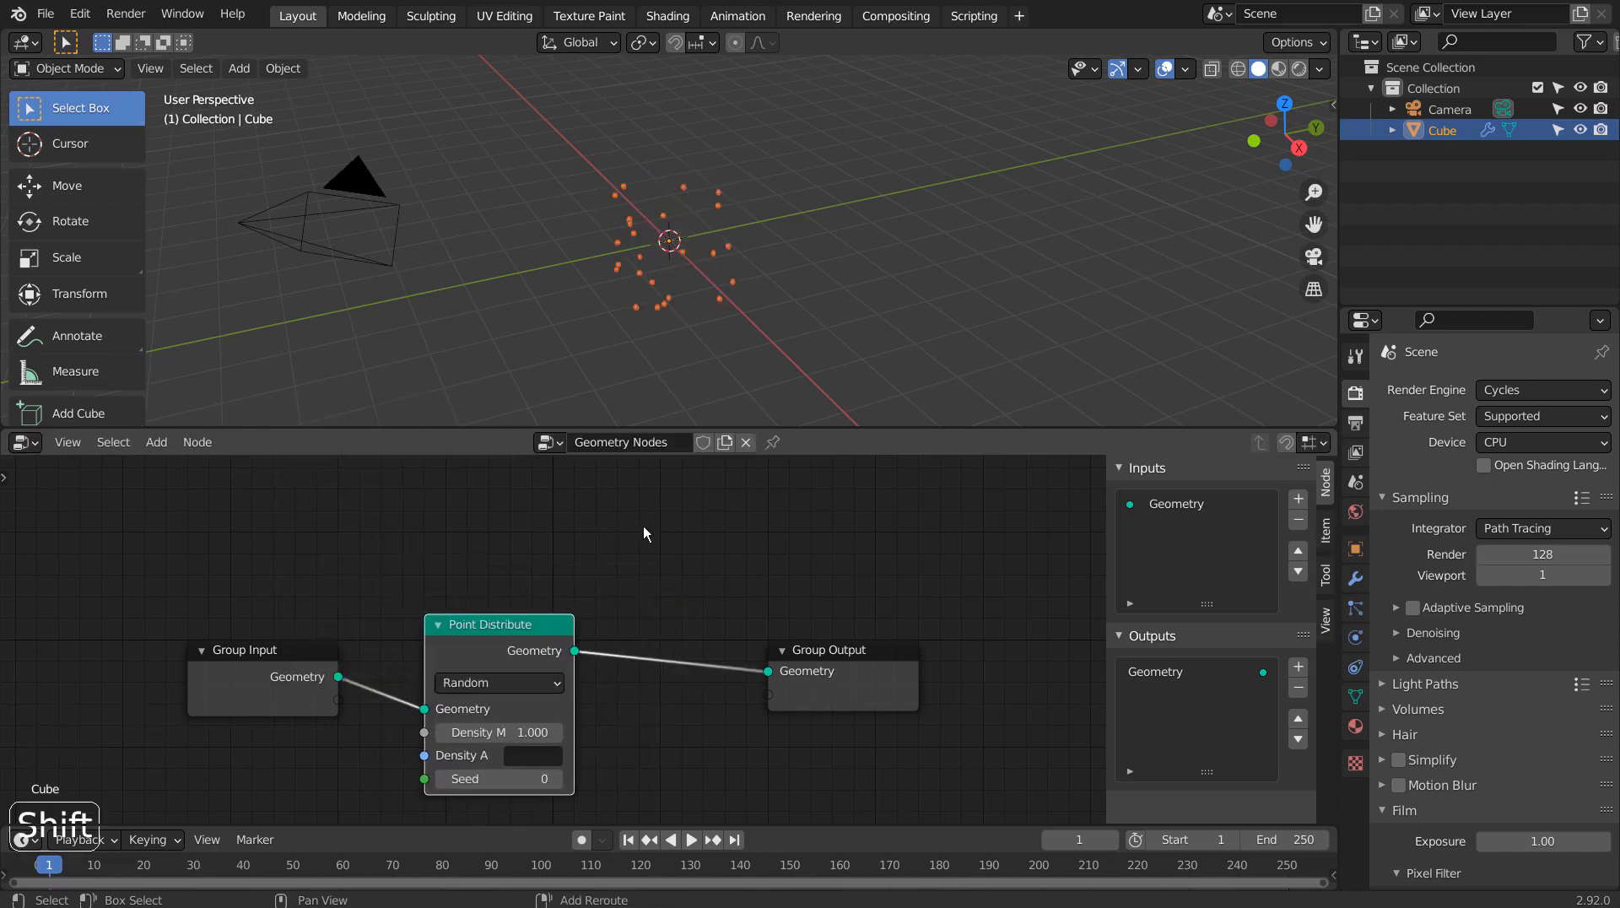
# Insert a Point Instance node between Point Distribute and Group Output.
pyautogui.hotkey('shift', 'a')
pyautogui.moveTo(643, 525)
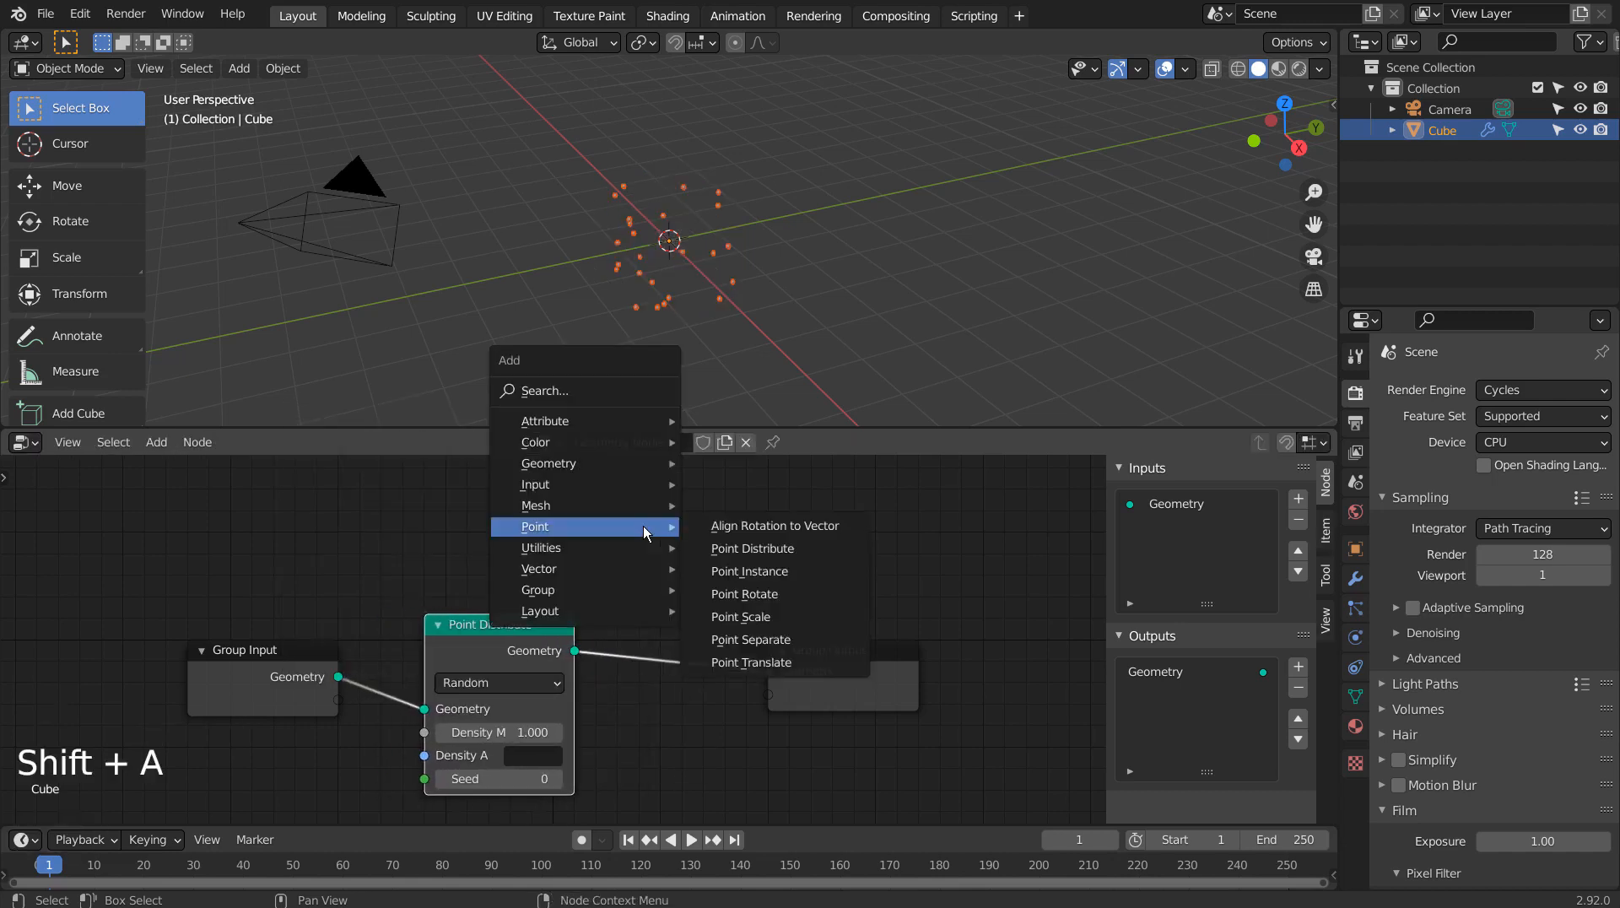
pyautogui.click(760, 570)
pyautogui.click(844, 685)
pyautogui.keyDown('shift'); pyautogui.moveTo(843, 685); pyautogui.dragTo(784, 624, button='middle'); pyautogui.keyUp('shift')
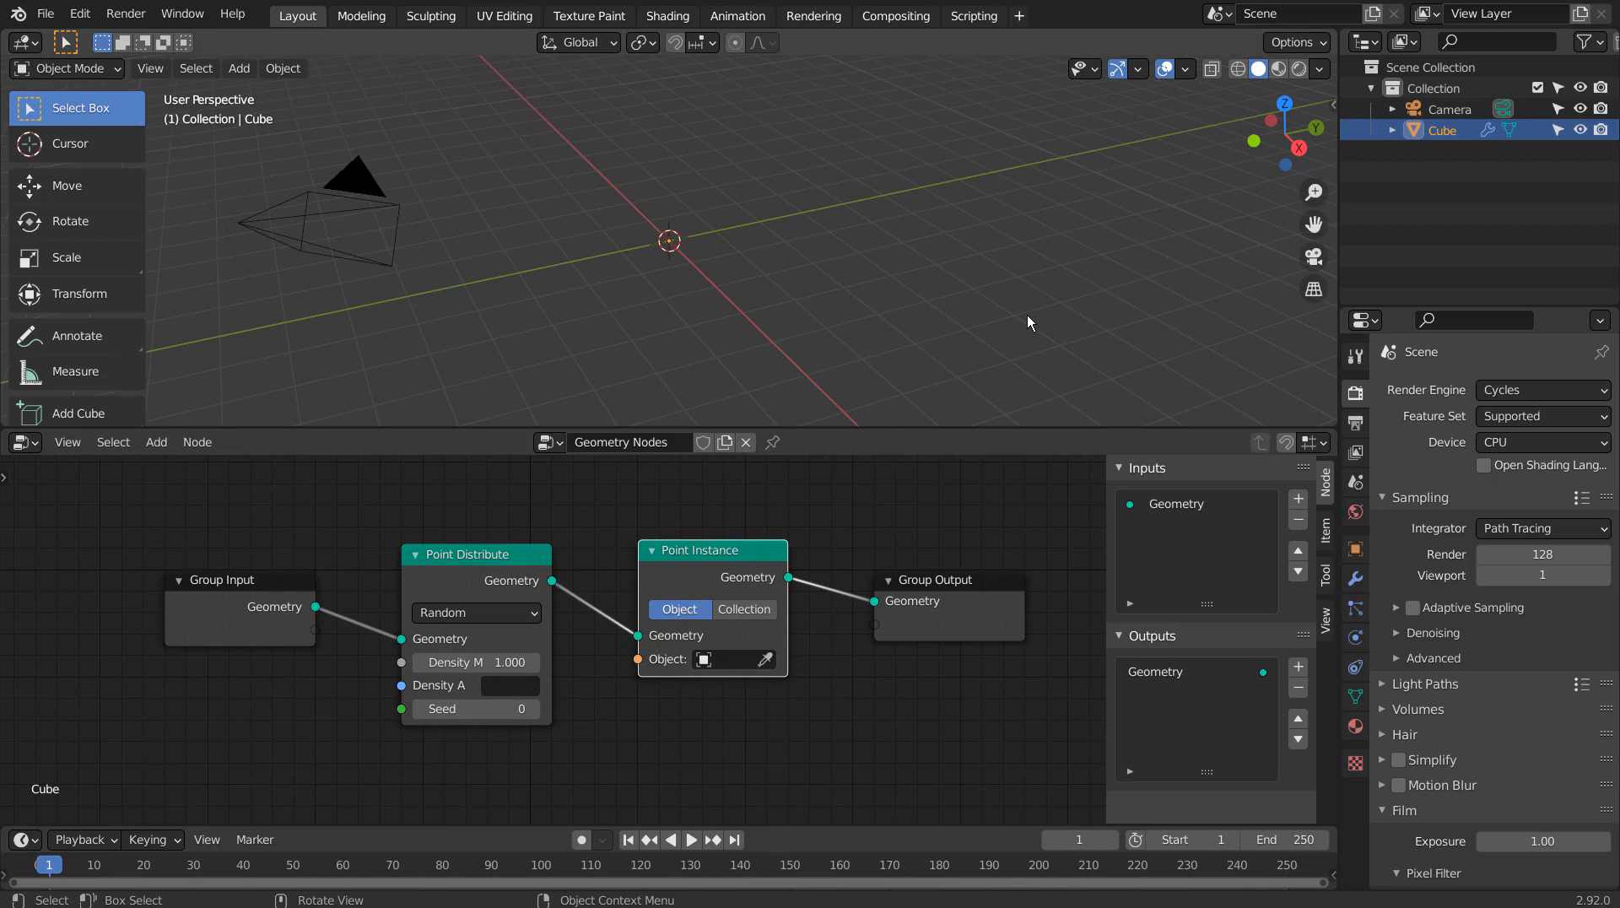
# Add a second cube mesh to the scene and scale it down to a small cube at the origin.
pyautogui.hotkey('shift', 'a')
pyautogui.moveTo(1026, 316)
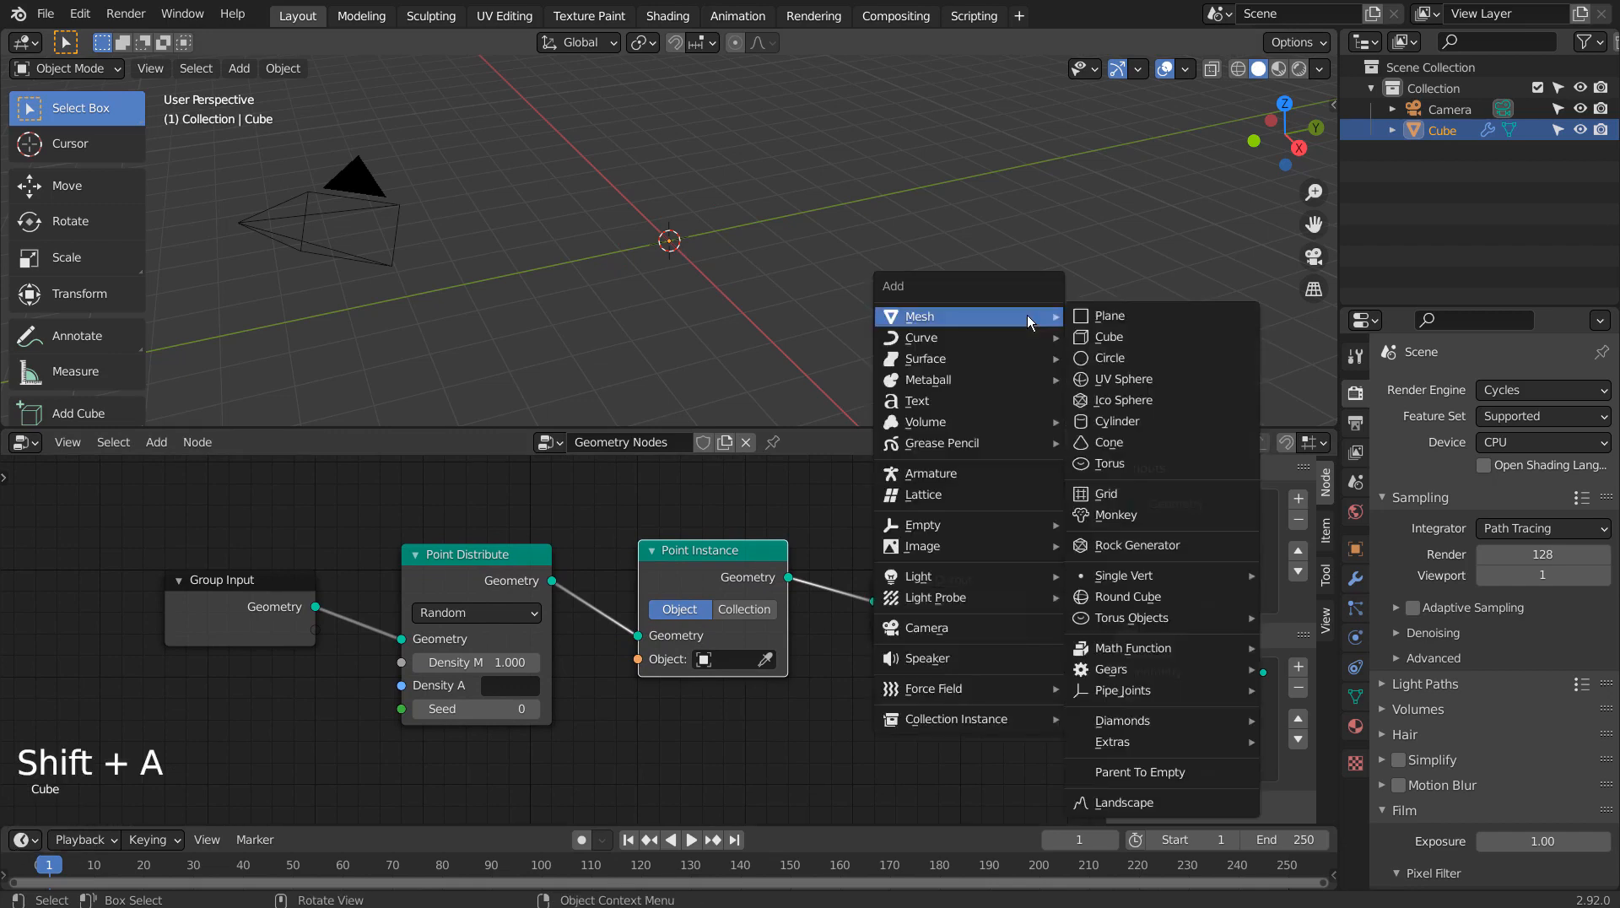
pyautogui.click(1109, 337)
pyautogui.press('s')
pyautogui.click(741, 302)
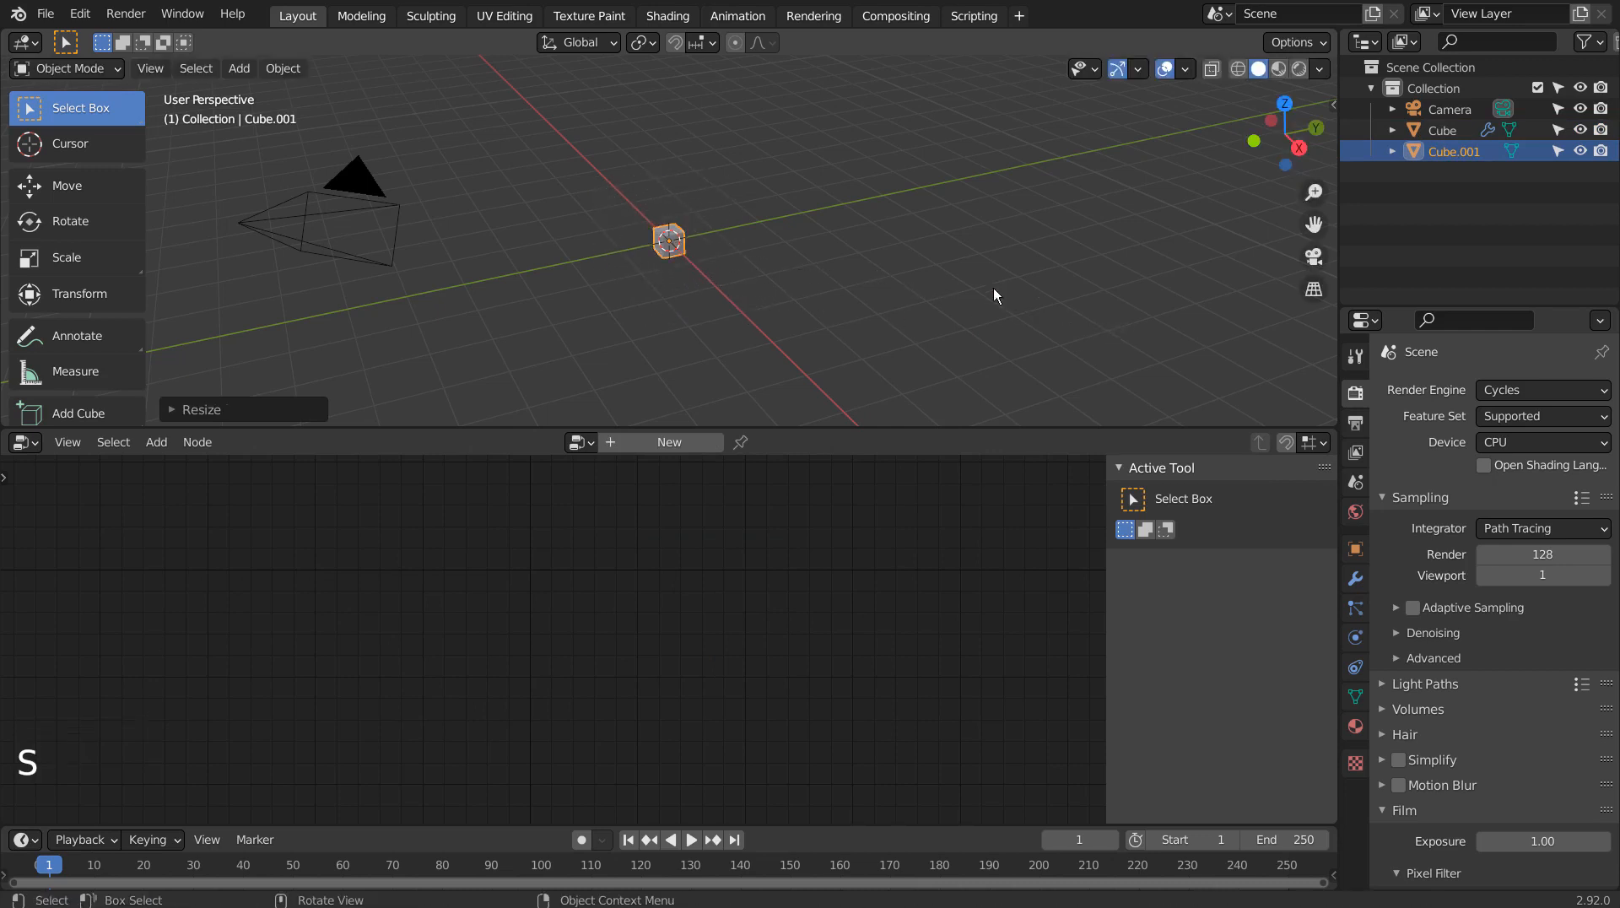
# Select the original cube and set the small Cube.001 as the object of its Point Instance node.
pyautogui.click(1451, 133)
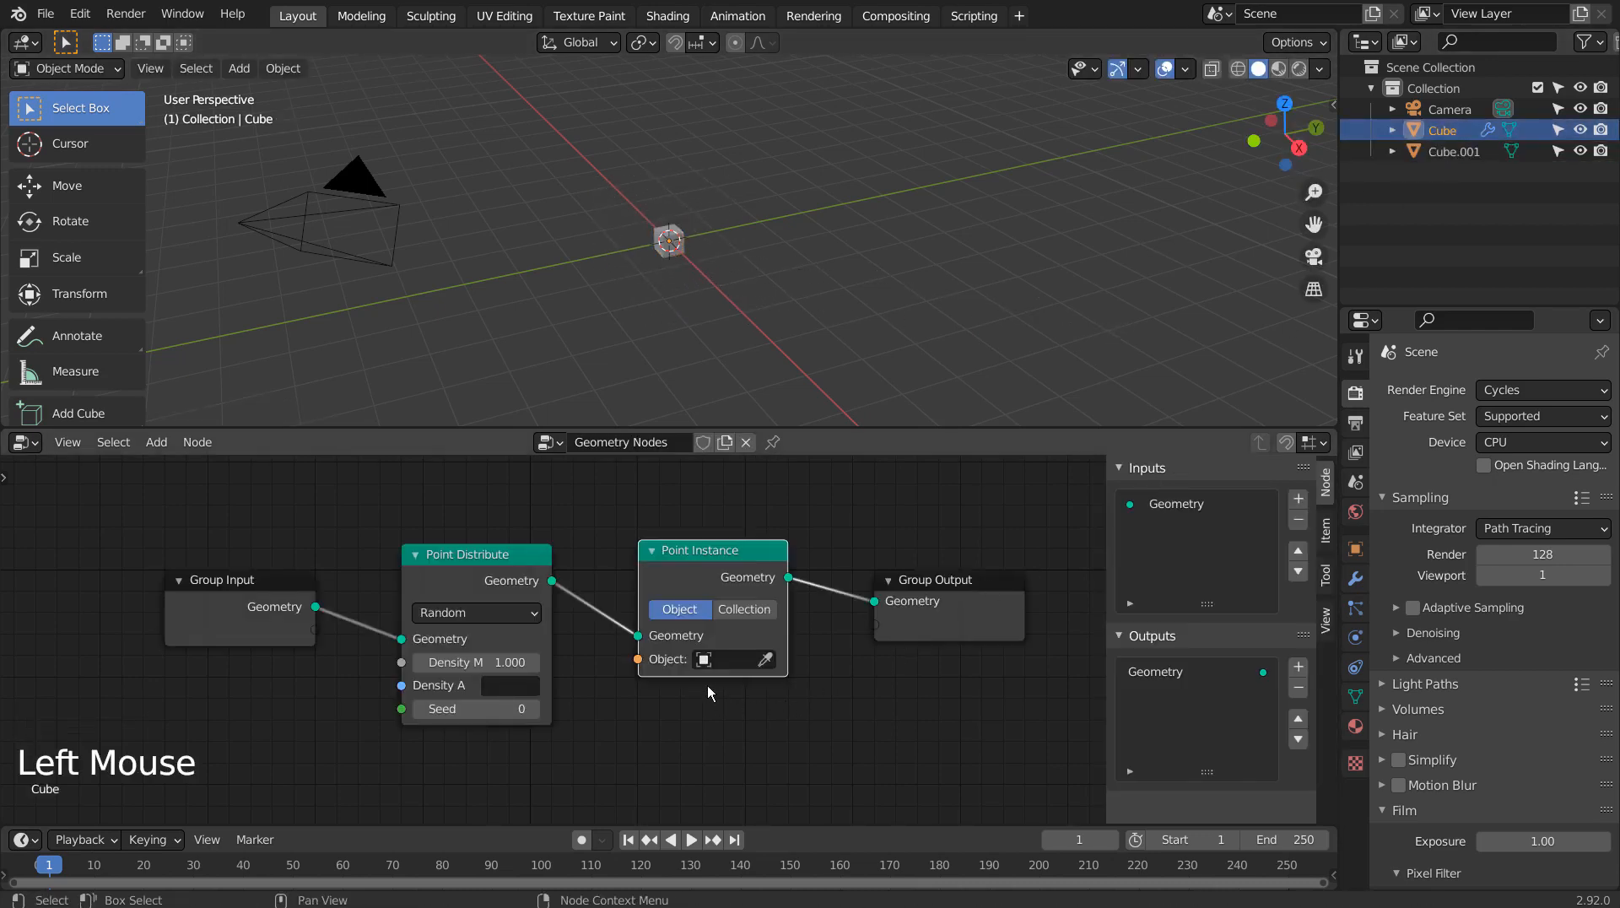
pyautogui.click(709, 659)
pyautogui.click(723, 734)
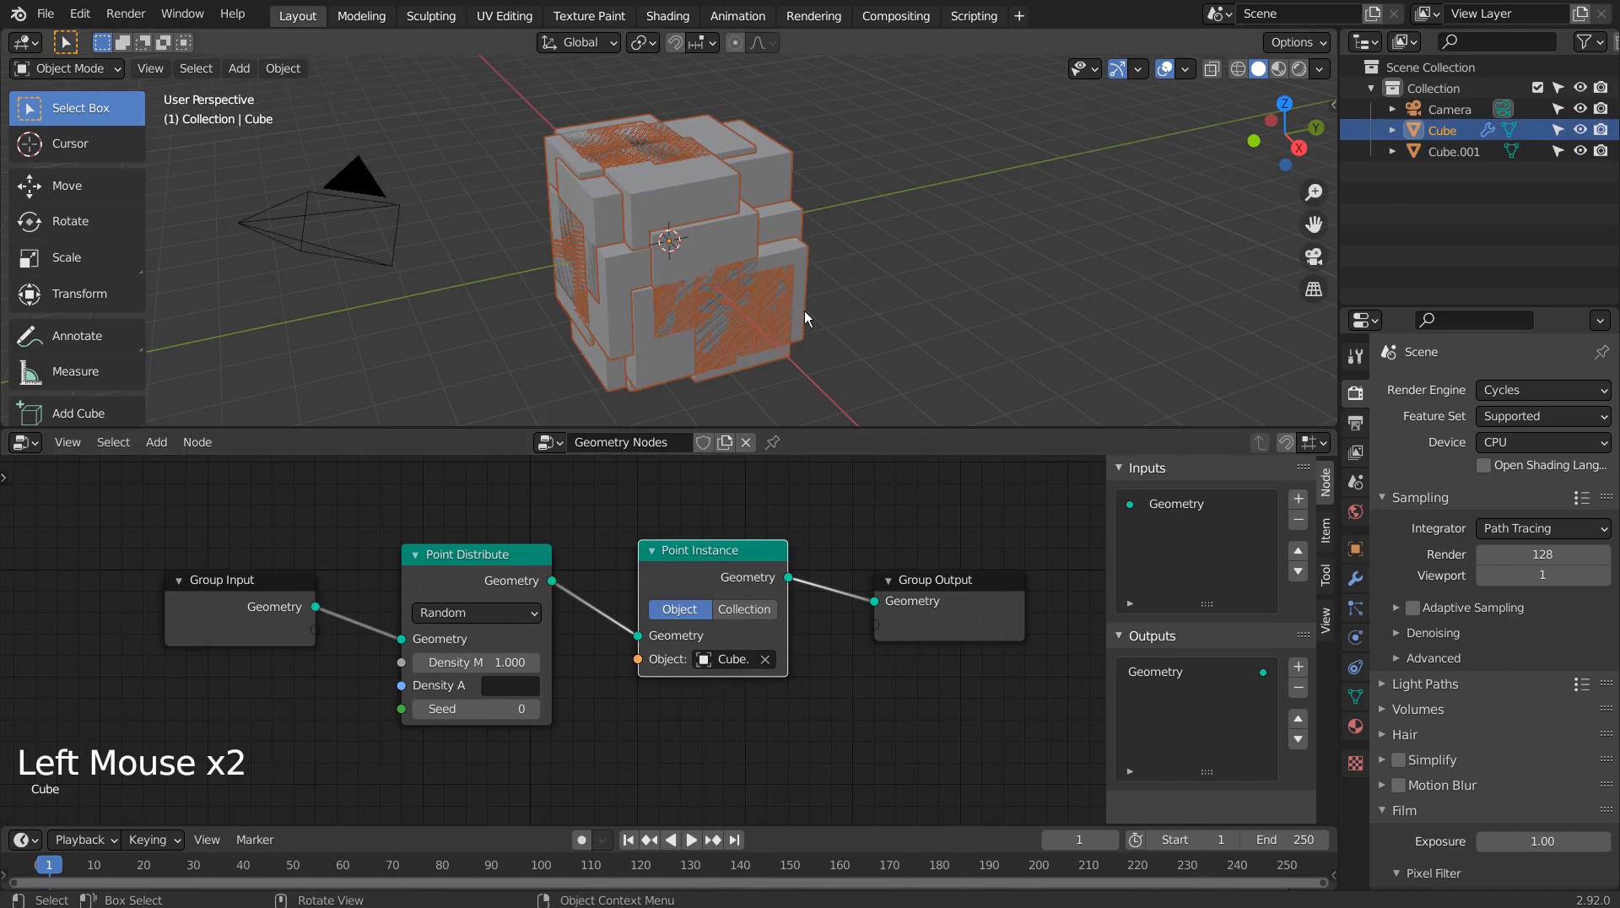
pyautogui.scroll(3, 783, 296)
pyautogui.keyDown('shift'); pyautogui.moveTo(760, 276); pyautogui.dragTo(917, 301, button='middle'); pyautogui.keyUp('shift')
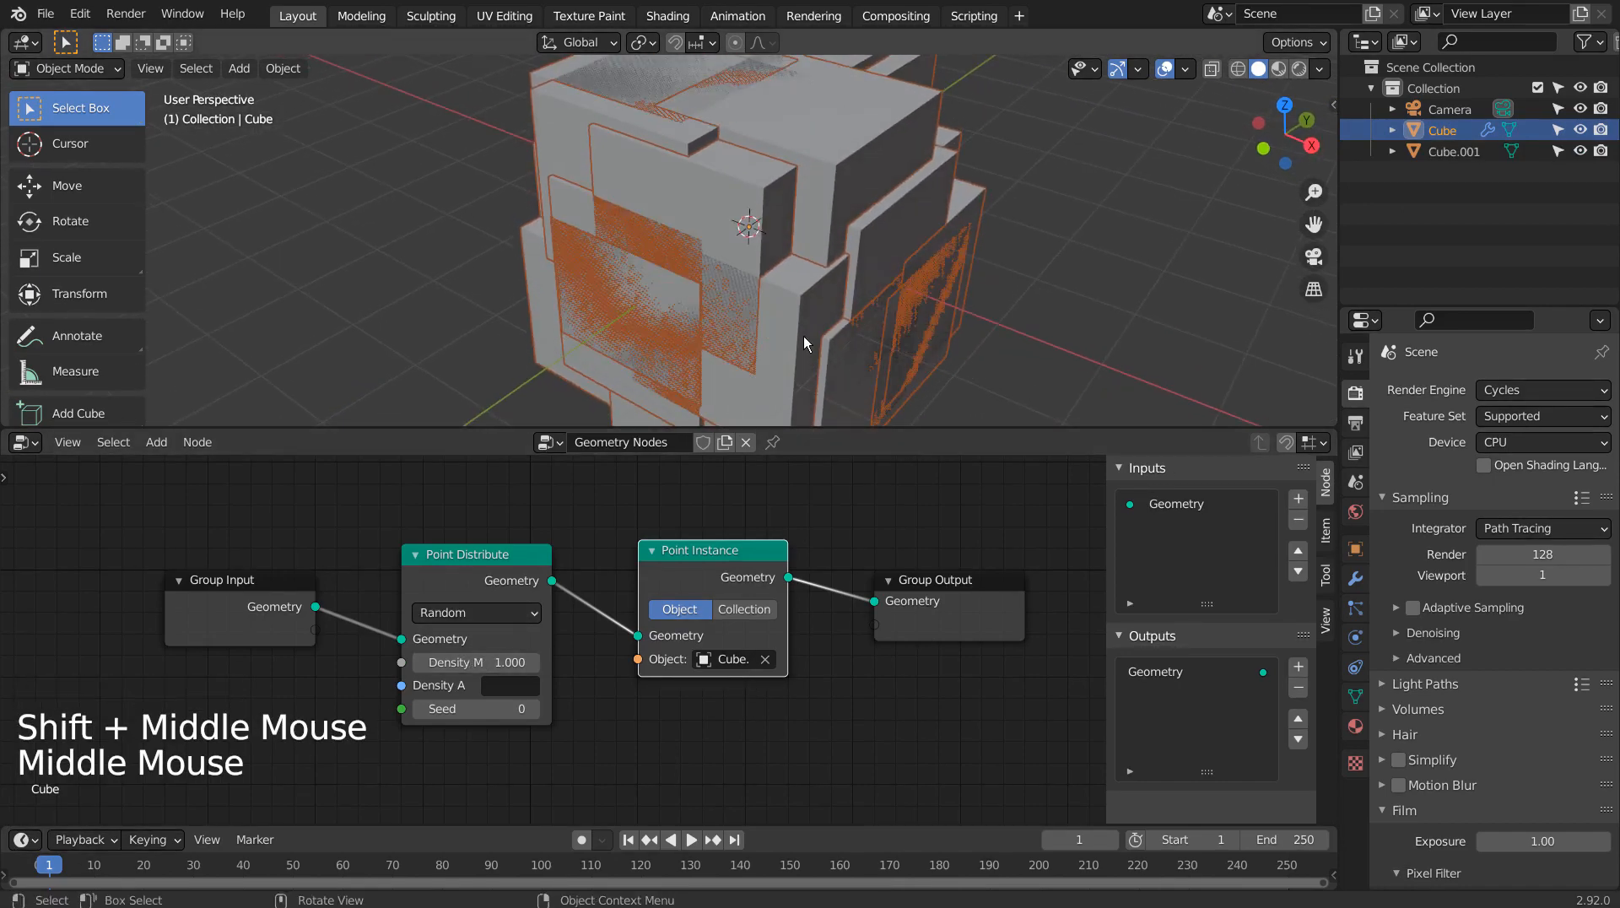
pyautogui.scroll(-2, 804, 336)
# Make room in front of Point Instance and insert a Point Scale node after Point Distribute.
pyautogui.moveTo(325, 641); pyautogui.dragTo(13, 557)
pyautogui.scroll(-4, 297, 539)
pyautogui.keyDown('shift'); pyautogui.moveTo(297, 539); pyautogui.dragTo(570, 557, button='middle'); pyautogui.keyUp('shift')
pyautogui.click(571, 557)
pyautogui.hotkey('shift', 'a')
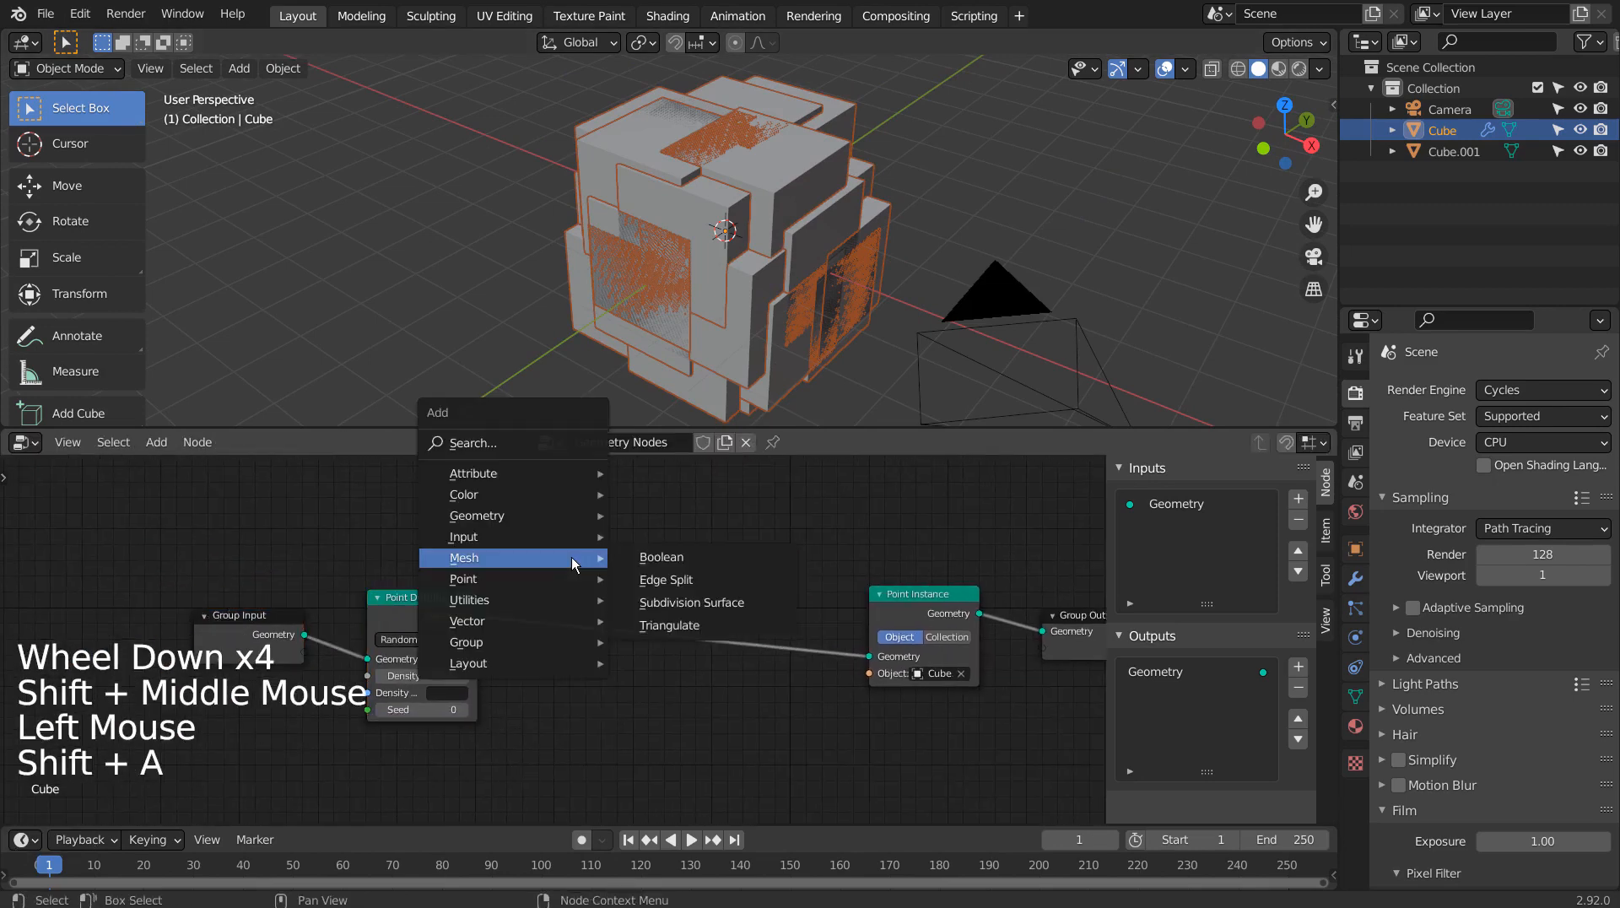
pyautogui.moveTo(534, 578)
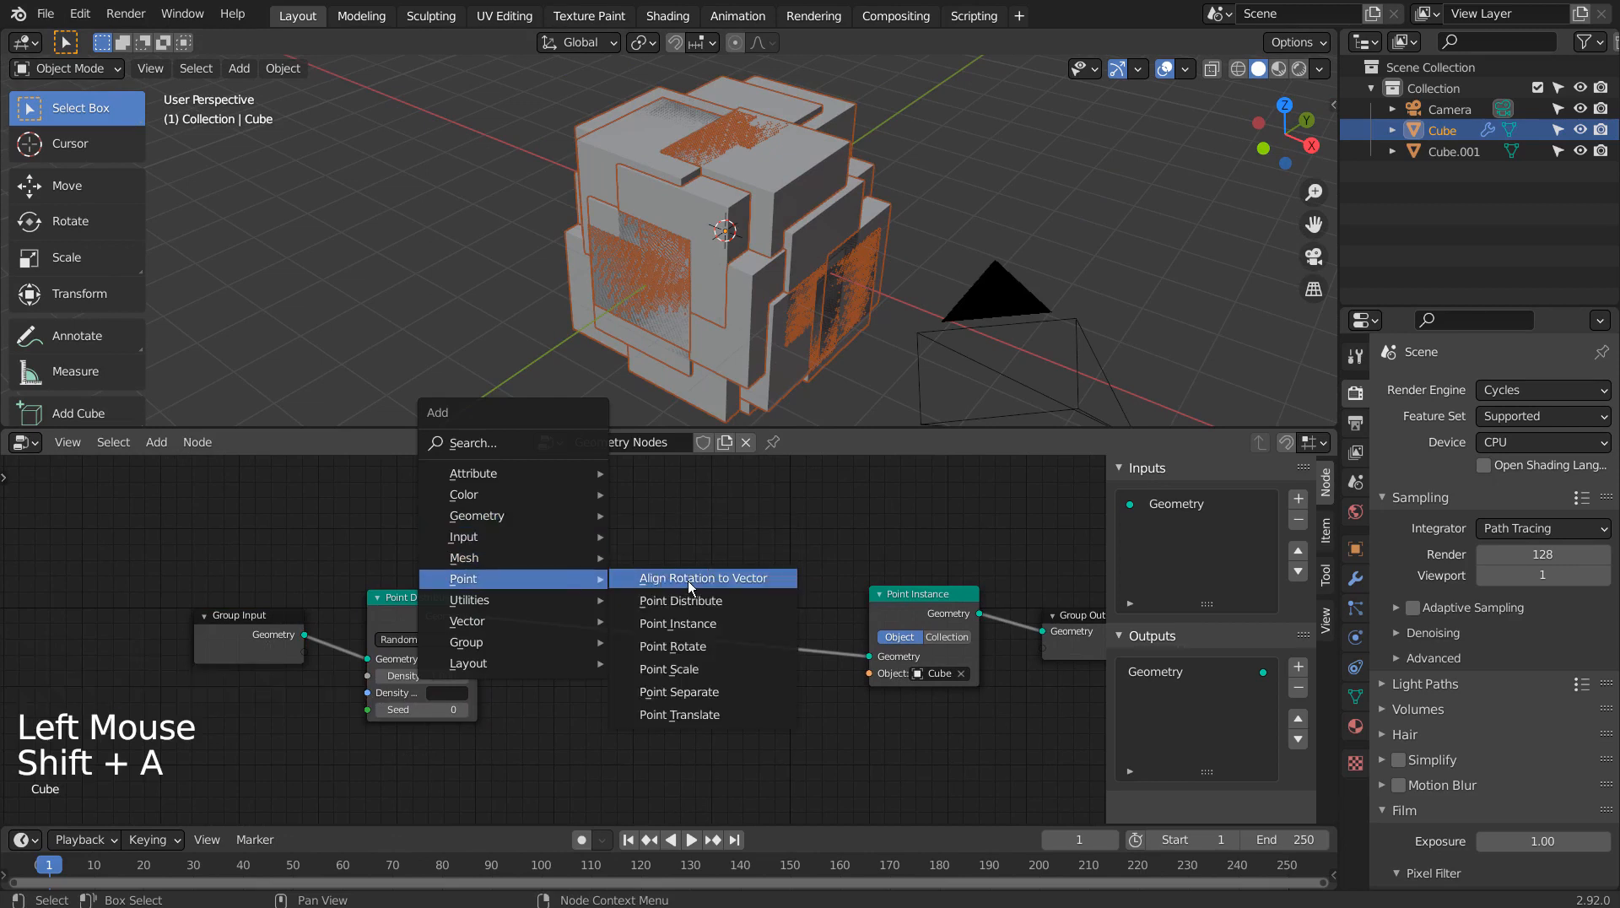
pyautogui.click(700, 670)
pyautogui.click(532, 584)
# Set the Point Scale node's type to Vector with X, Y and Z factors of 0.1.
pyautogui.click(614, 633)
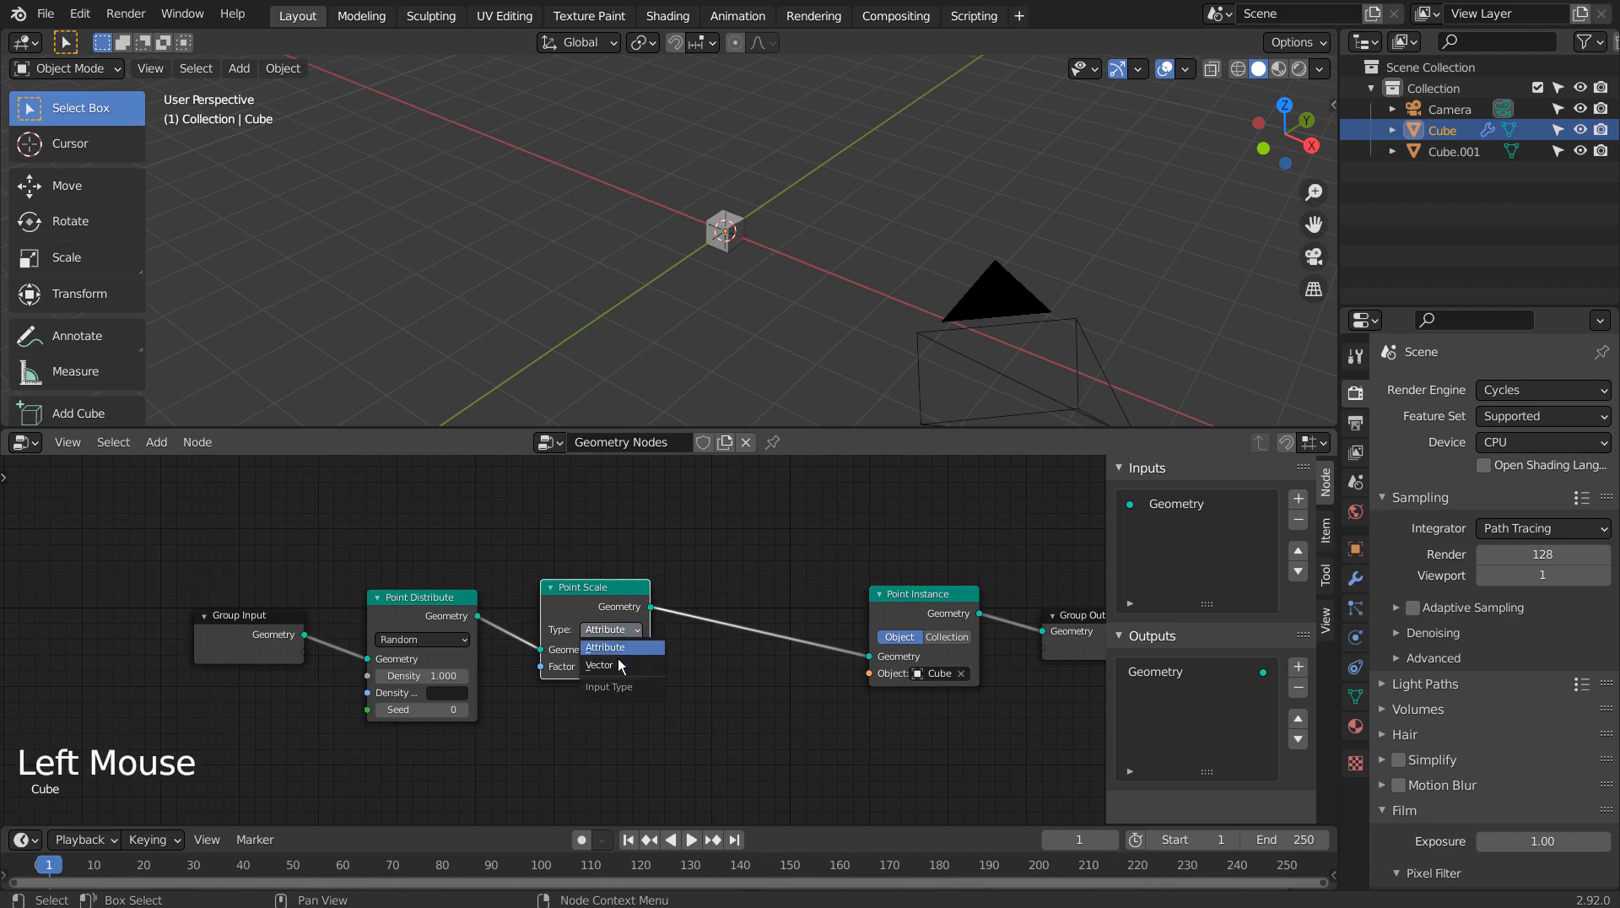
pyautogui.click(616, 670)
pyautogui.moveTo(614, 683)
pyautogui.mouseDown()
pyautogui.moveTo(662, 683)
pyautogui.moveTo(607, 684)
pyautogui.mouseUp()
pyautogui.click(595, 682)
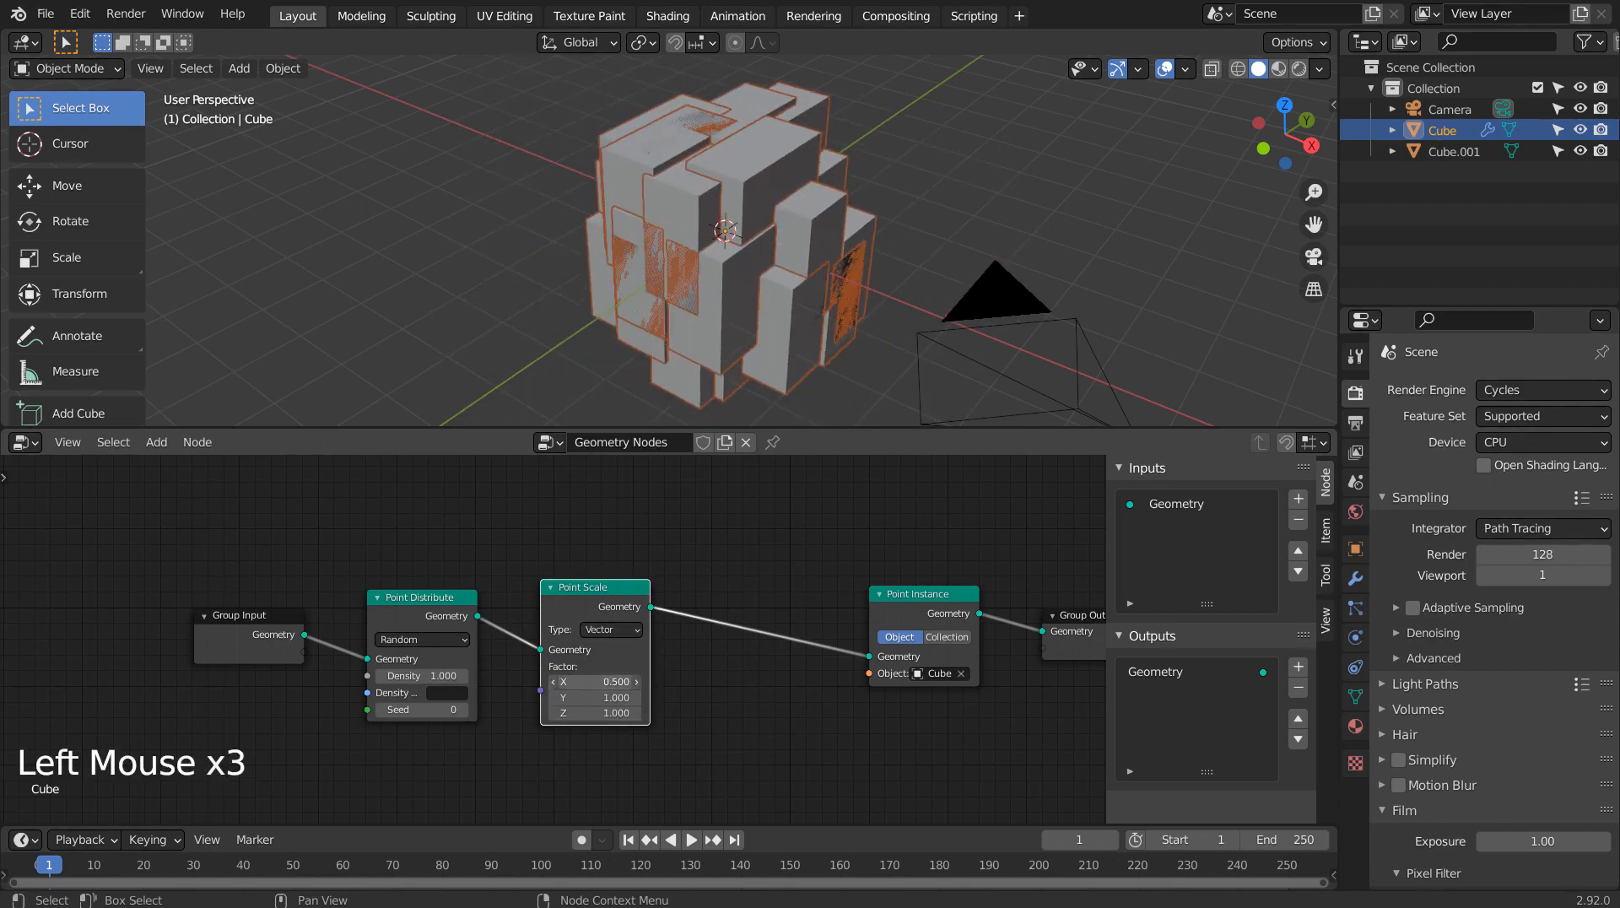
pyautogui.write('0.5')
pyautogui.press('Tab')
pyautogui.write('.1')
pyautogui.press('Tab')
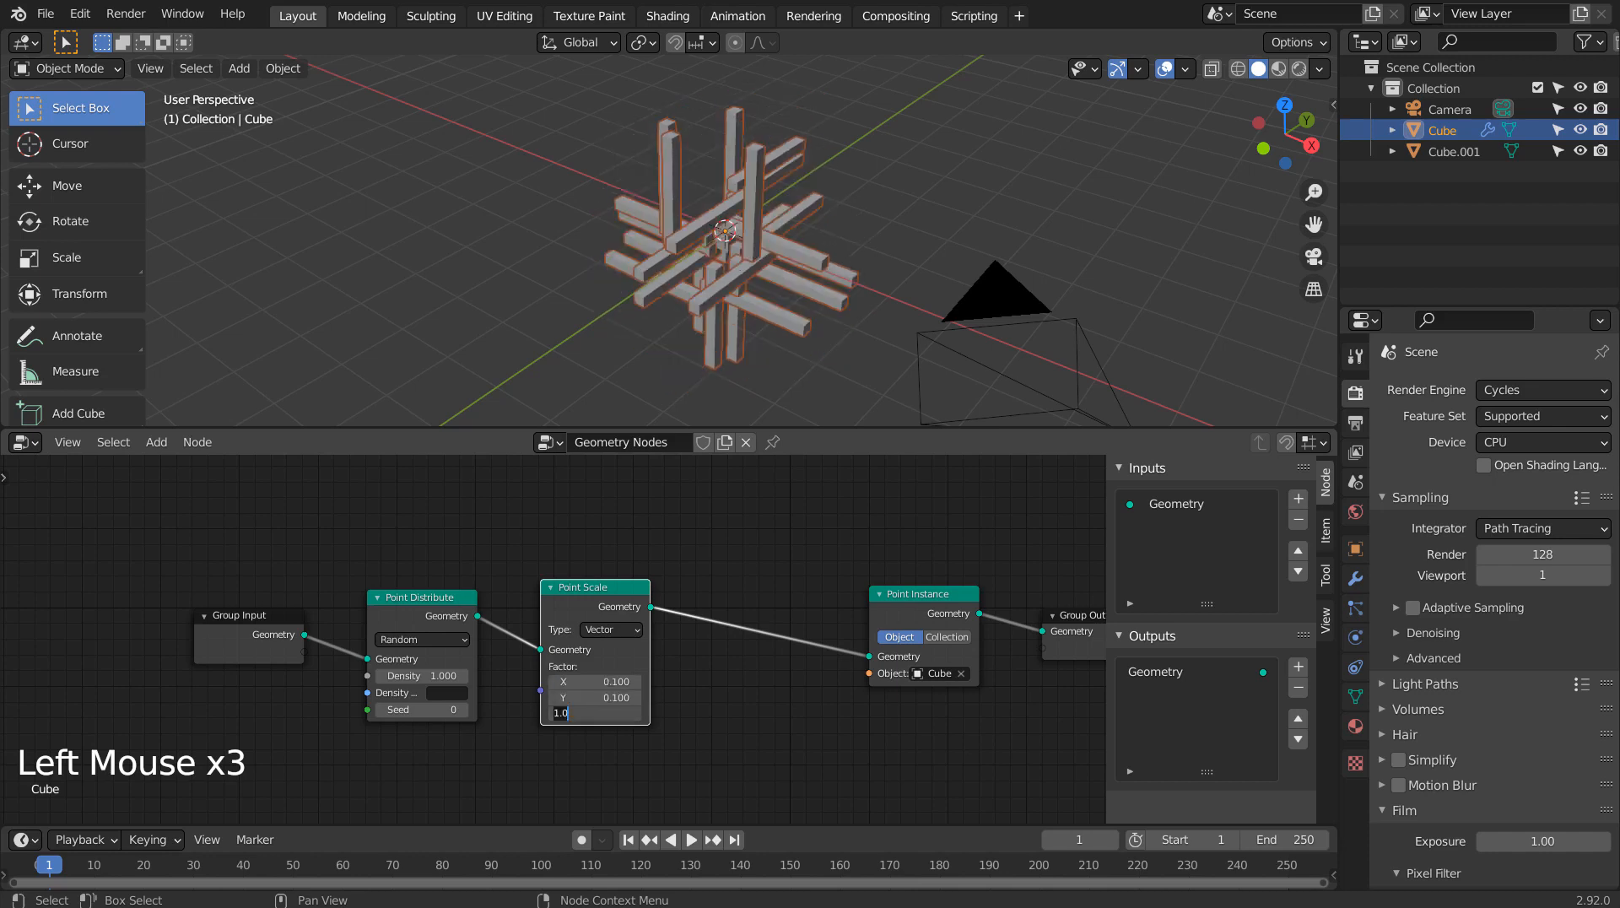
pyautogui.write('.1')
pyautogui.press('Return')
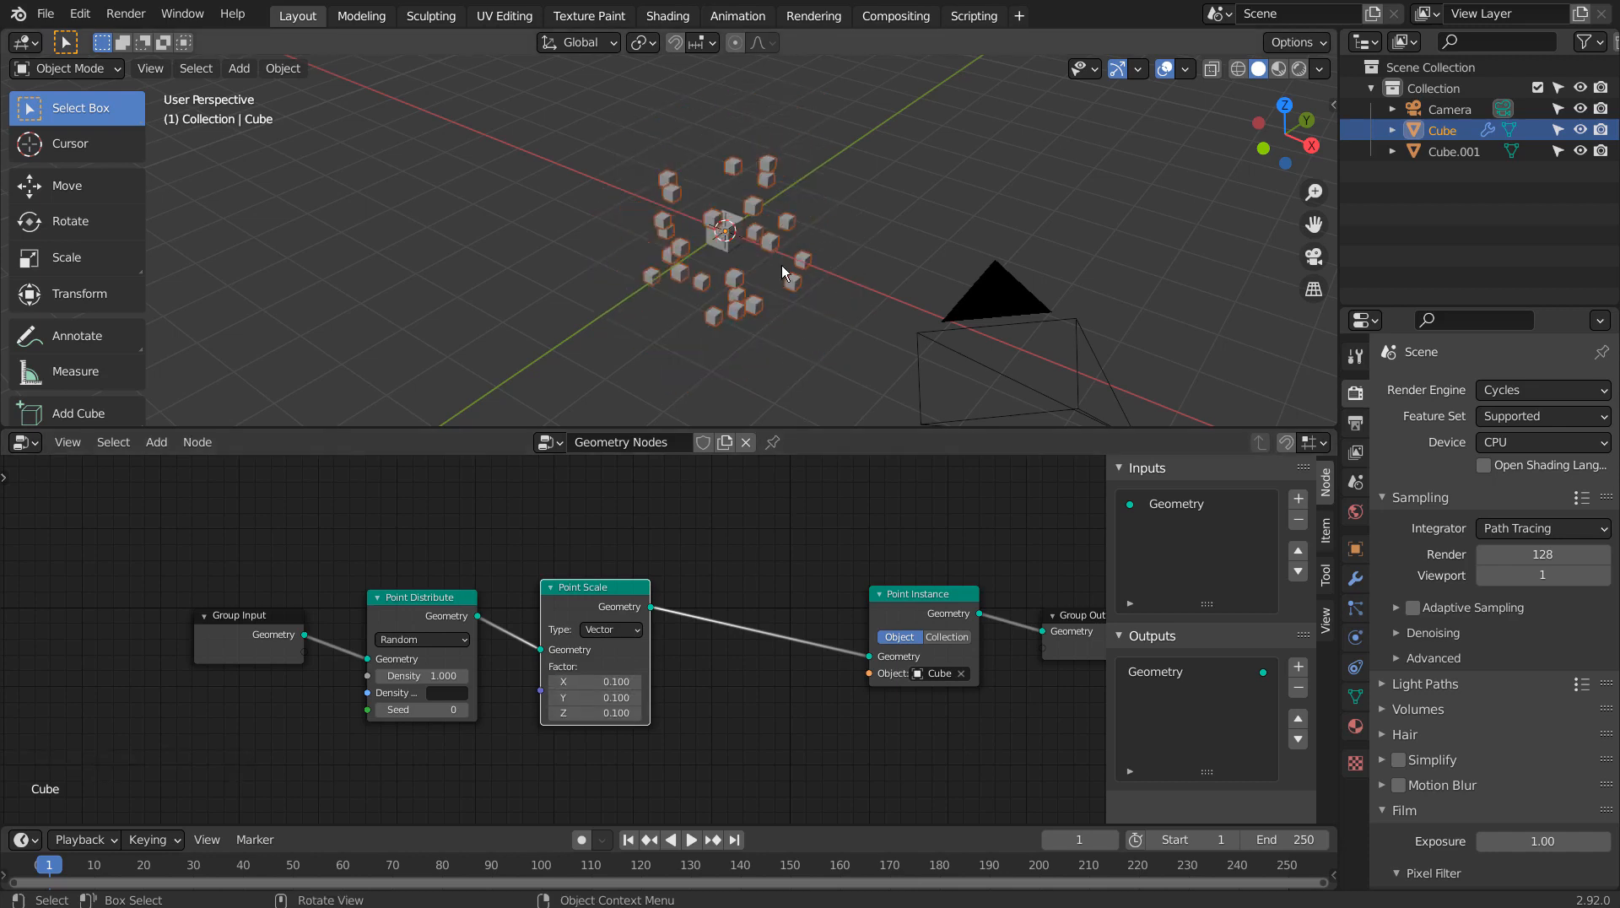
# Hide the small source cube at the origin and reselect the object carrying the instanced cubes.
pyautogui.click(723, 253)
pyautogui.press('h')
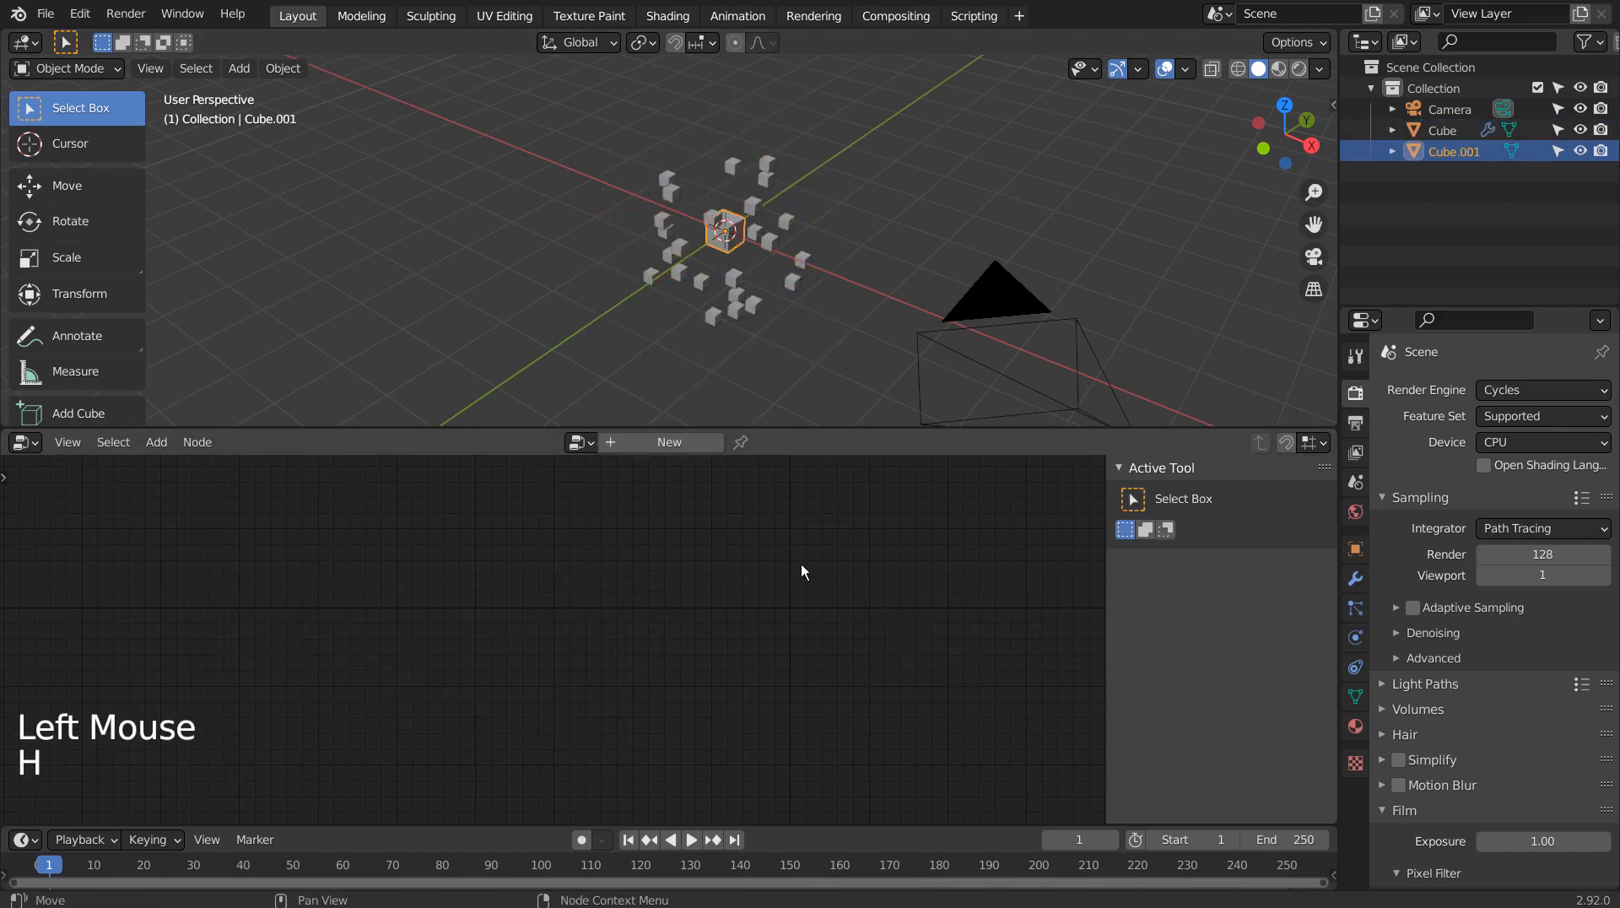
pyautogui.press('h')
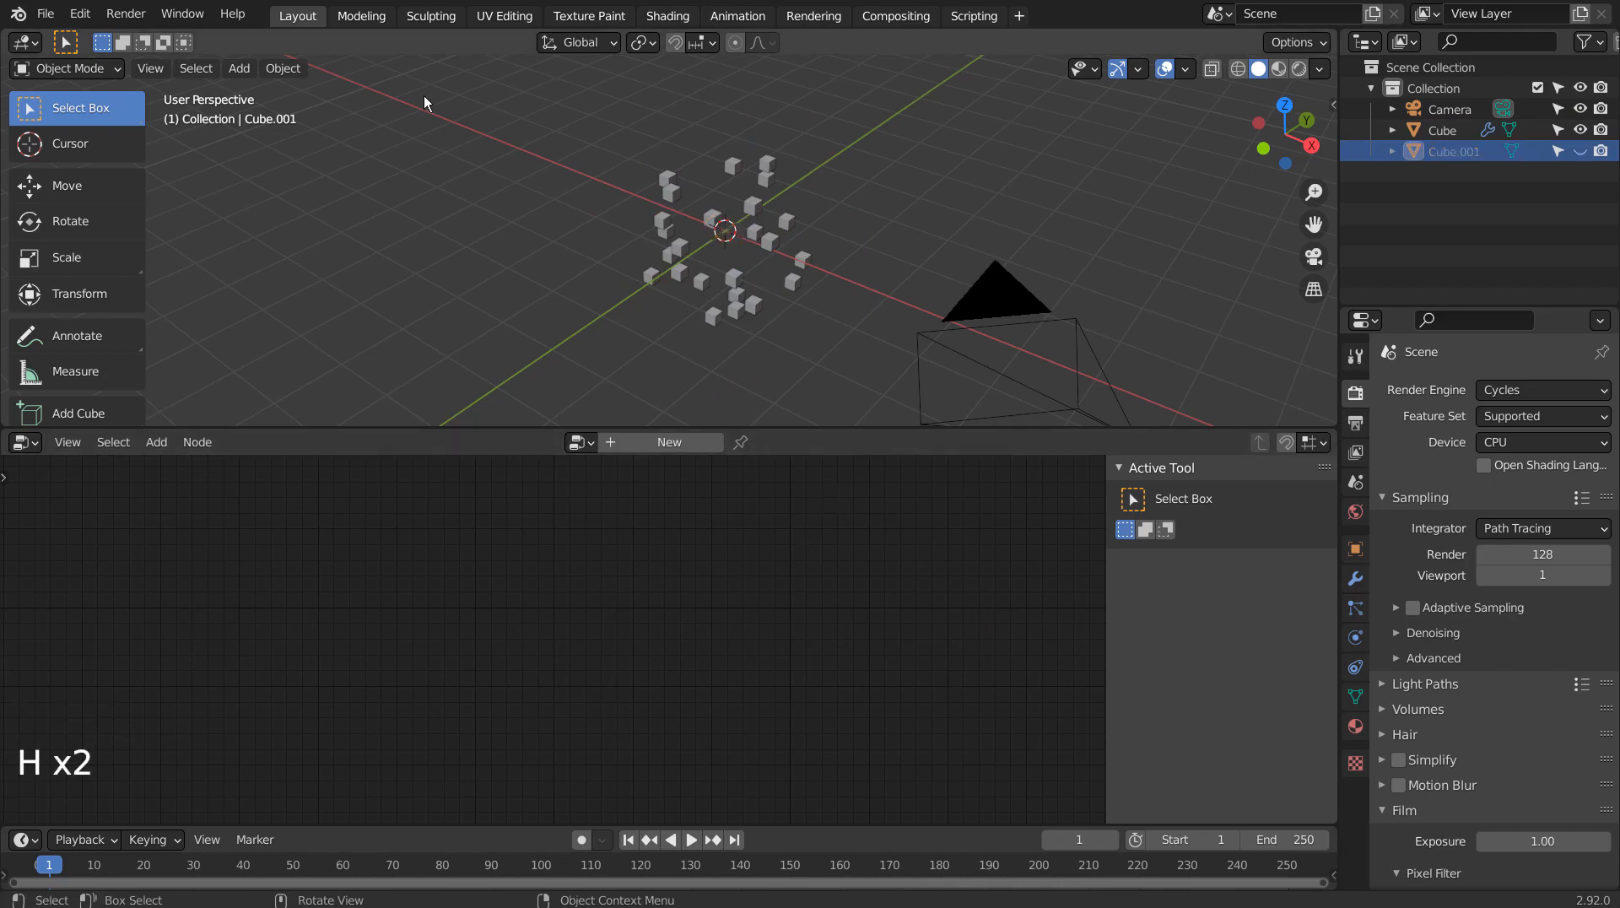
pyautogui.click(802, 258)
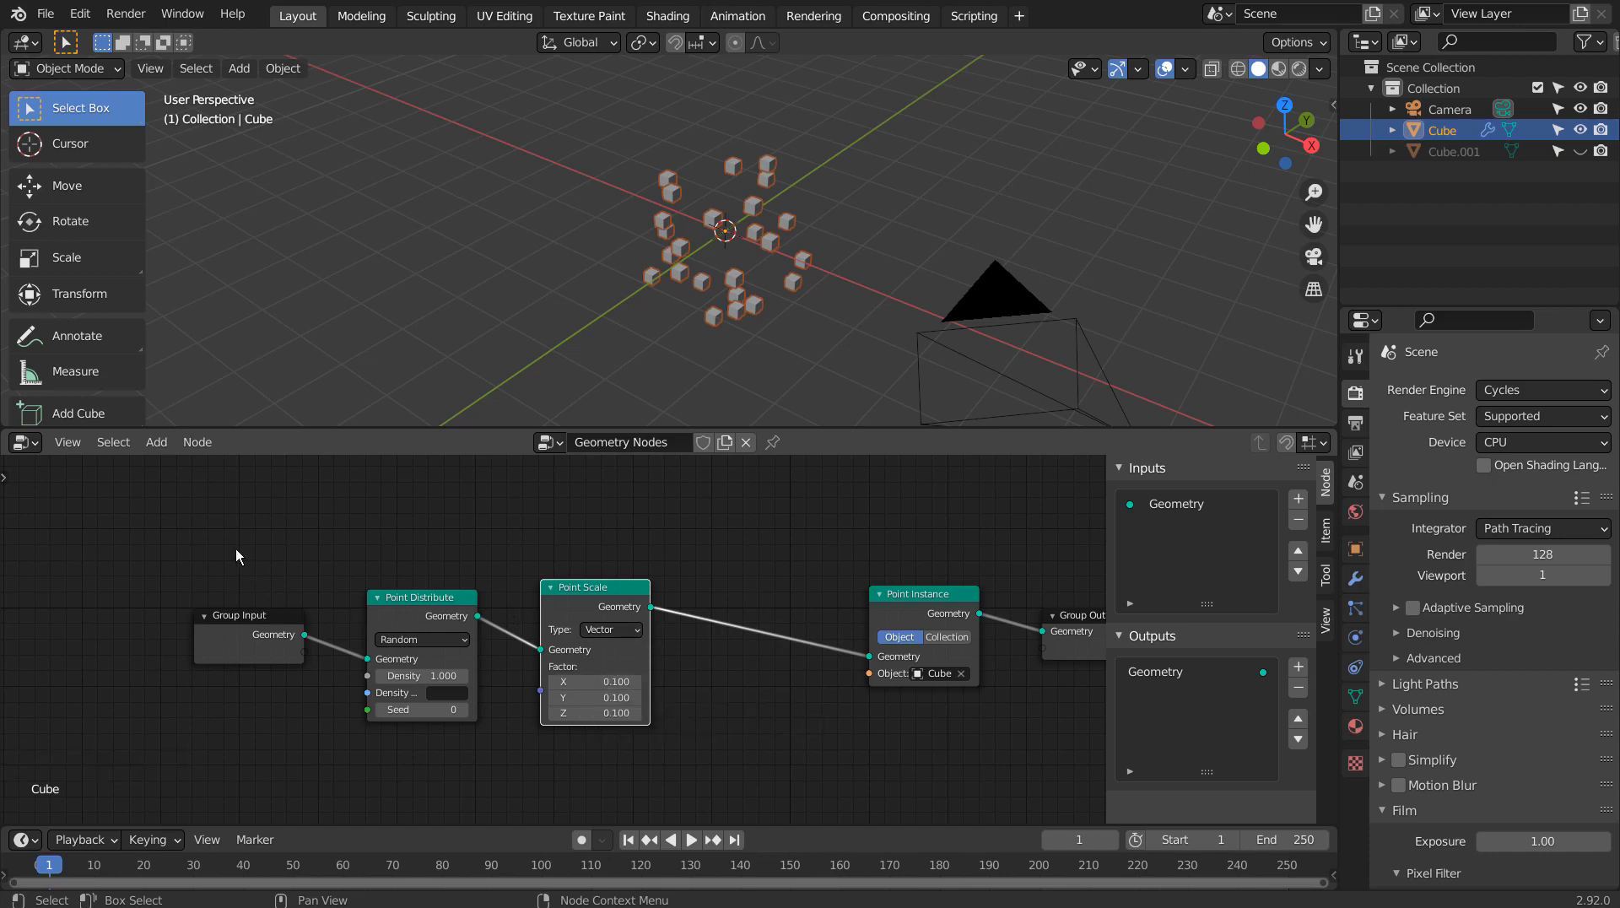
# Move the Group Input, Point Distribute and Point Scale nodes together farther away from Point Instance.
pyautogui.moveTo(236, 549); pyautogui.dragTo(655, 742)
pyautogui.moveTo(585, 590); pyautogui.dragTo(349, 587)
pyautogui.click(542, 518)
pyautogui.hotkey('shift', 'a')
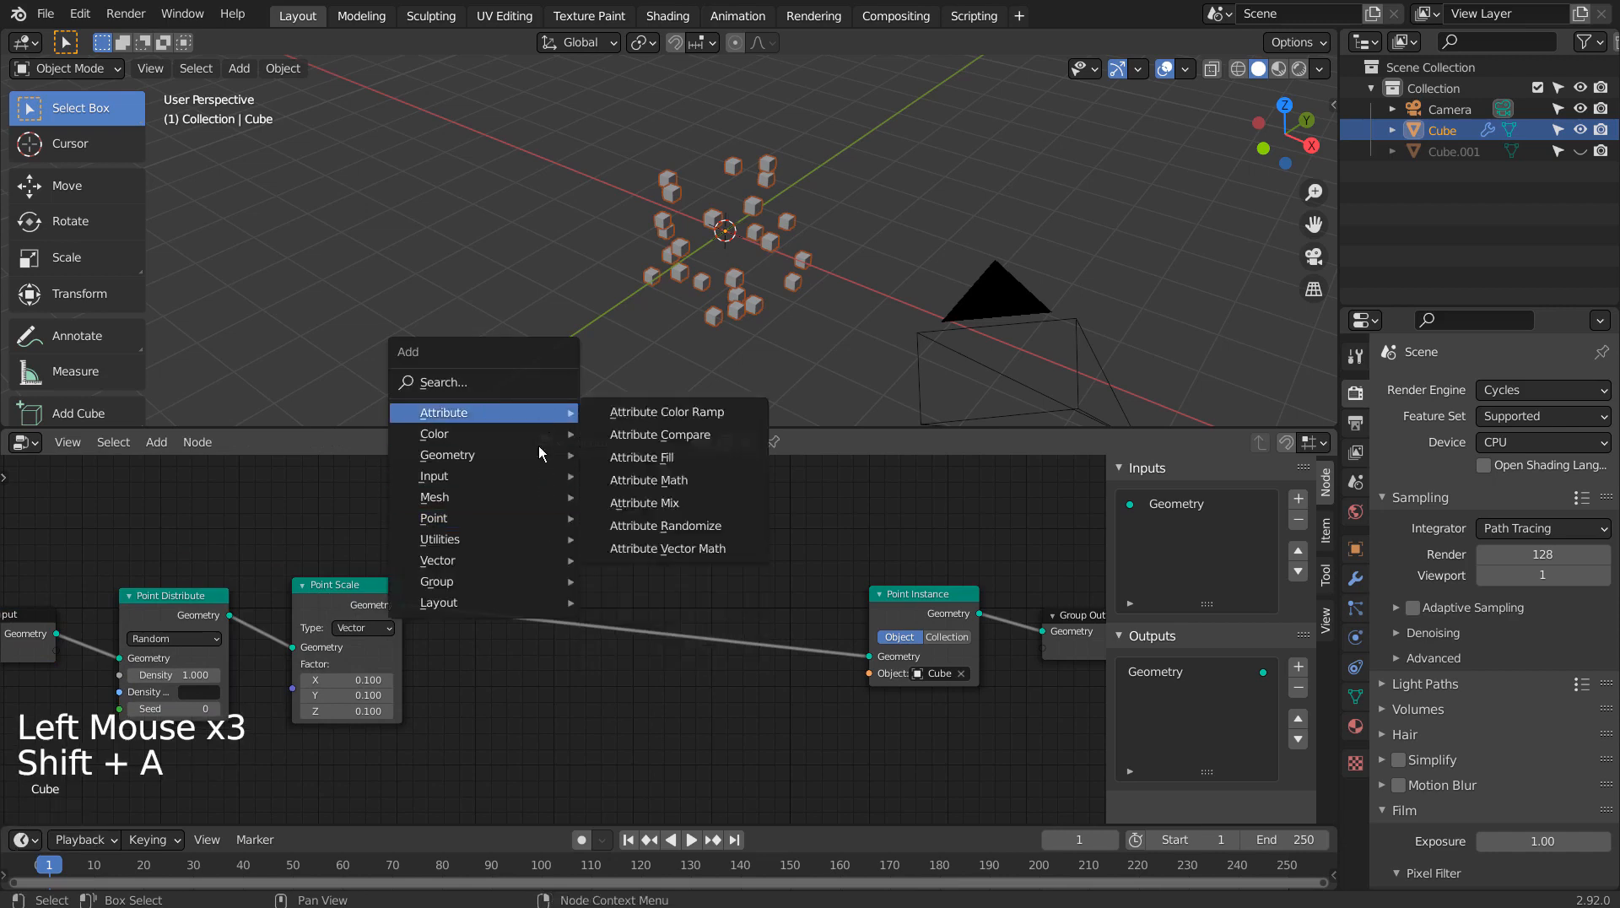
pyautogui.moveTo(530, 518)
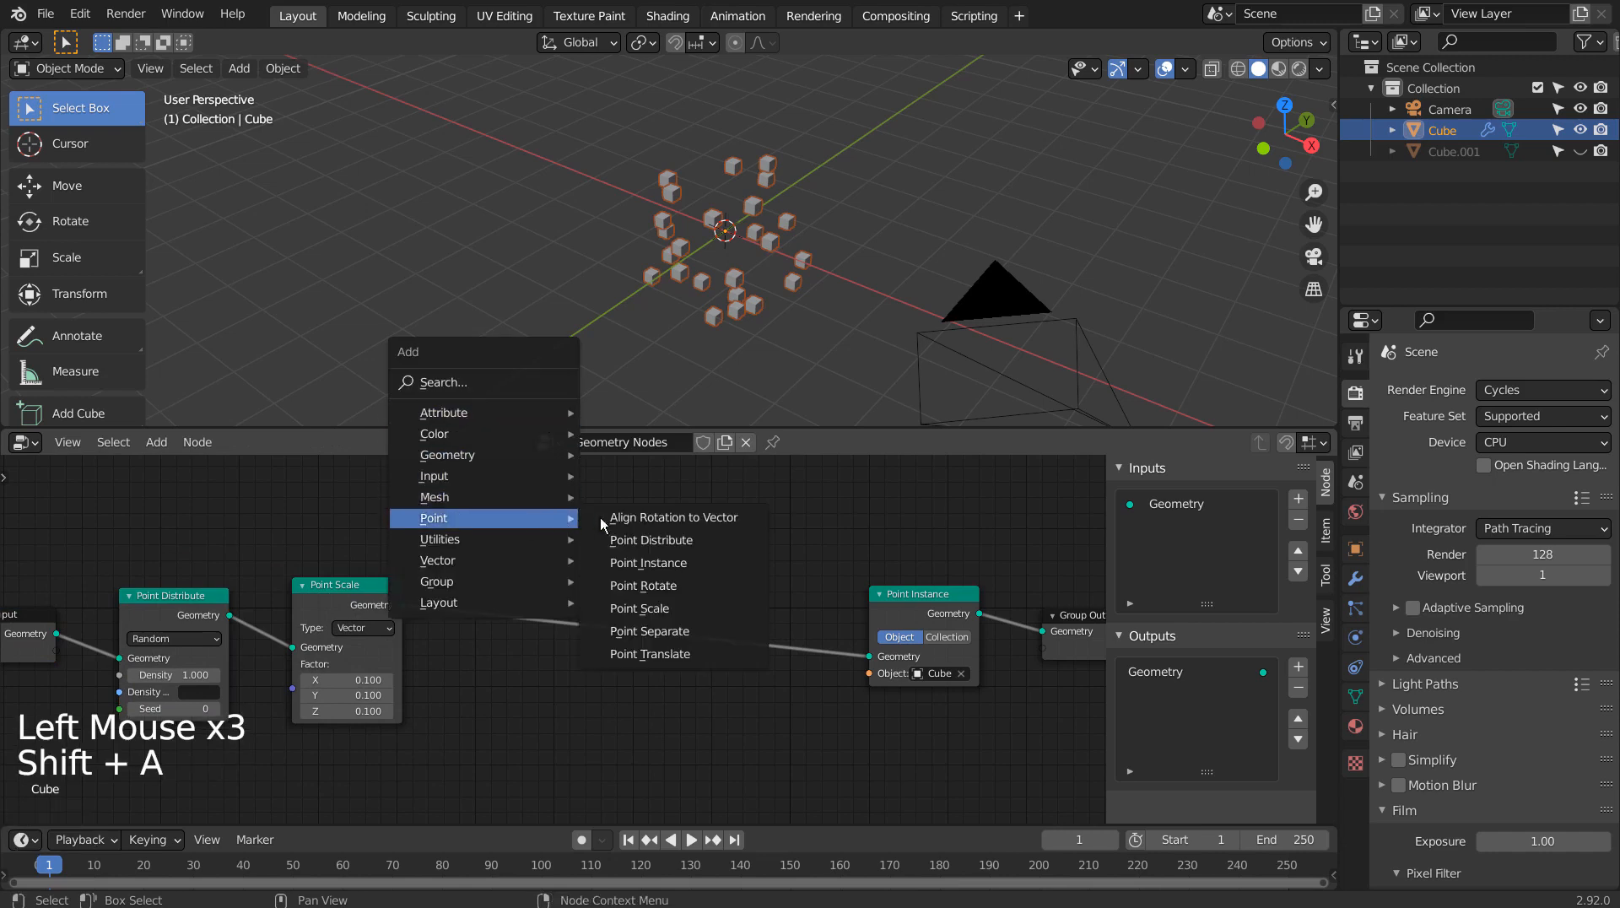
pyautogui.click(696, 607)
pyautogui.click(722, 611)
pyautogui.press('x')
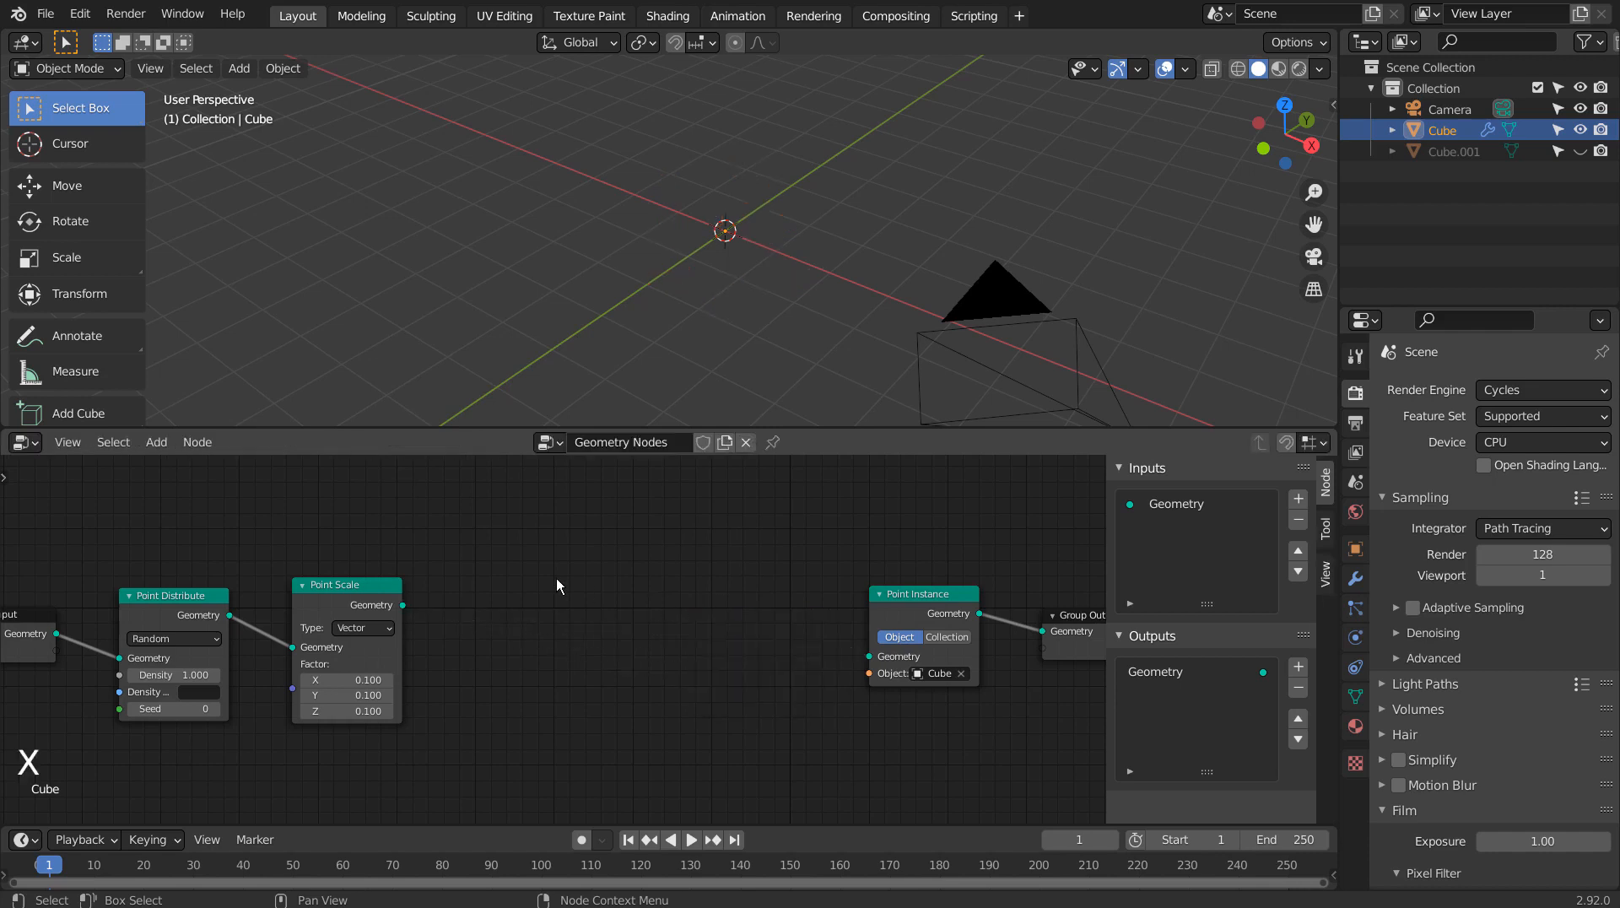
# Add a Point Rotate node and connect its geometry between Point Scale and Point Instance.
pyautogui.click(557, 584)
pyautogui.hotkey('shift', 'a')
pyautogui.moveTo(532, 580)
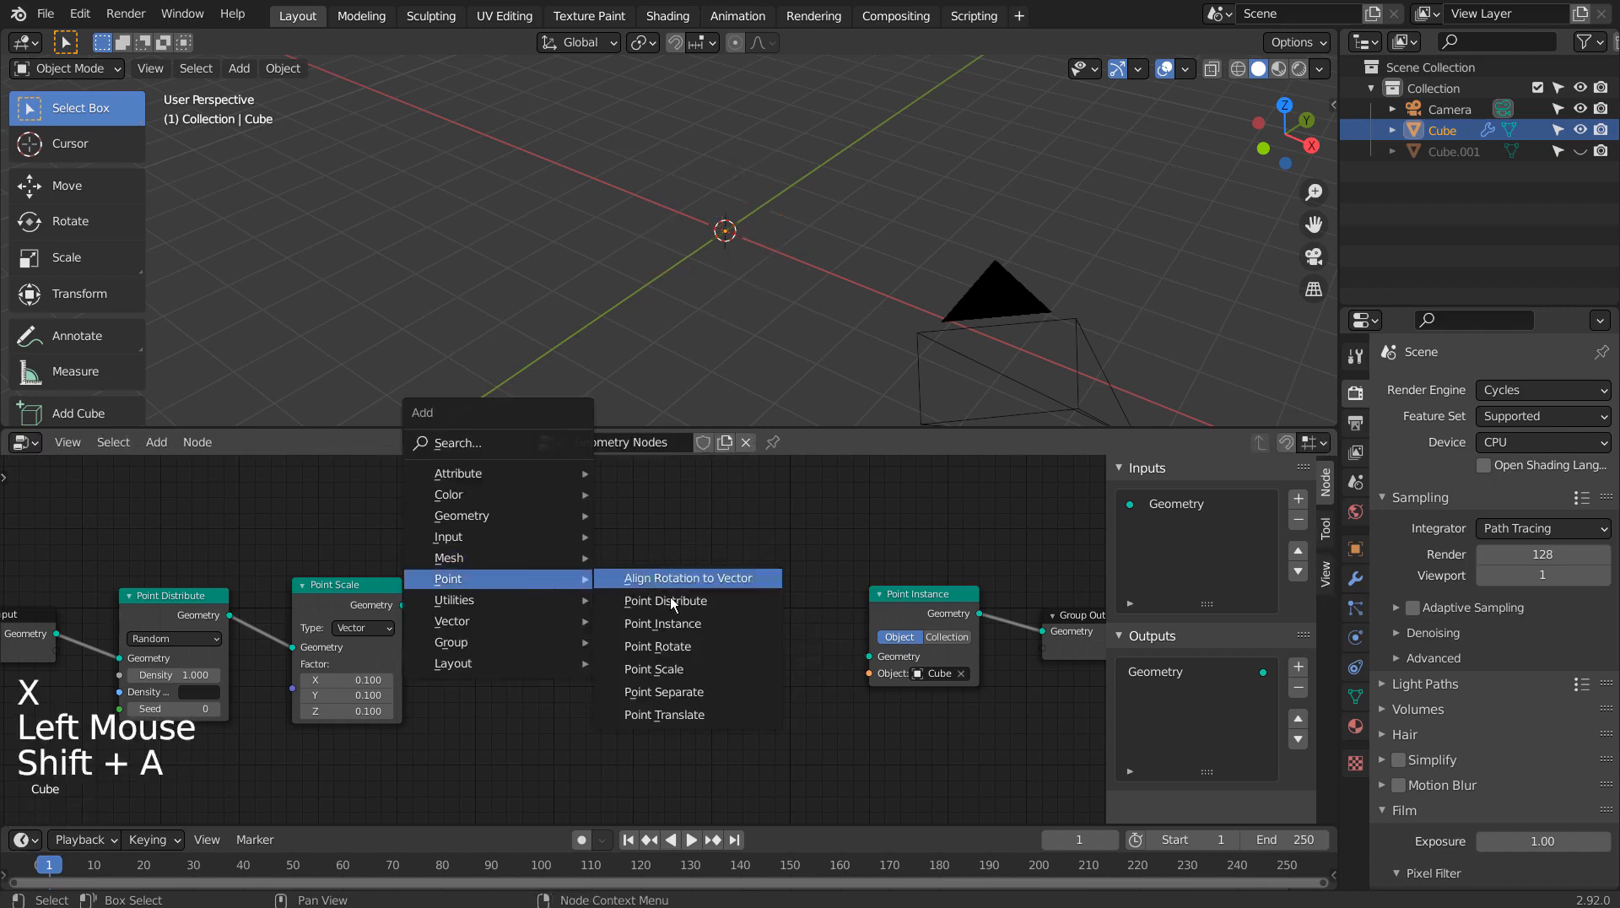
pyautogui.click(667, 647)
pyautogui.click(607, 641)
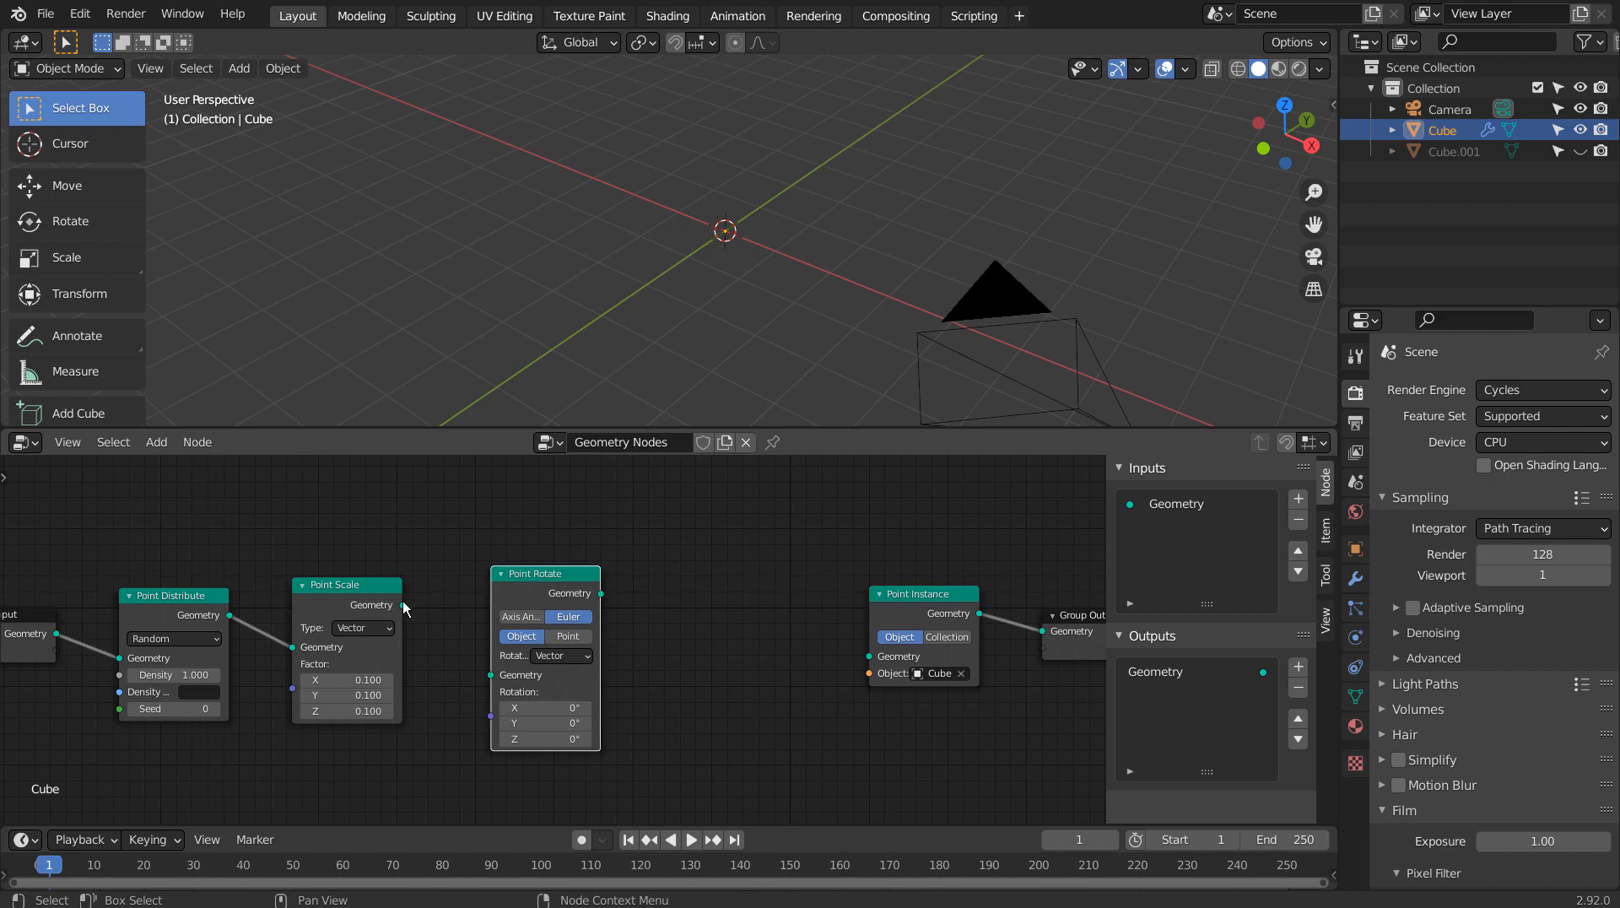
pyautogui.moveTo(403, 605); pyautogui.dragTo(509, 670)
pyautogui.moveTo(600, 594); pyautogui.dragTo(866, 657)
# Insert a Point Translate node between Point Rotate and Point Instance and set its type to Vector.
pyautogui.hotkey('shift', 'a')
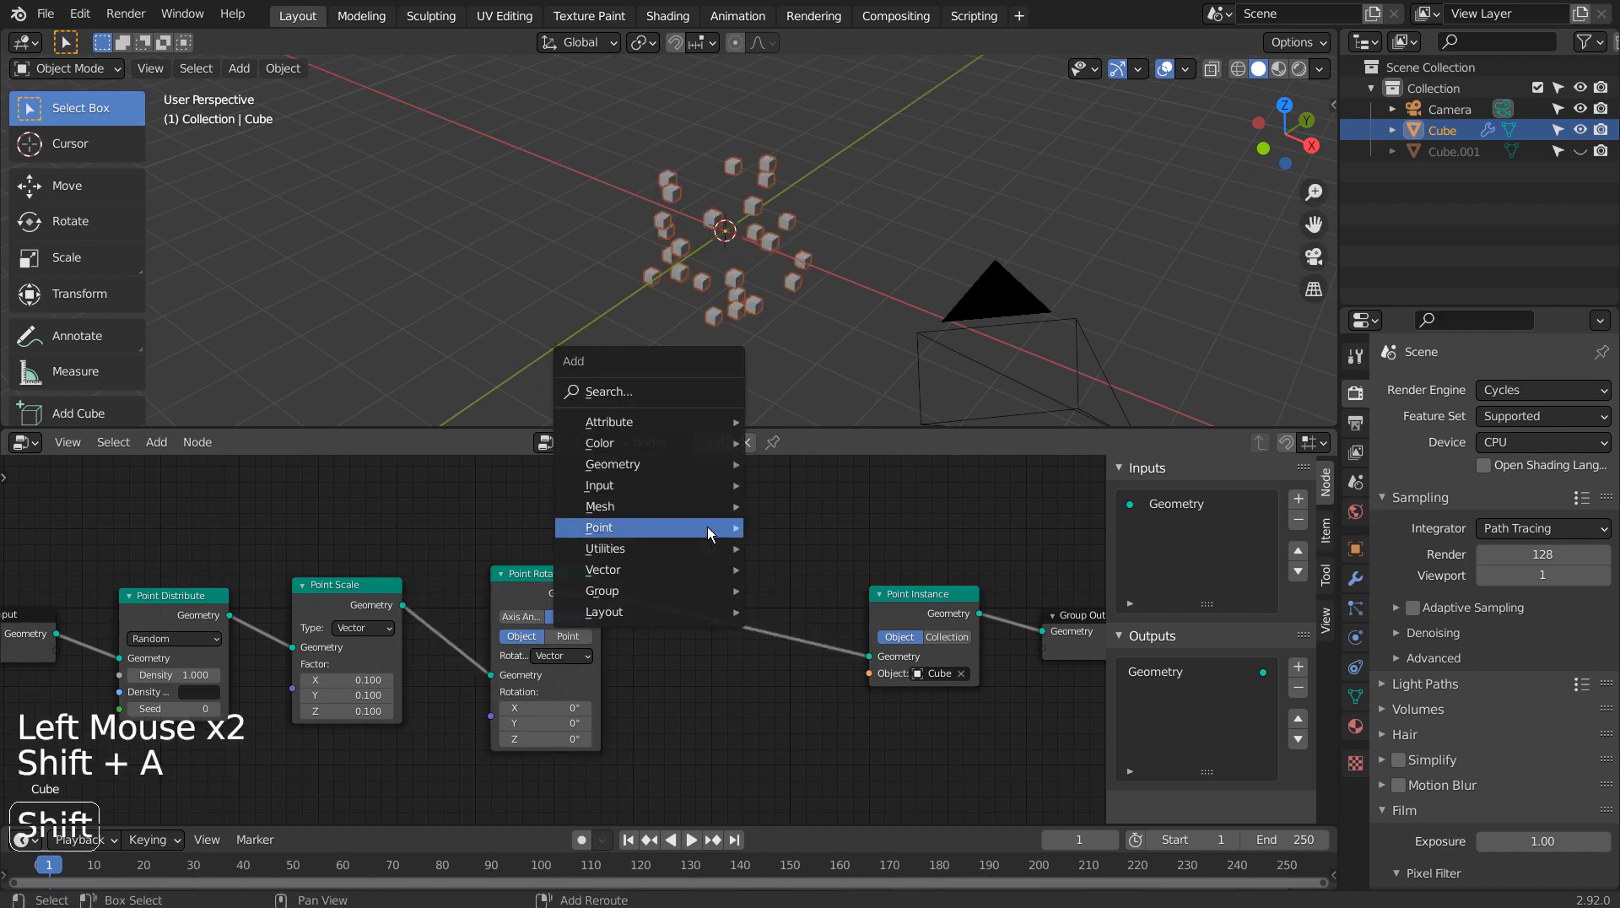
pyautogui.moveTo(694, 528)
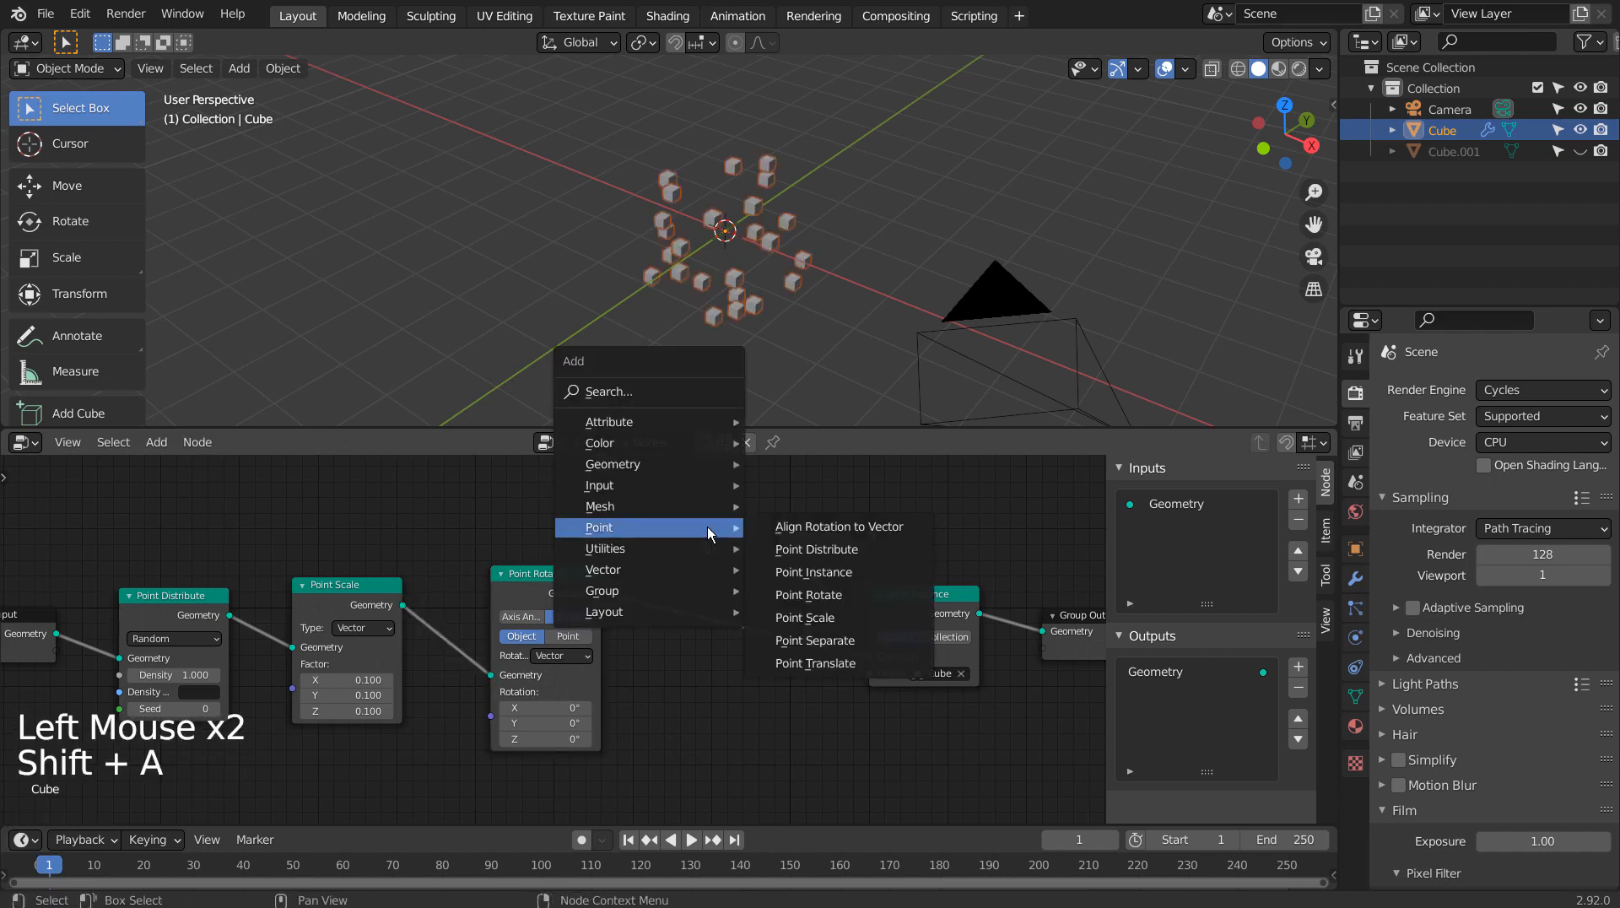
pyautogui.click(822, 662)
pyautogui.click(665, 564)
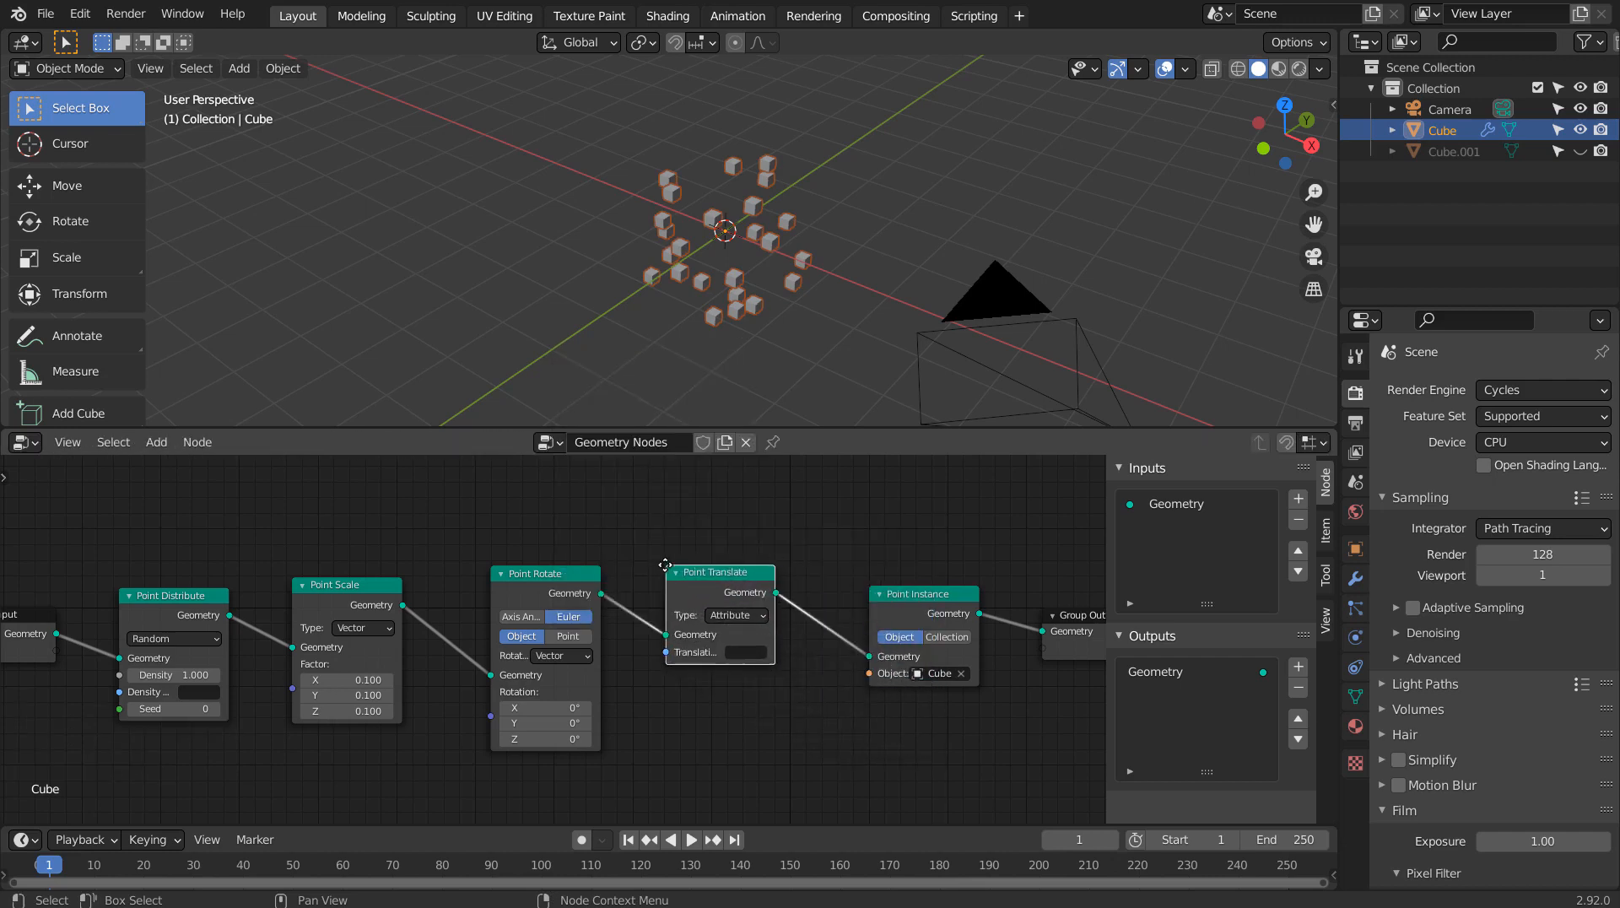
pyautogui.click(730, 616)
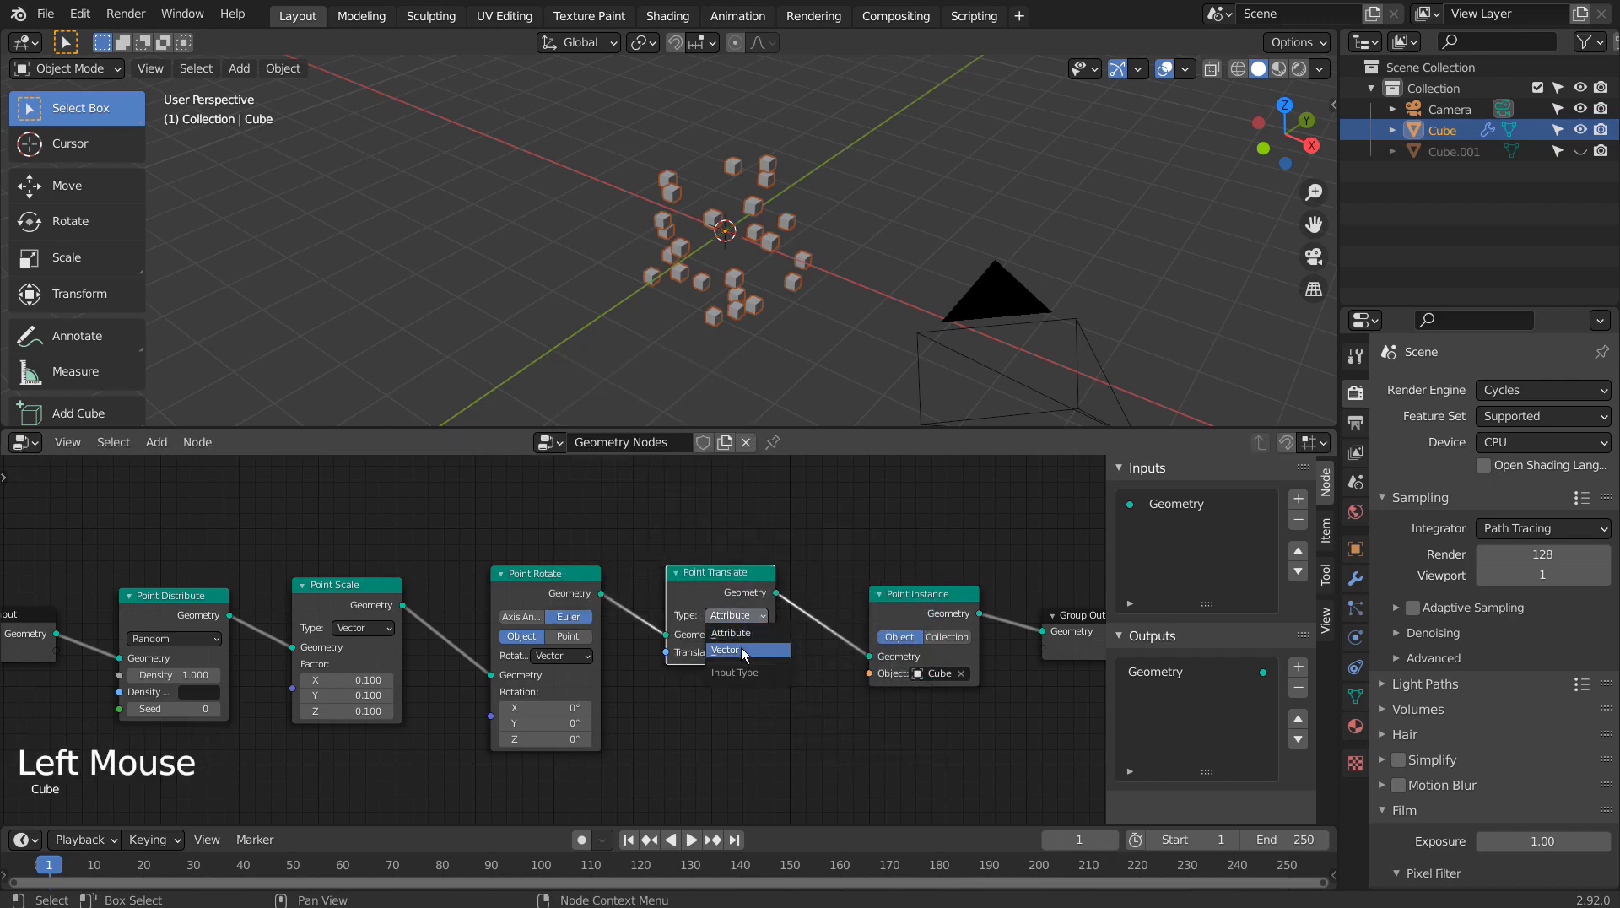
pyautogui.click(741, 649)
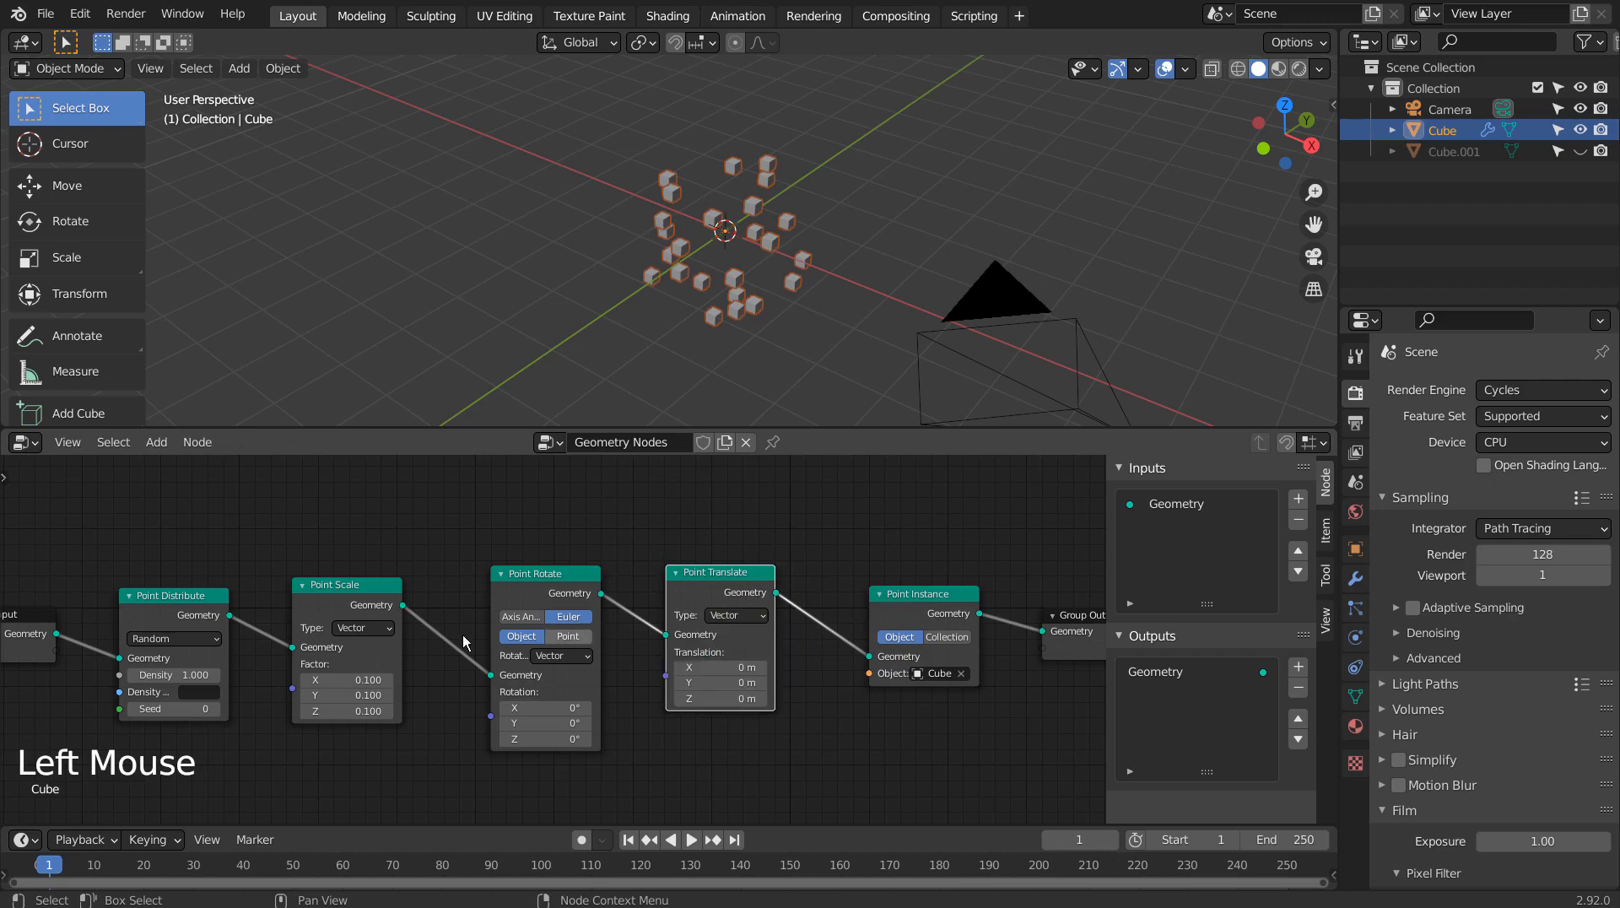
# Try changing the Point Translate X value and the Point Rotate rotation, and undo both changes.
pyautogui.doubleClick(723, 666)
pyautogui.hotkey('ctrl', 'z')
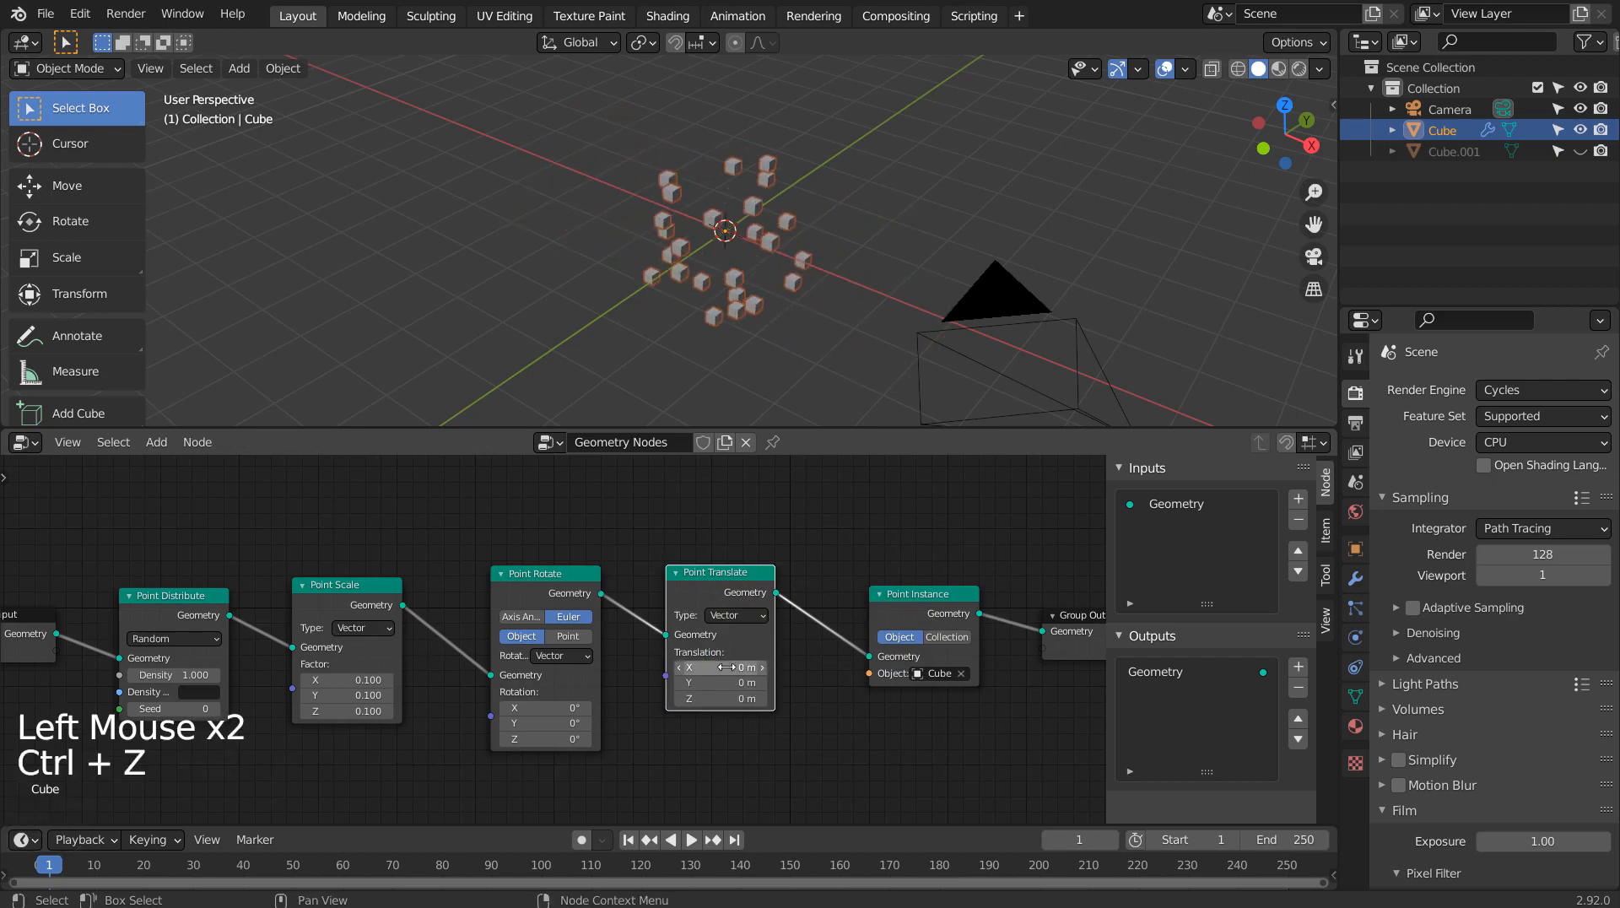
pyautogui.moveTo(944, 586); pyautogui.dragTo(935, 586)
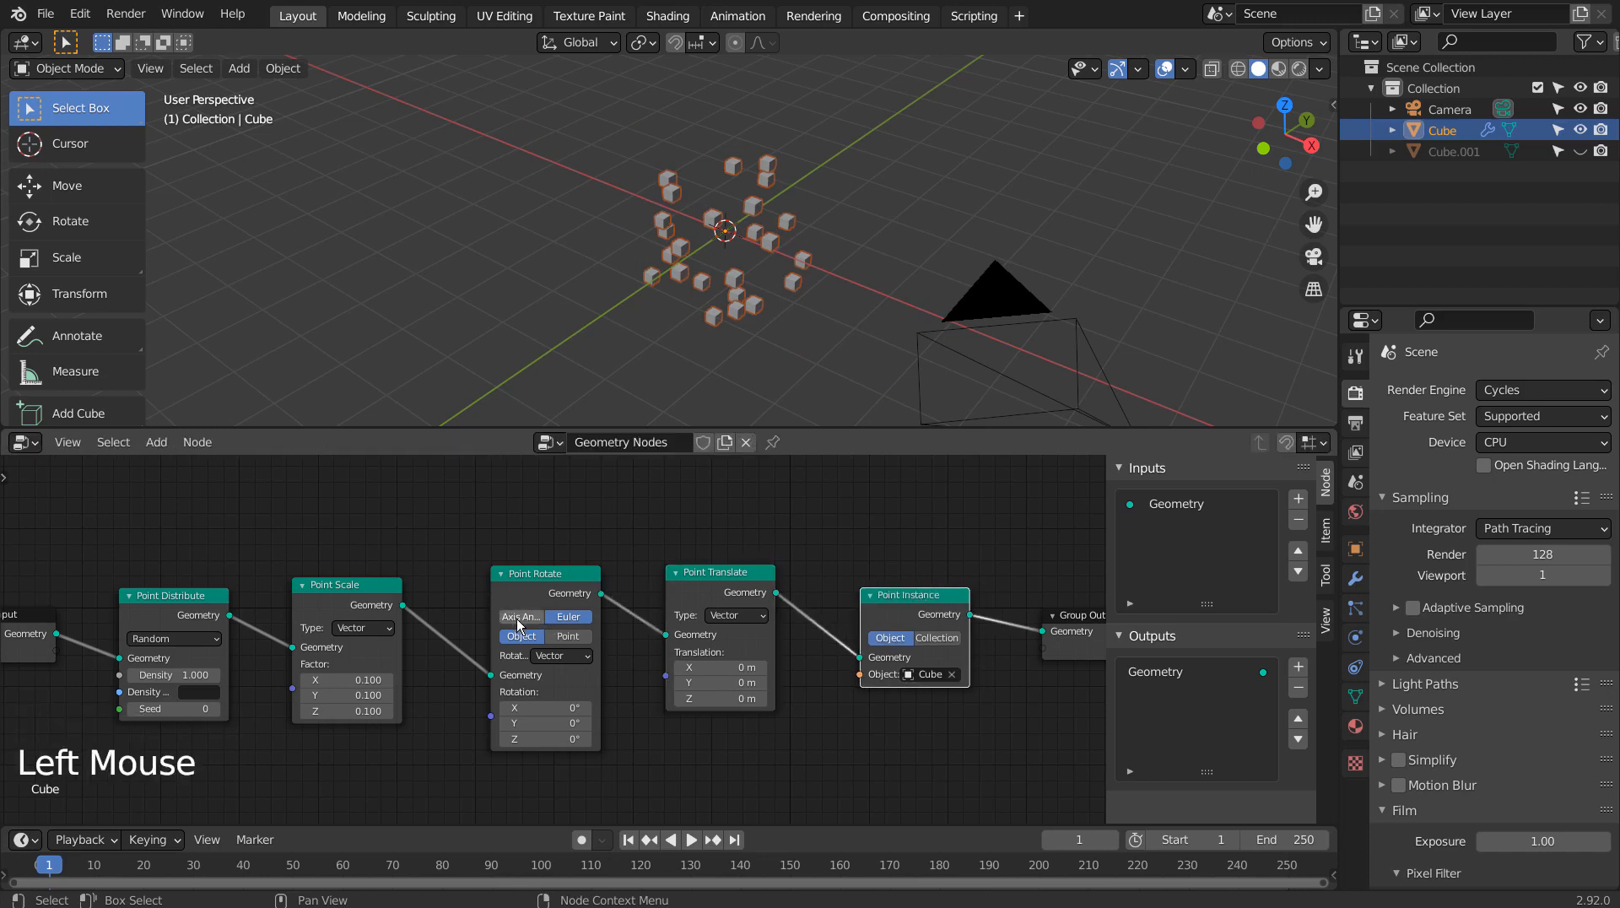
pyautogui.moveTo(539, 707); pyautogui.dragTo(590, 723)
pyautogui.hotkey('ctrl', 'z')
pyautogui.hotkey('ctrl', 'z')
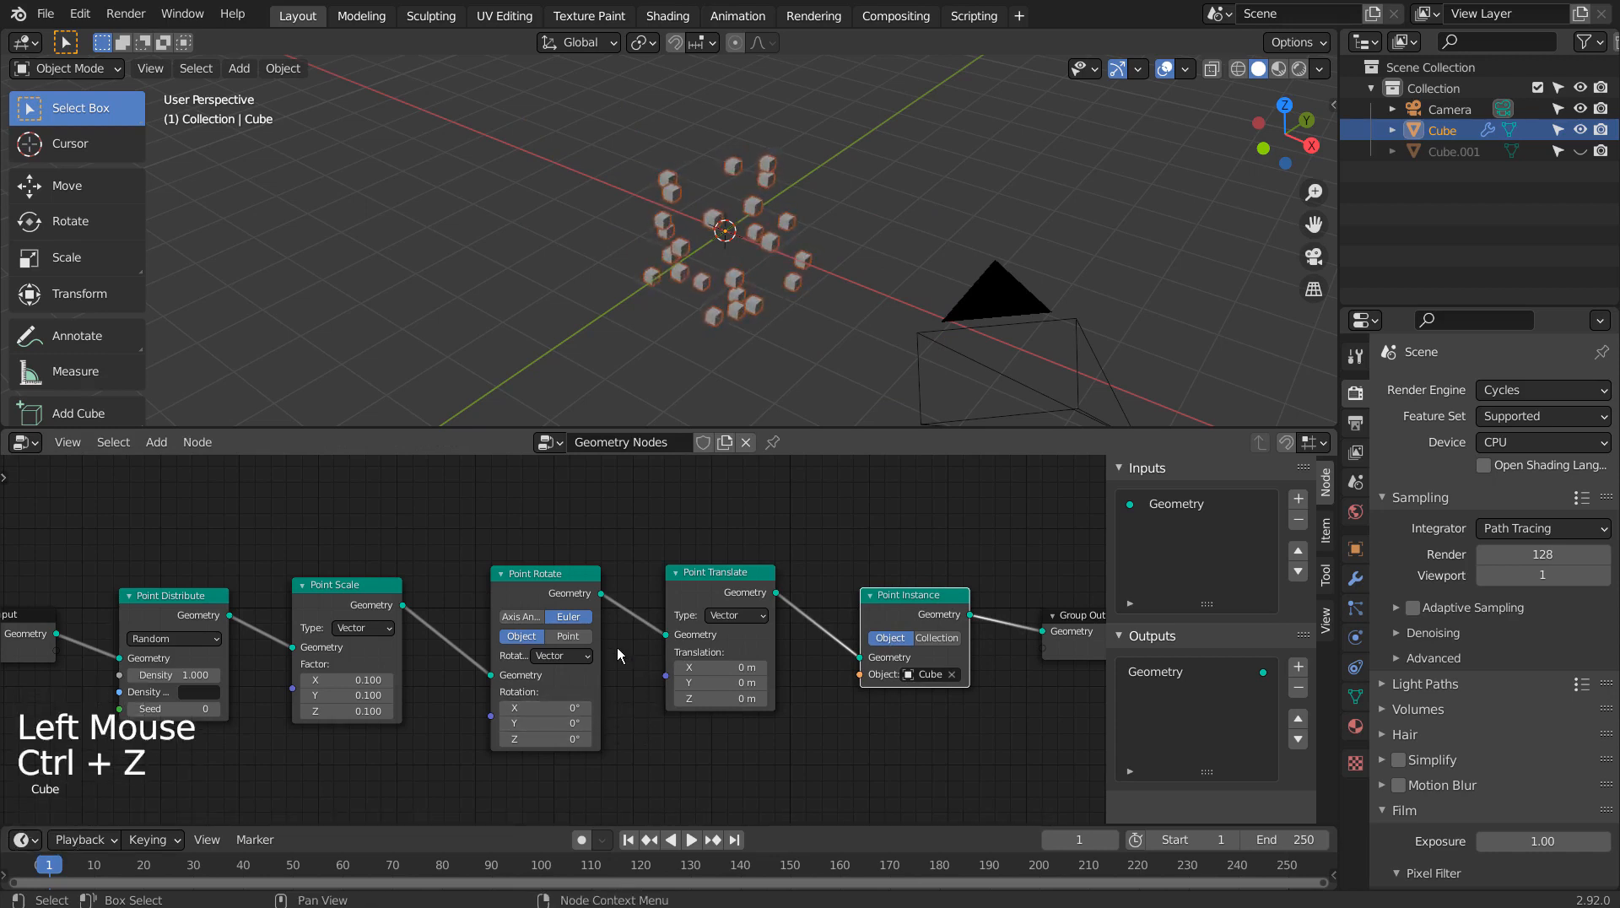
# Switch the Point Rotate node's rotation mode to Axis Angle.
pyautogui.click(520, 616)
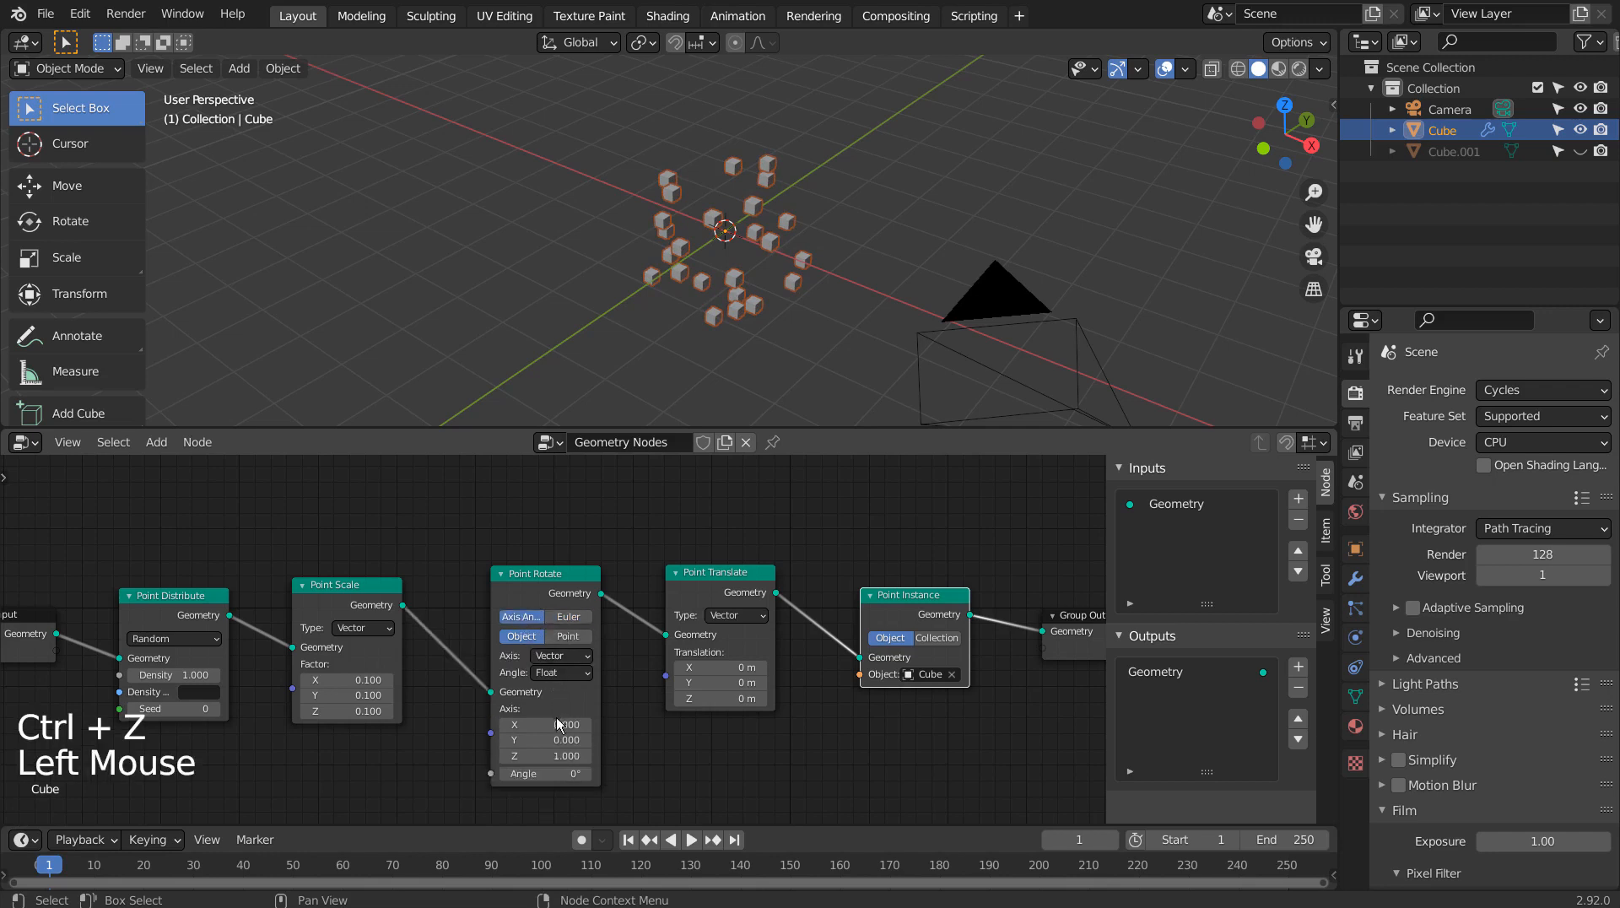
# Switch the Point Rotate node to Euler rotation in Point space, and undo a trial change of its X rotation.
pyautogui.click(568, 618)
pyautogui.click(567, 636)
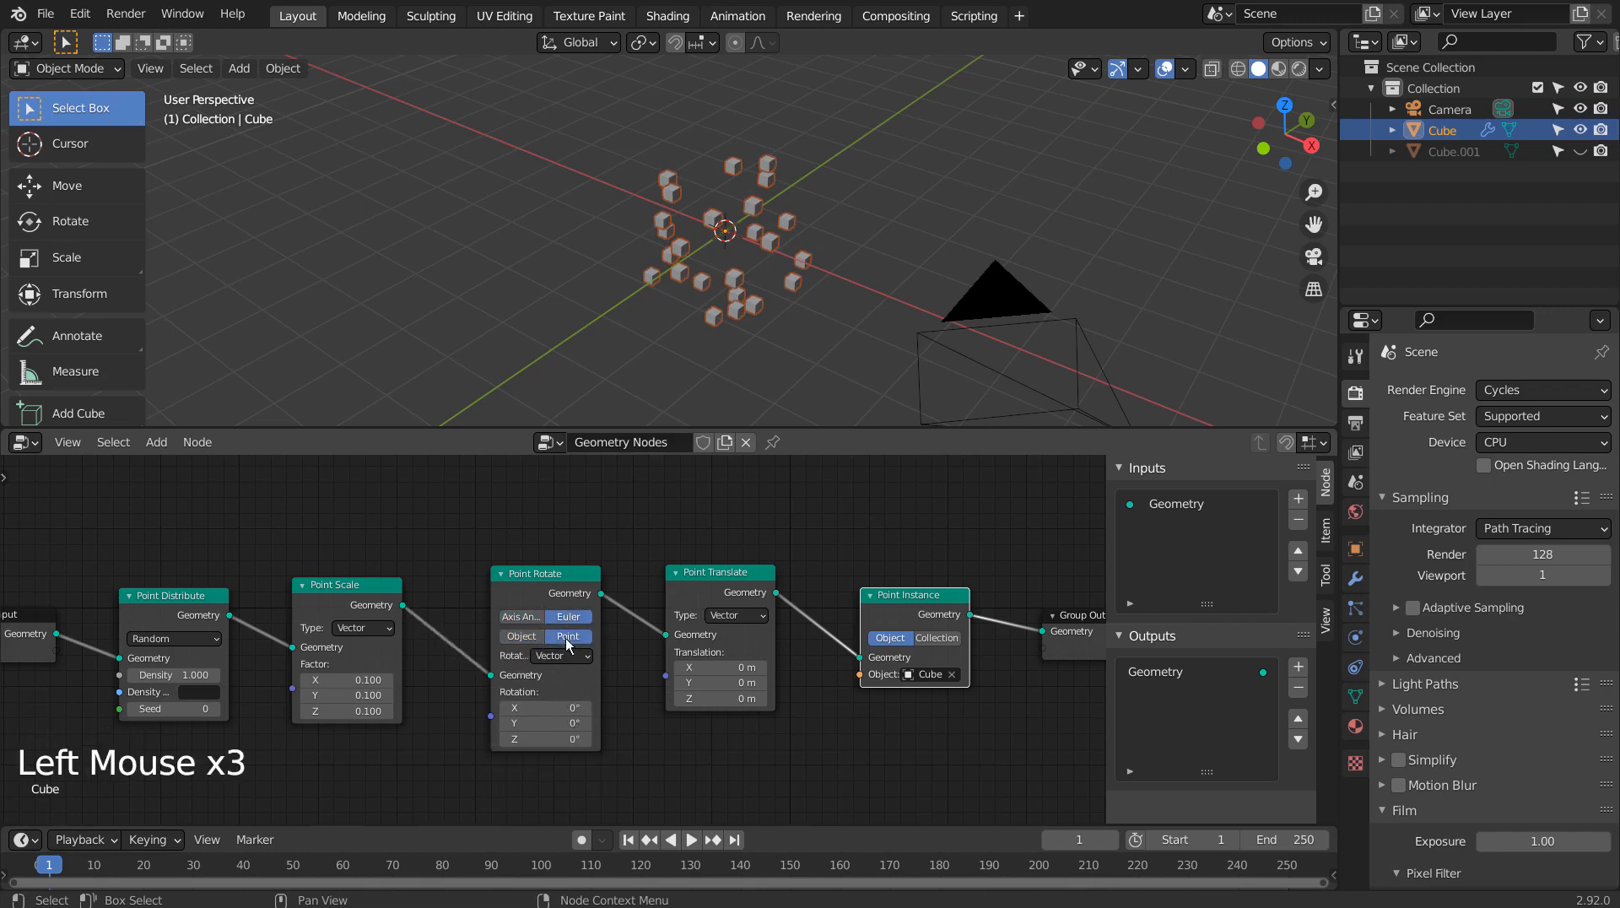
pyautogui.moveTo(533, 704); pyautogui.dragTo(605, 712)
pyautogui.hotkey('ctrl', 'z')
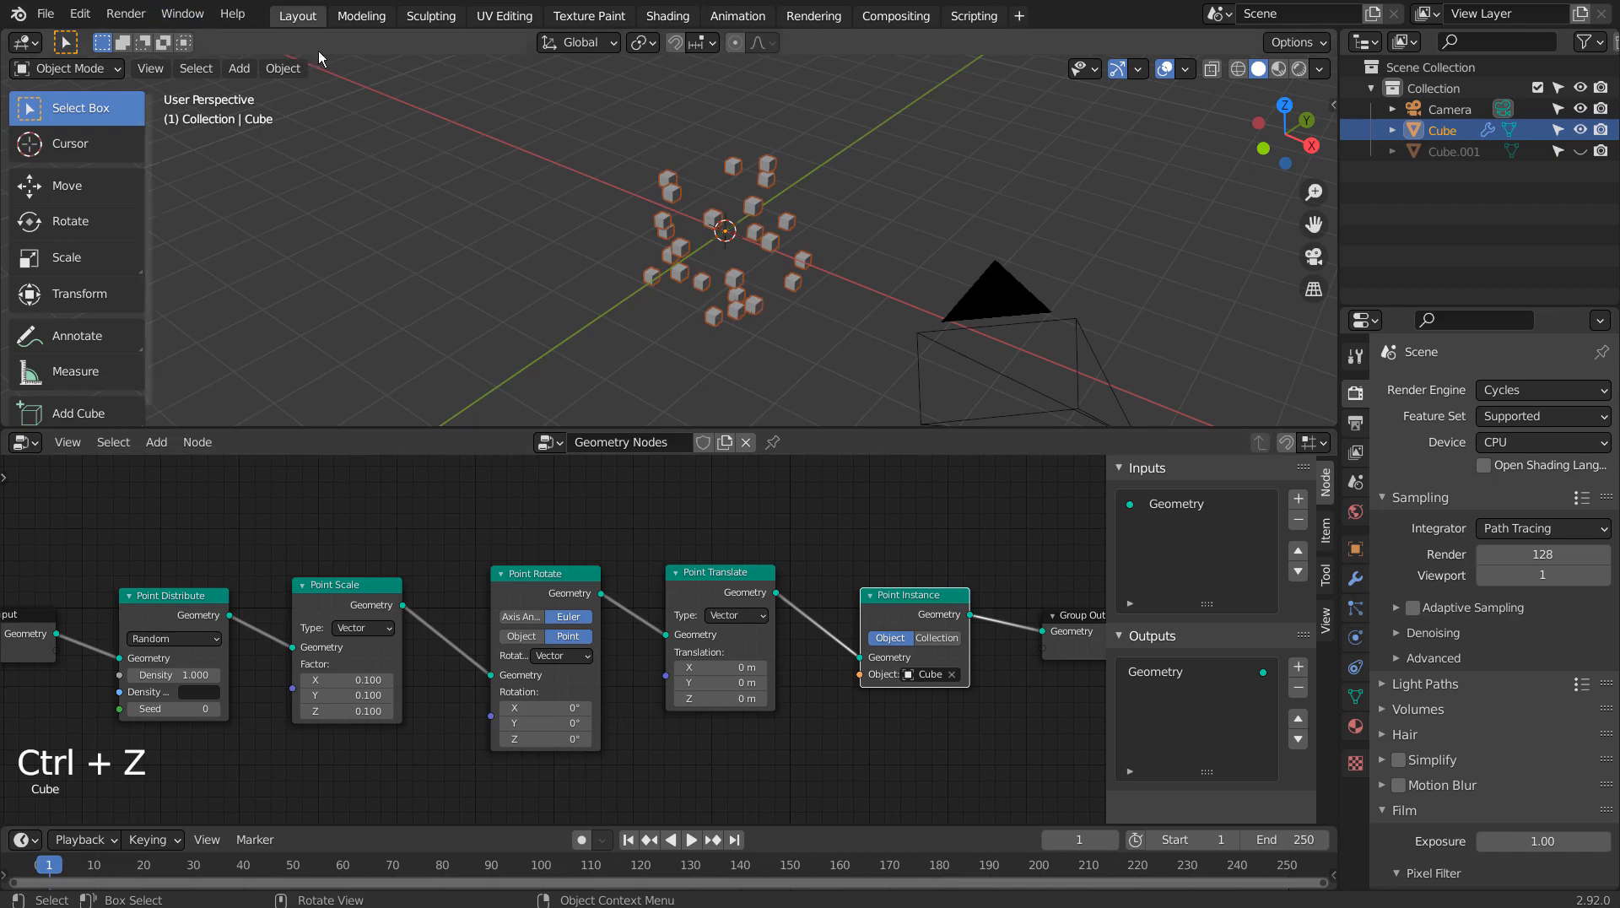
# Align the scene camera to a zoomed-out view of the cubes and reframe it with walk navigation so they sit in the frame's upper-left area.
pyautogui.moveTo(908, 292); pyautogui.dragTo(691, 239, button='middle')
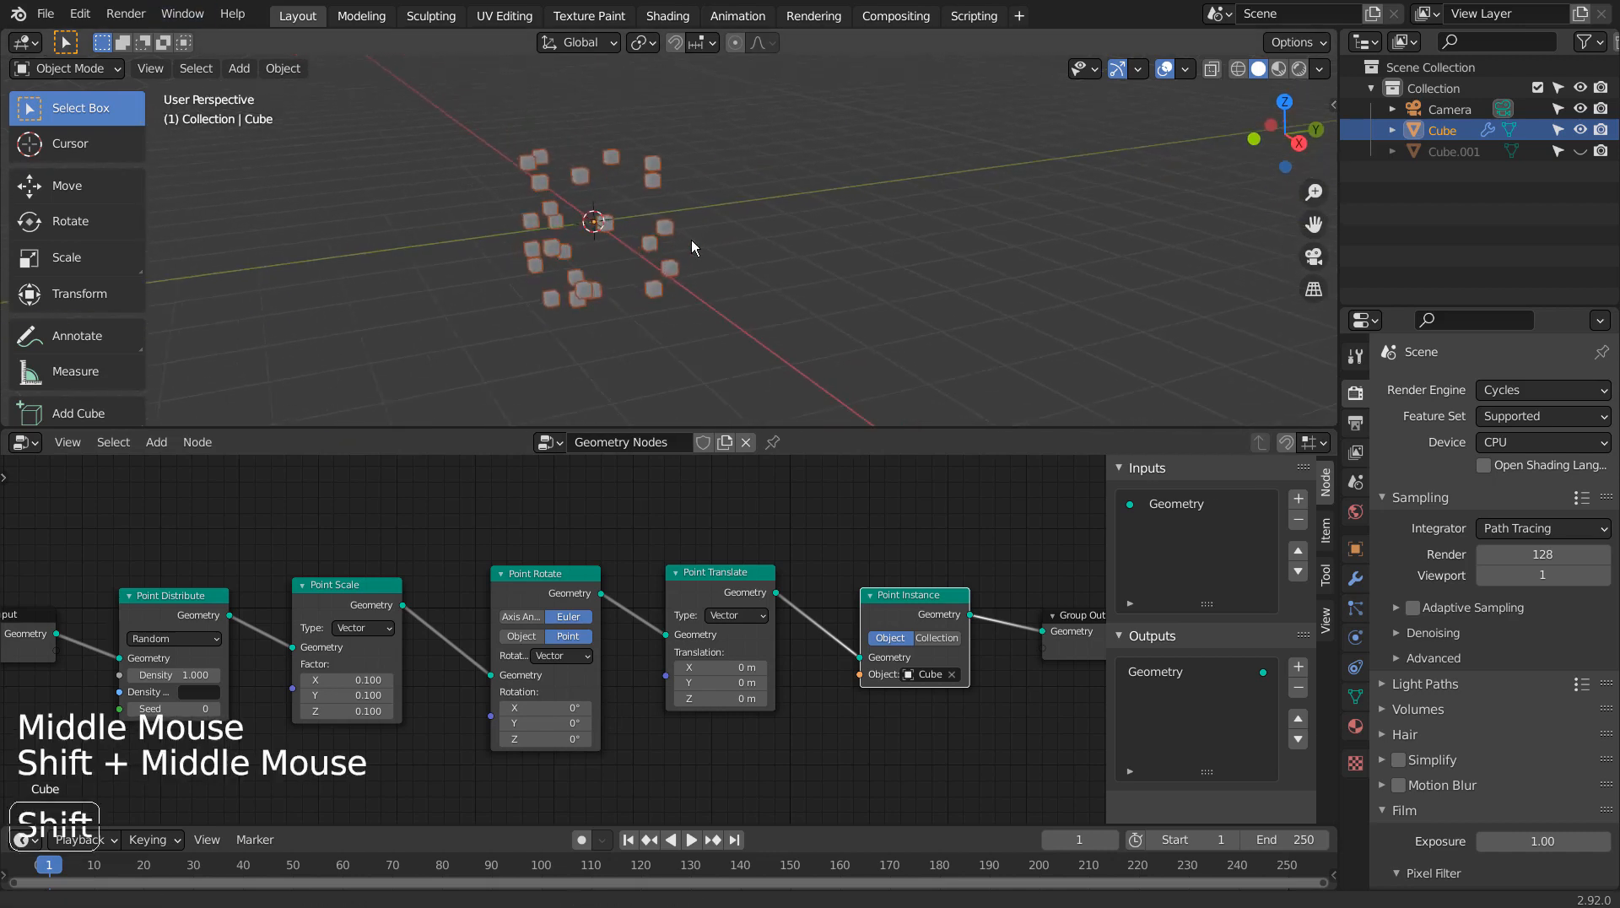
pyautogui.scroll(3, 701, 306)
pyautogui.moveTo(700, 307); pyautogui.dragTo(732, 306, button='middle')
pyautogui.scroll(-3, 732, 306)
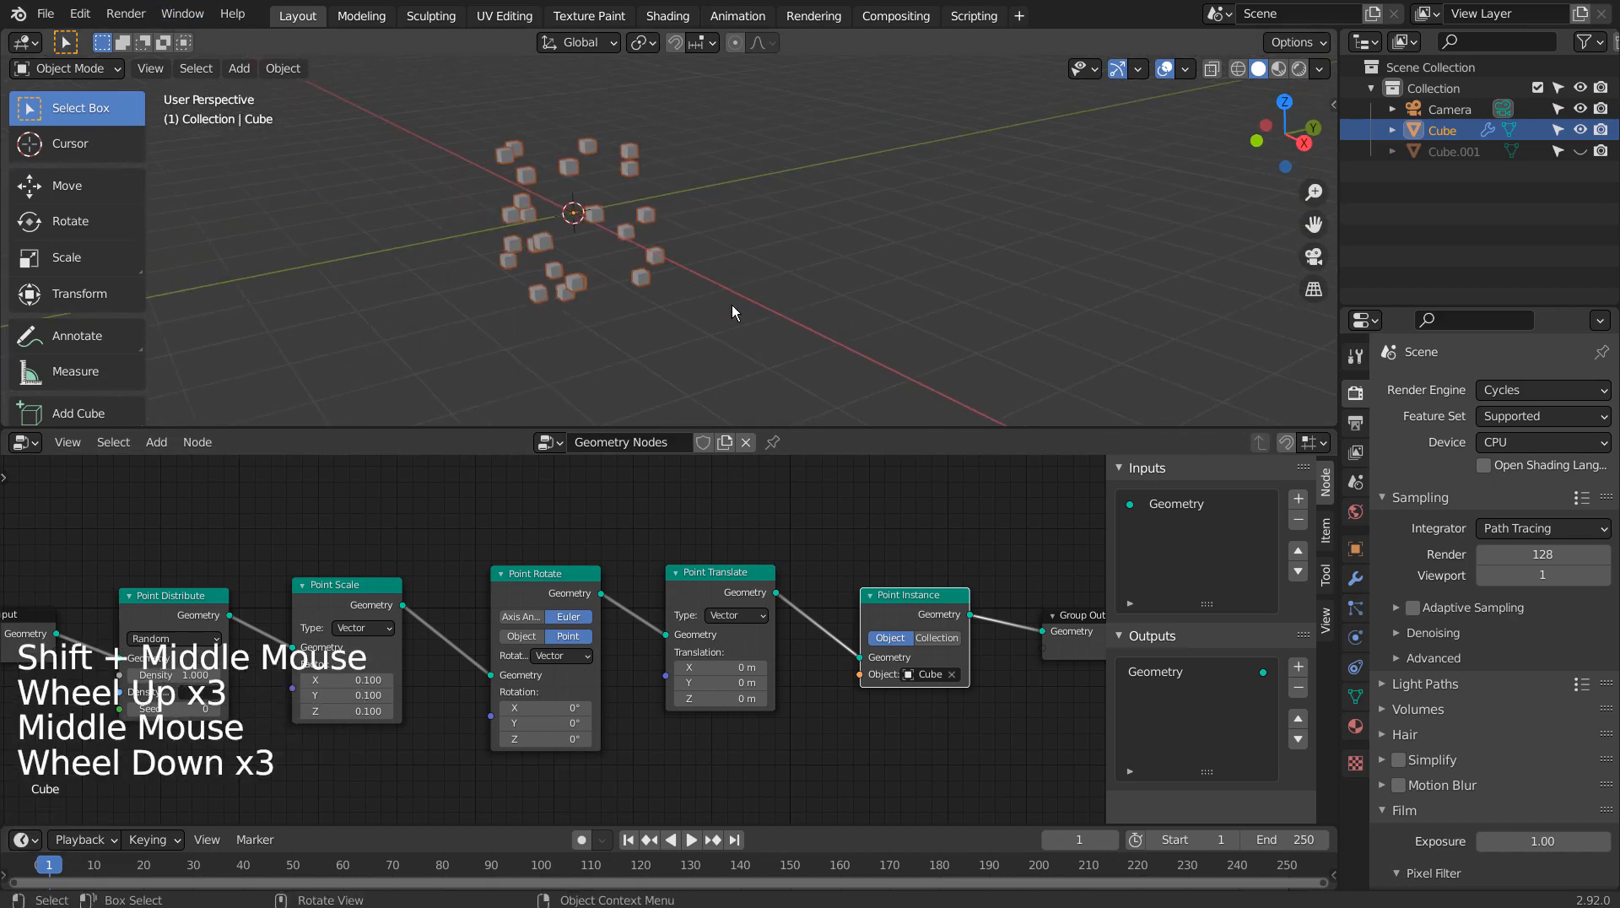
pyautogui.scroll(-7, 937, 298)
pyautogui.keyDown('shift'); pyautogui.moveTo(925, 301); pyautogui.dragTo(815, 321, button='middle'); pyautogui.keyUp('shift')
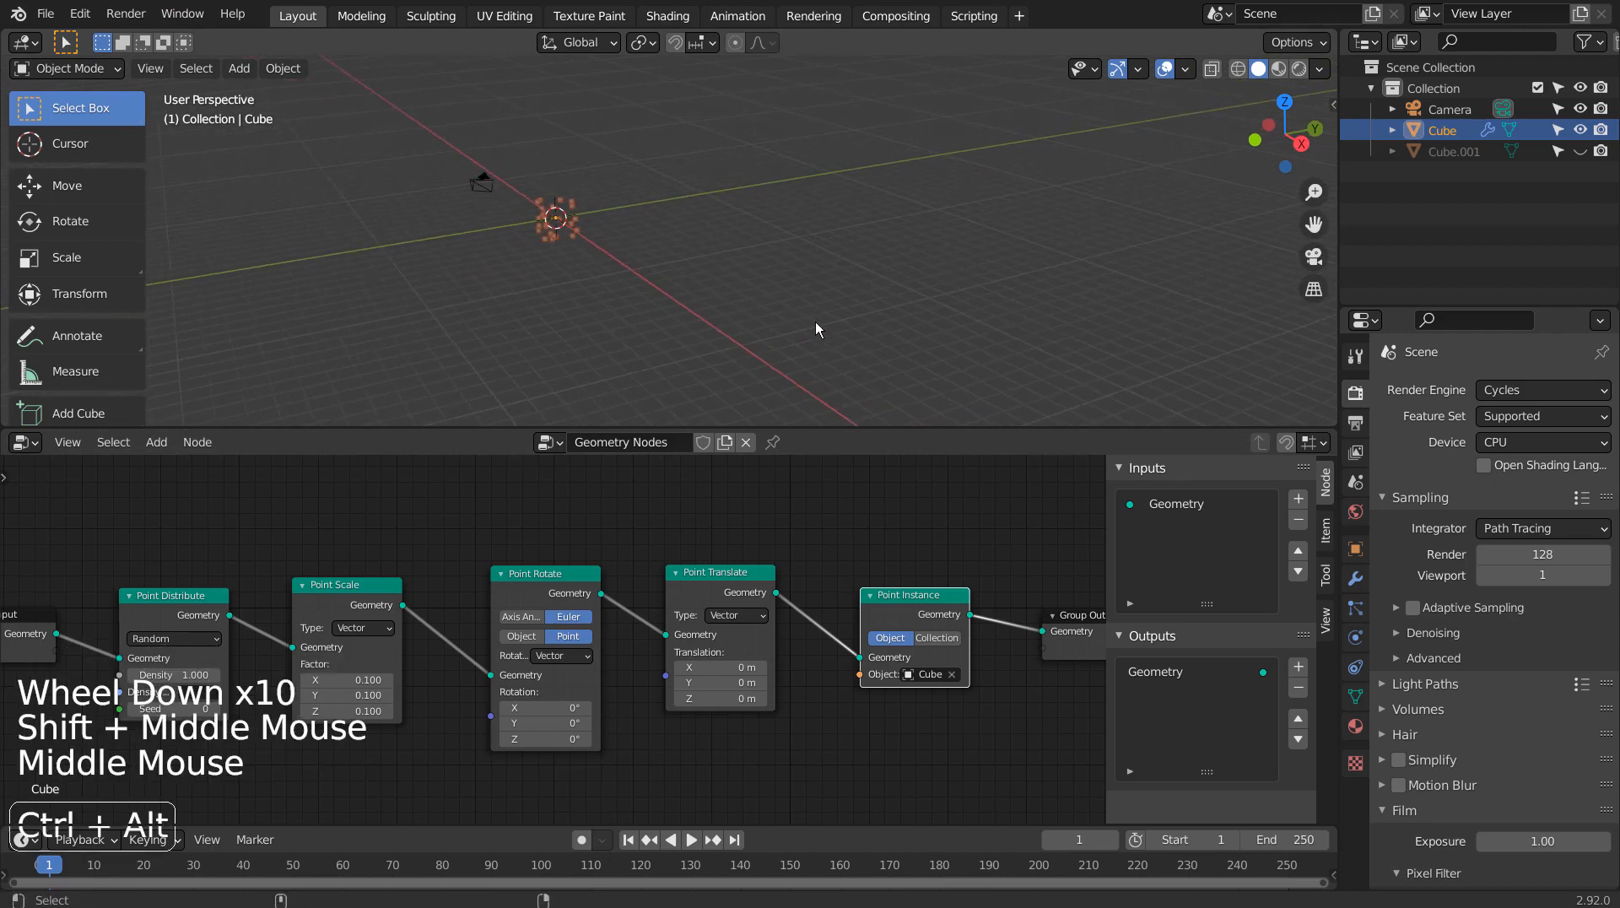
pyautogui.press('ctrl+alt+KP_0')
pyautogui.scroll(-4, 844, 288)
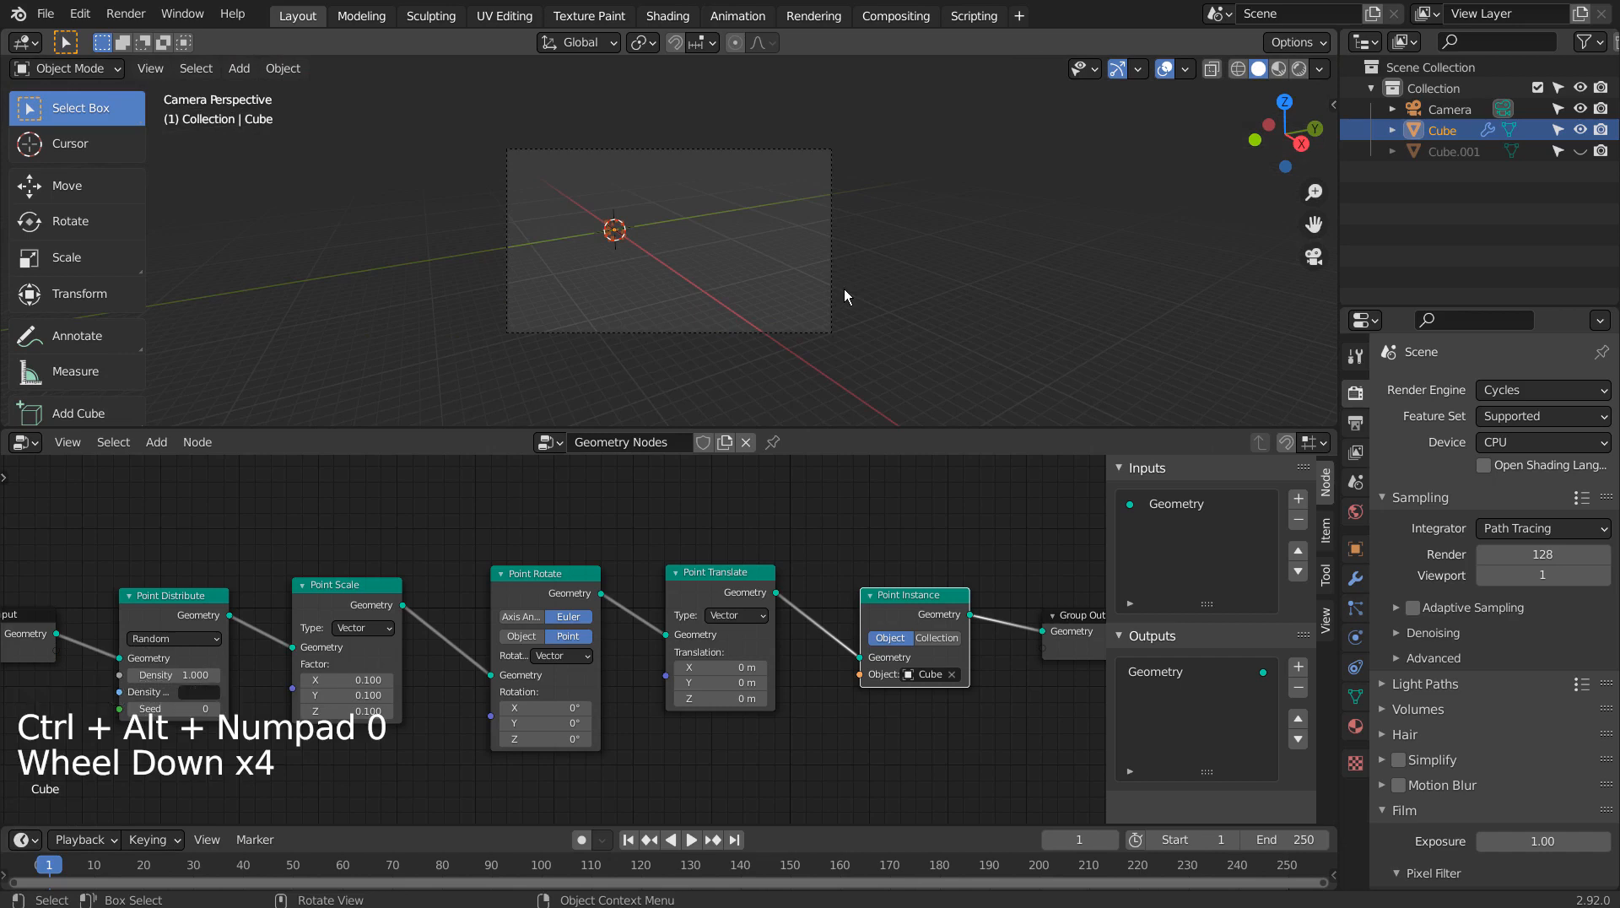
pyautogui.hotkey('shift', '`')
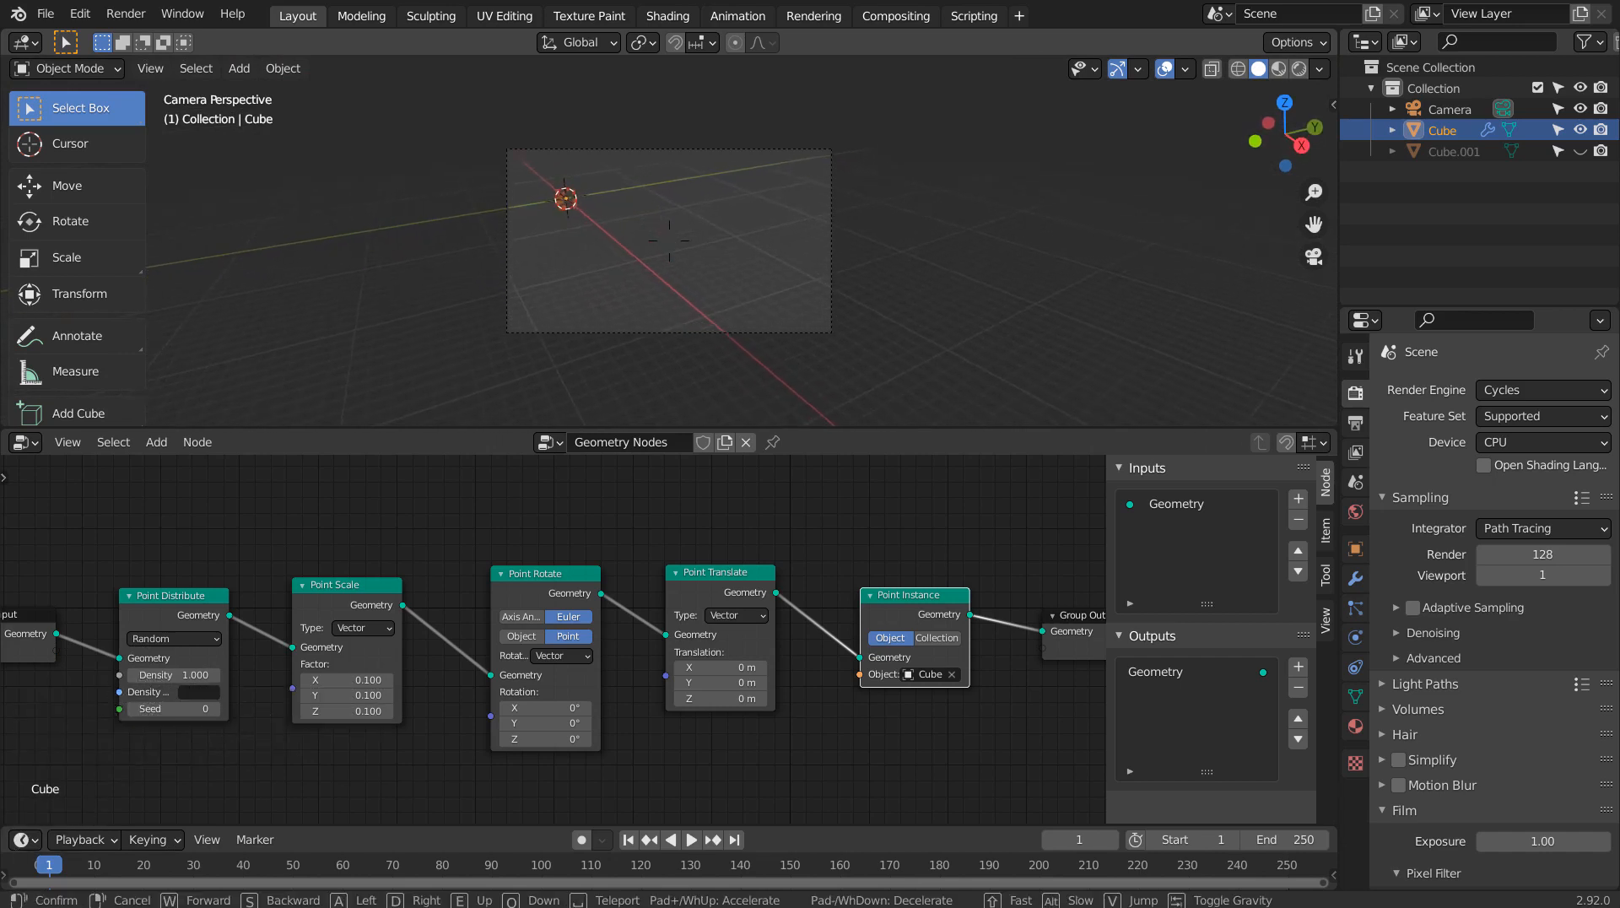
pyautogui.click(670, 240)
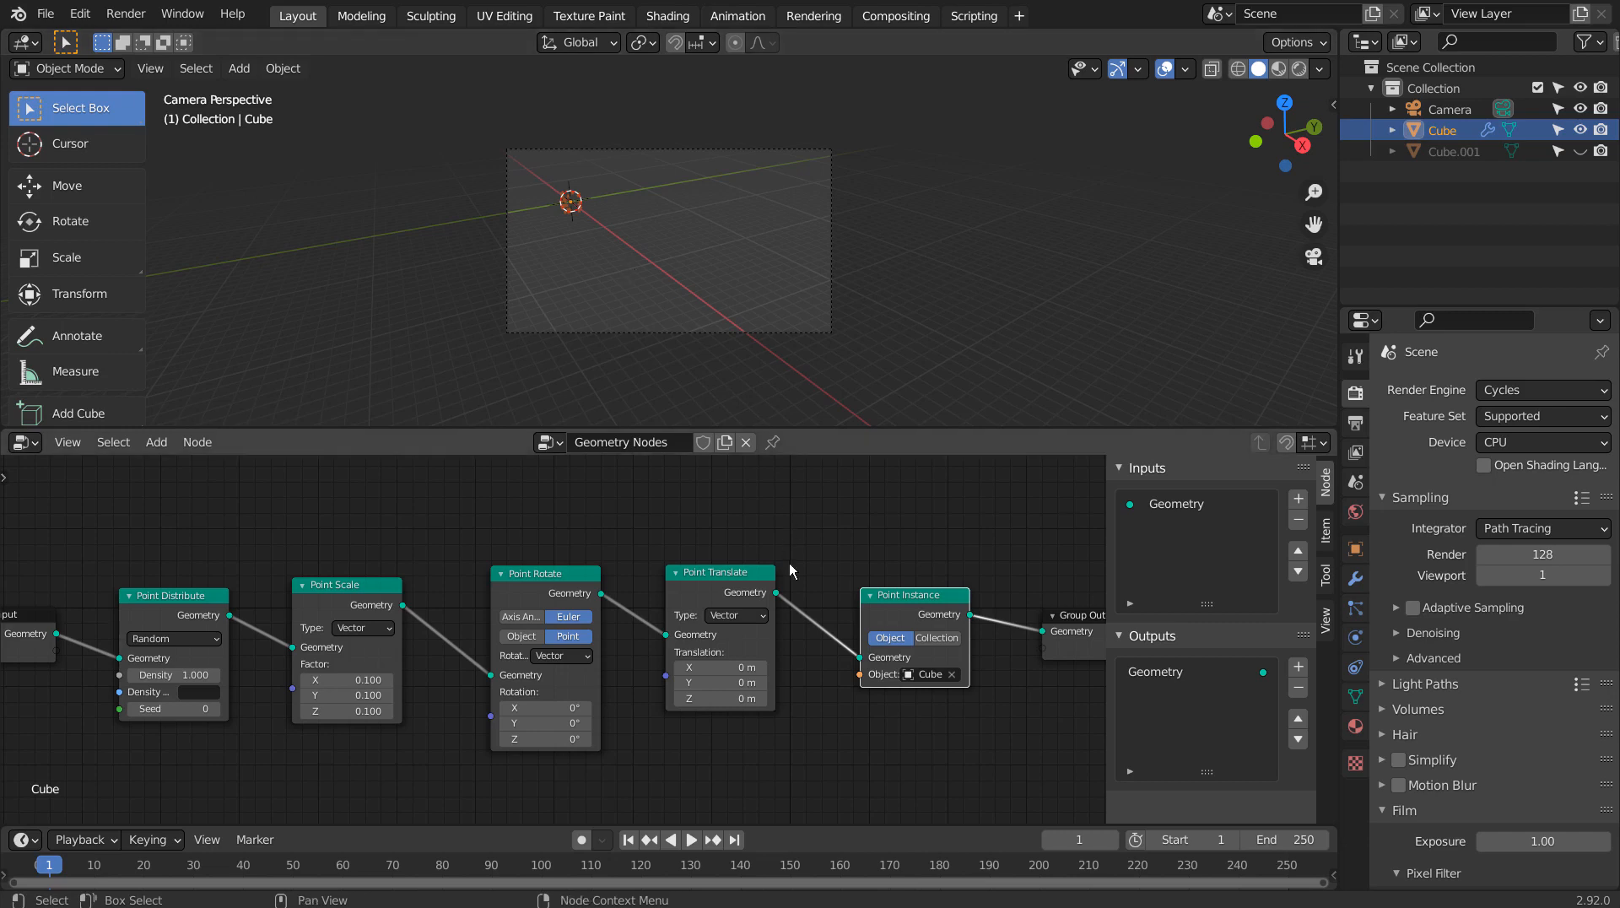
# Insert keyframes on the Point Translate node's translation of 0 m at frame 1.
pyautogui.rightClick(707, 666)
pyautogui.rightClick(704, 663)
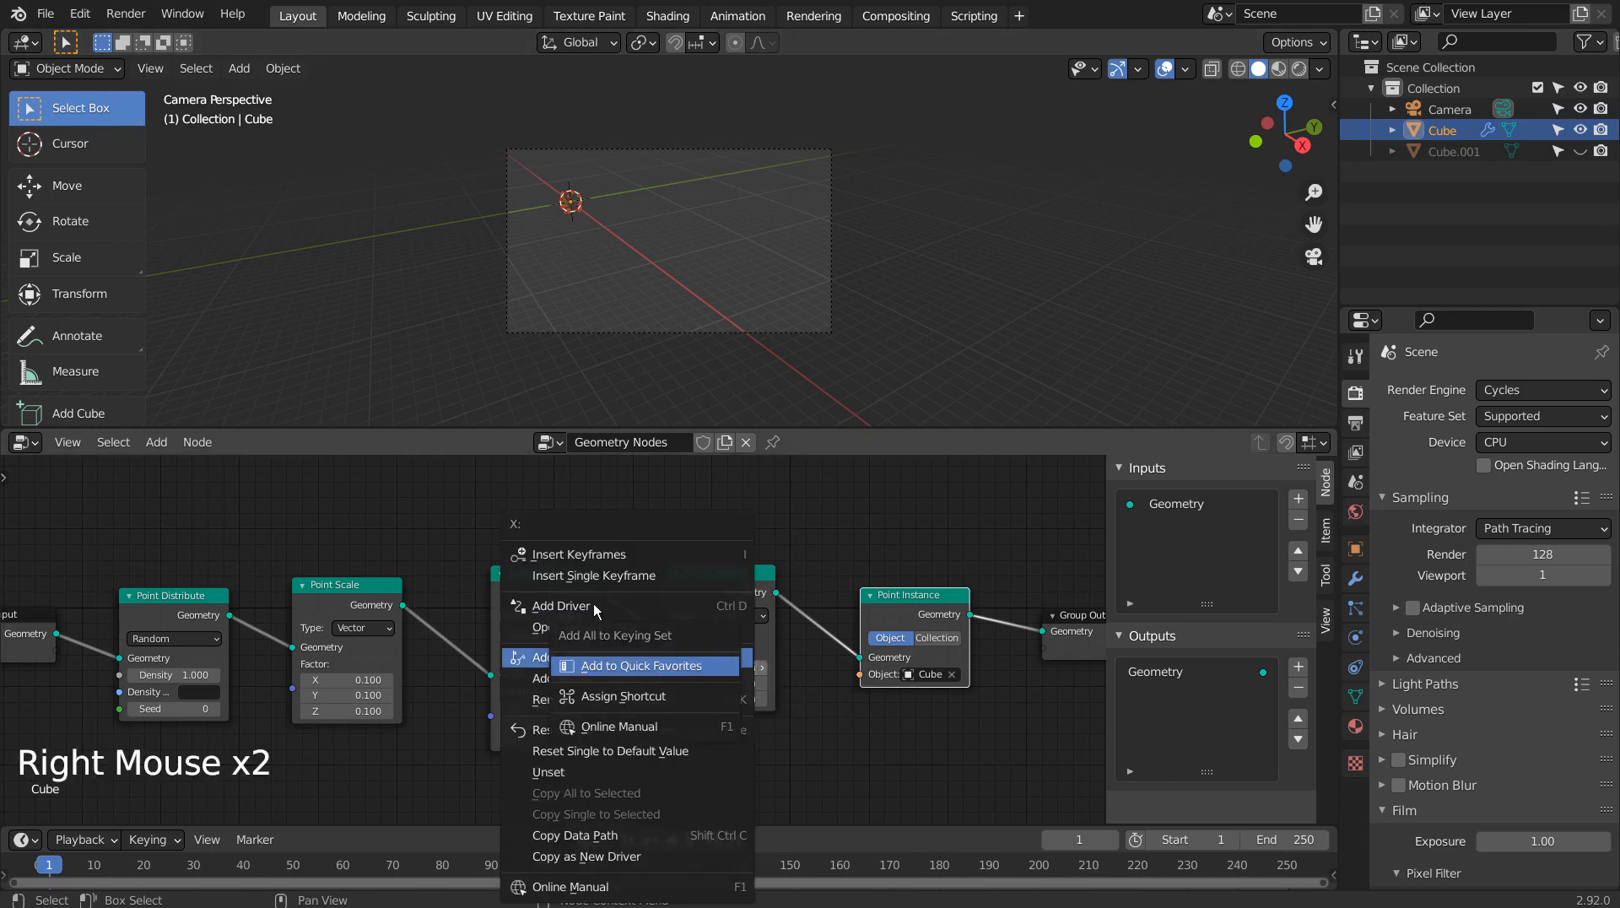
pyautogui.click(577, 556)
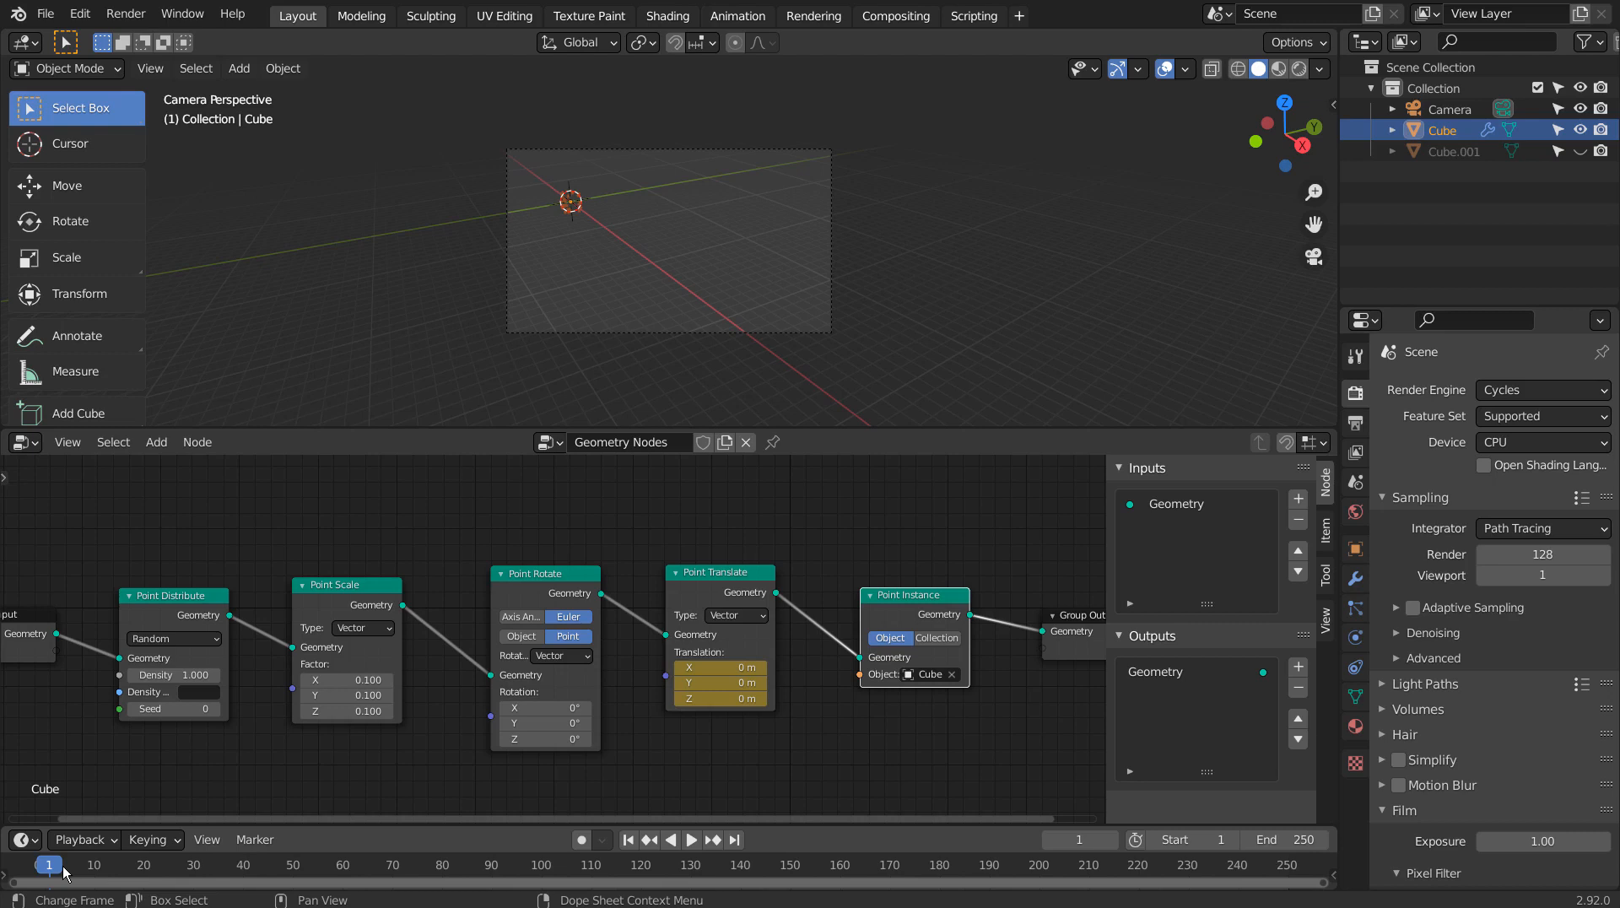
# At frame 250, set the Point Translate X value to 40.5 m and insert translation keyframes.
pyautogui.moveTo(64, 871); pyautogui.dragTo(1291, 865)
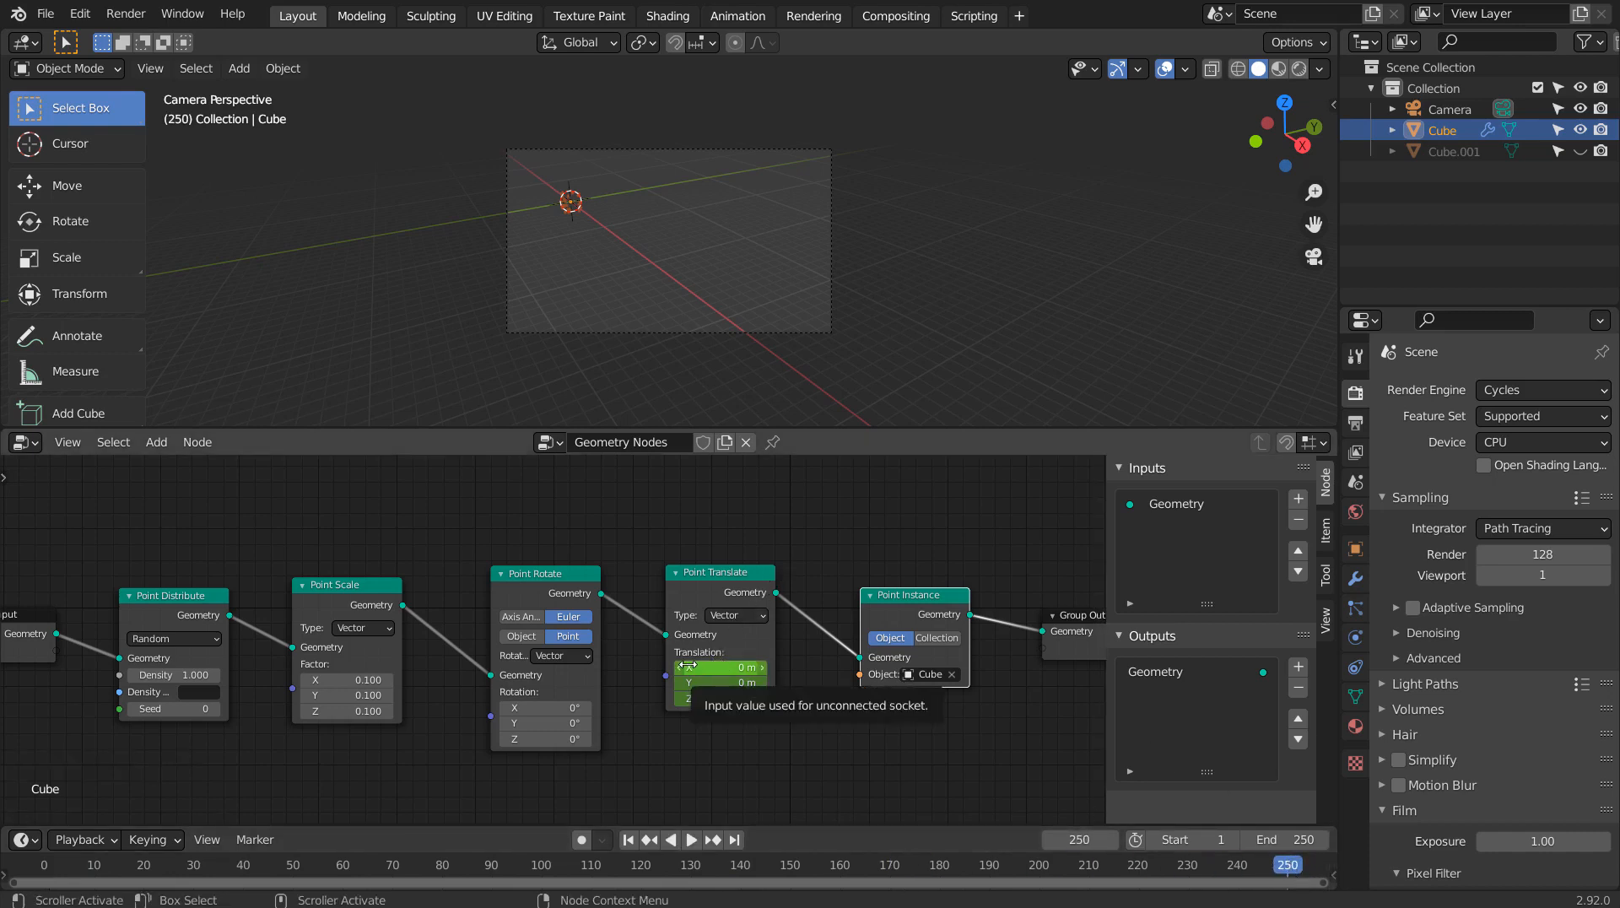
pyautogui.moveTo(718, 664); pyautogui.dragTo(679, 684)
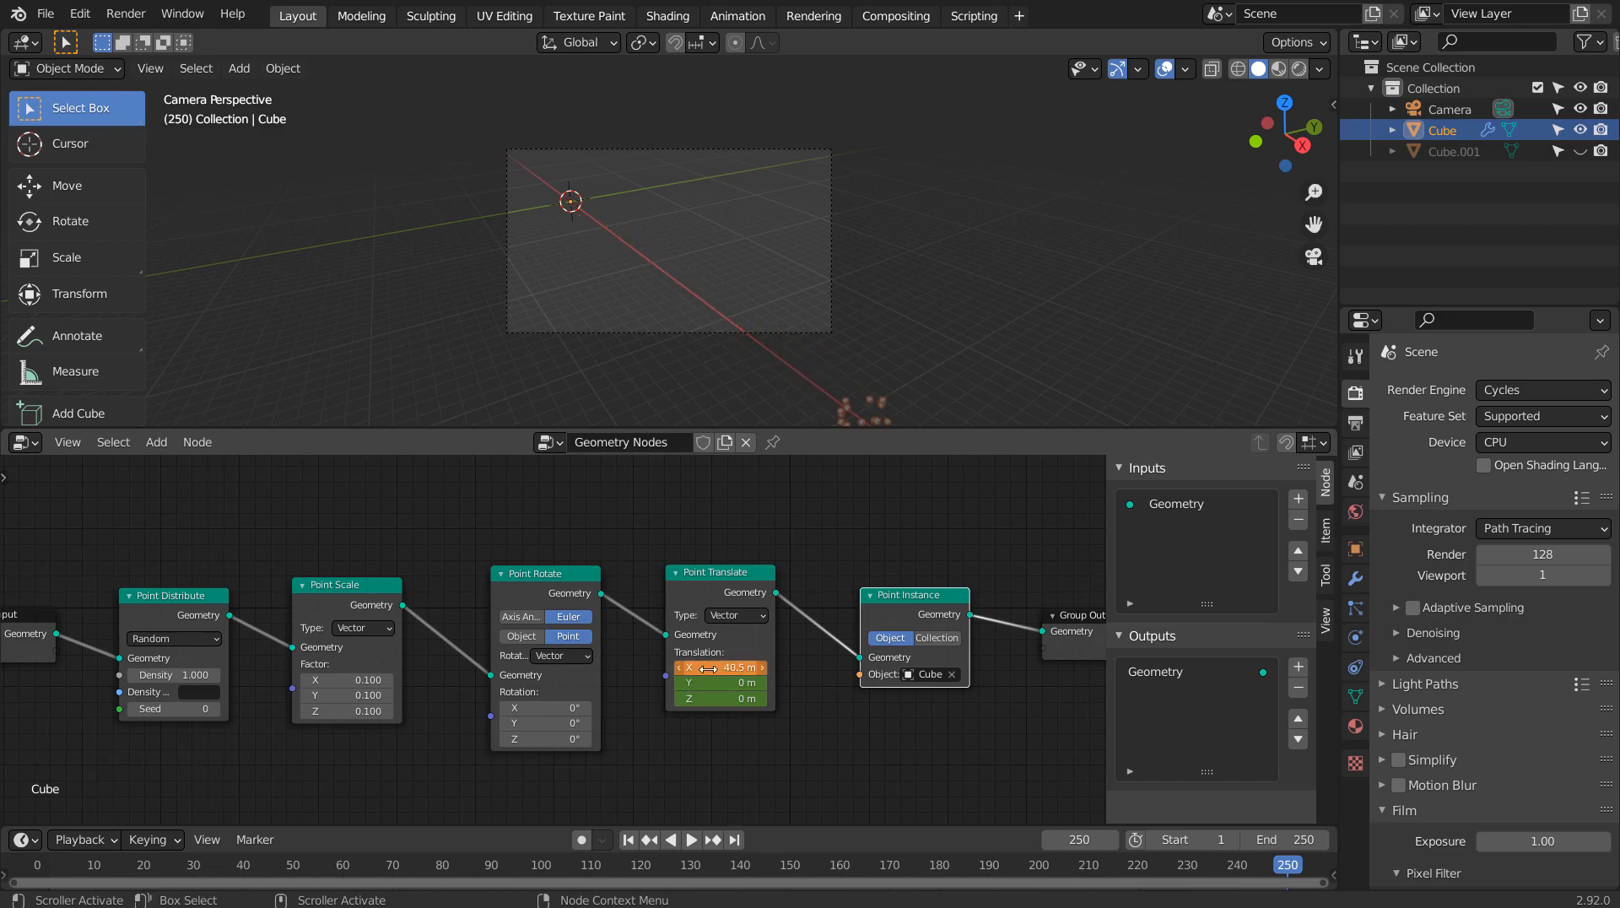
pyautogui.rightClick(685, 668)
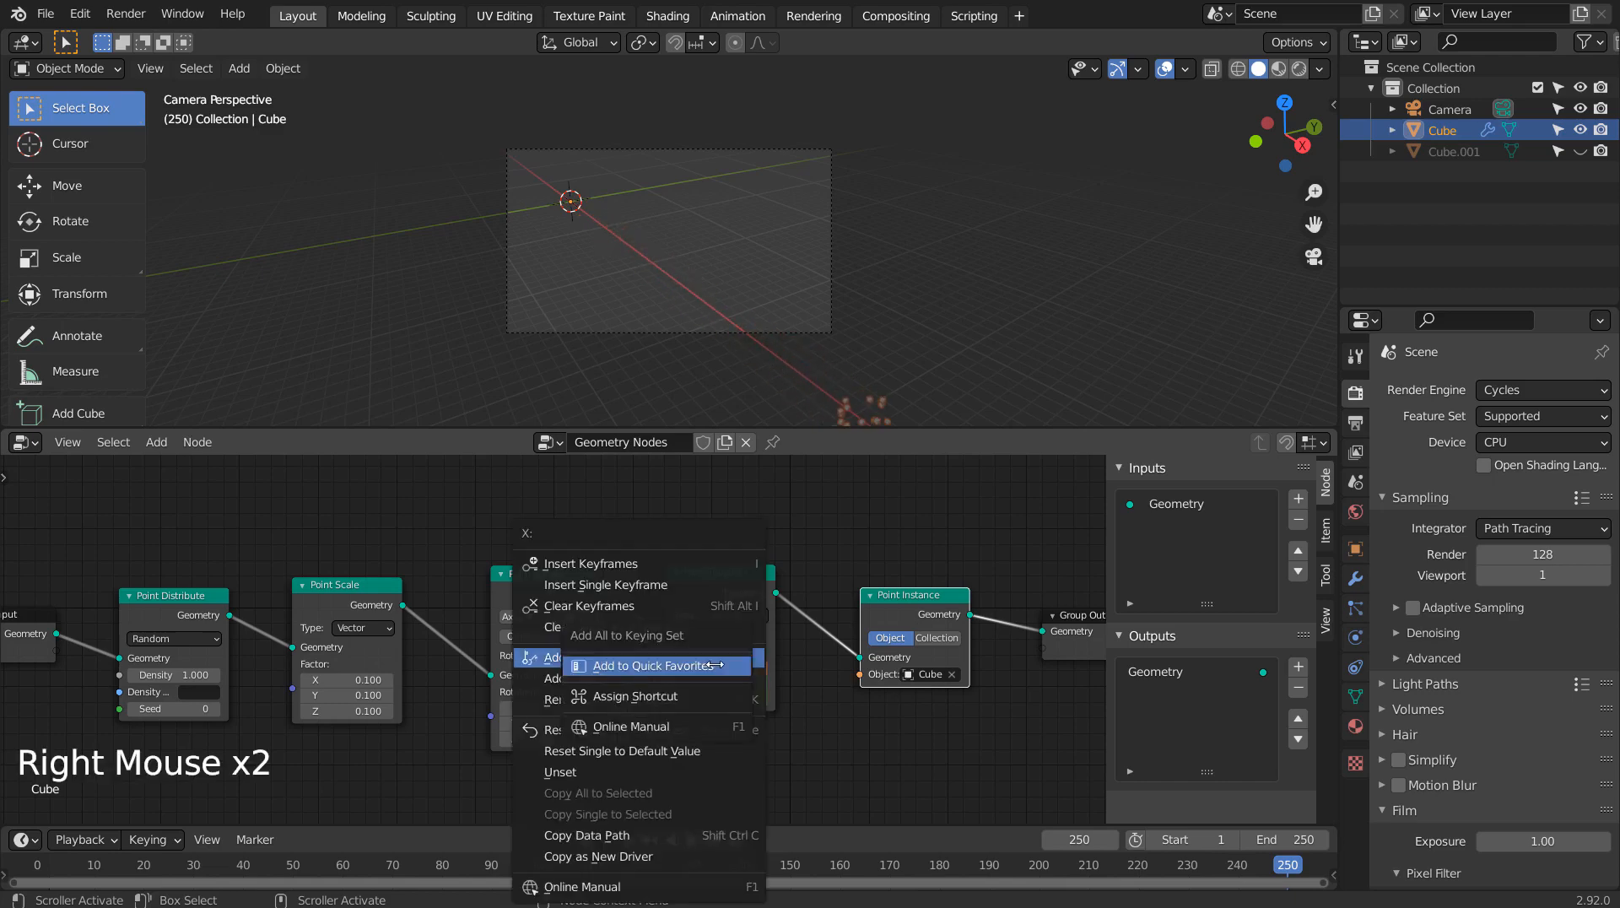
pyautogui.click(598, 565)
# Play the translation animation, stop it and return to frame 1.
pyautogui.click(690, 840)
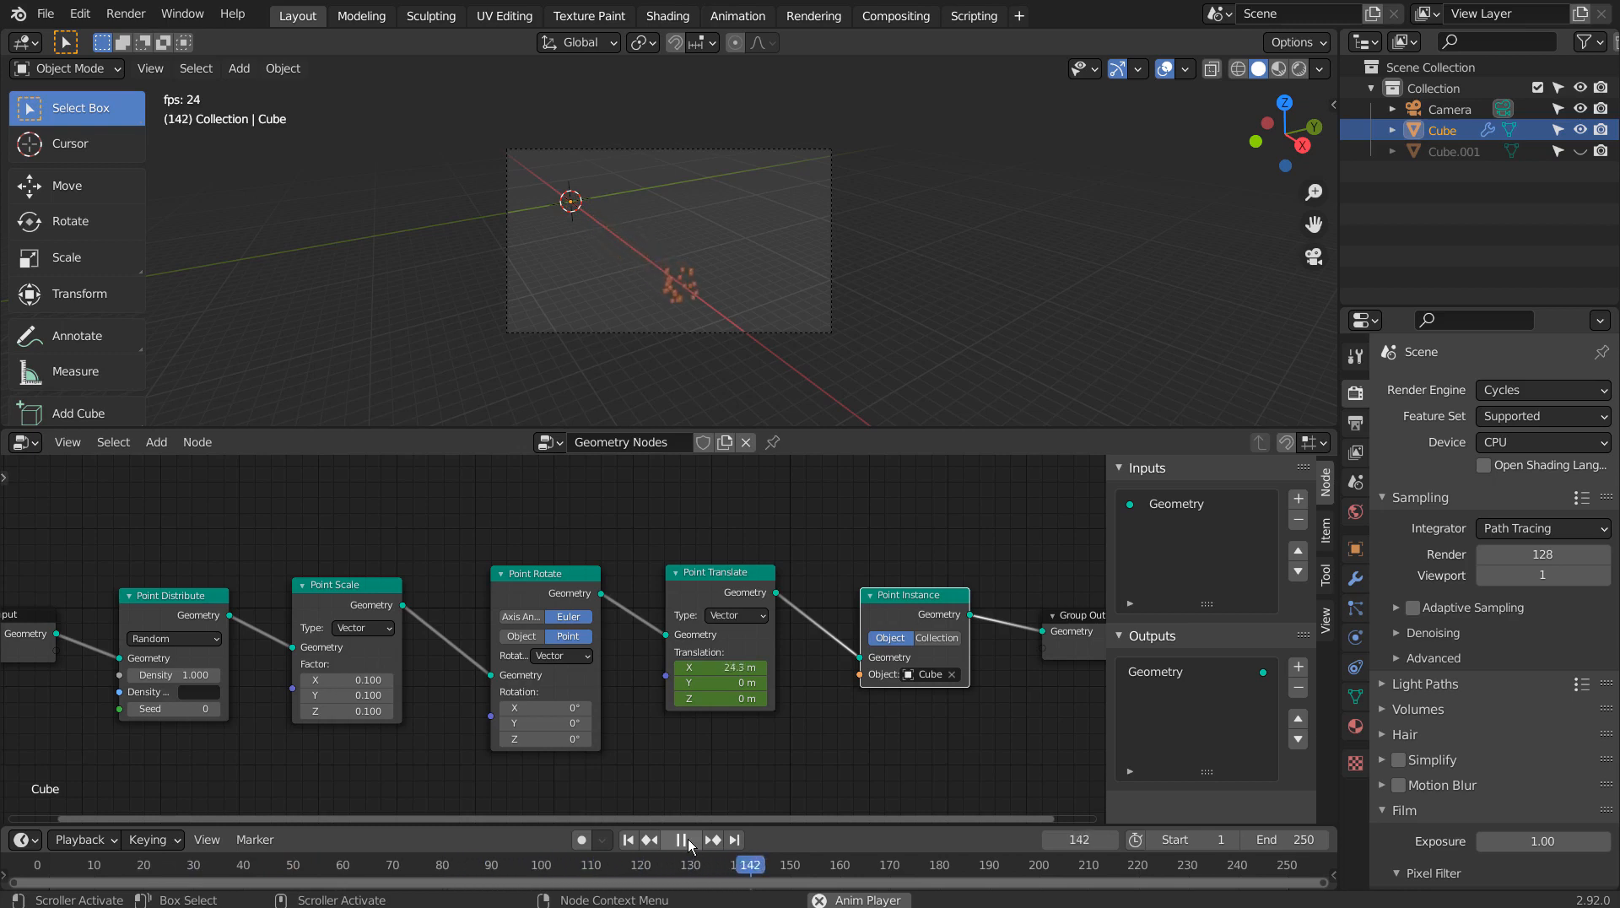
pyautogui.click(685, 838)
pyautogui.doubleClick(628, 839)
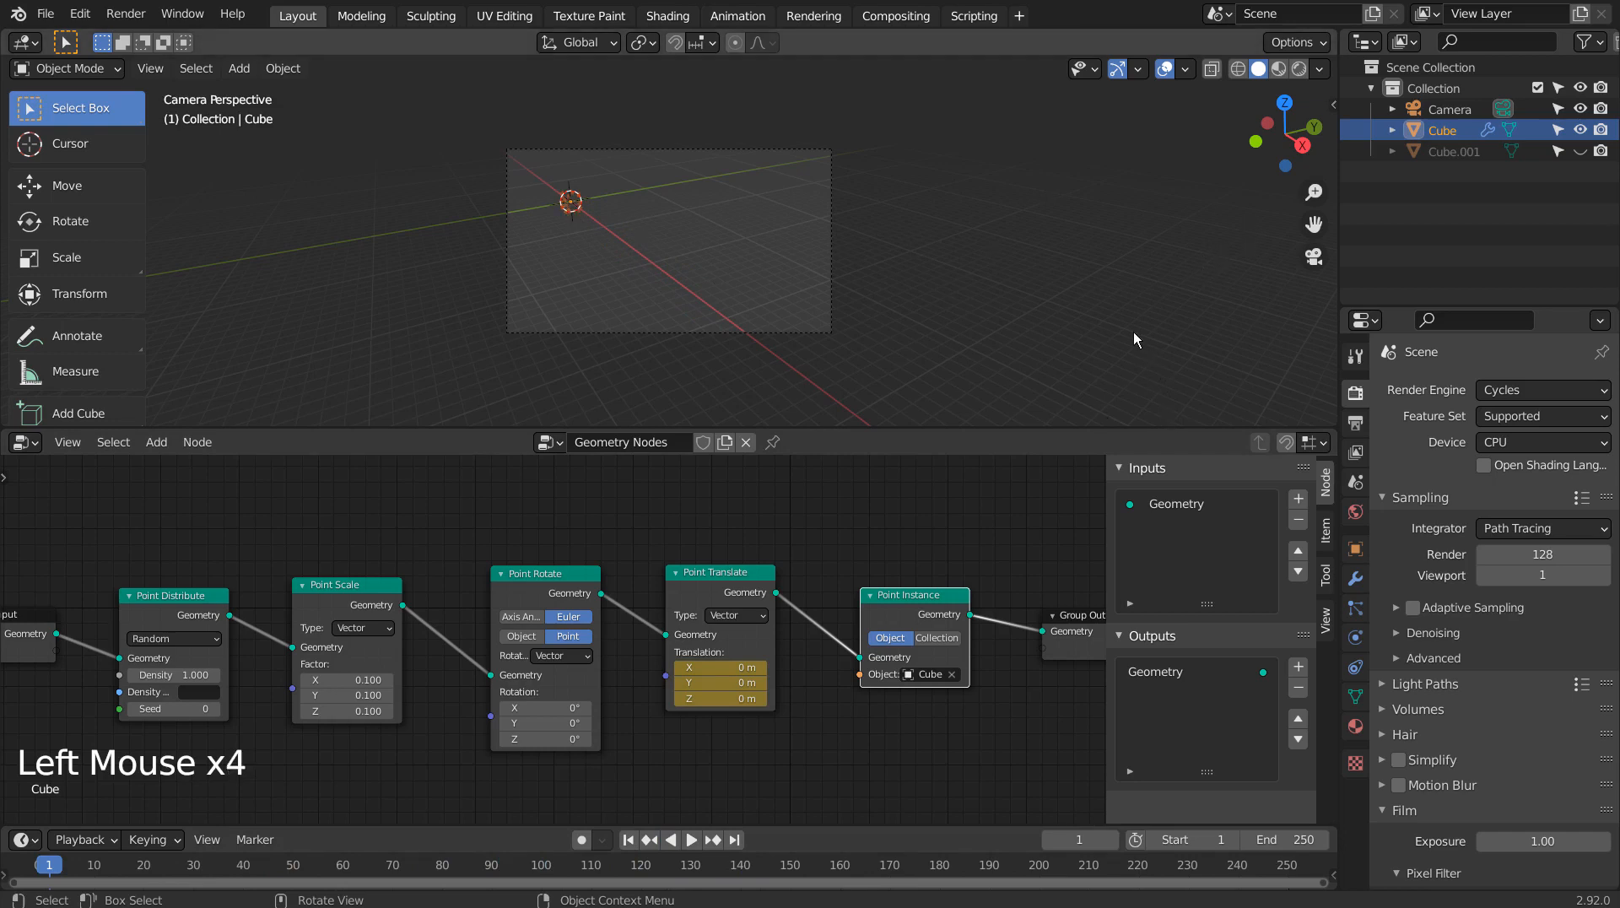
# Display the Cube's transform values in the viewport, try scaling the object up and undo the resize.
pyautogui.press('n')
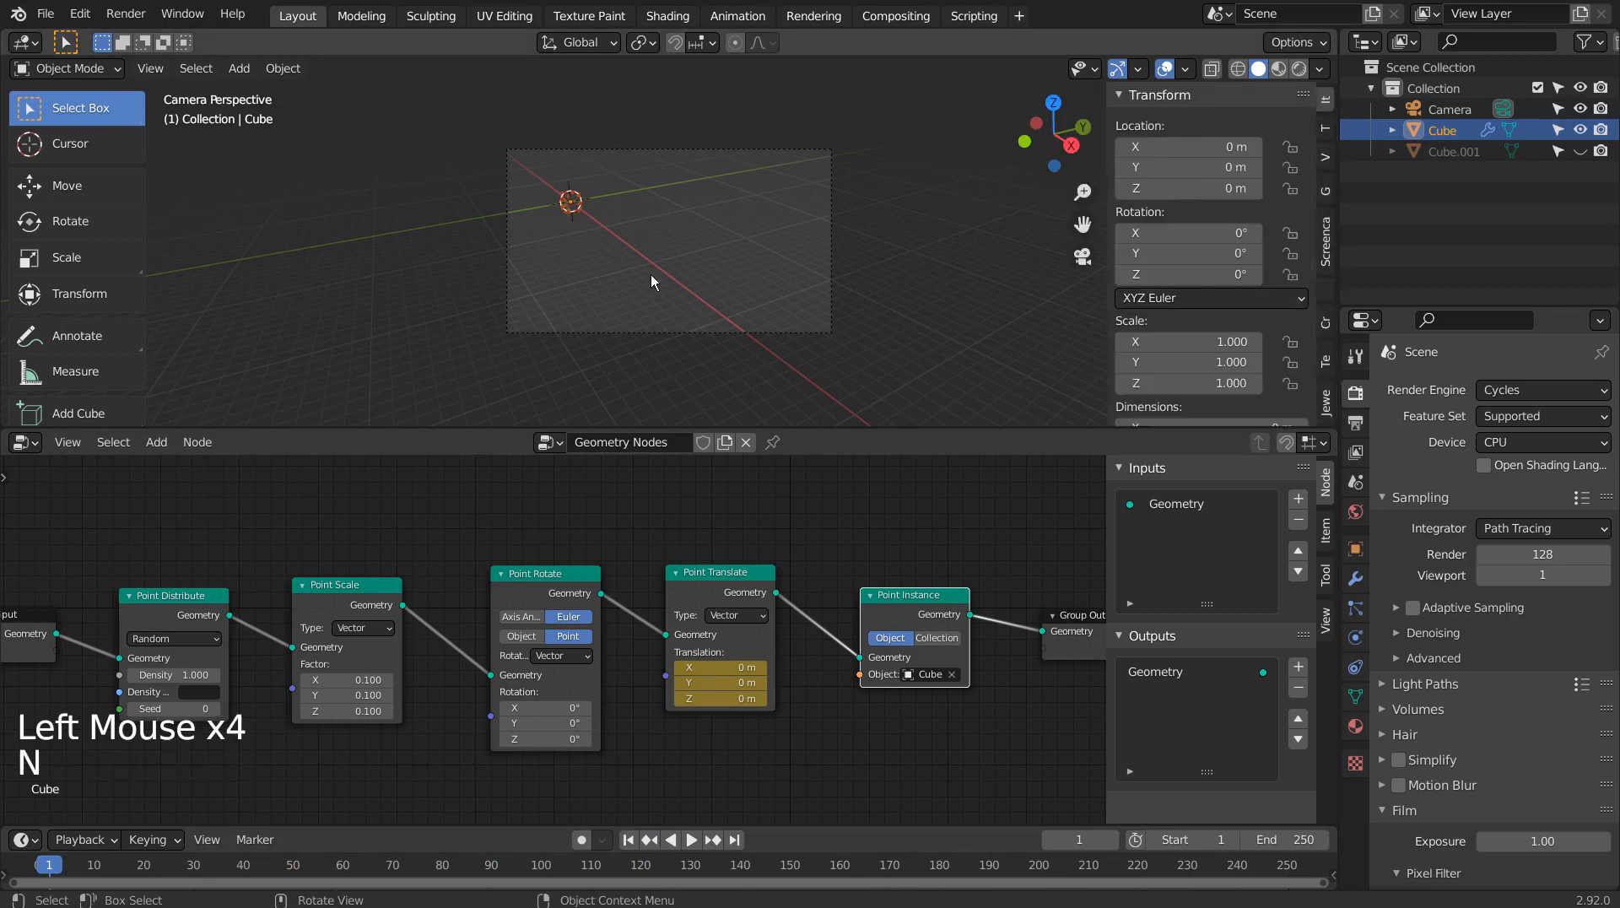
pyautogui.press('s')
pyautogui.click(783, 267)
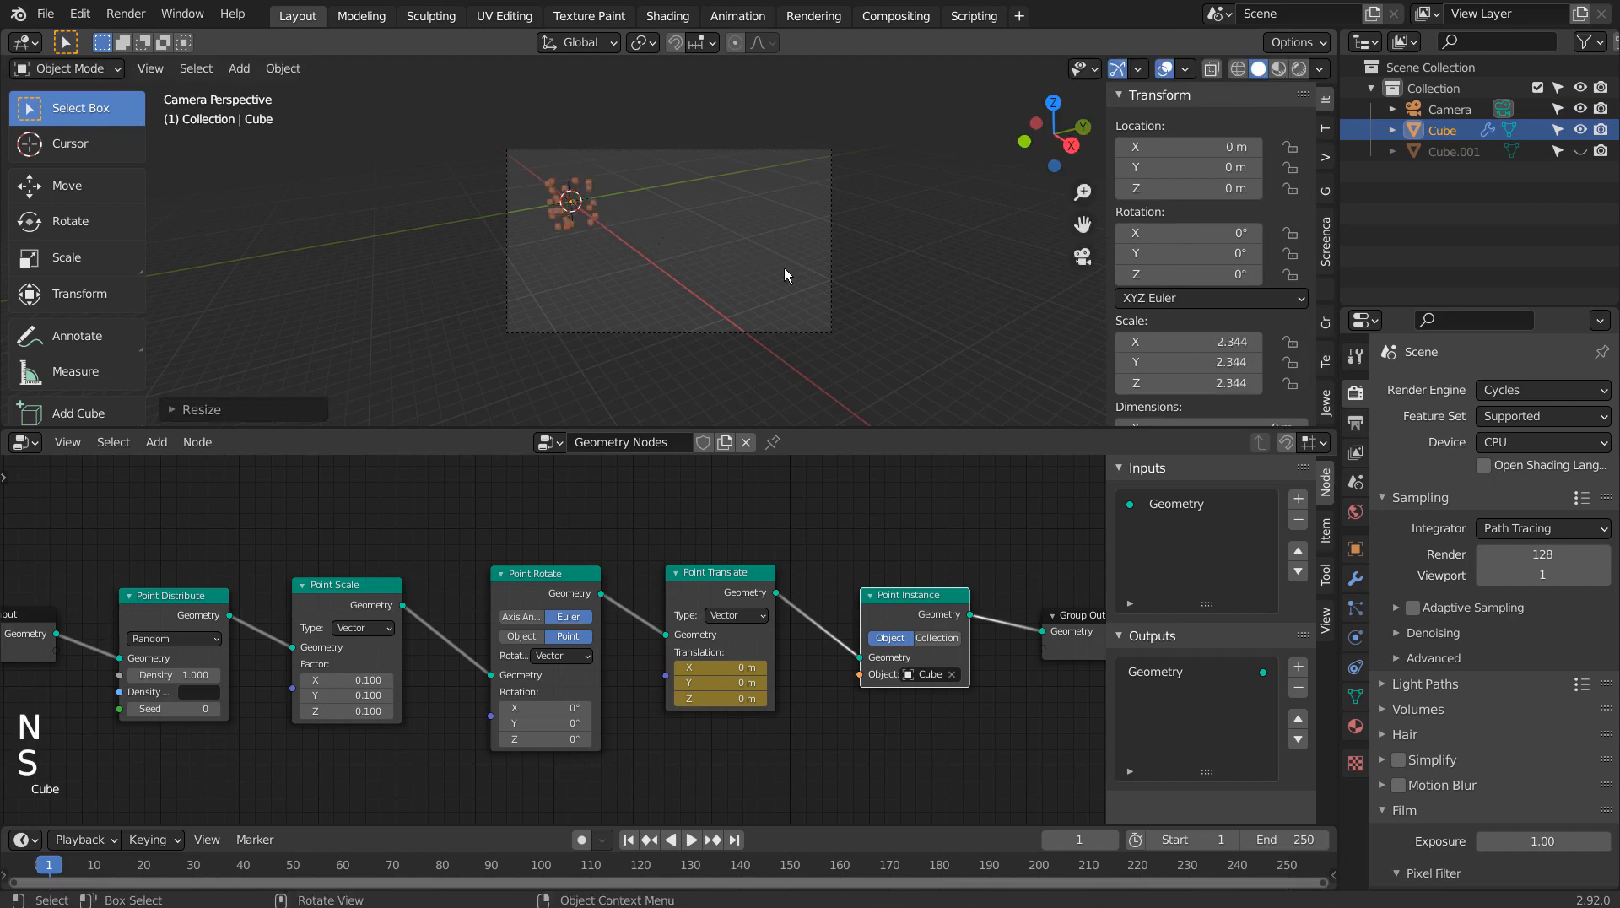
pyautogui.hotkey('ctrl', 'z')
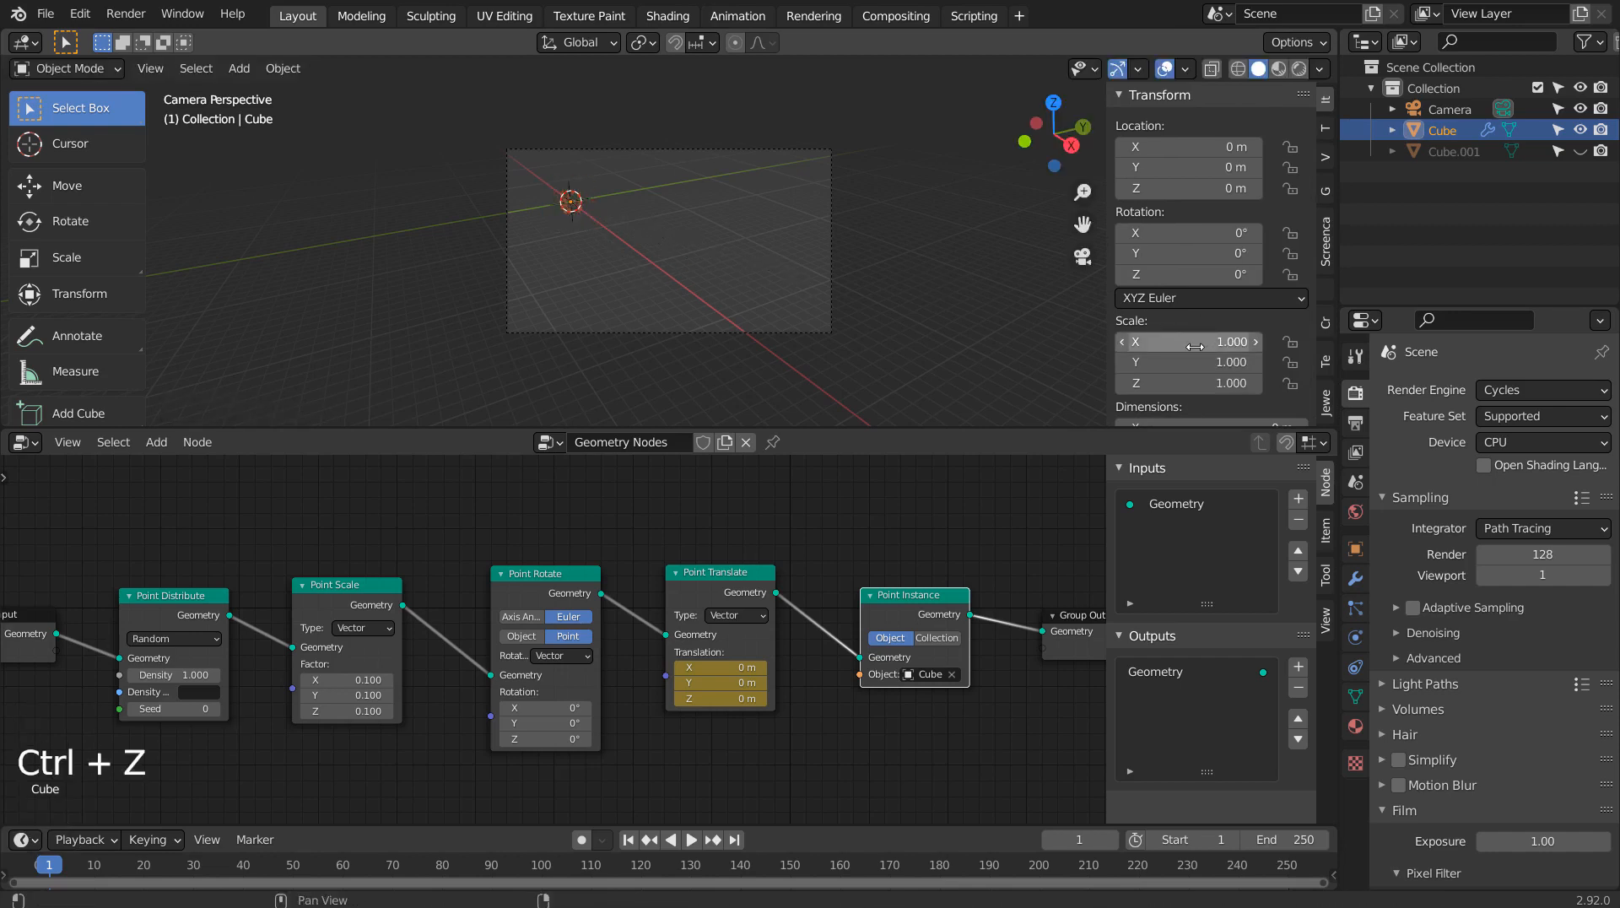
# Insert keyframes on the Cube's scale of 1.000 on all axes at frame 1.
pyautogui.rightClick(1142, 351)
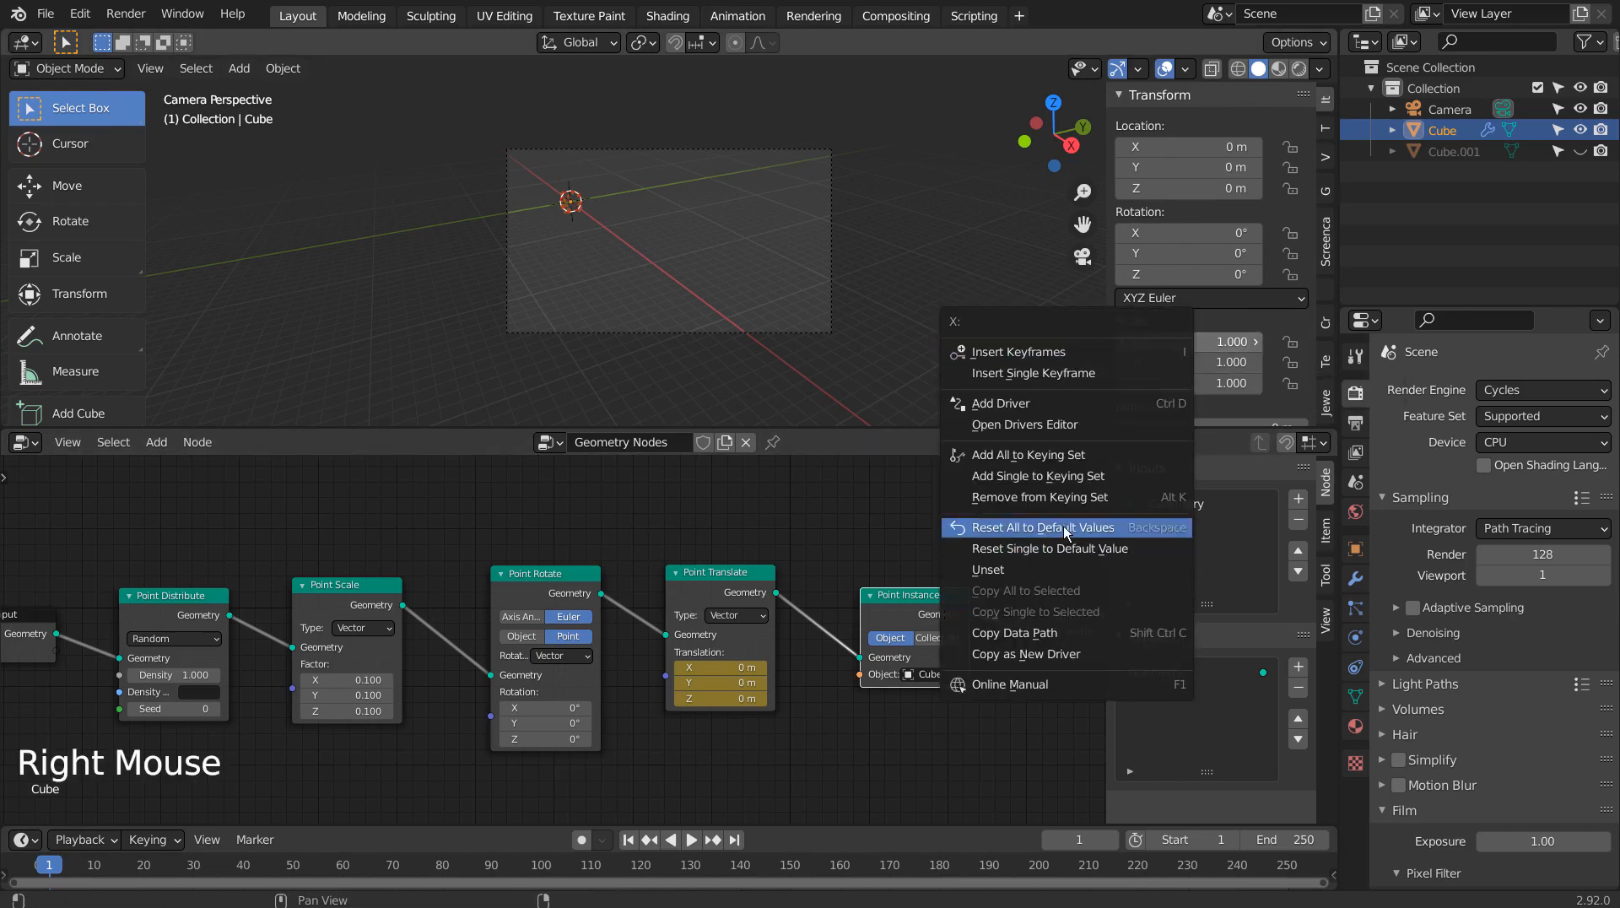
pyautogui.click(1076, 349)
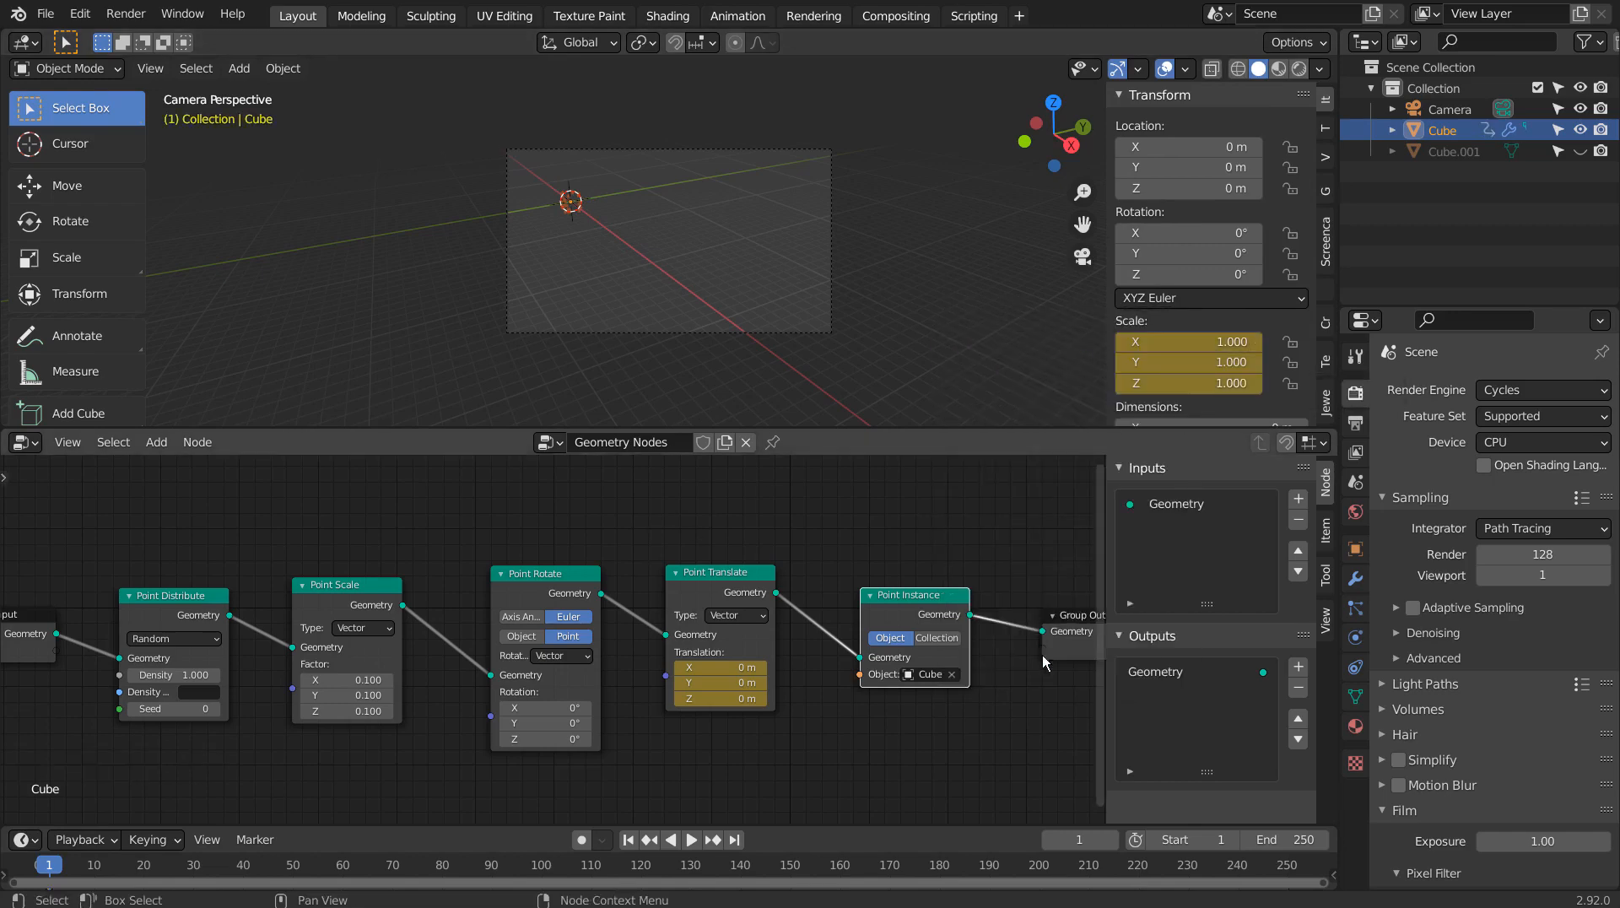
# At frame 250, set the Cube's X, Y and Z scale to 5 and insert scale keyframes.
pyautogui.click(1285, 865)
pyautogui.click(1287, 866)
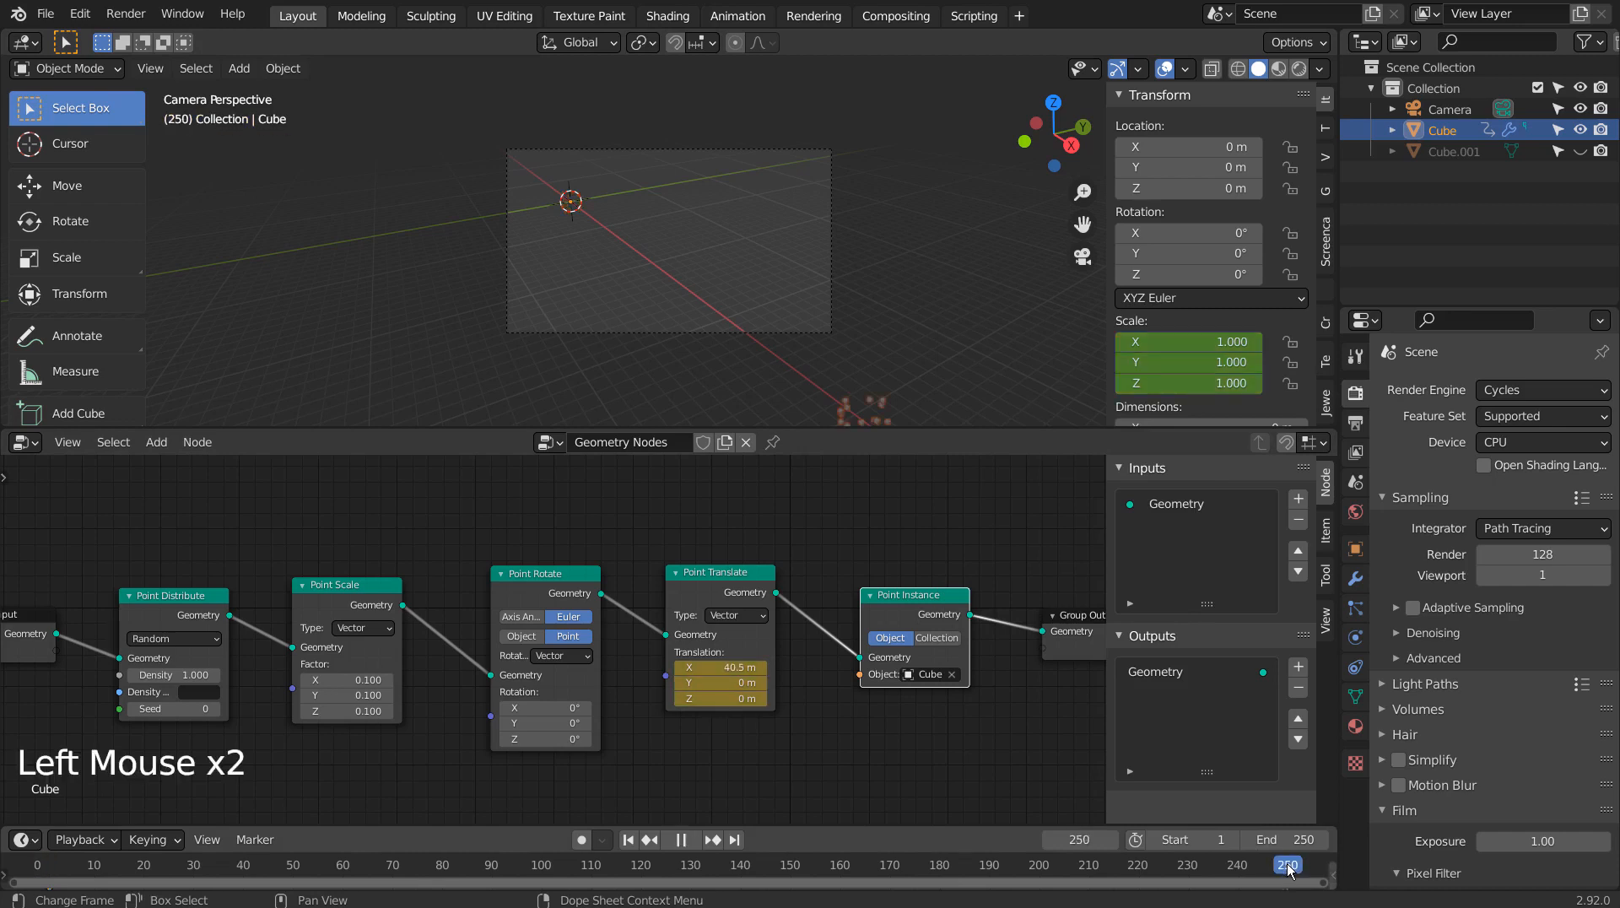
pyautogui.click(1170, 338)
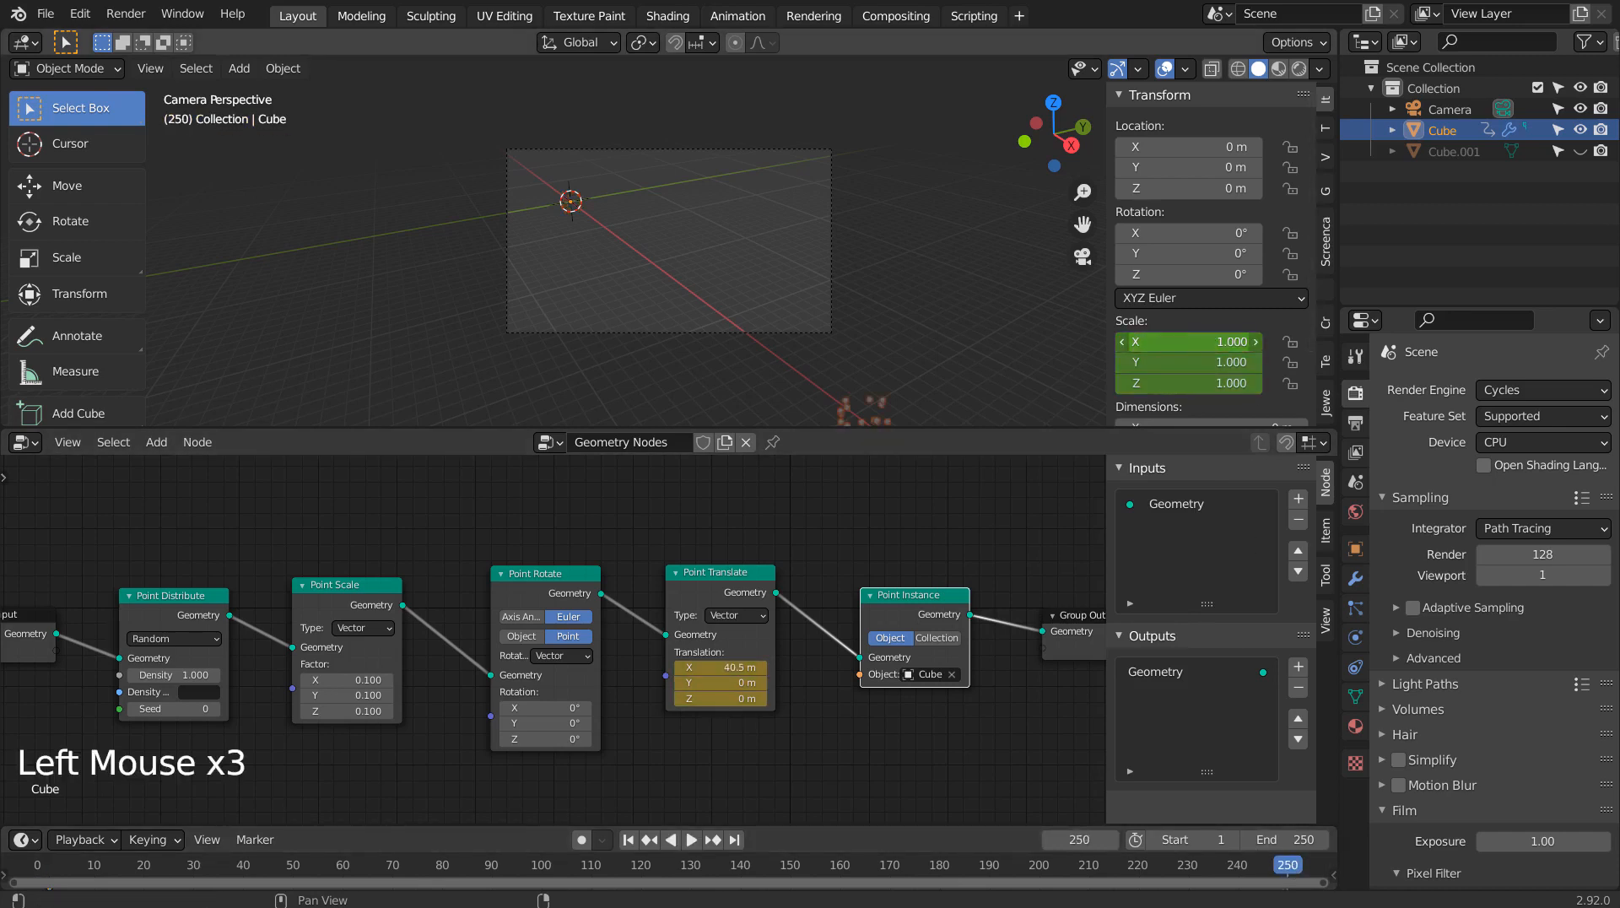
pyautogui.click(1170, 341)
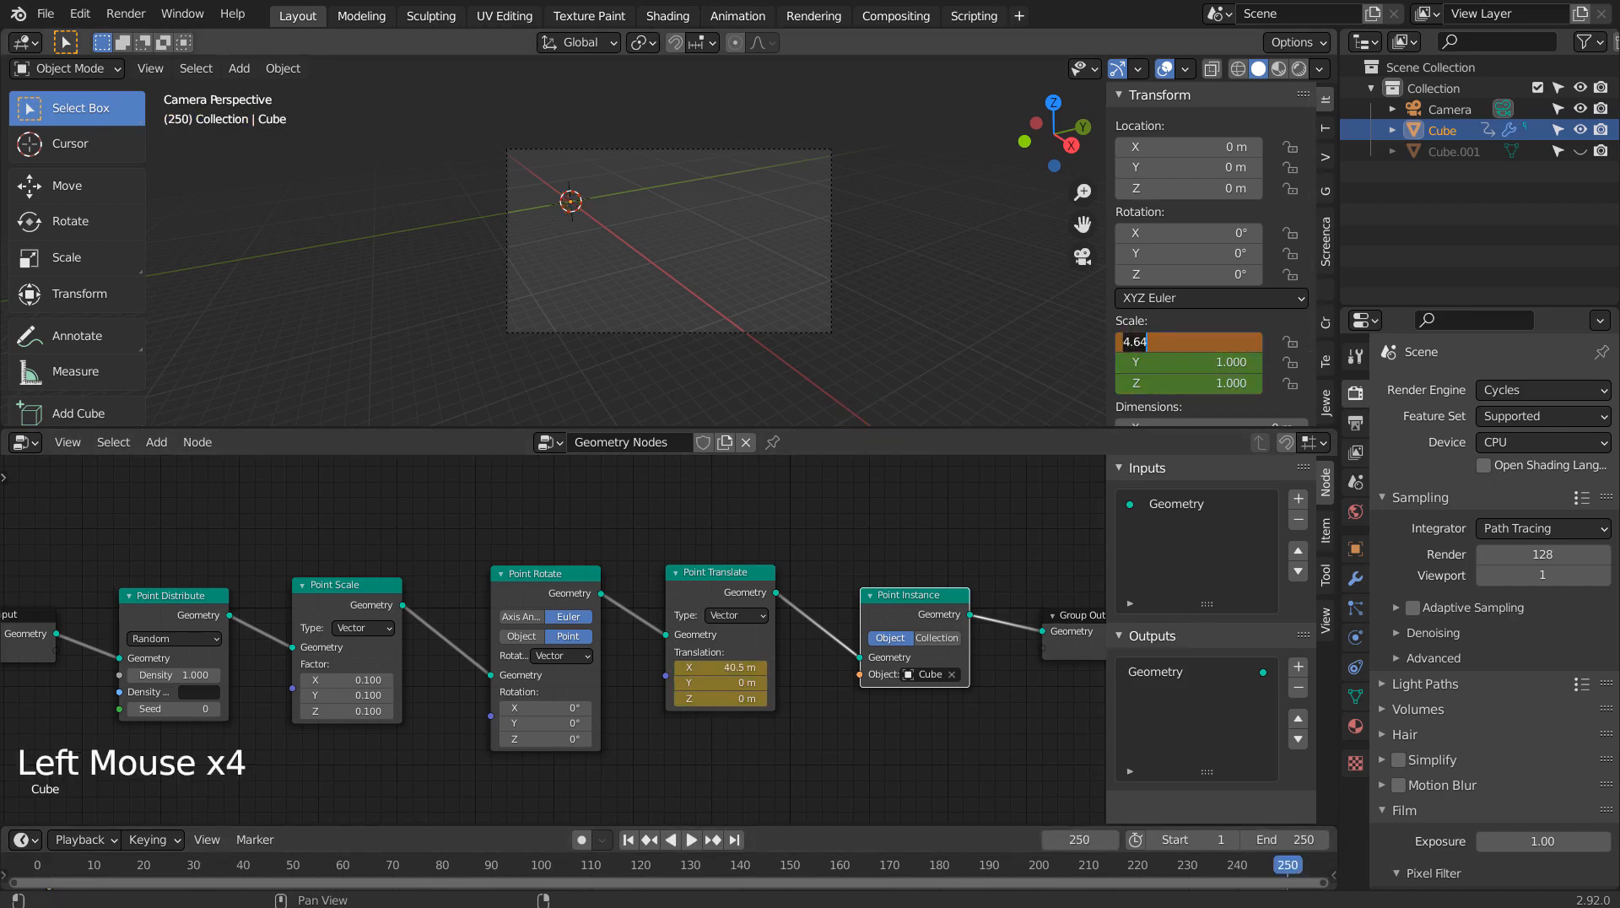
pyautogui.write('5')
pyautogui.press('Return')
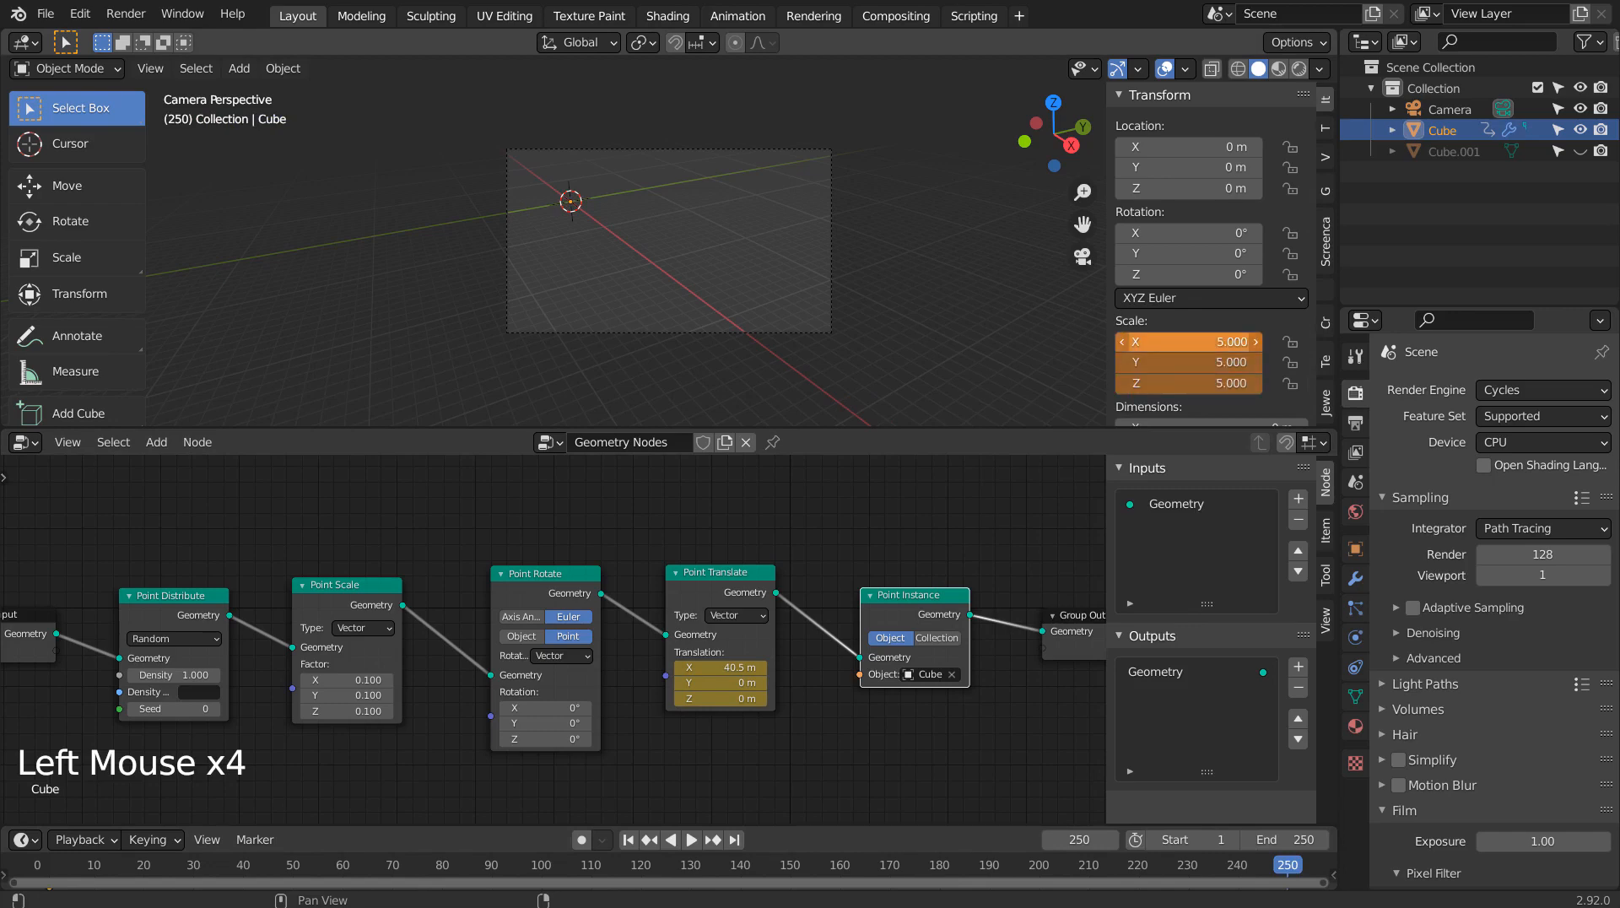
pyautogui.rightClick(1181, 341)
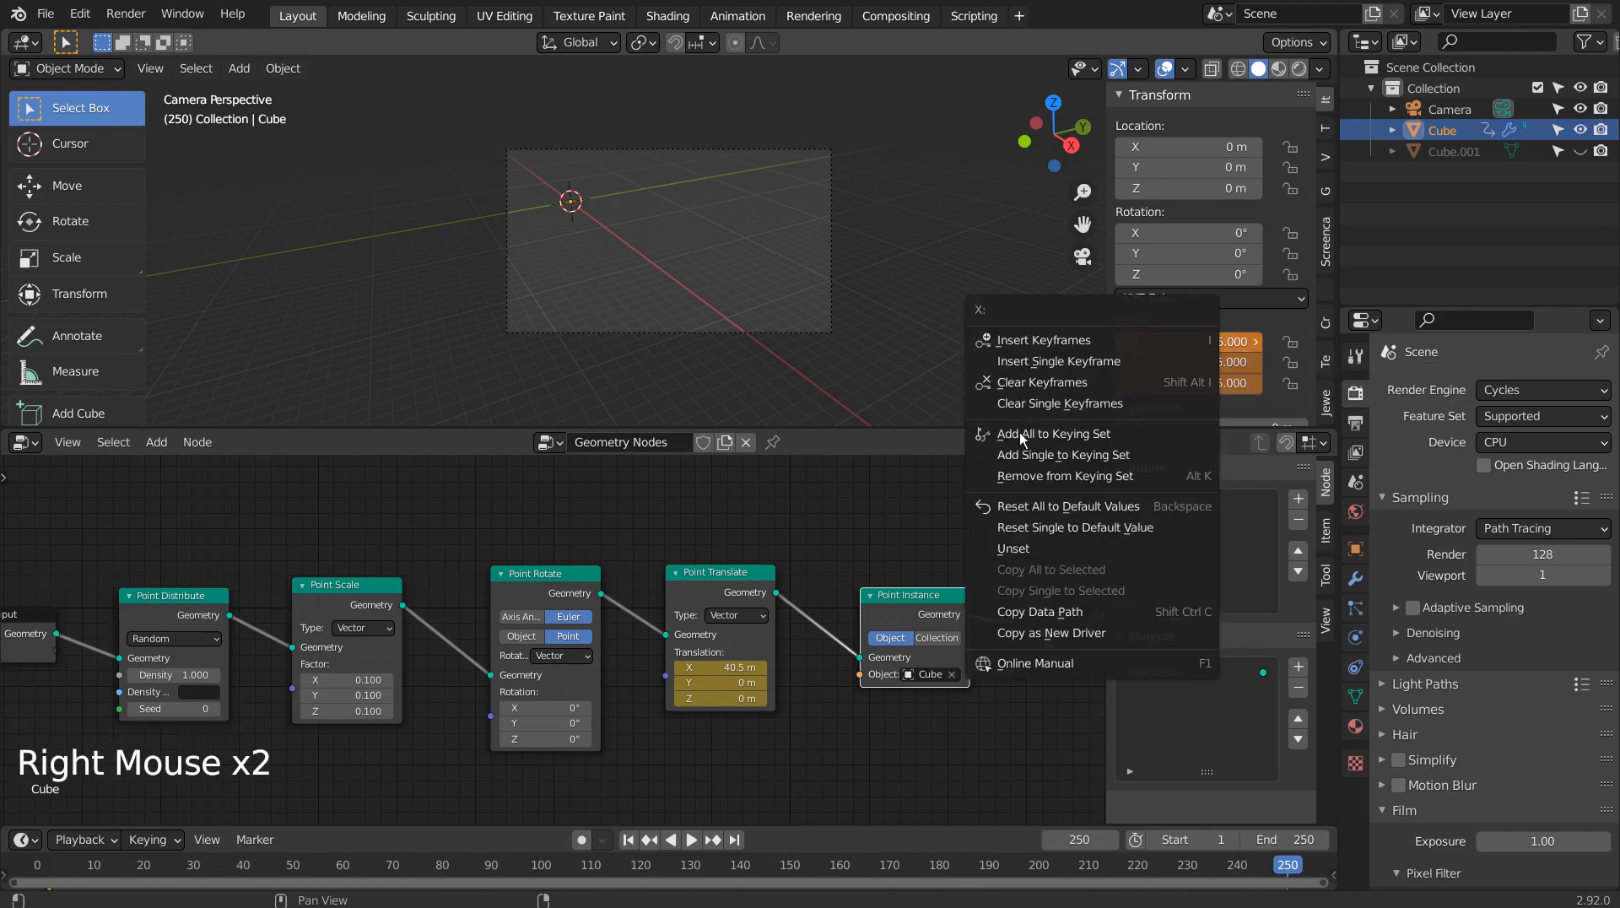
pyautogui.click(1063, 342)
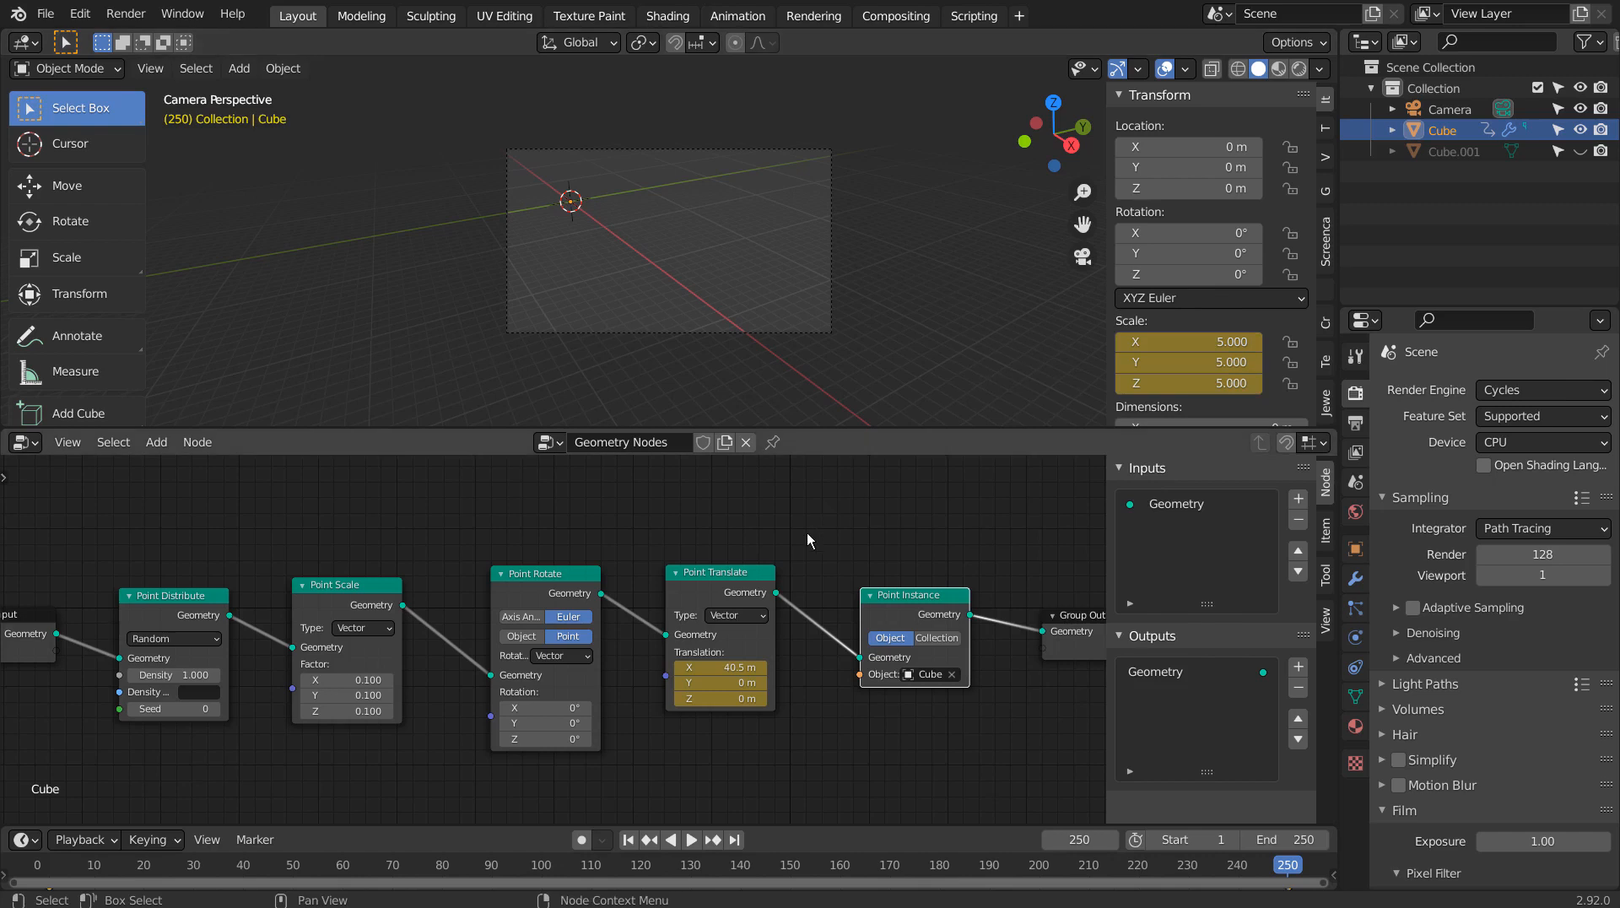
# Play the combined scale and translation animation from the start, stop it and return to frame 1.
pyautogui.click(690, 840)
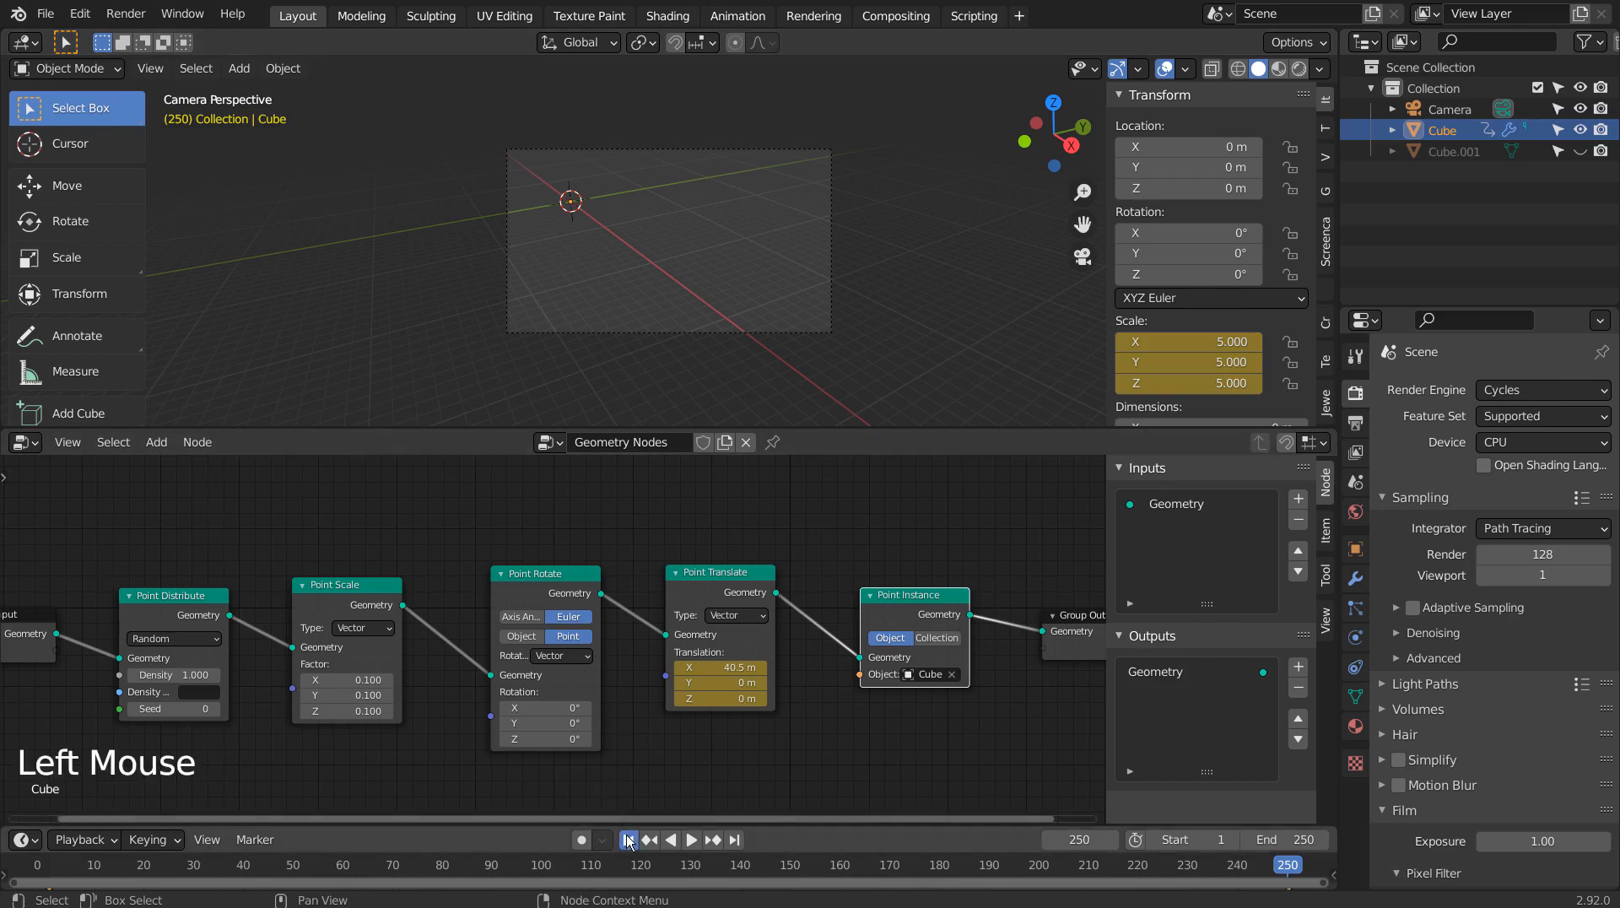
pyautogui.click(690, 839)
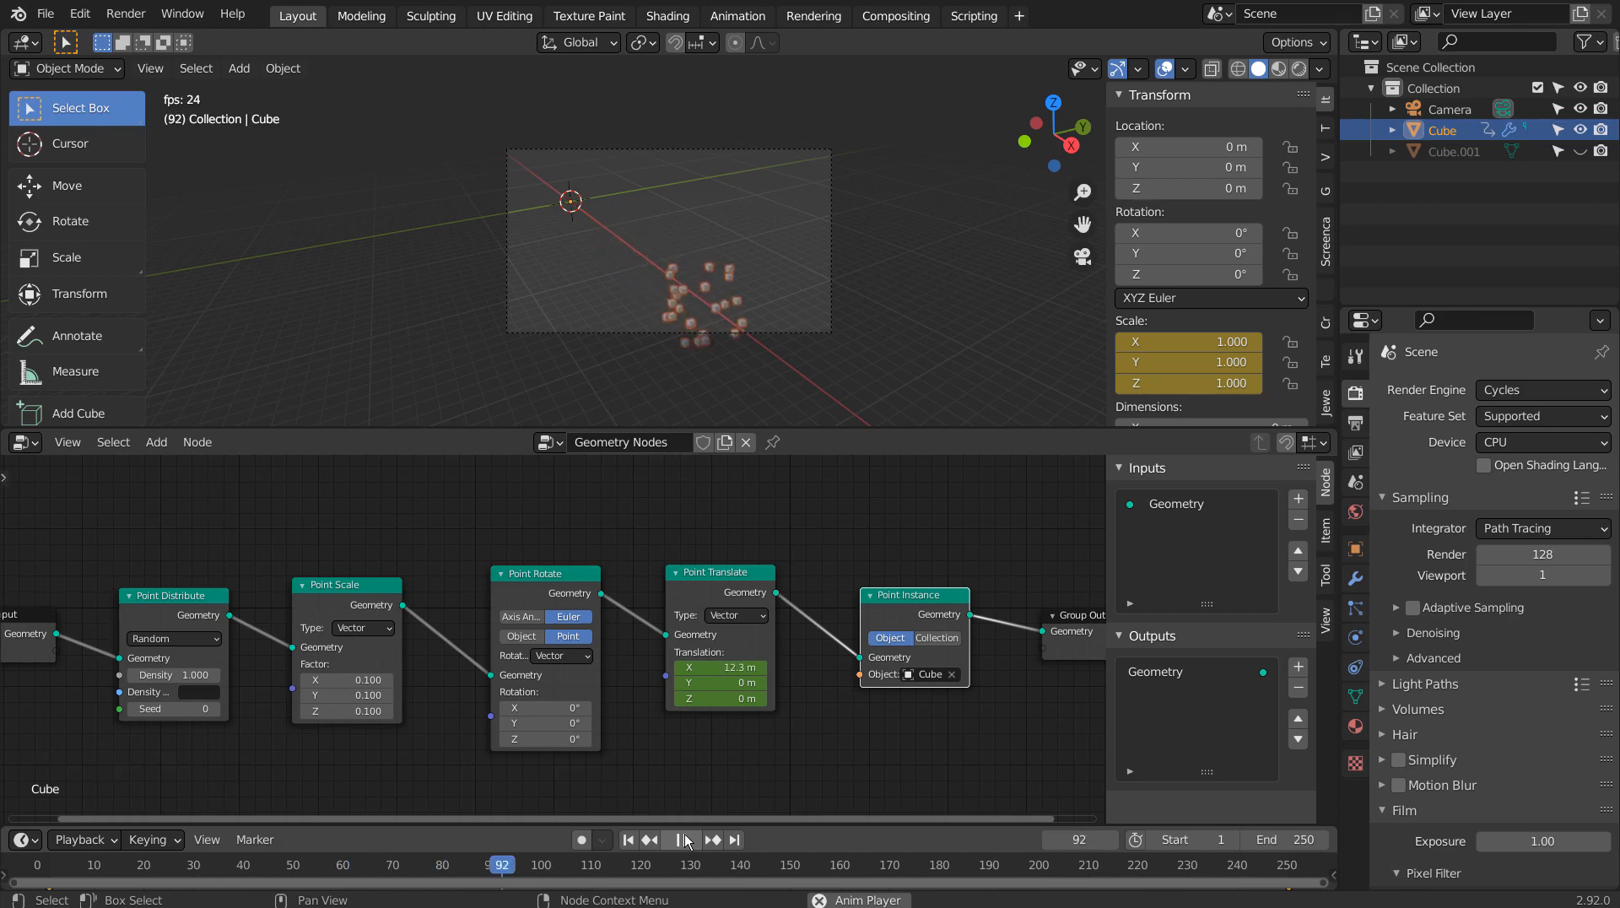
pyautogui.click(686, 840)
pyautogui.click(627, 839)
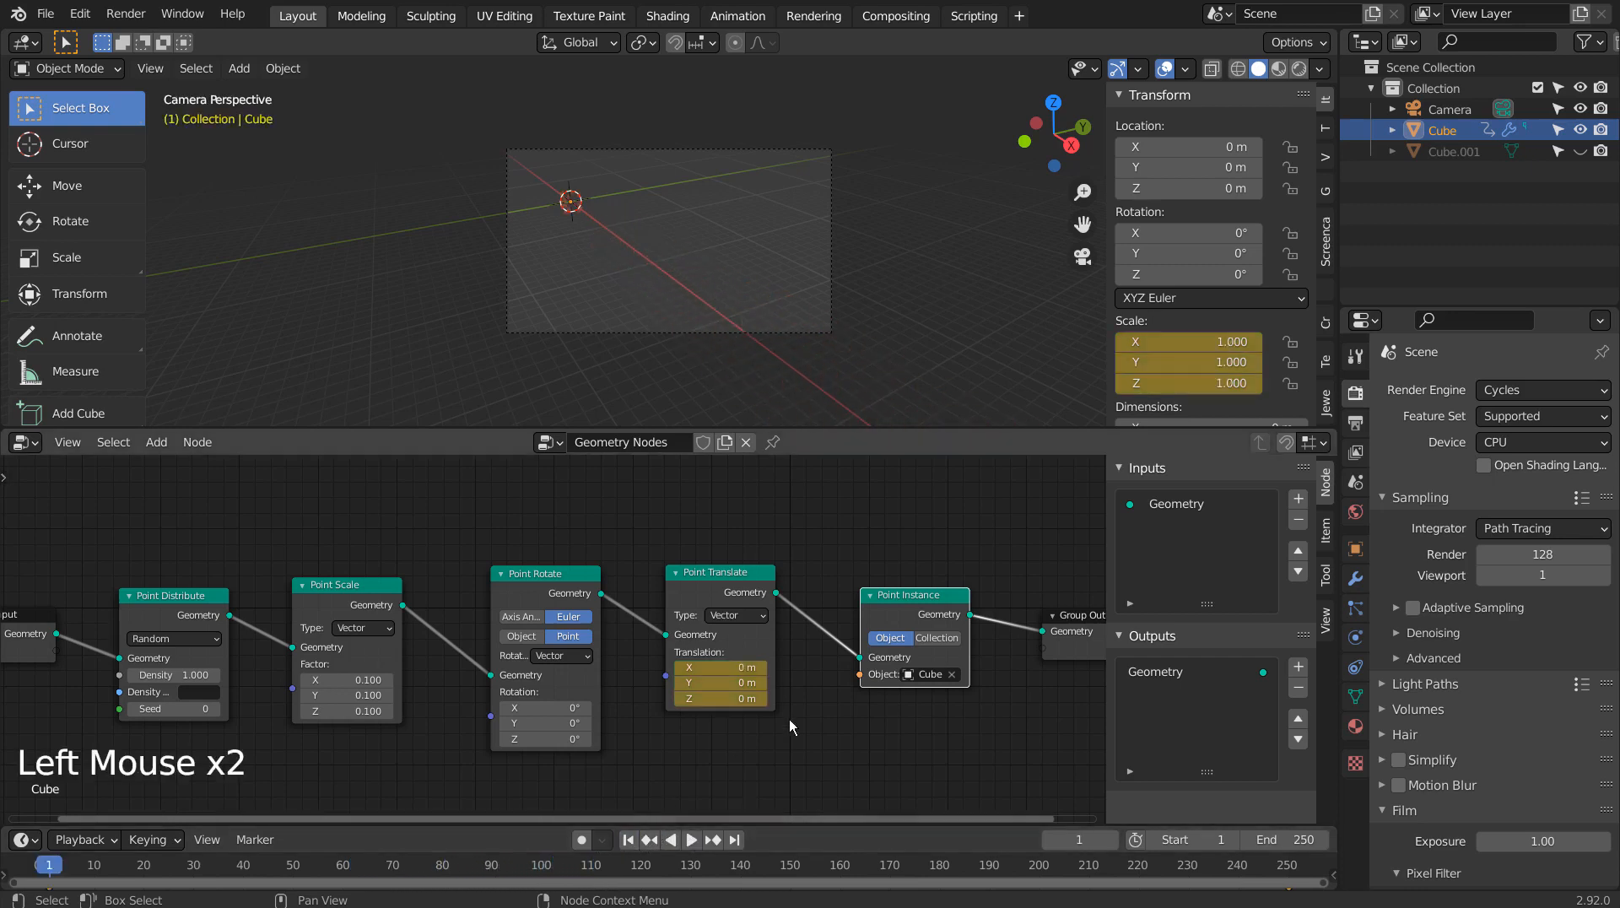
# At frame 250, set the Cube's X, Y and Z scale to 25 and replace the scale keyframes.
pyautogui.click(1282, 865)
pyautogui.moveTo(1287, 862); pyautogui.dragTo(1287, 865)
pyautogui.click(1188, 342)
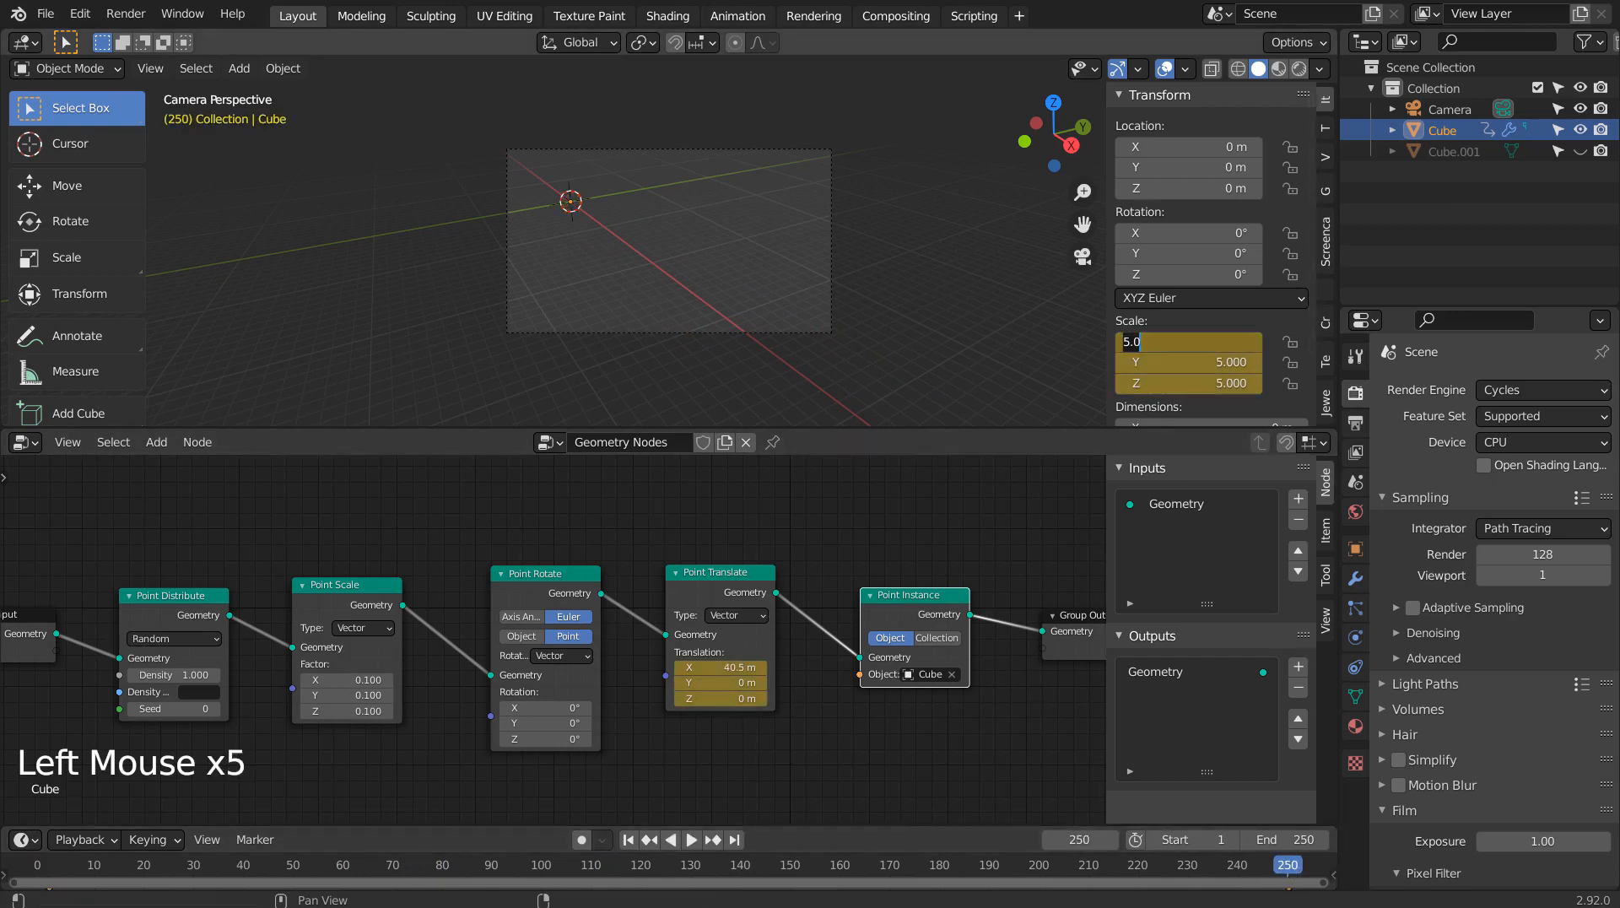
pyautogui.write('25')
pyautogui.press('Return')
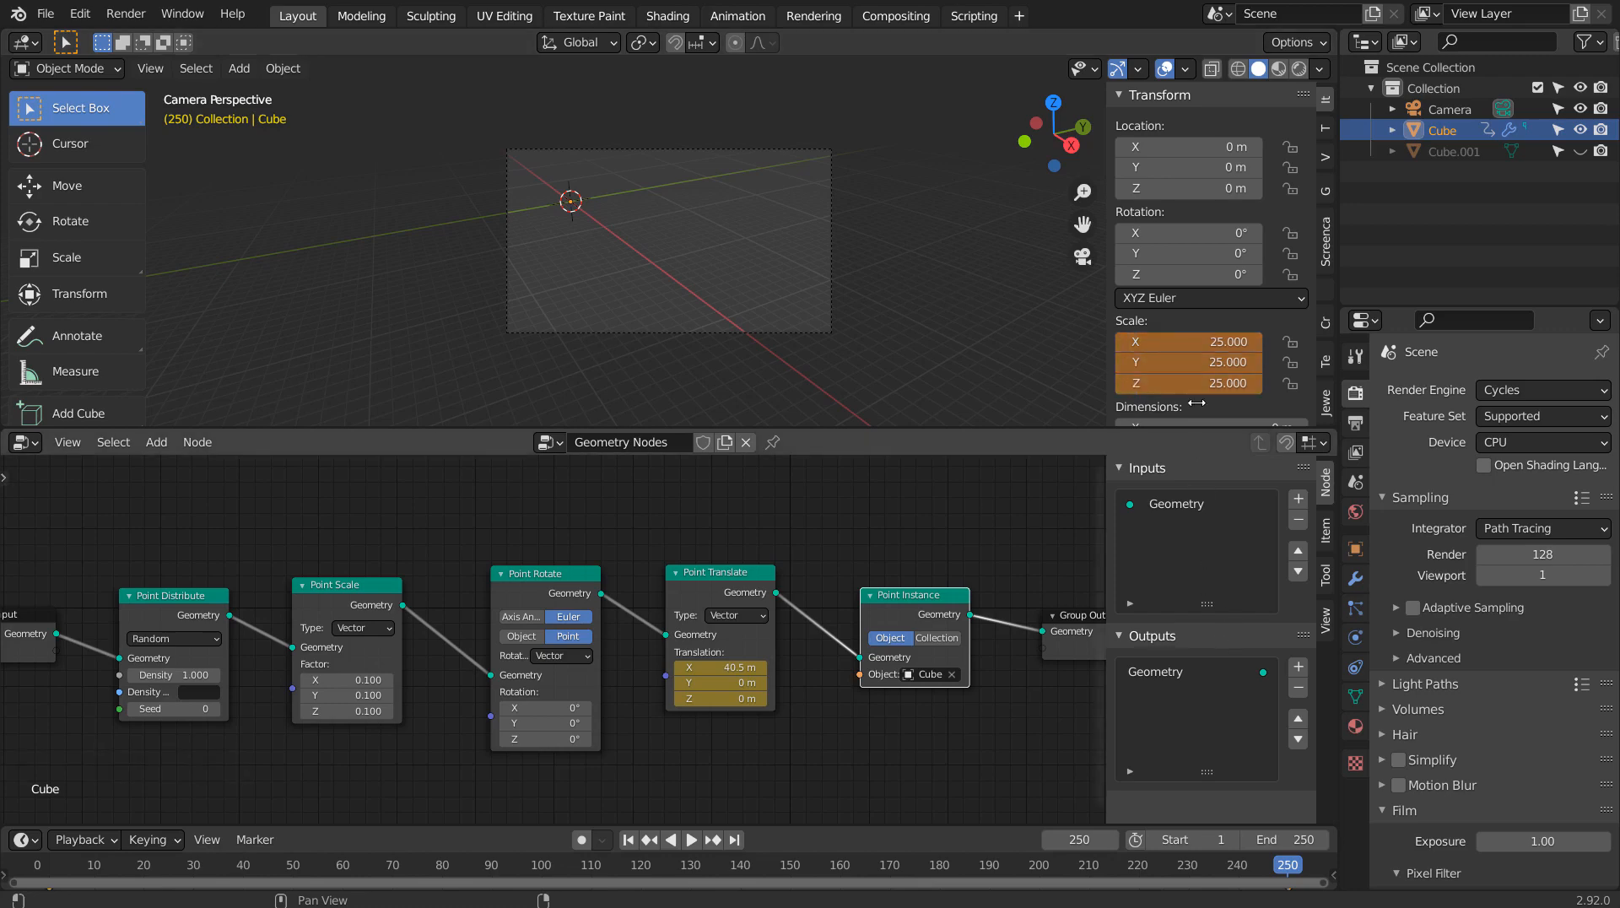
pyautogui.rightClick(1218, 342)
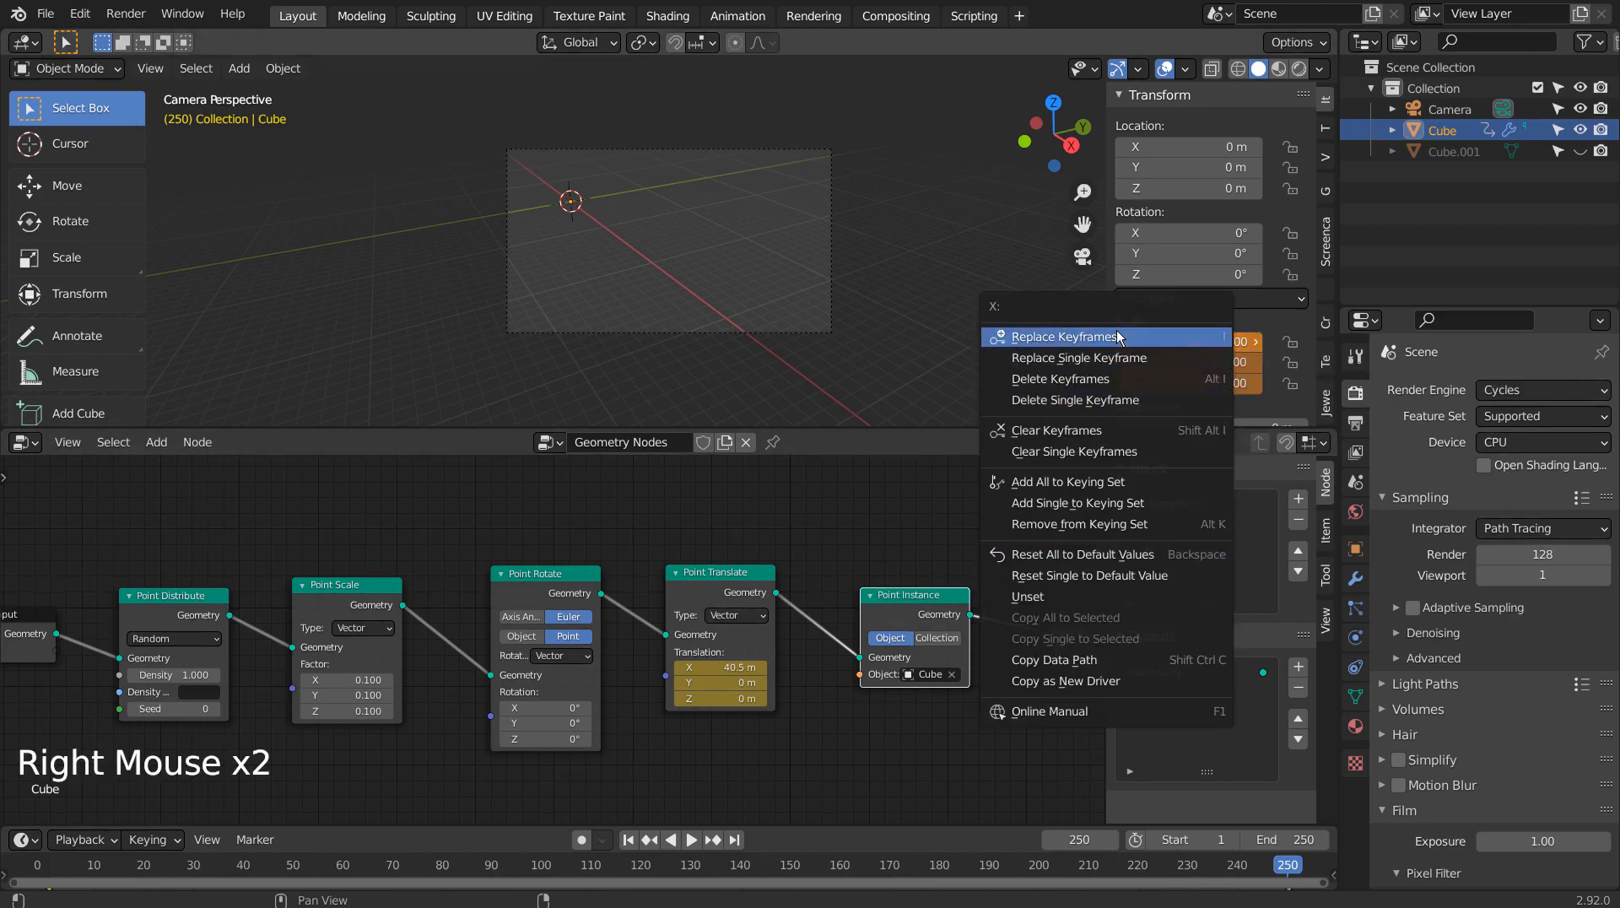
pyautogui.click(1090, 337)
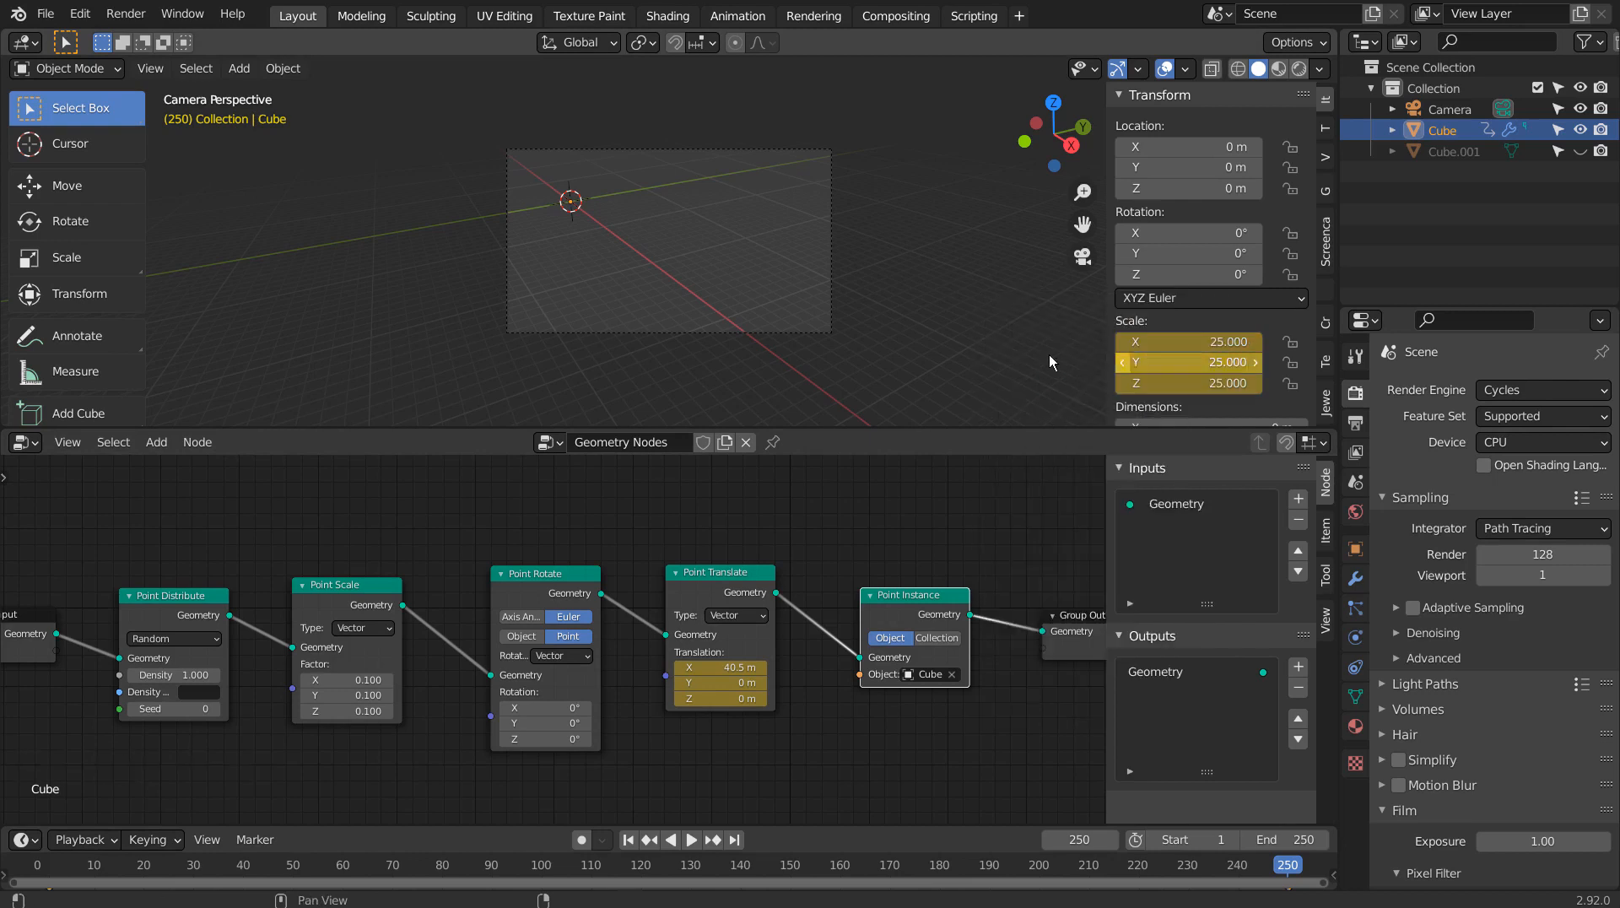
# Play the animation from frame 1 to preview the new scale keyframes.
pyautogui.click(628, 839)
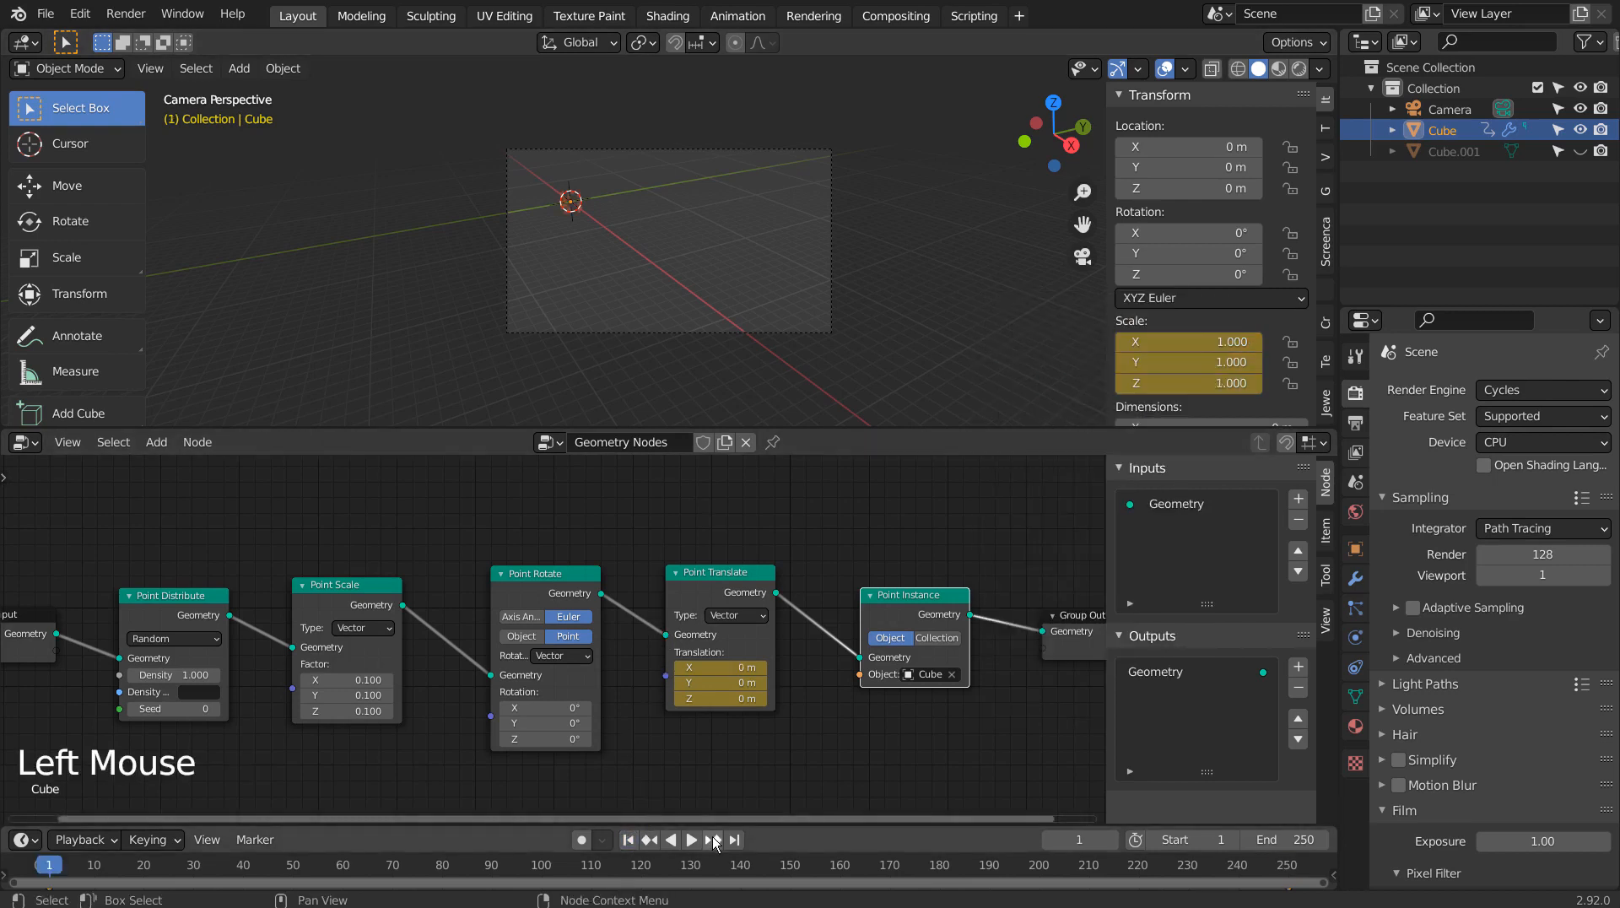
pyautogui.click(691, 839)
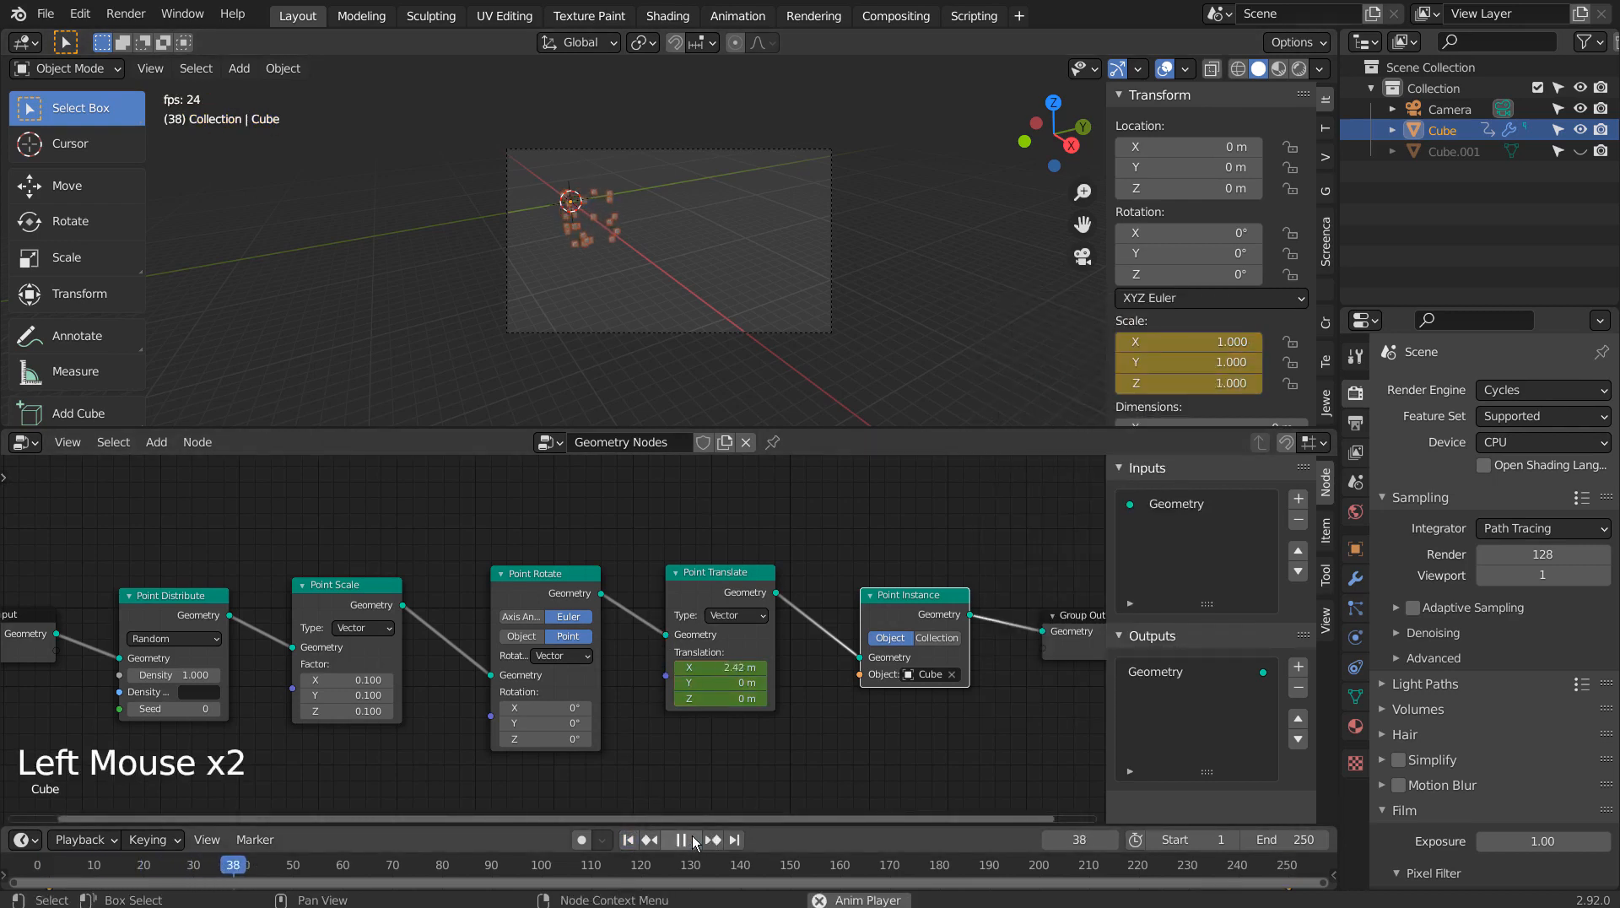
# Stop the animation playback and return to frame 1.
pyautogui.click(682, 839)
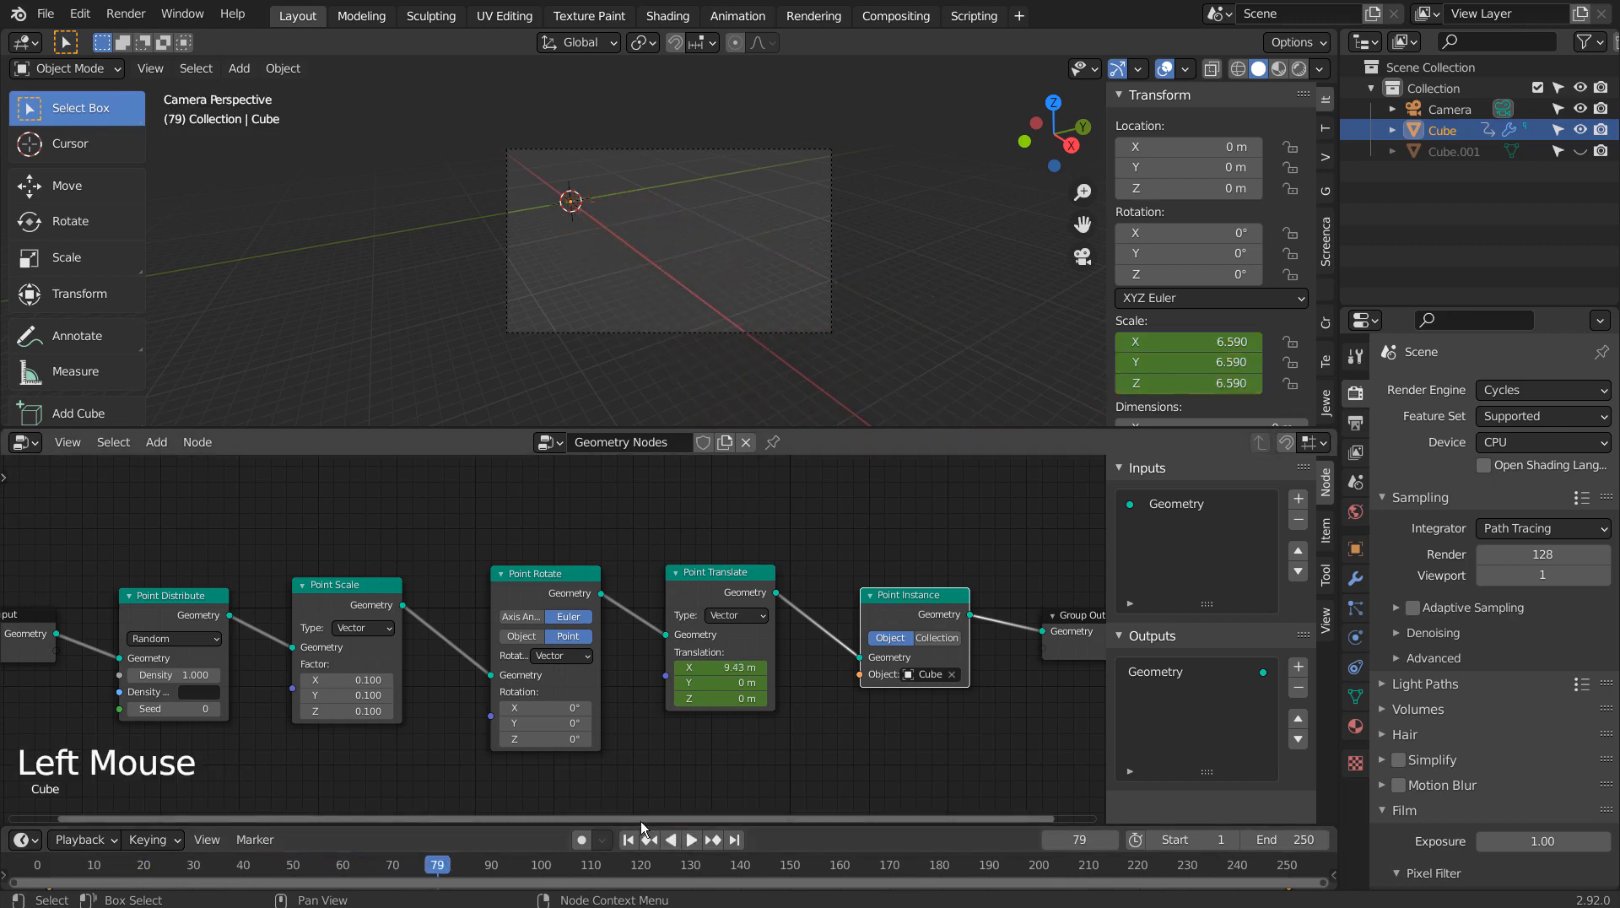
pyautogui.click(628, 839)
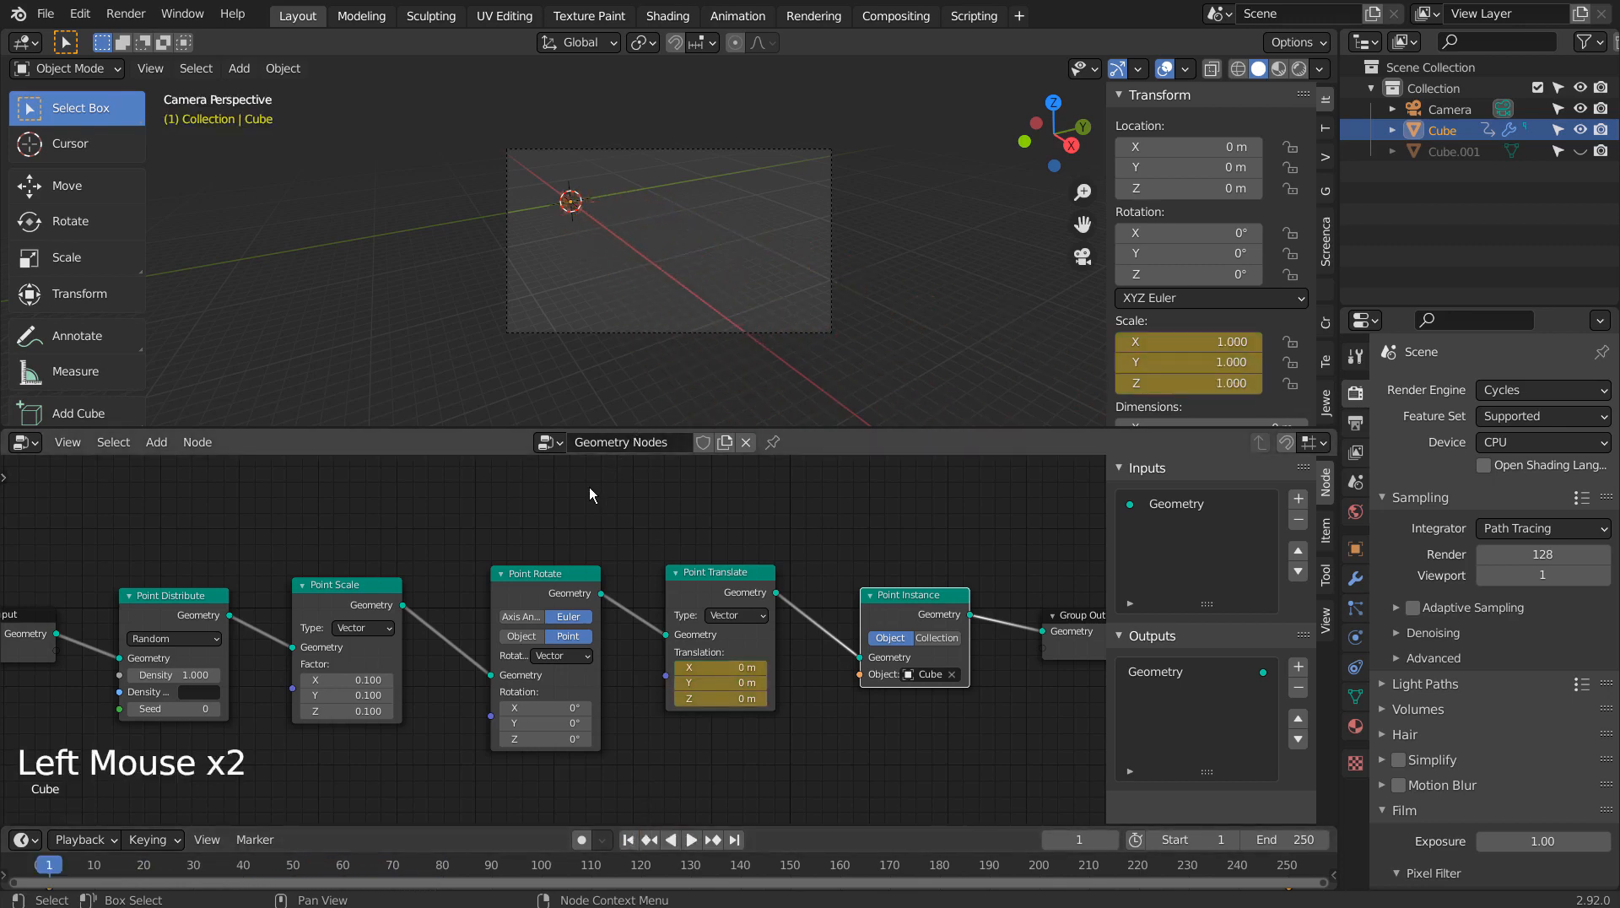
pyautogui.click(630, 847)
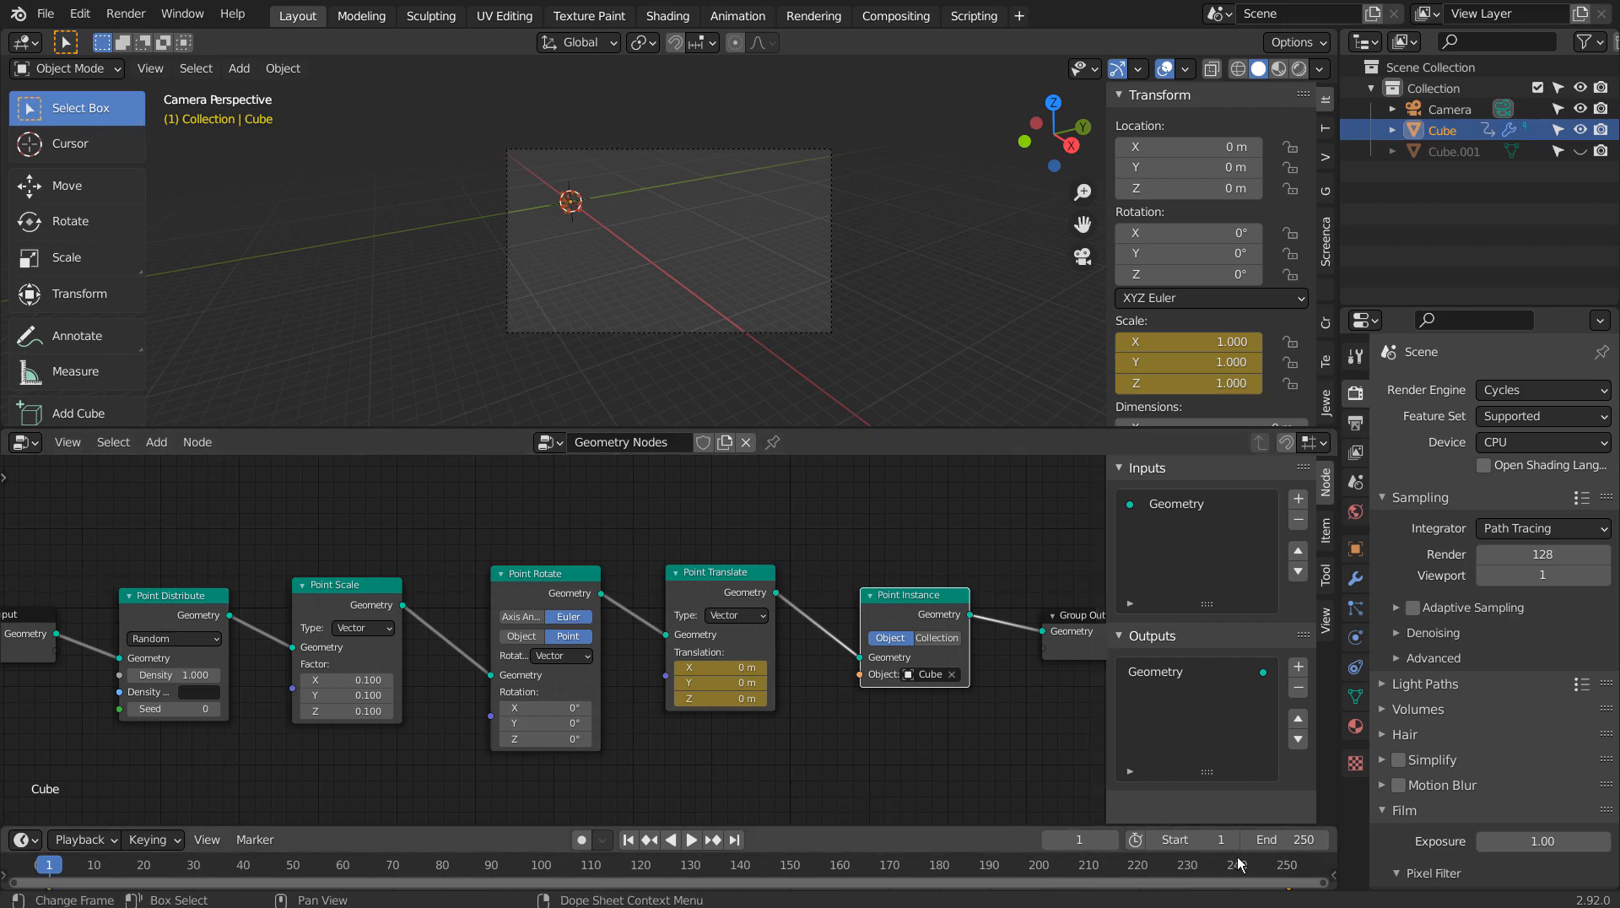
# At frame 1, insert keyframes on the X, Y and Z rotation of the Point Rotate node.
pyautogui.click(1287, 866)
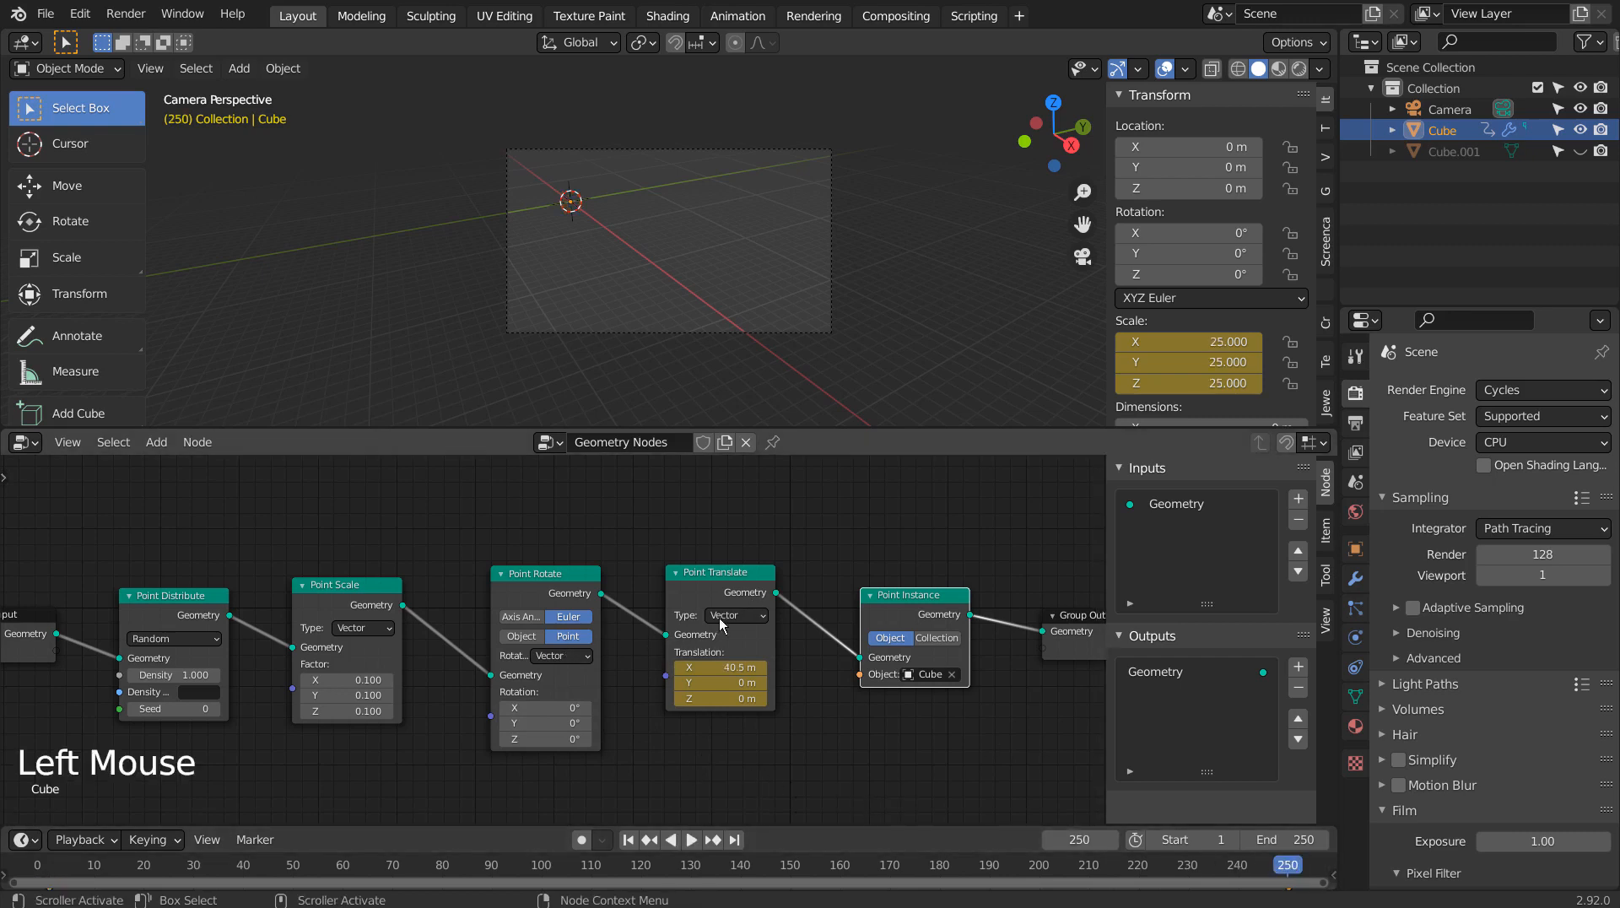
pyautogui.click(627, 840)
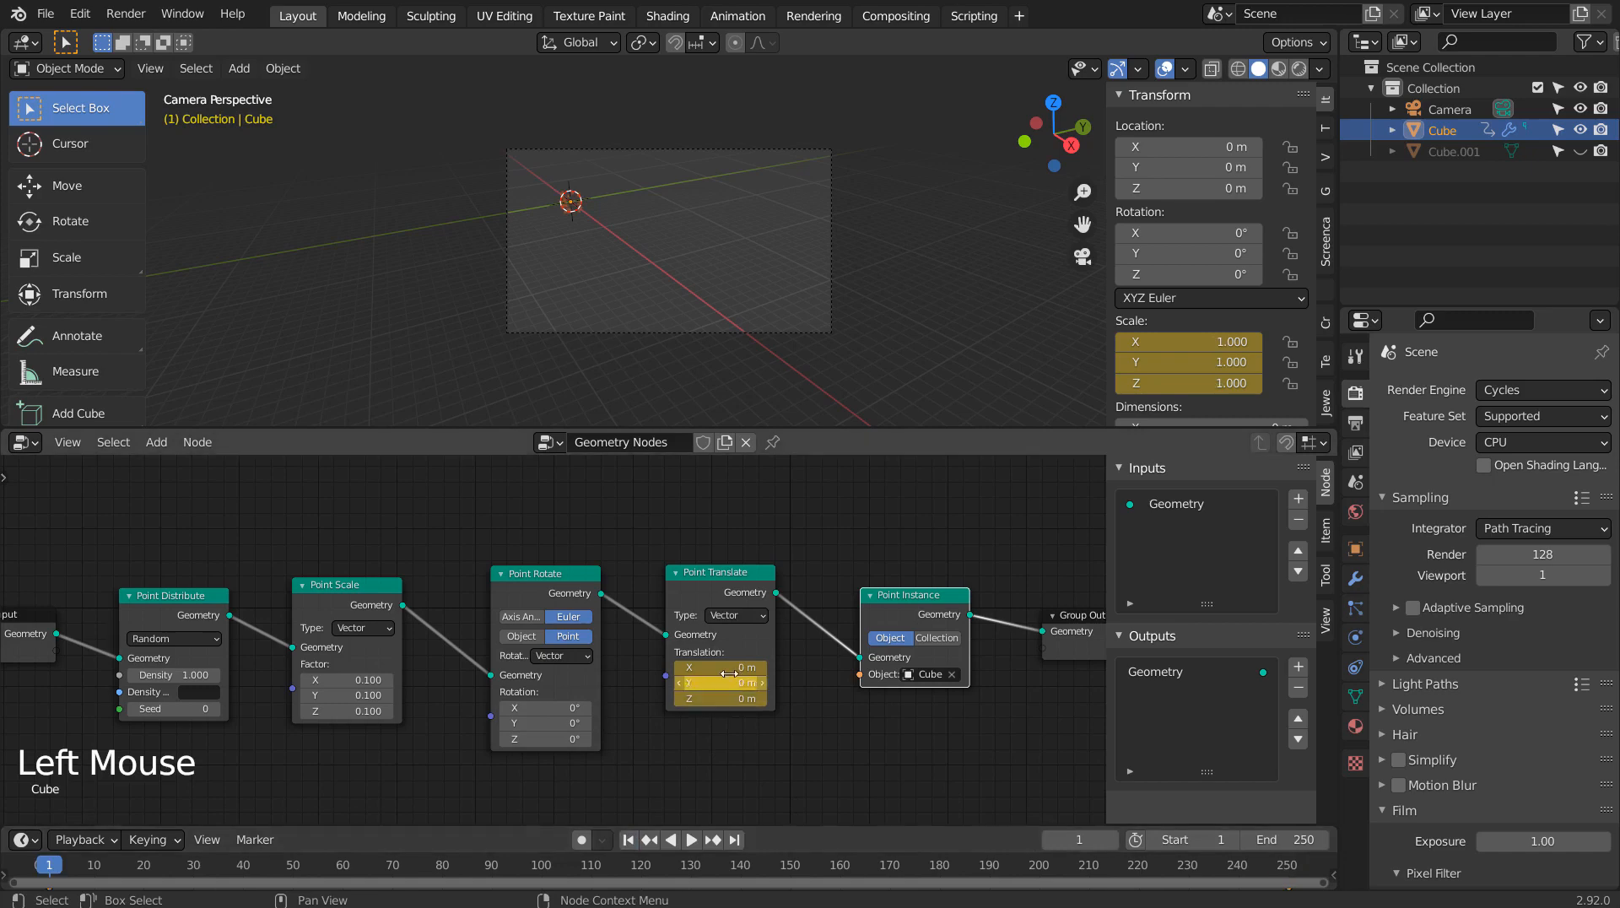
pyautogui.rightClick(537, 709)
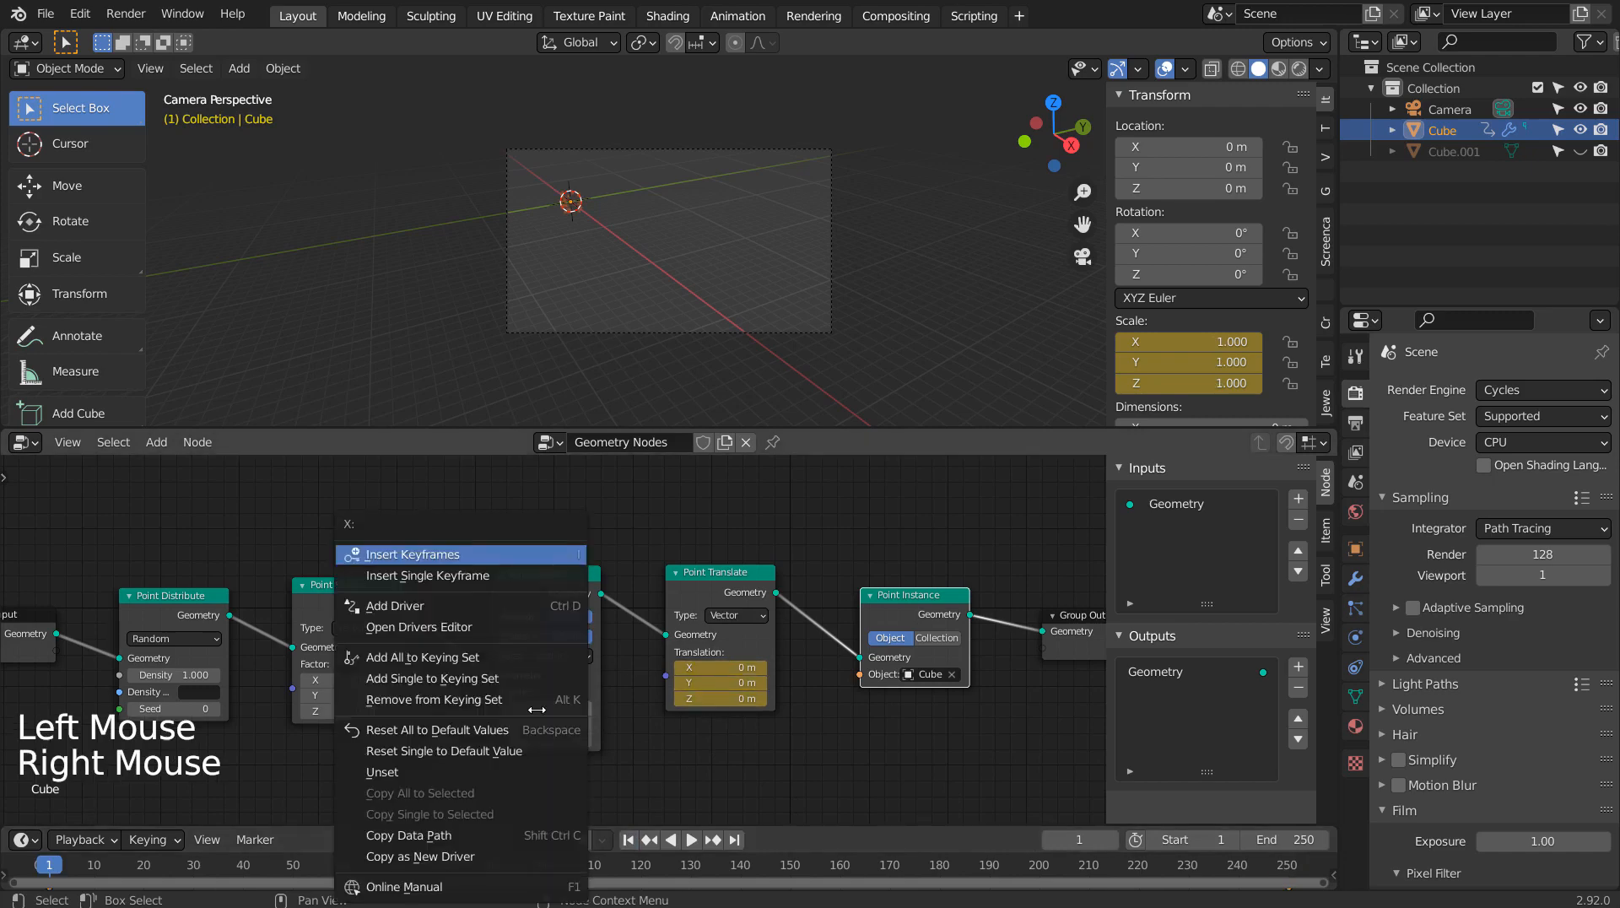
pyautogui.click(453, 555)
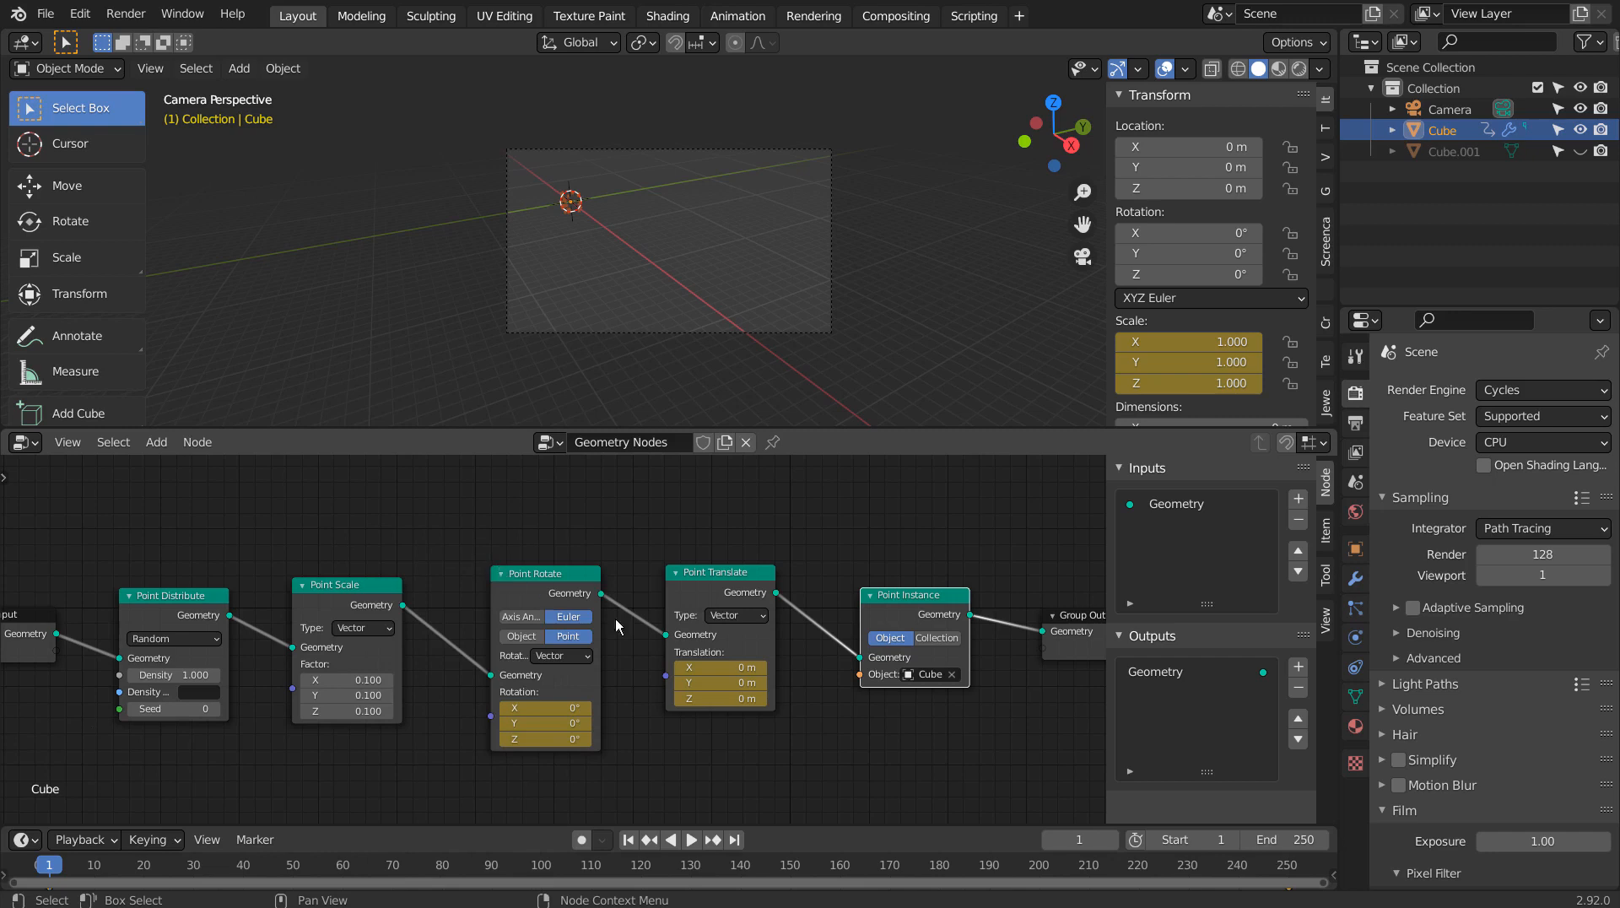
# At frame 250, set the Point Rotate node's X, Y and Z rotation to 360° and insert rotation keyframes.
pyautogui.click(1284, 865)
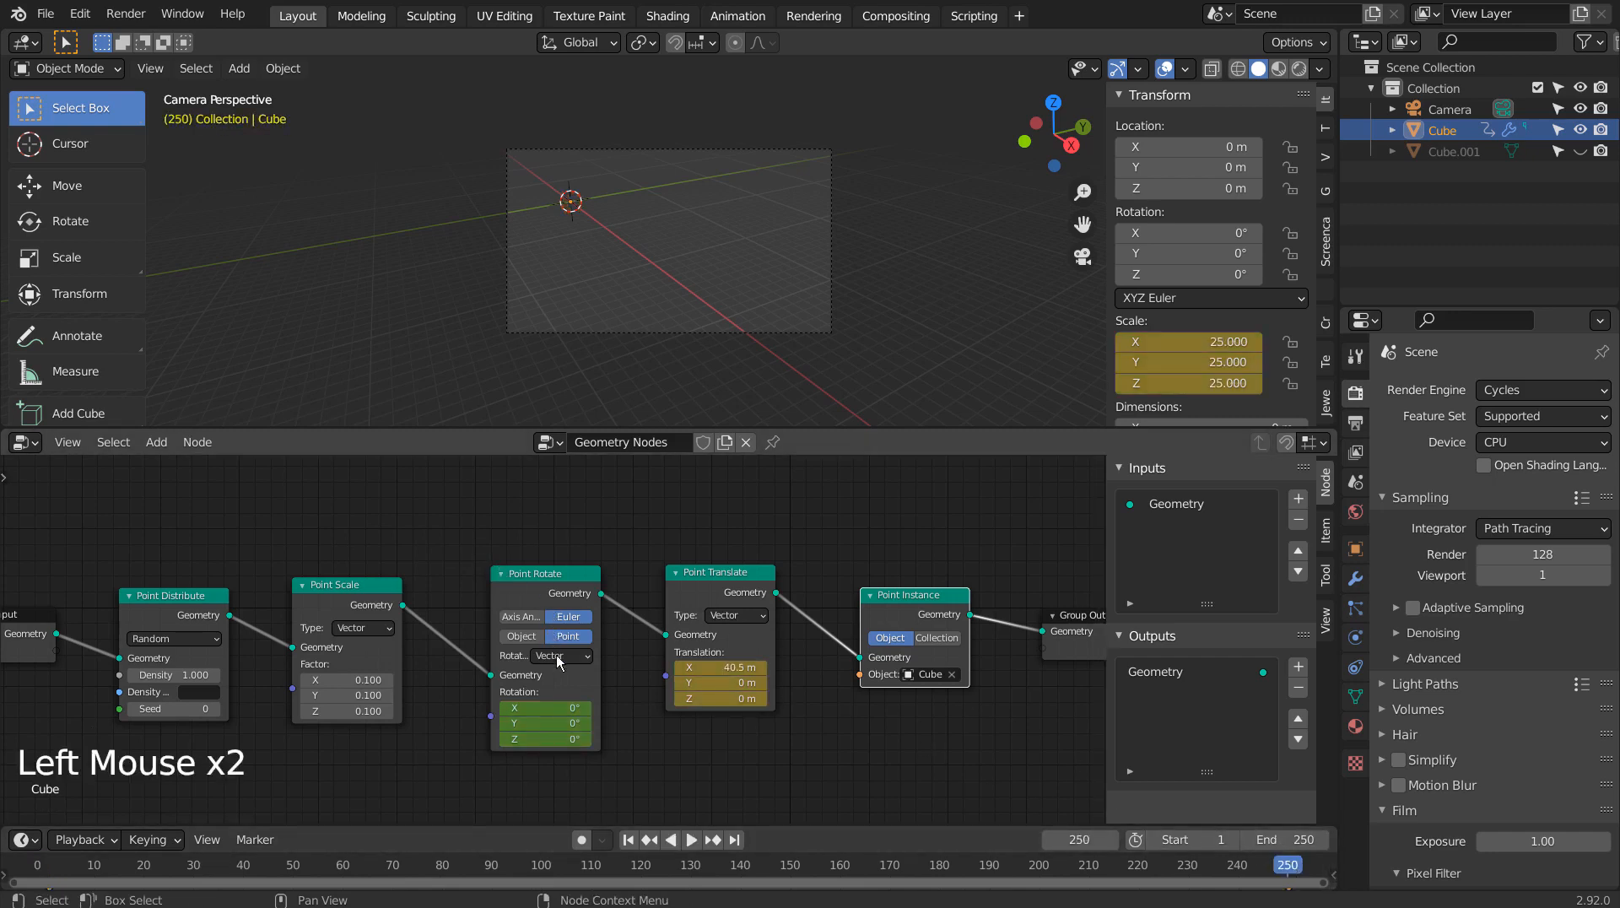
pyautogui.click(537, 707)
pyautogui.press('BackSpace')
pyautogui.write('360')
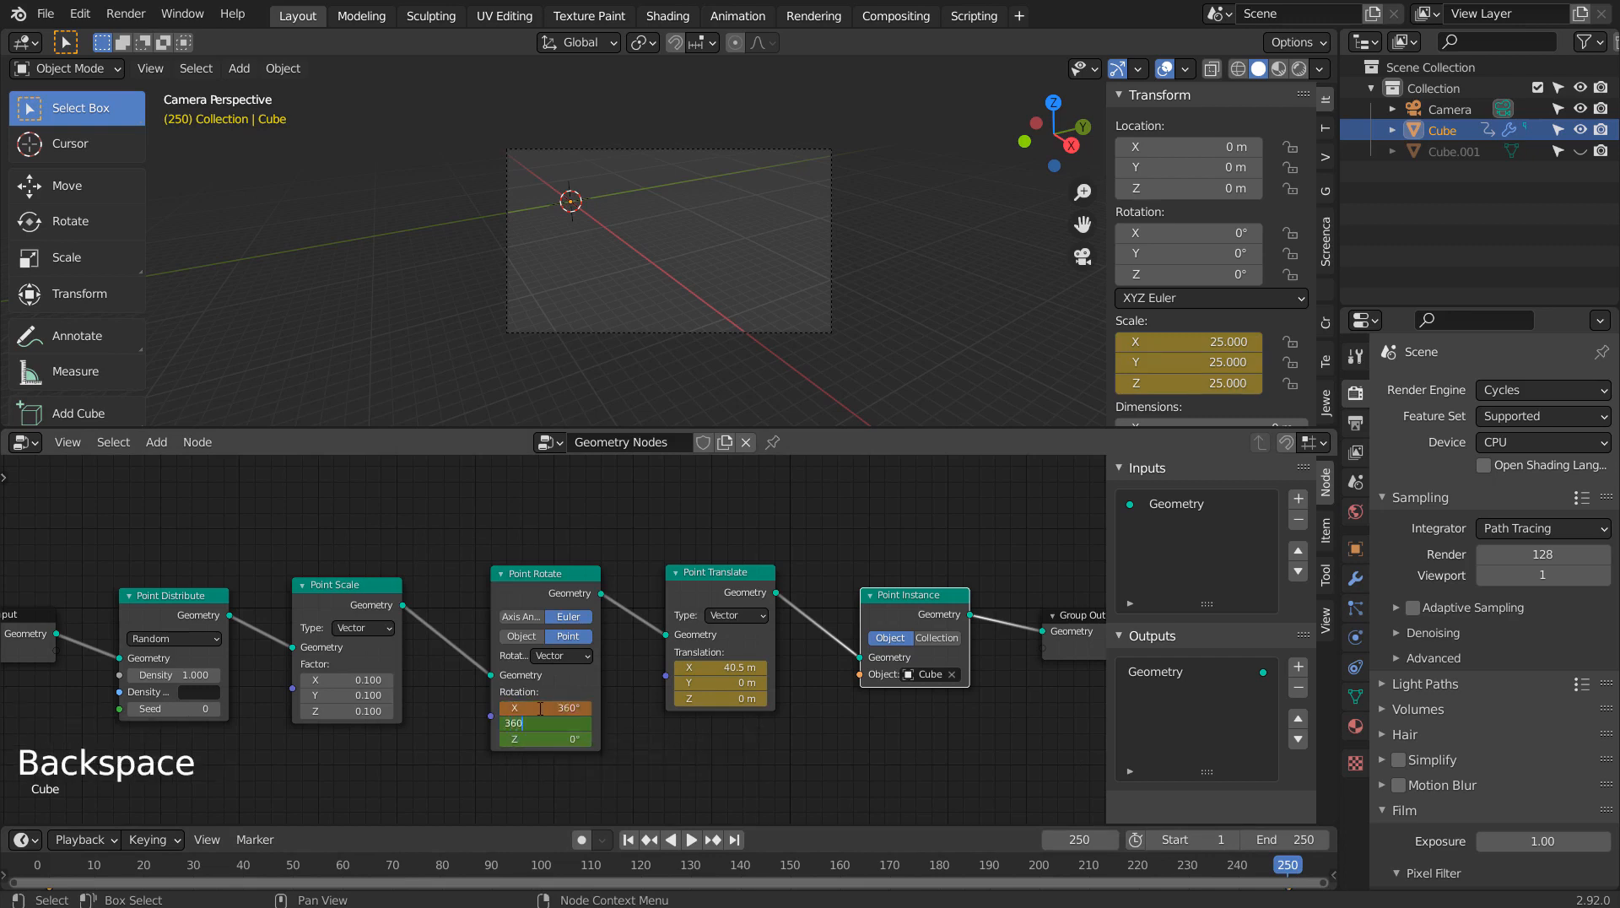
pyautogui.press('Return')
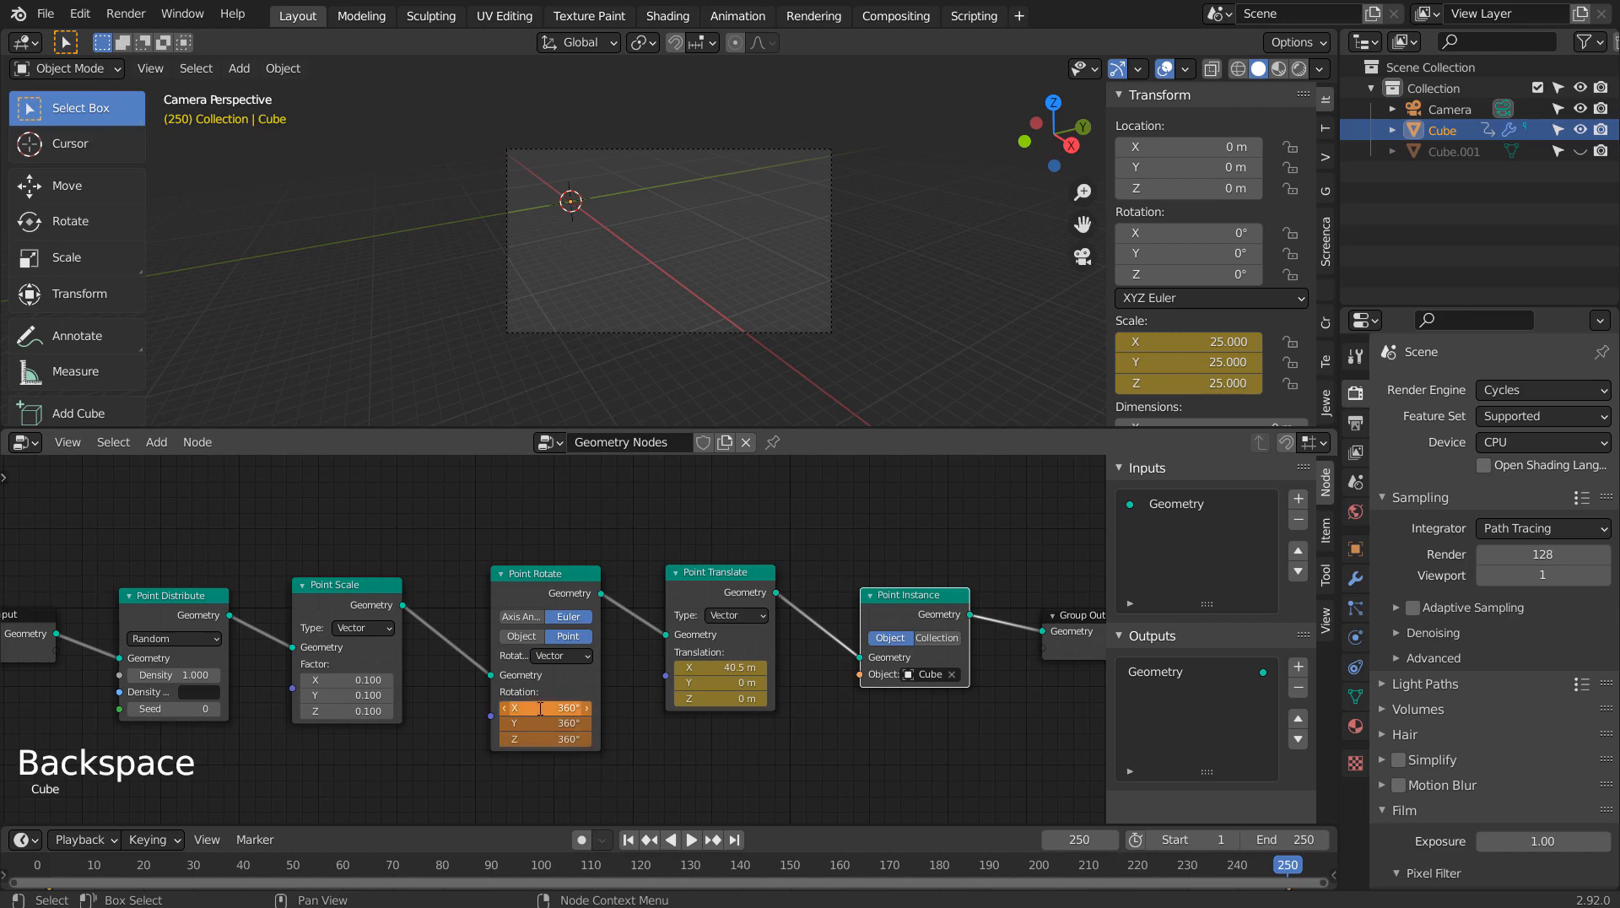
pyautogui.rightClick(540, 708)
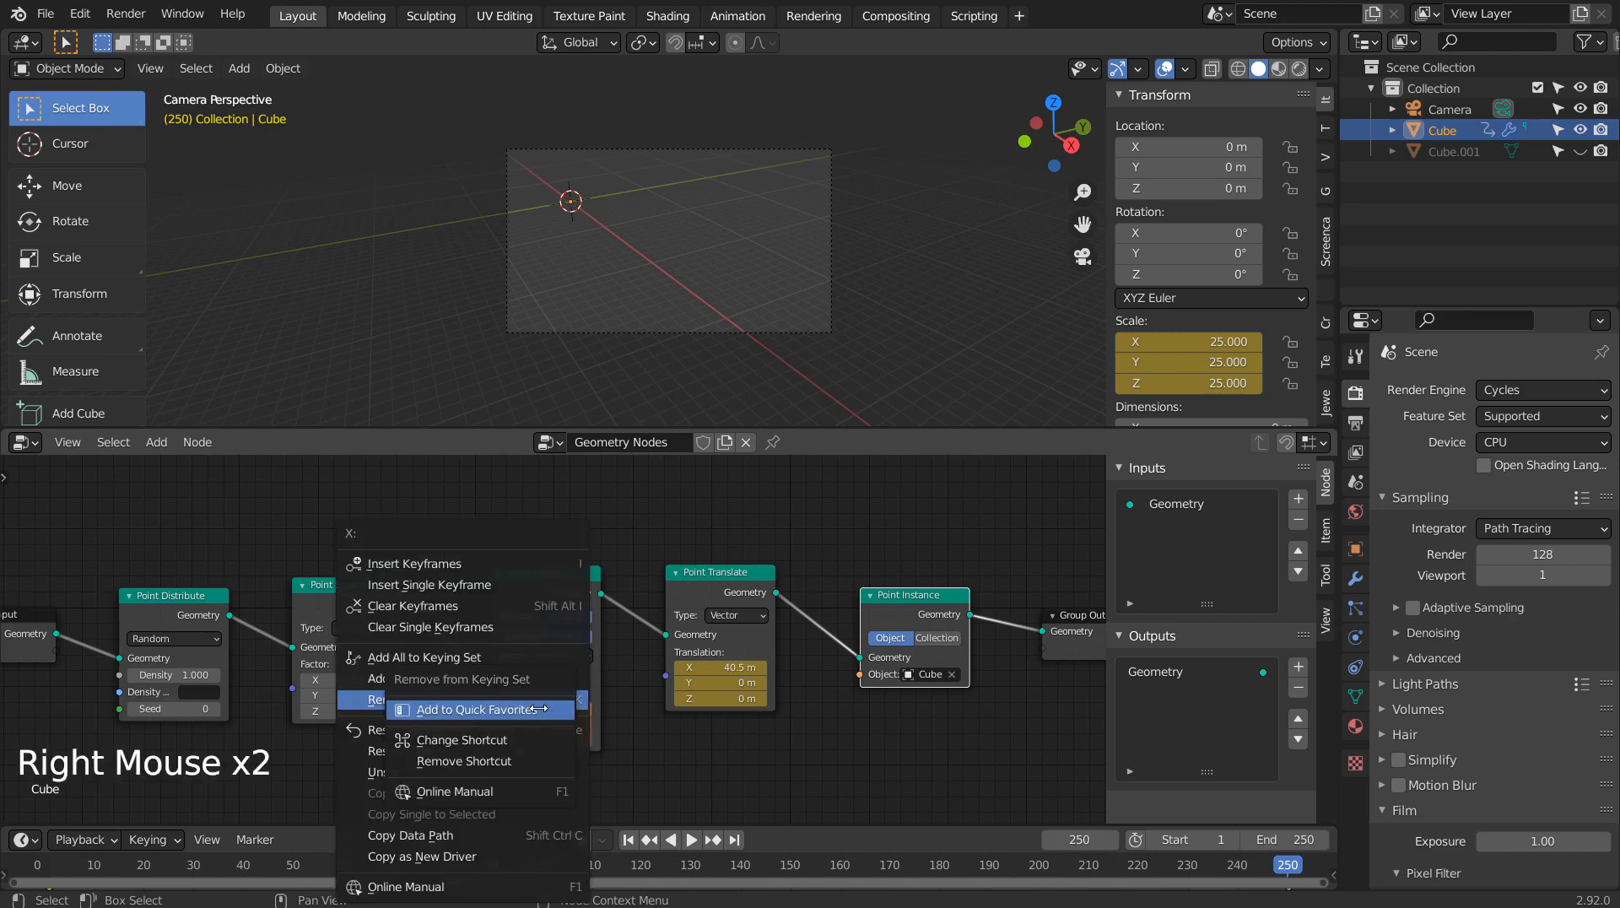
pyautogui.click(452, 561)
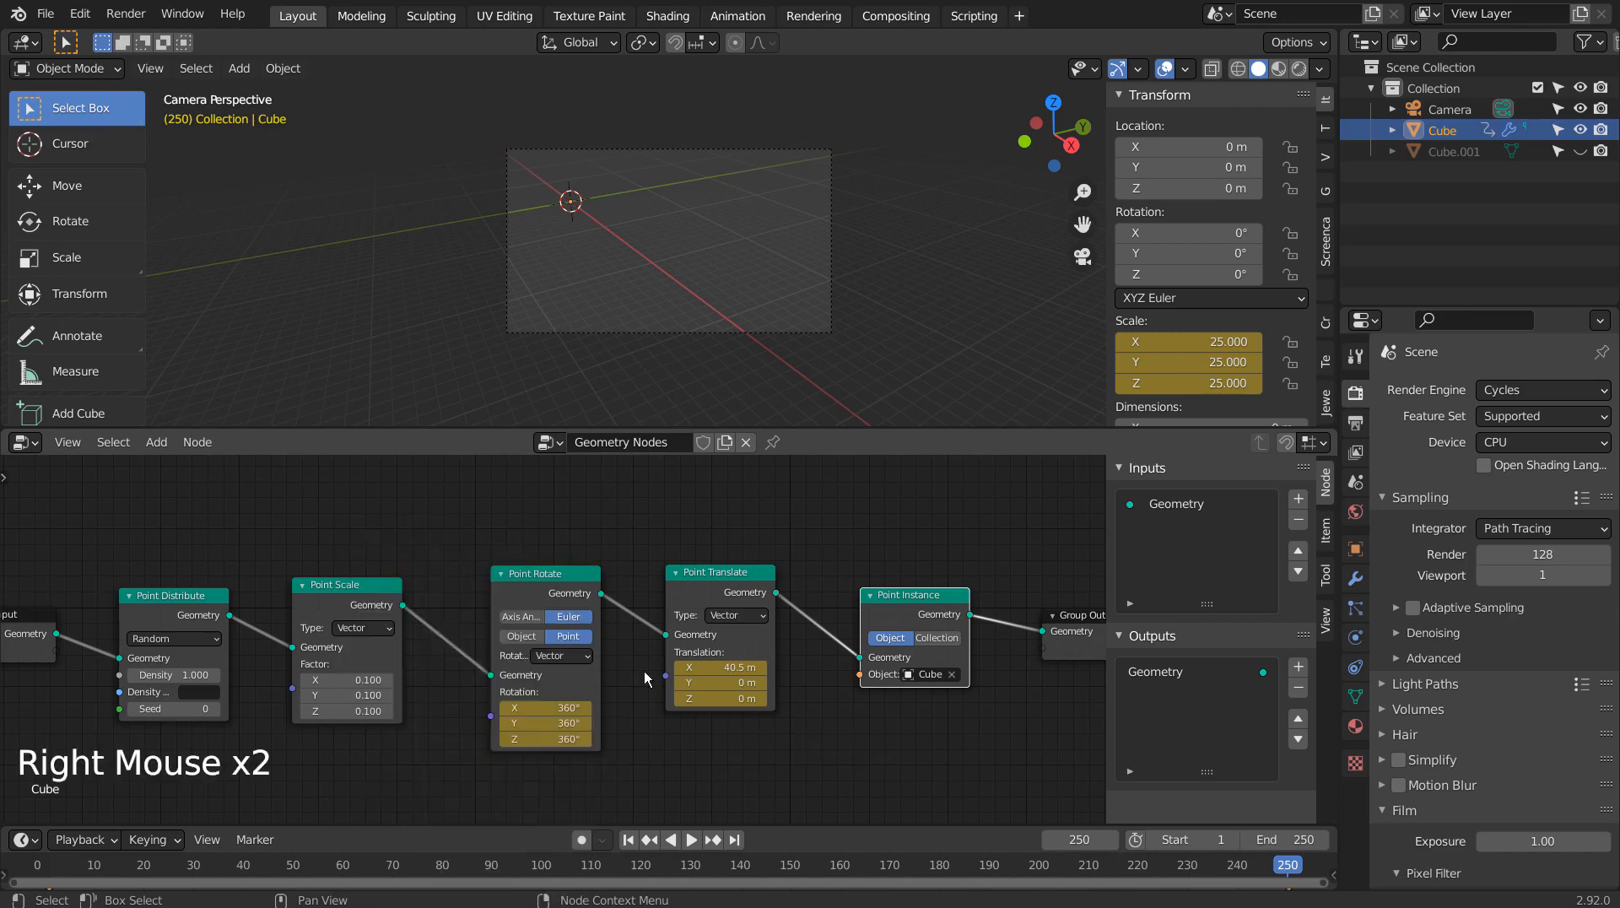
# Play the animation from the start to preview the instance rotation, stop it and return to frame 1.
pyautogui.click(628, 839)
pyautogui.click(692, 839)
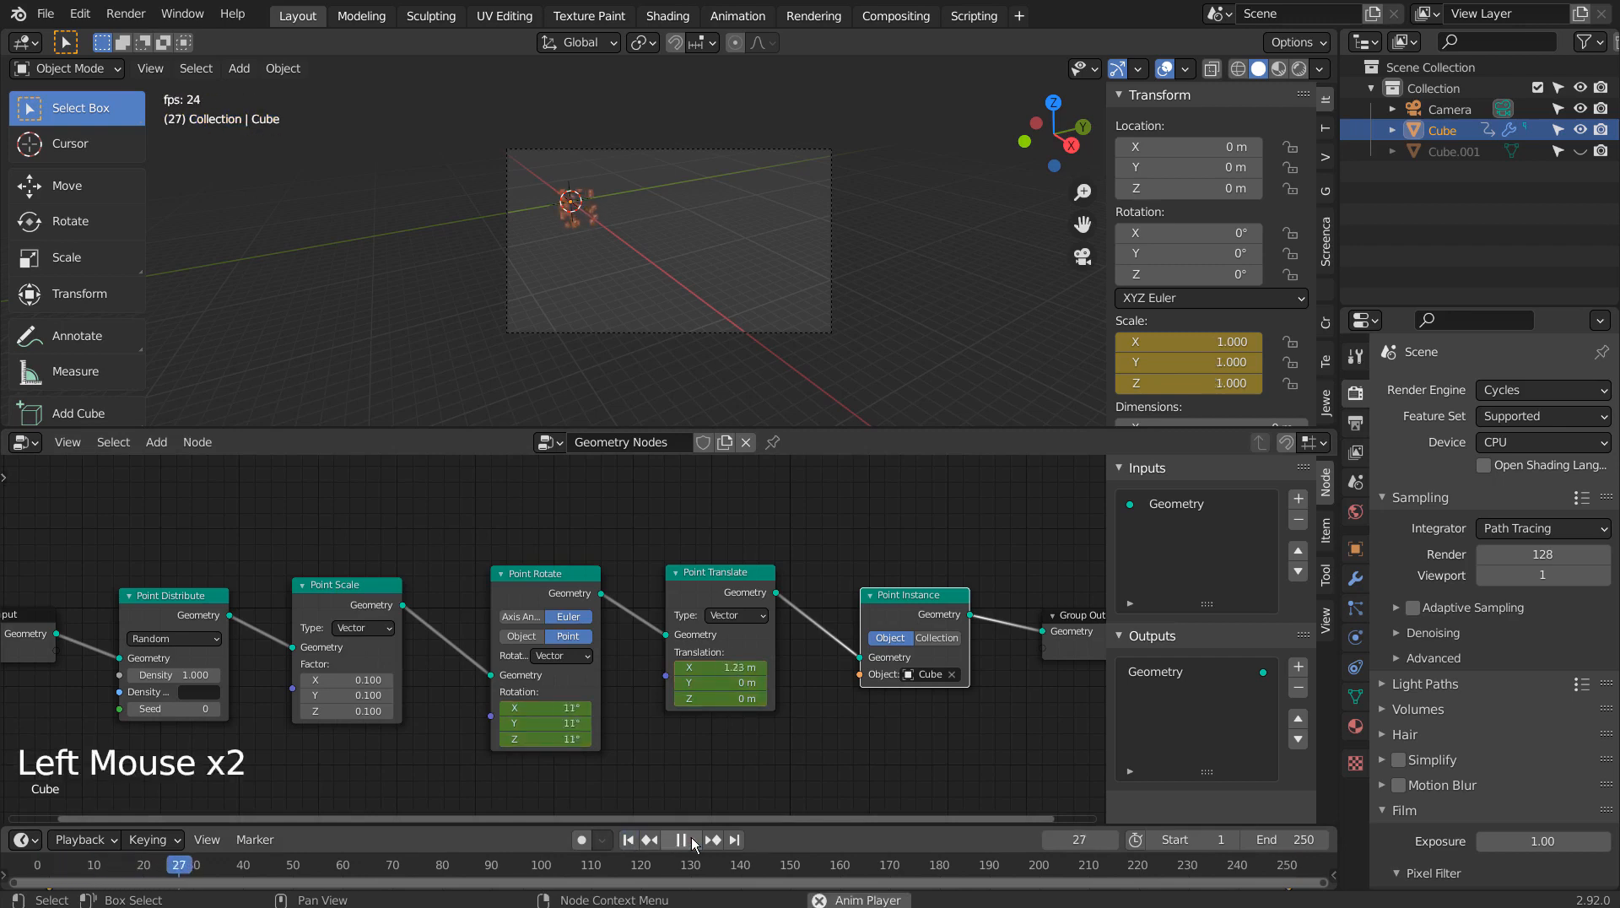
pyautogui.click(692, 840)
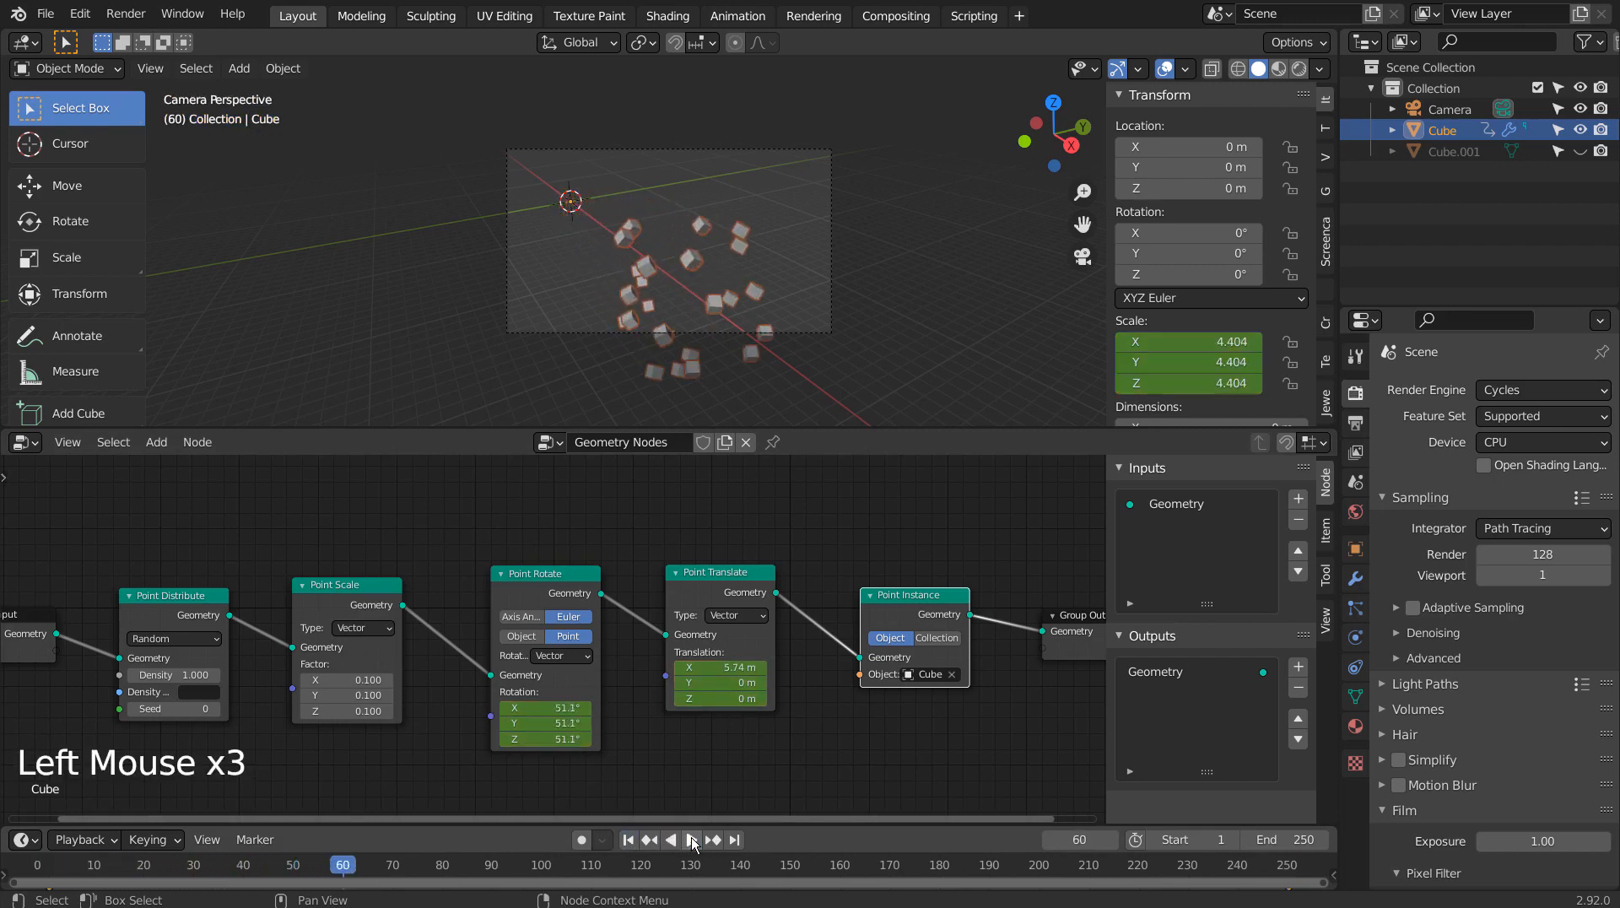
pyautogui.click(692, 839)
pyautogui.click(692, 840)
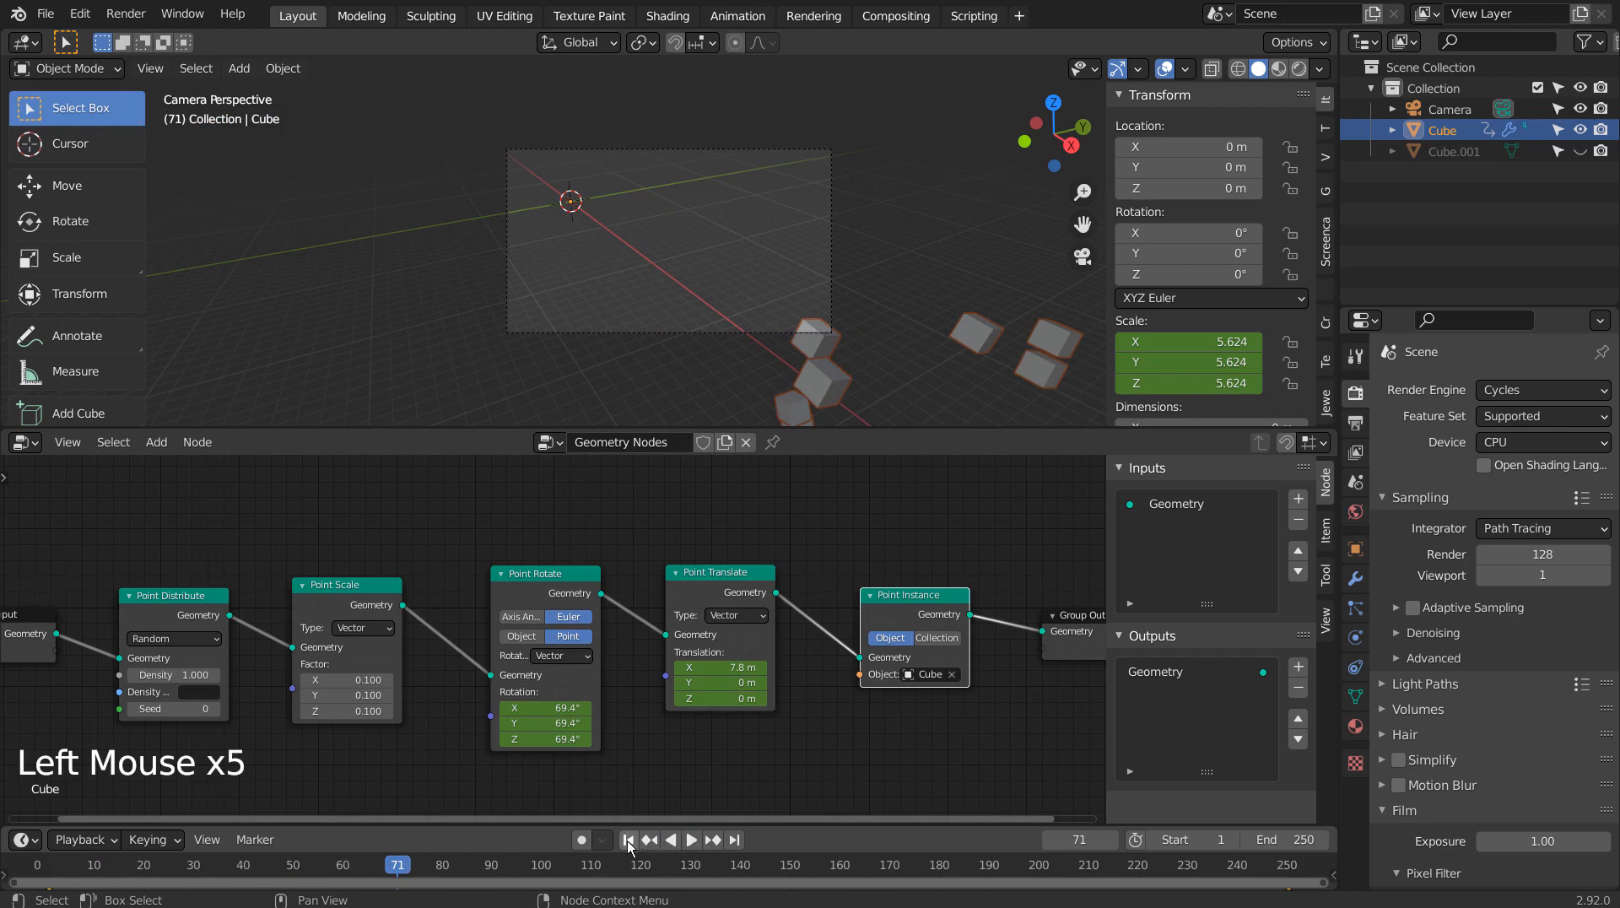
pyautogui.click(629, 841)
pyautogui.click(694, 839)
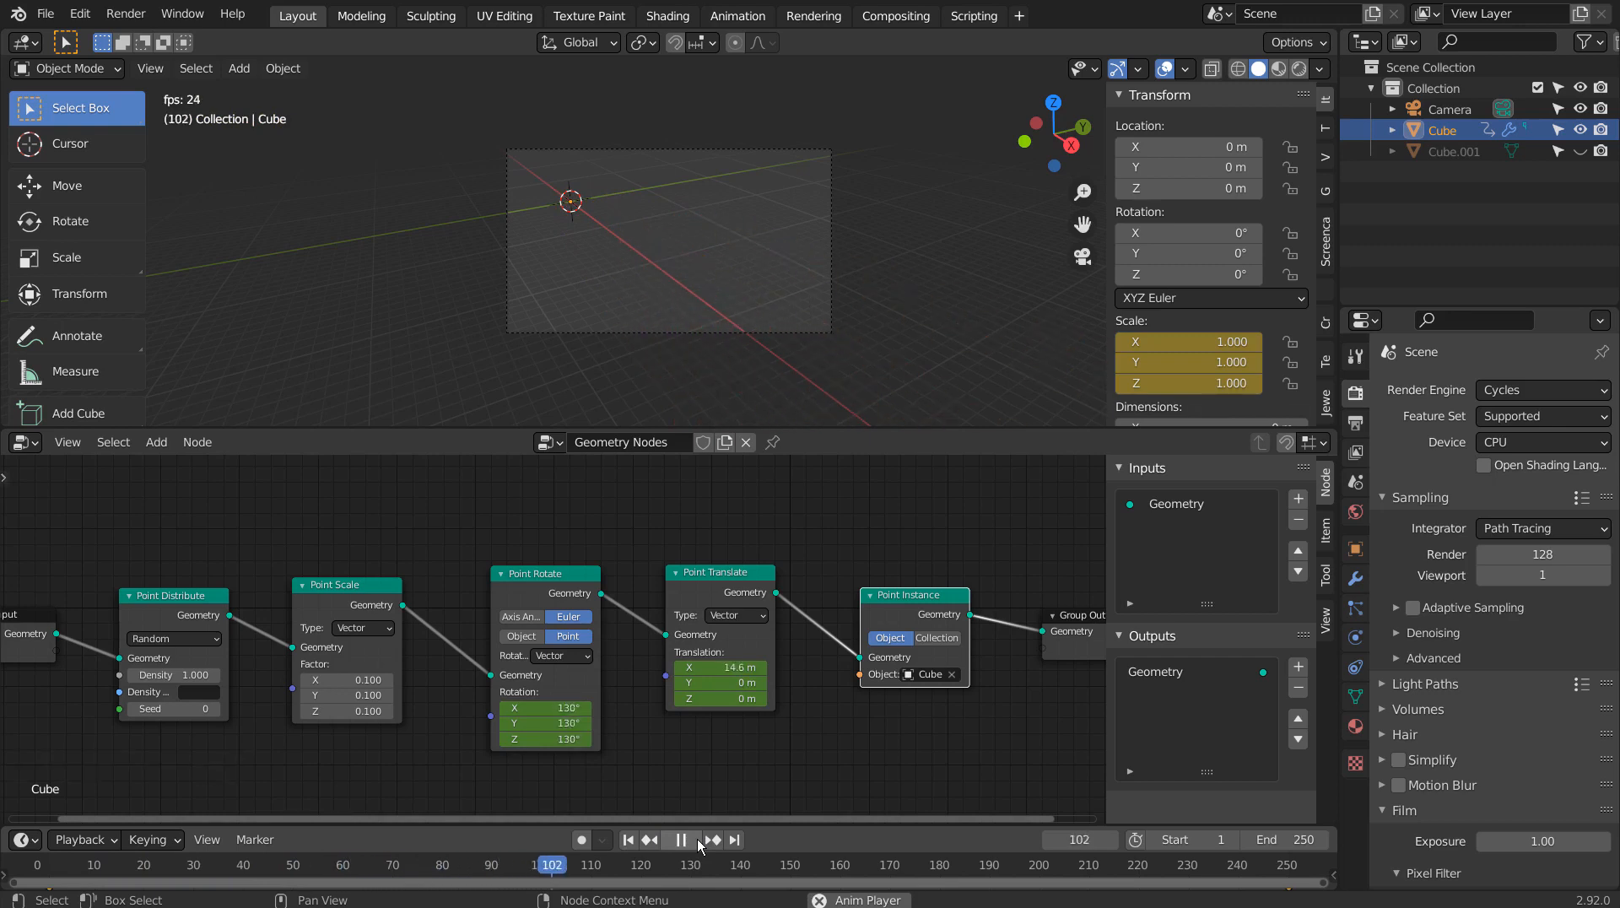
pyautogui.click(697, 839)
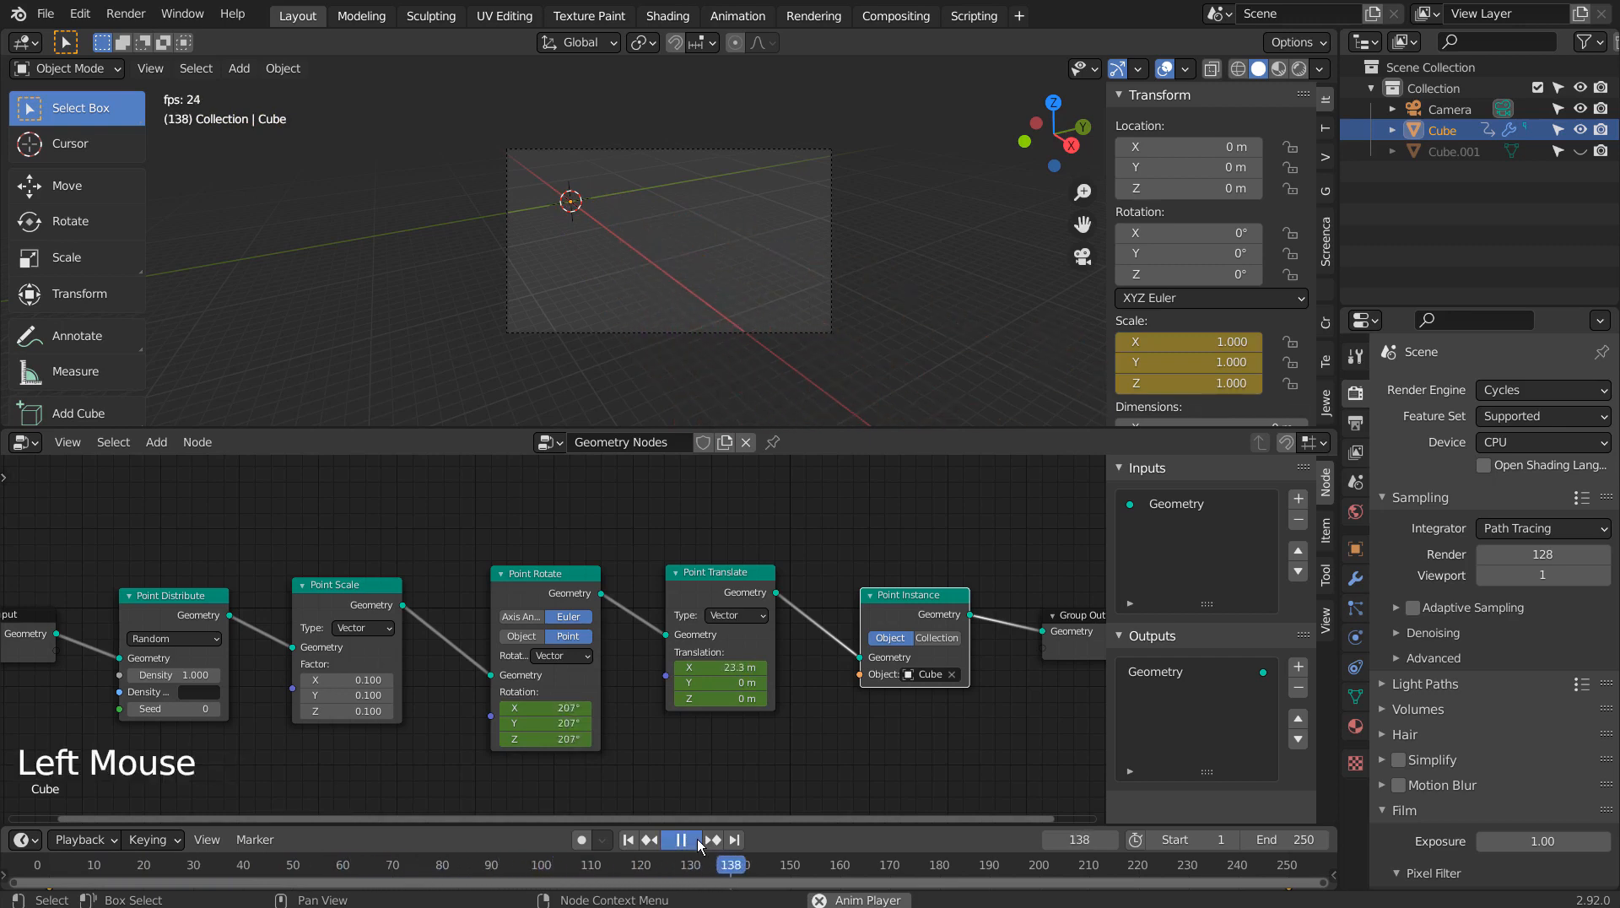
pyautogui.click(628, 839)
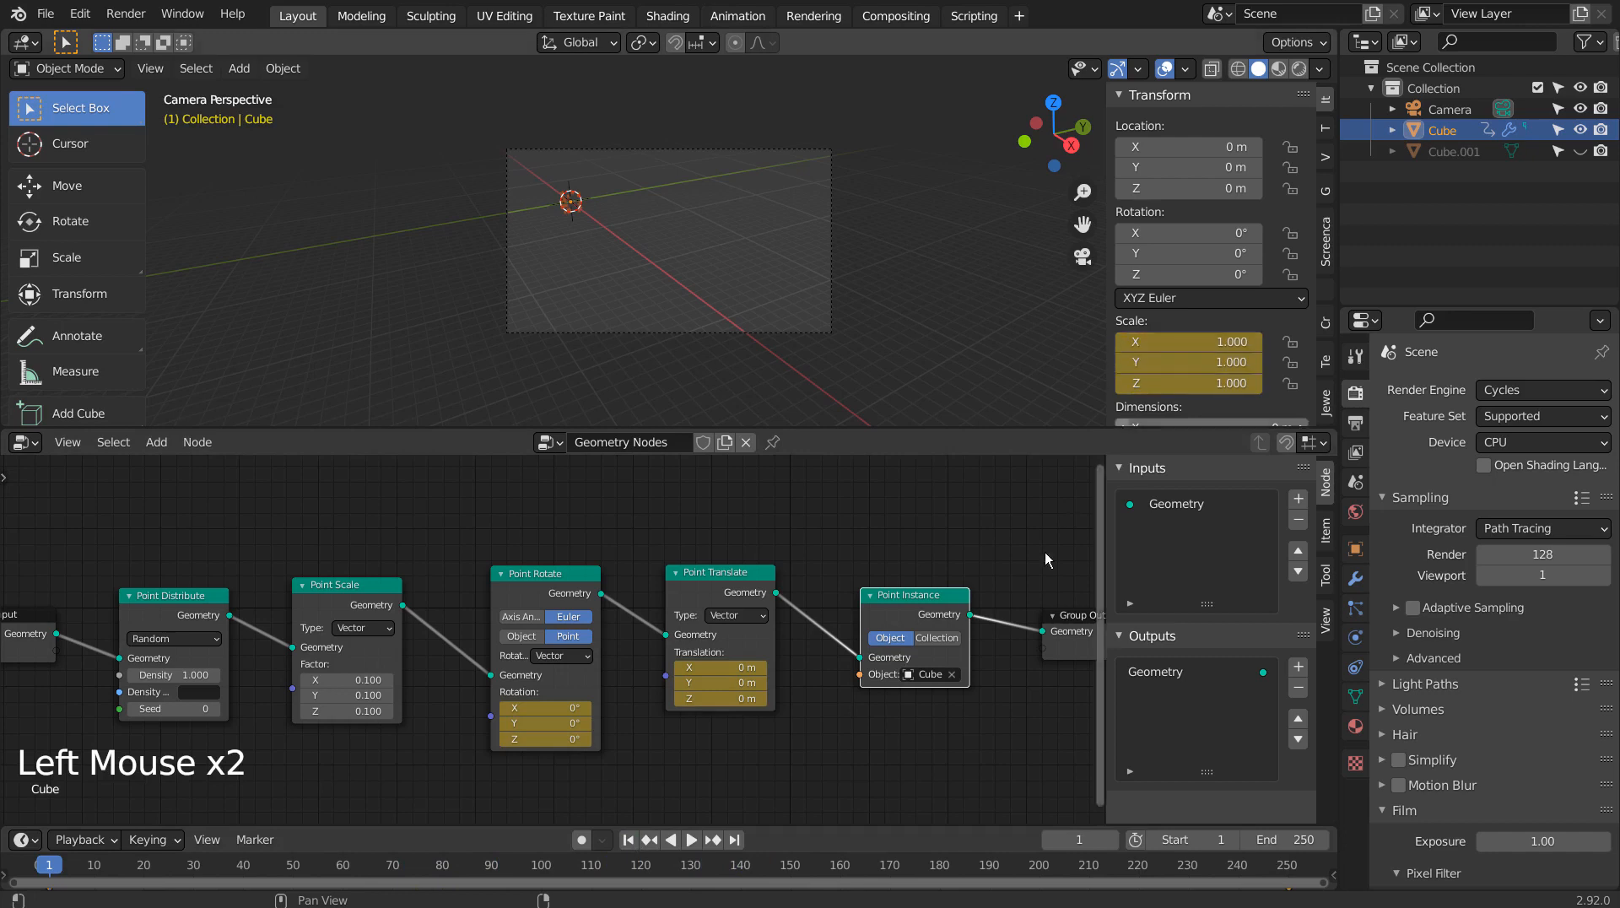
# At frame 250, set the Cube's X, Y and Z scale to 5 and replace the scale keyframes.
pyautogui.moveTo(69, 868); pyautogui.dragTo(1295, 870)
pyautogui.click(1288, 870)
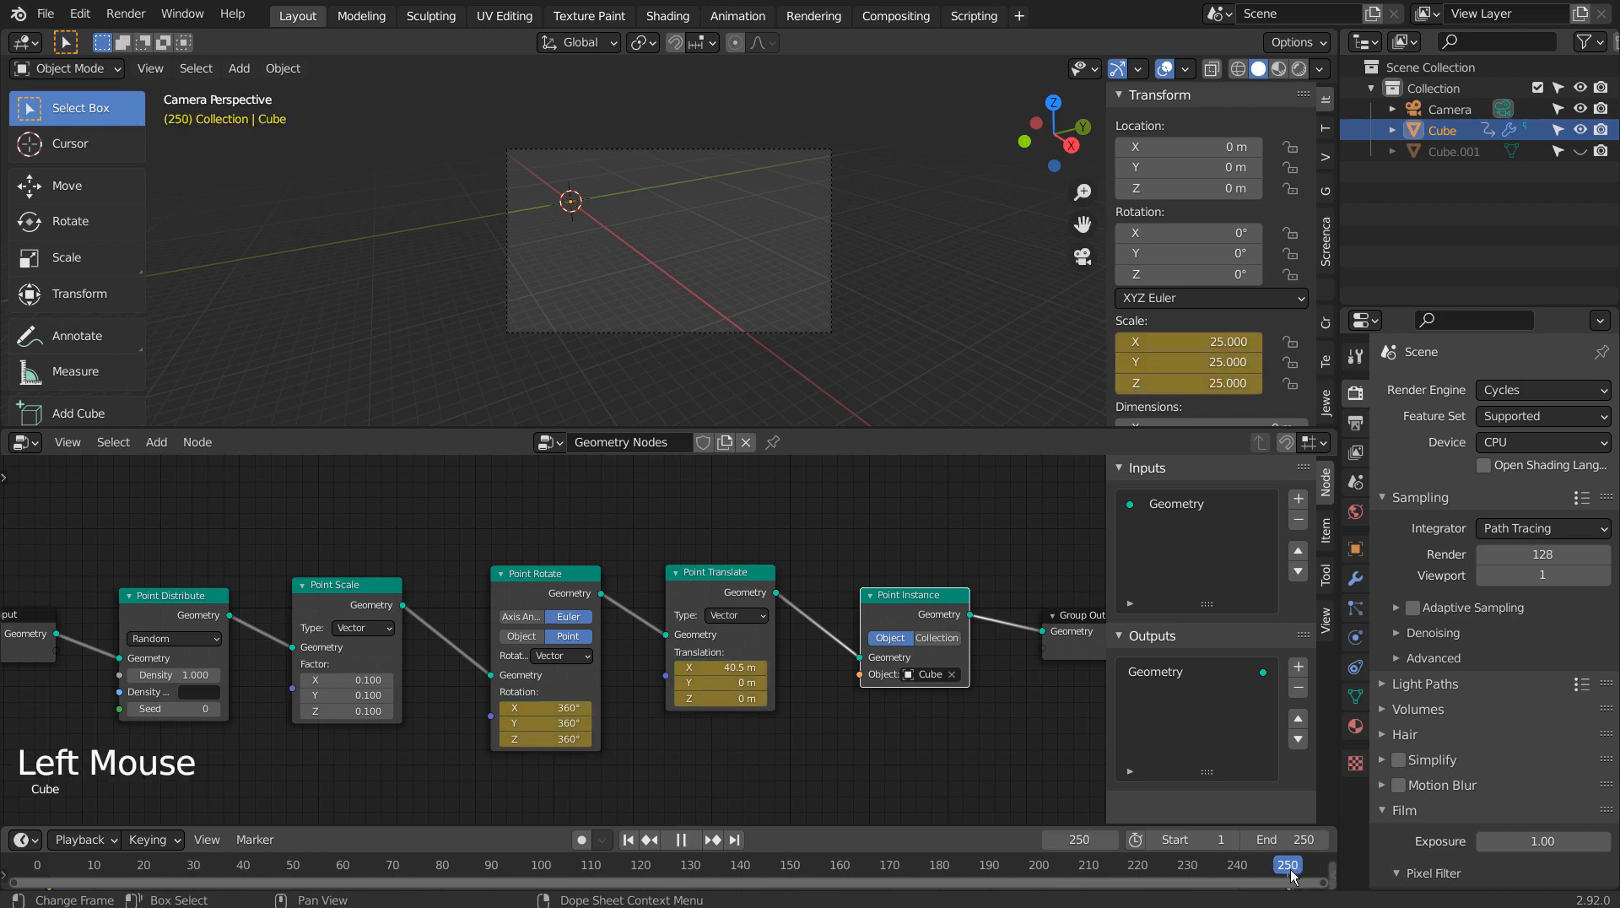
pyautogui.doubleClick(1231, 341)
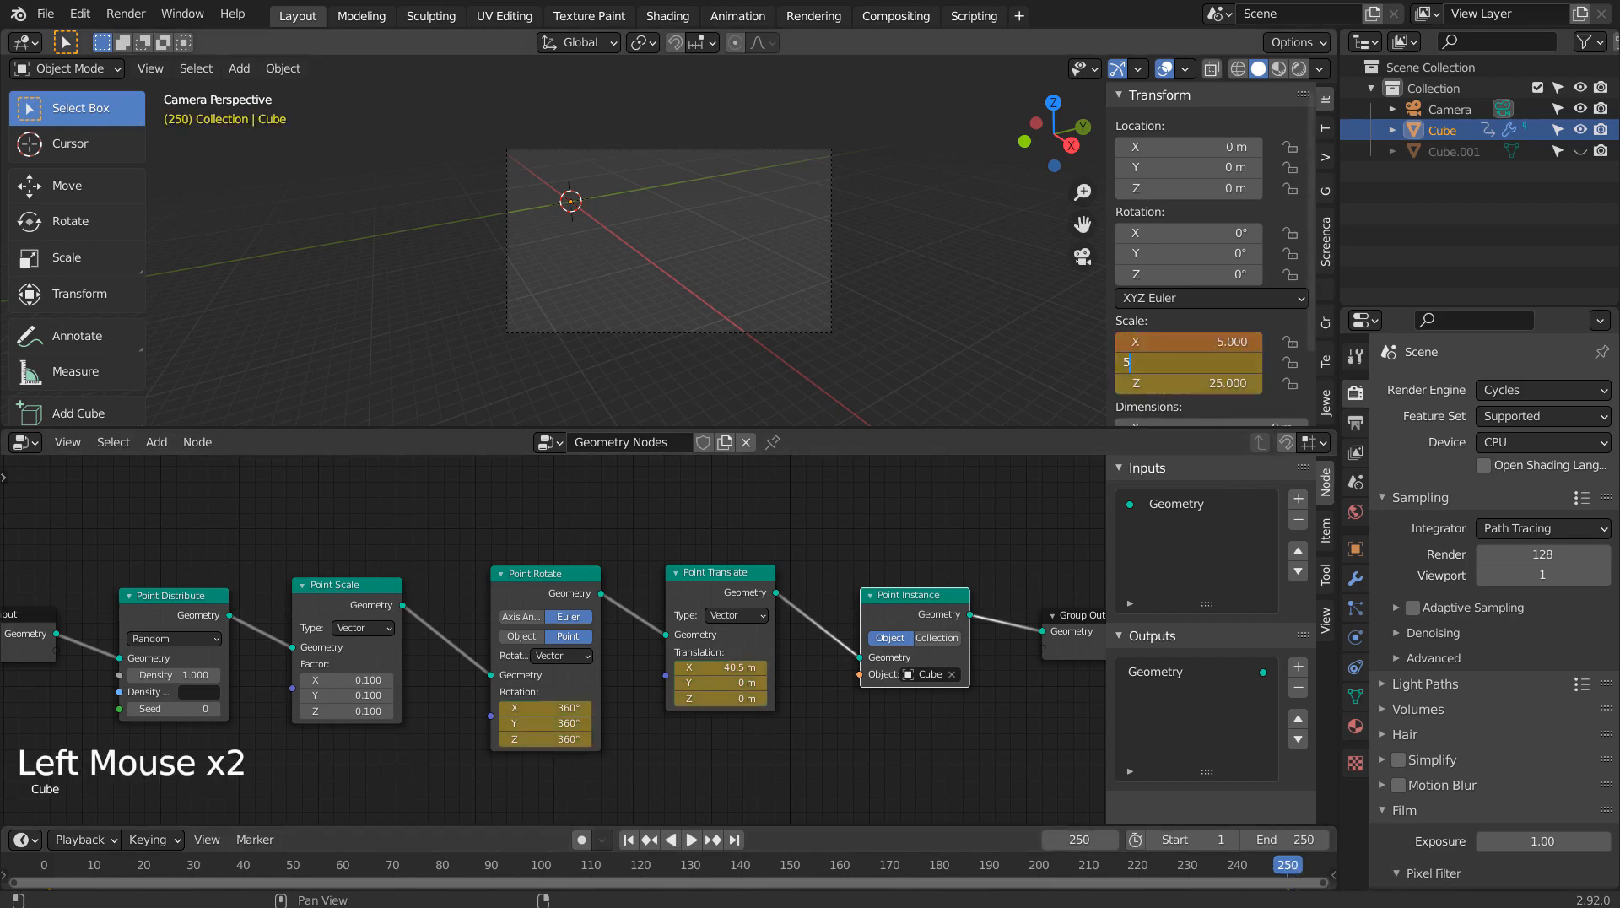
pyautogui.write('5')
pyautogui.press('Return')
pyautogui.rightClick(1231, 340)
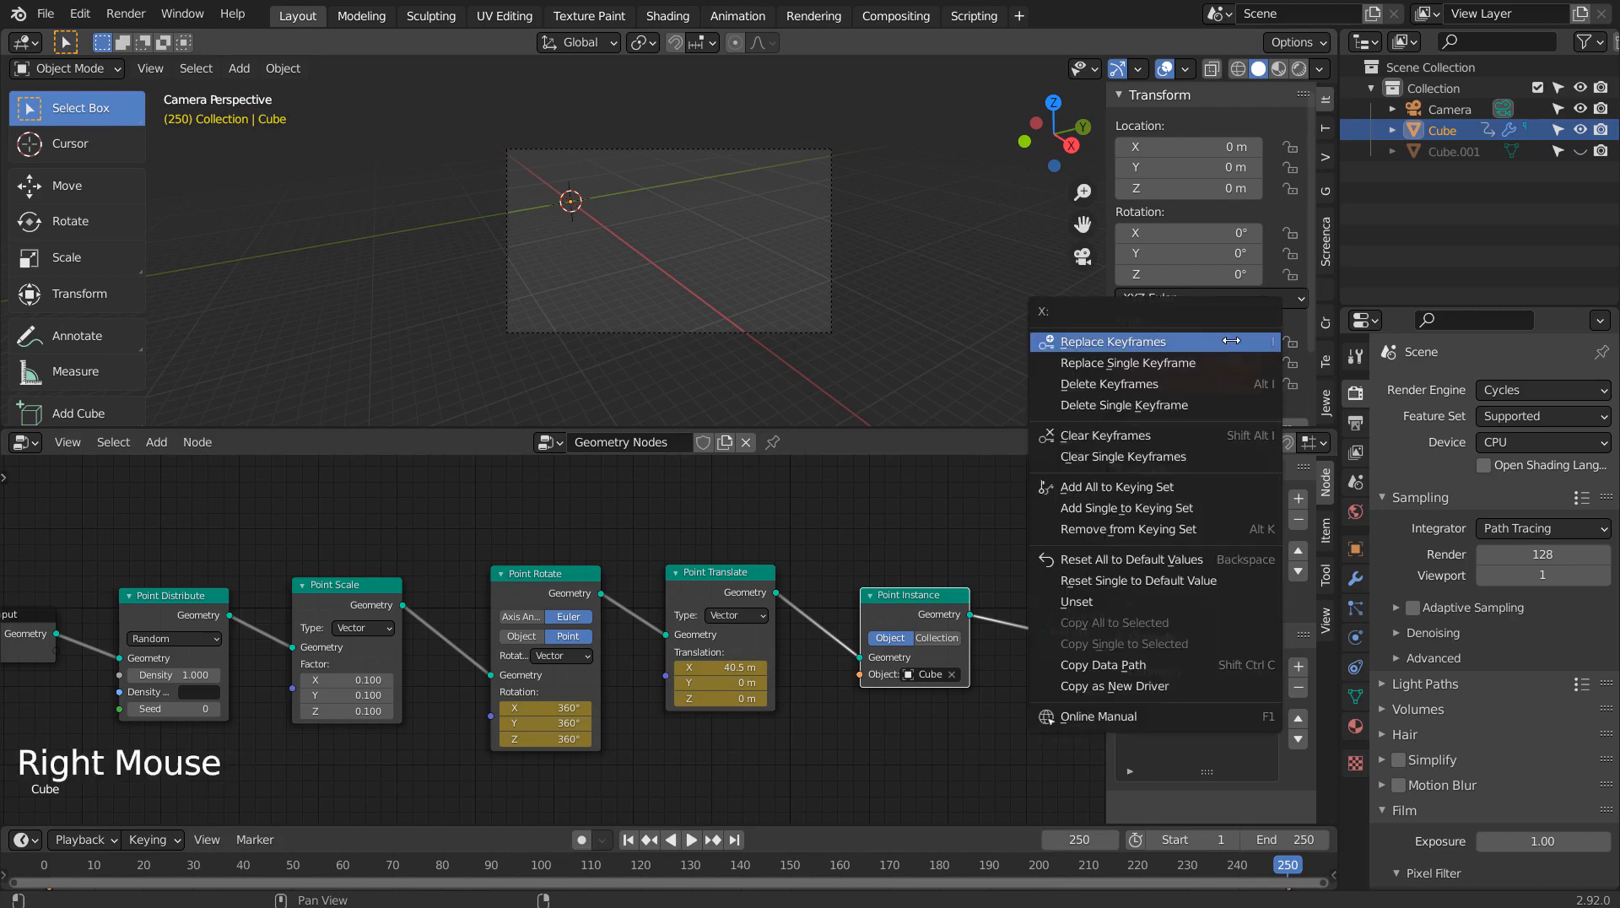
# Play the animation from frame 1 to preview the reduced object scale, stop it and return to the start.
pyautogui.click(628, 840)
pyautogui.click(696, 837)
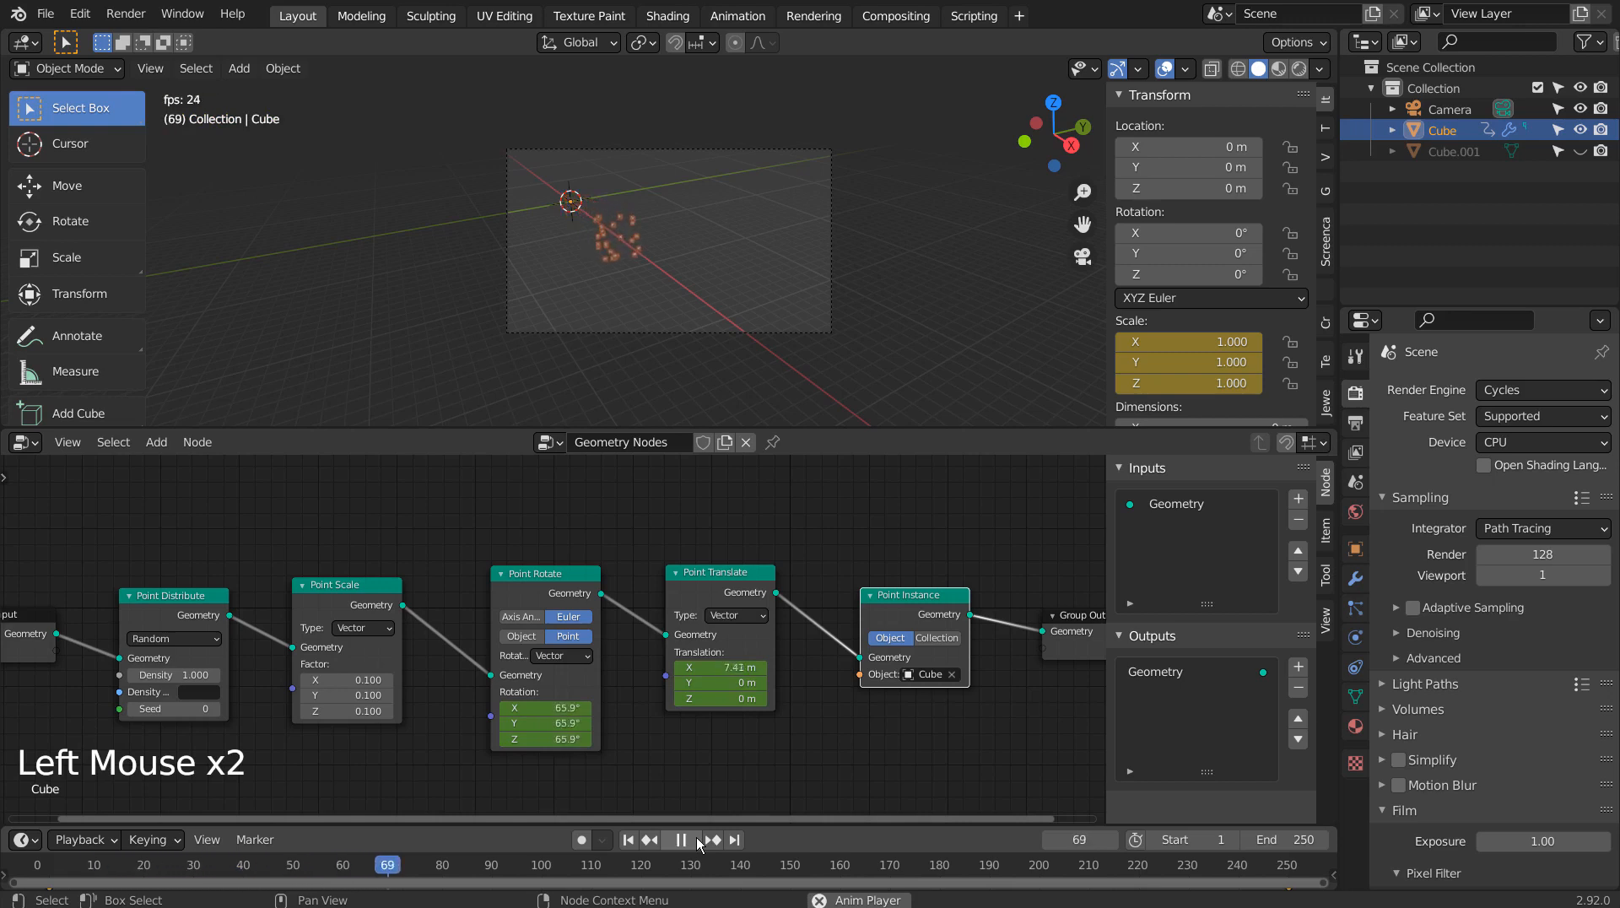
pyautogui.click(696, 837)
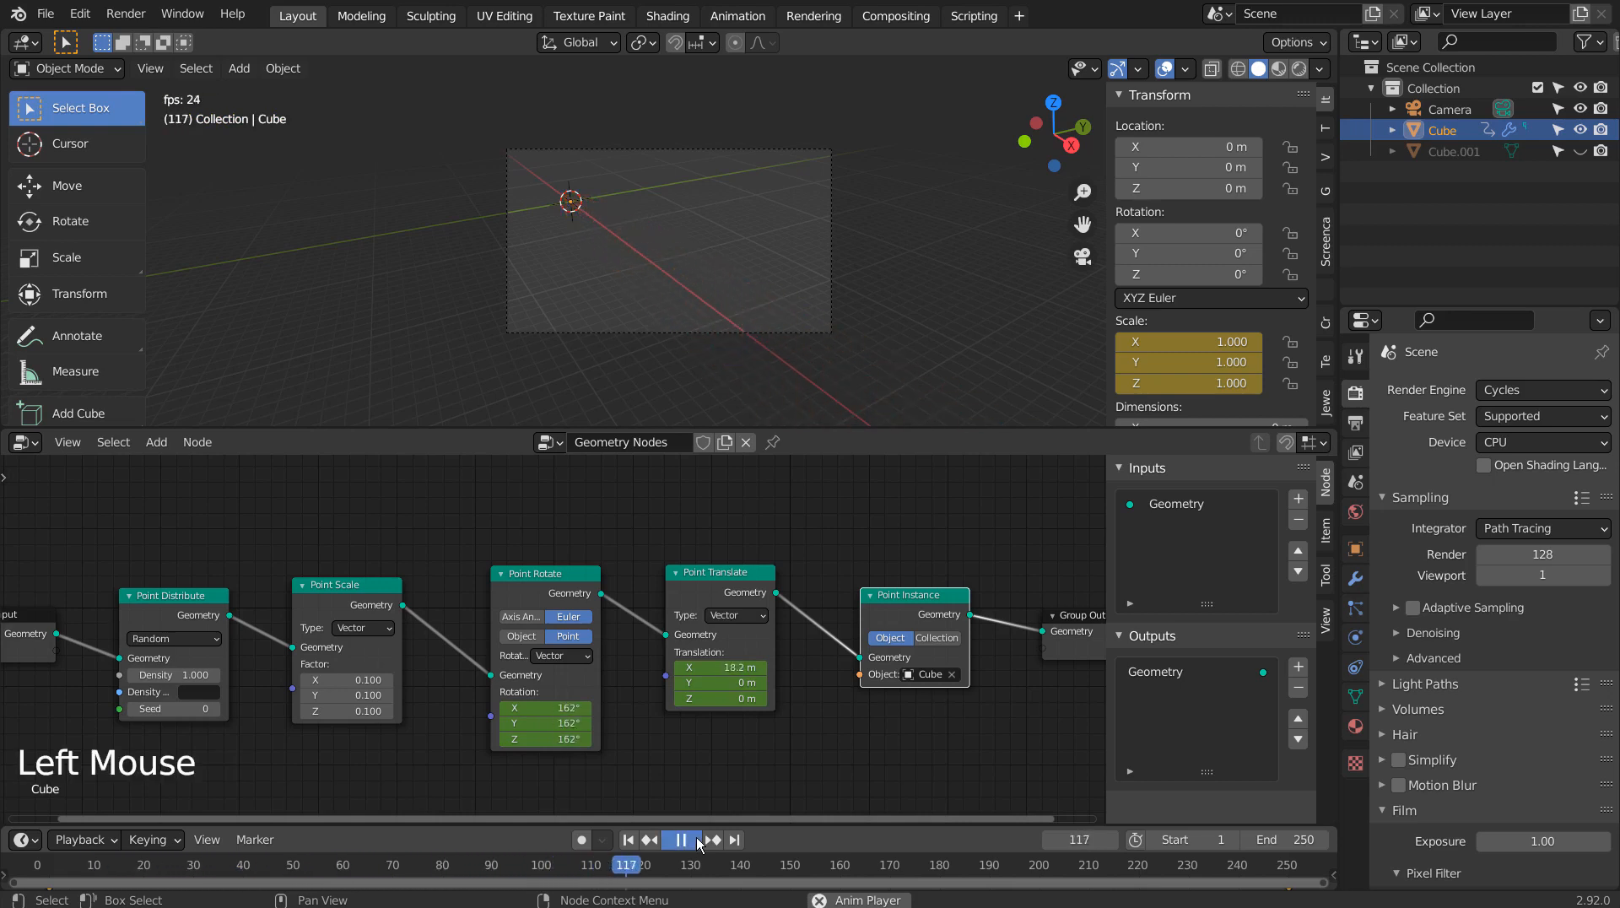
pyautogui.doubleClick(640, 839)
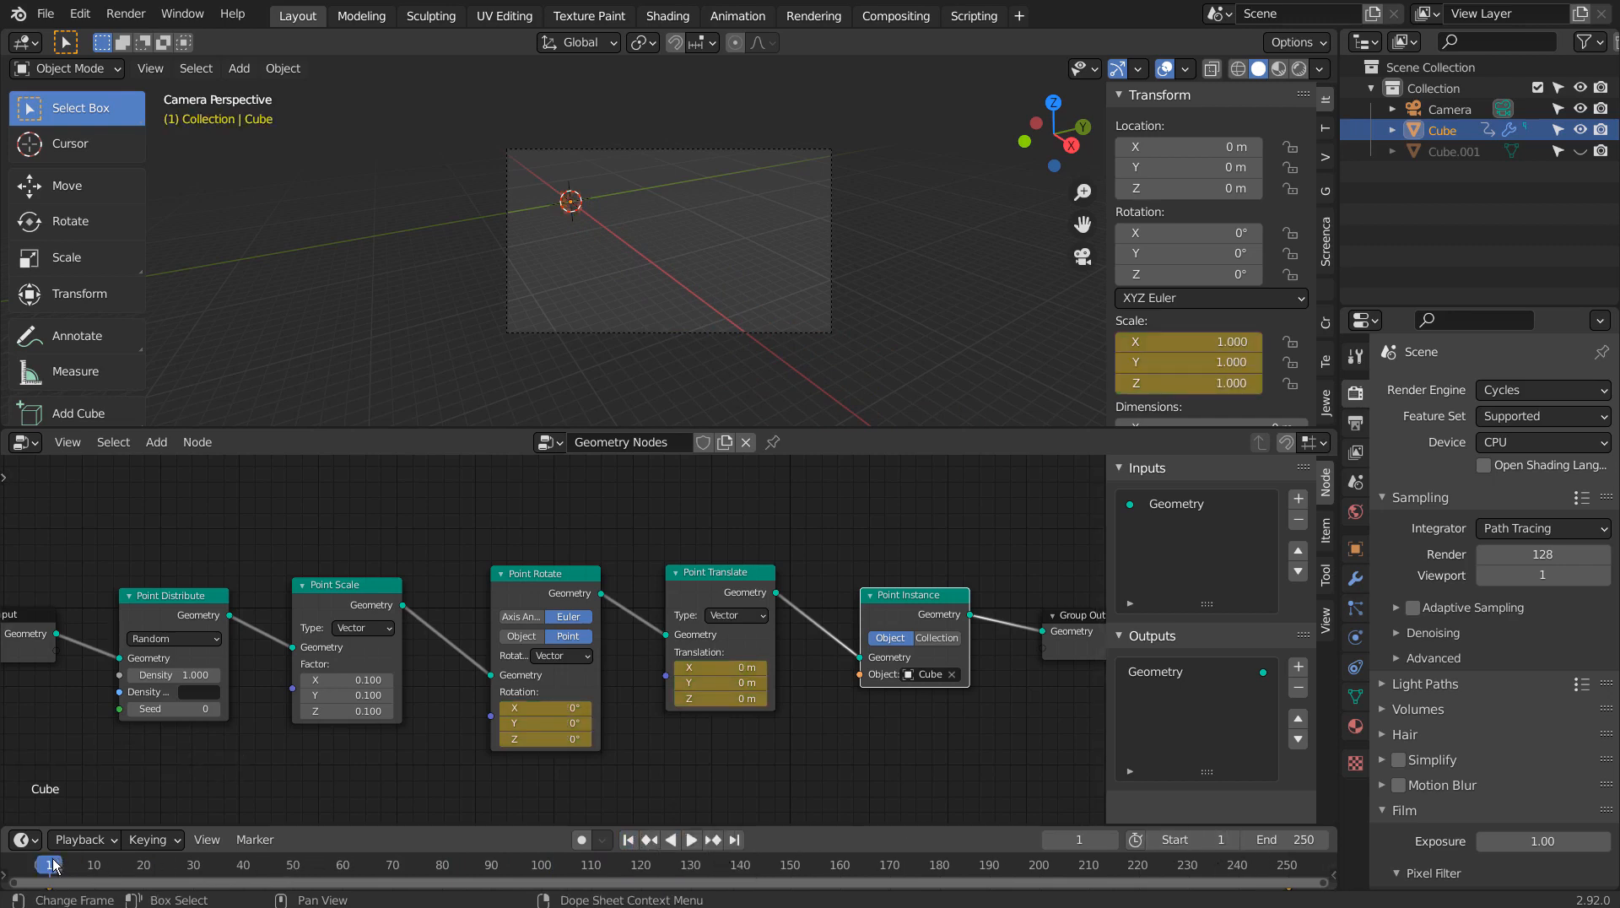
# At frame 250, set the Point Translate node's X translation to 9 m and replace the translation keyframes.
pyautogui.moveTo(54, 865); pyautogui.dragTo(638, 861)
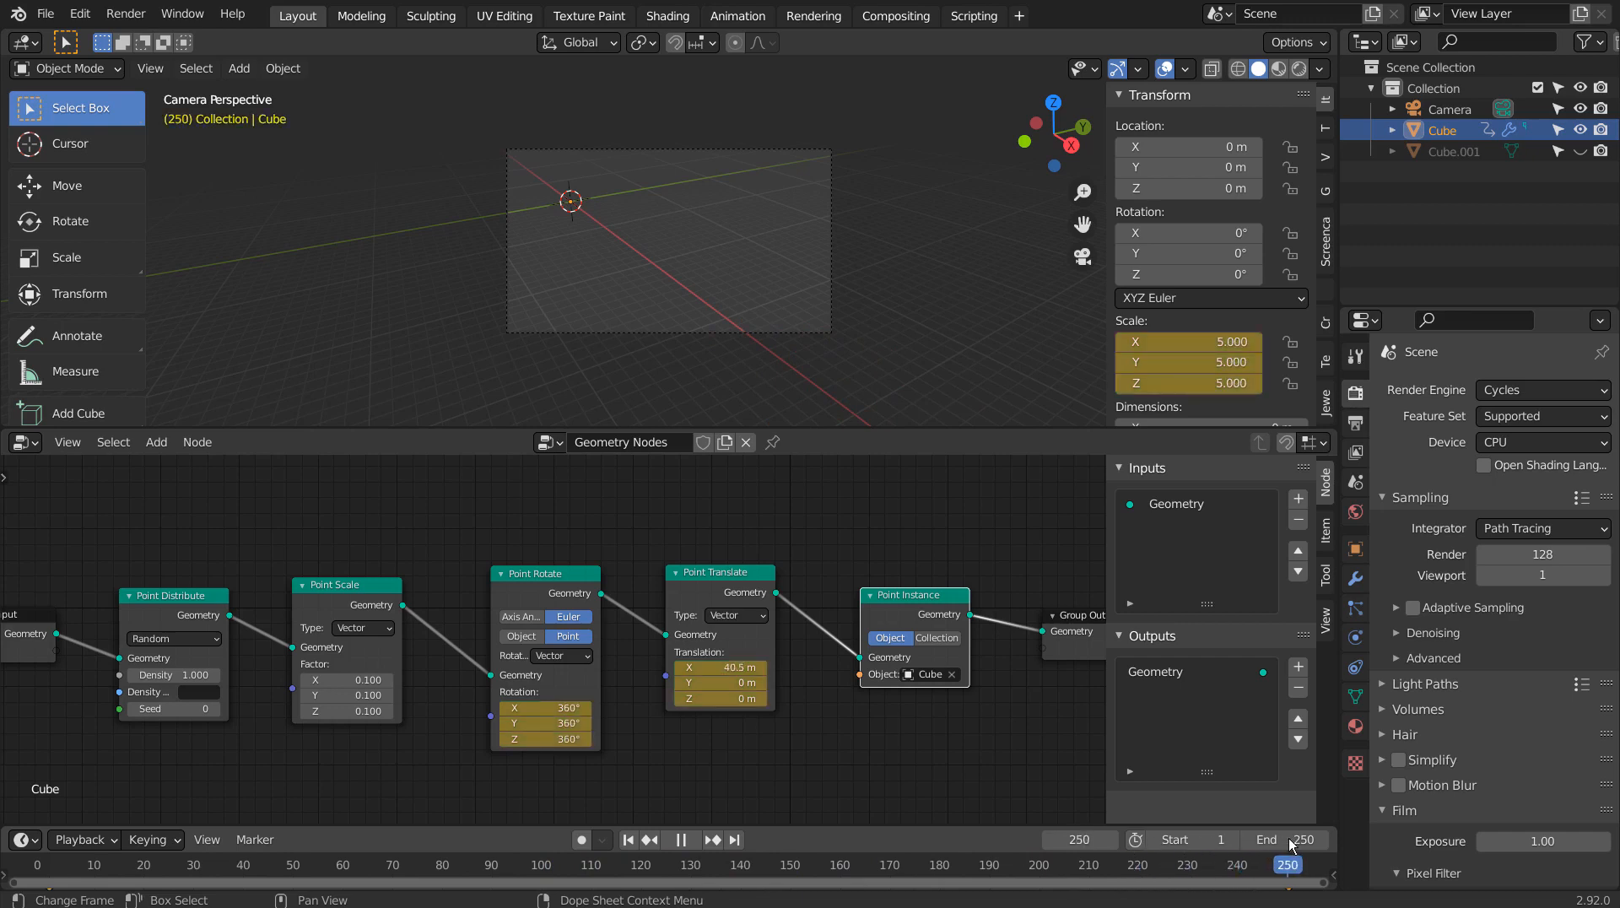
pyautogui.press('space')
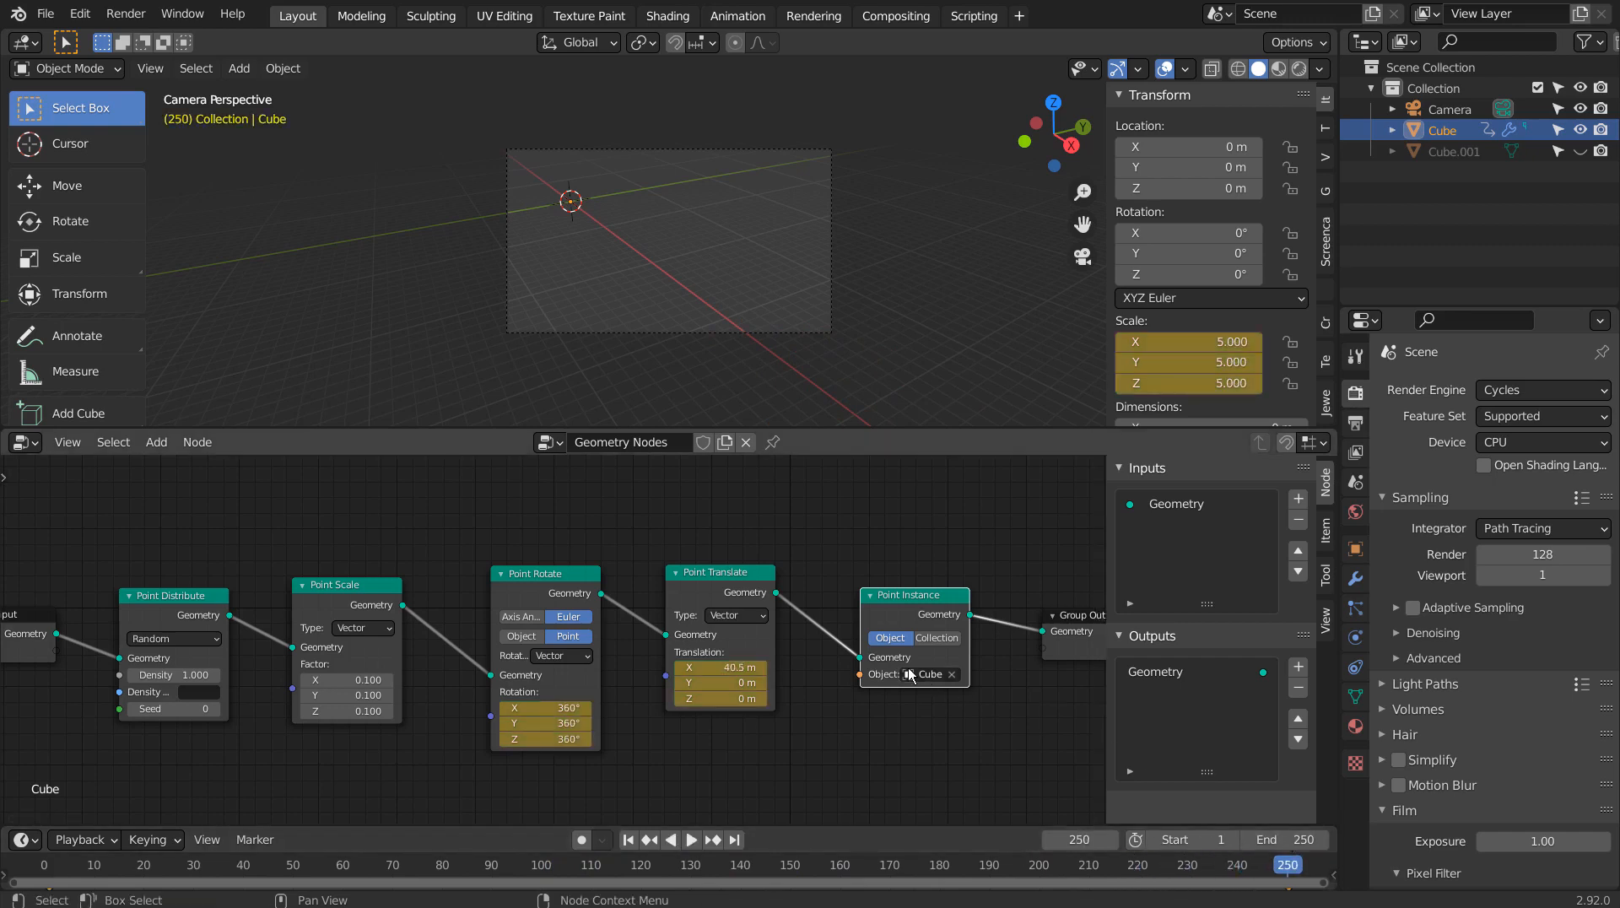
pyautogui.click(747, 668)
pyautogui.moveTo(790, 668)
pyautogui.mouseDown()
pyautogui.moveTo(736, 668)
pyautogui.moveTo(793, 668)
pyautogui.mouseUp()
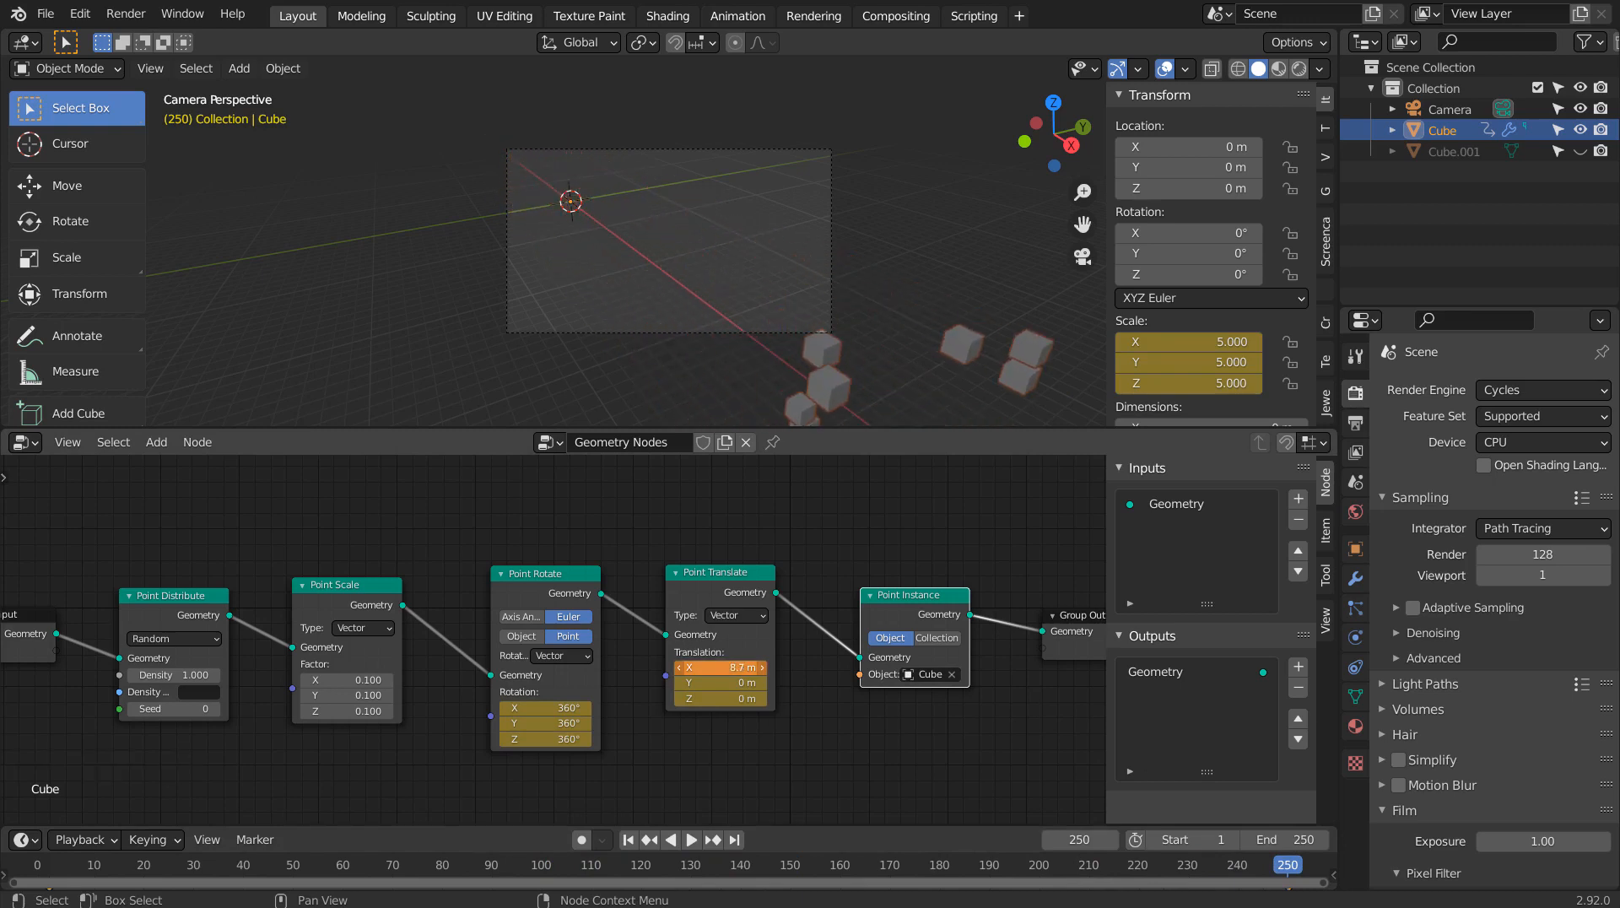
pyautogui.click(743, 669)
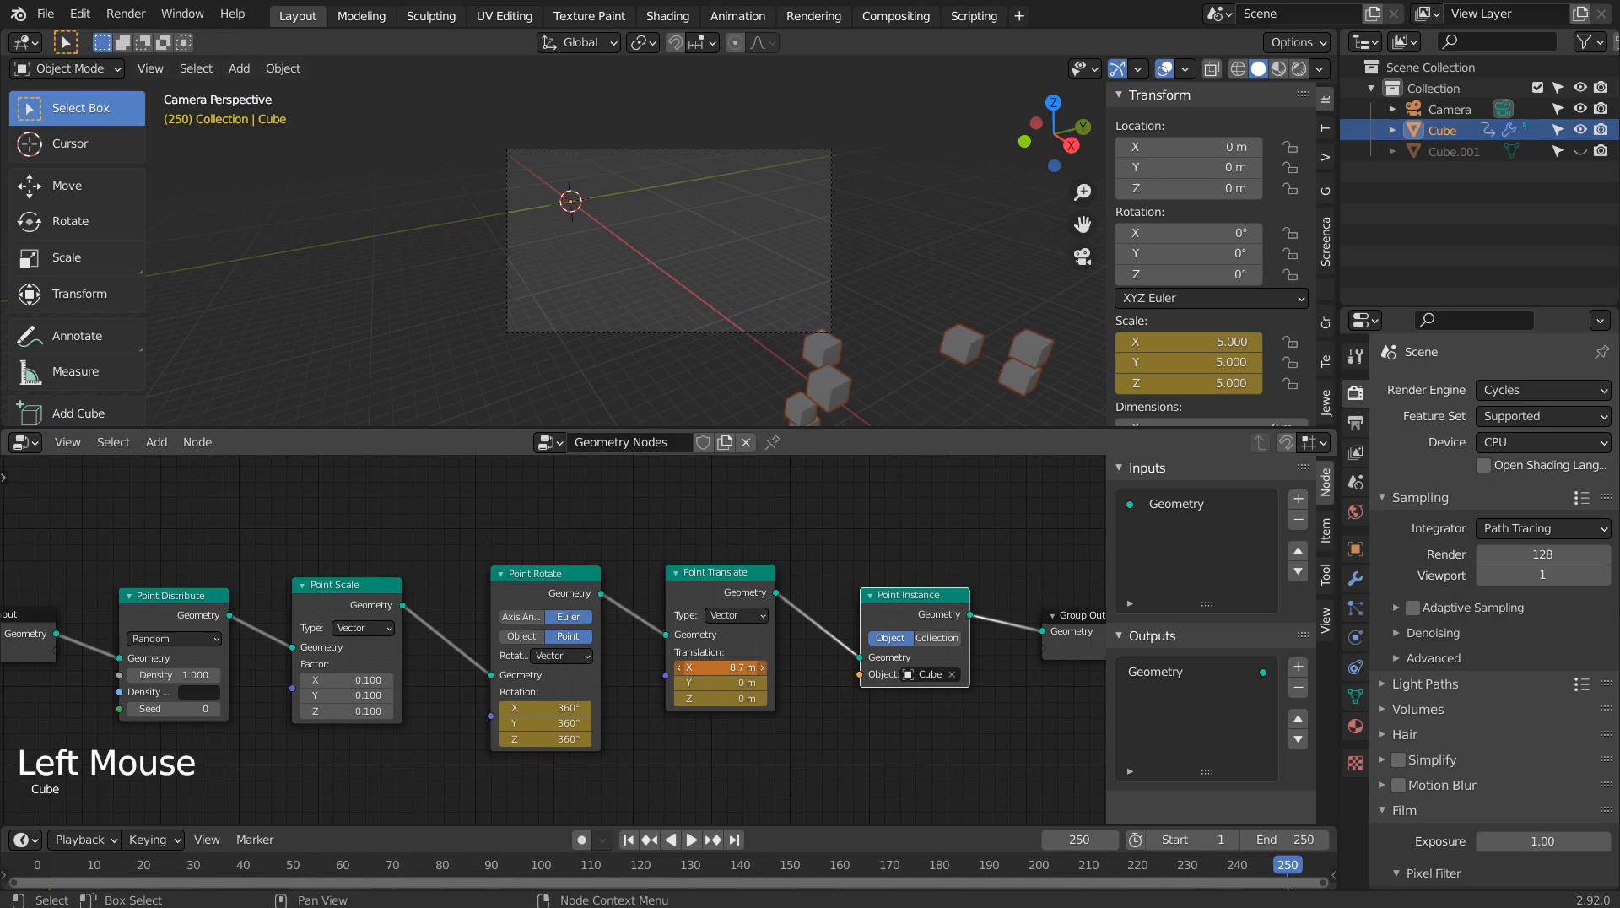
pyautogui.rightClick(722, 668)
pyautogui.rightClick(722, 667)
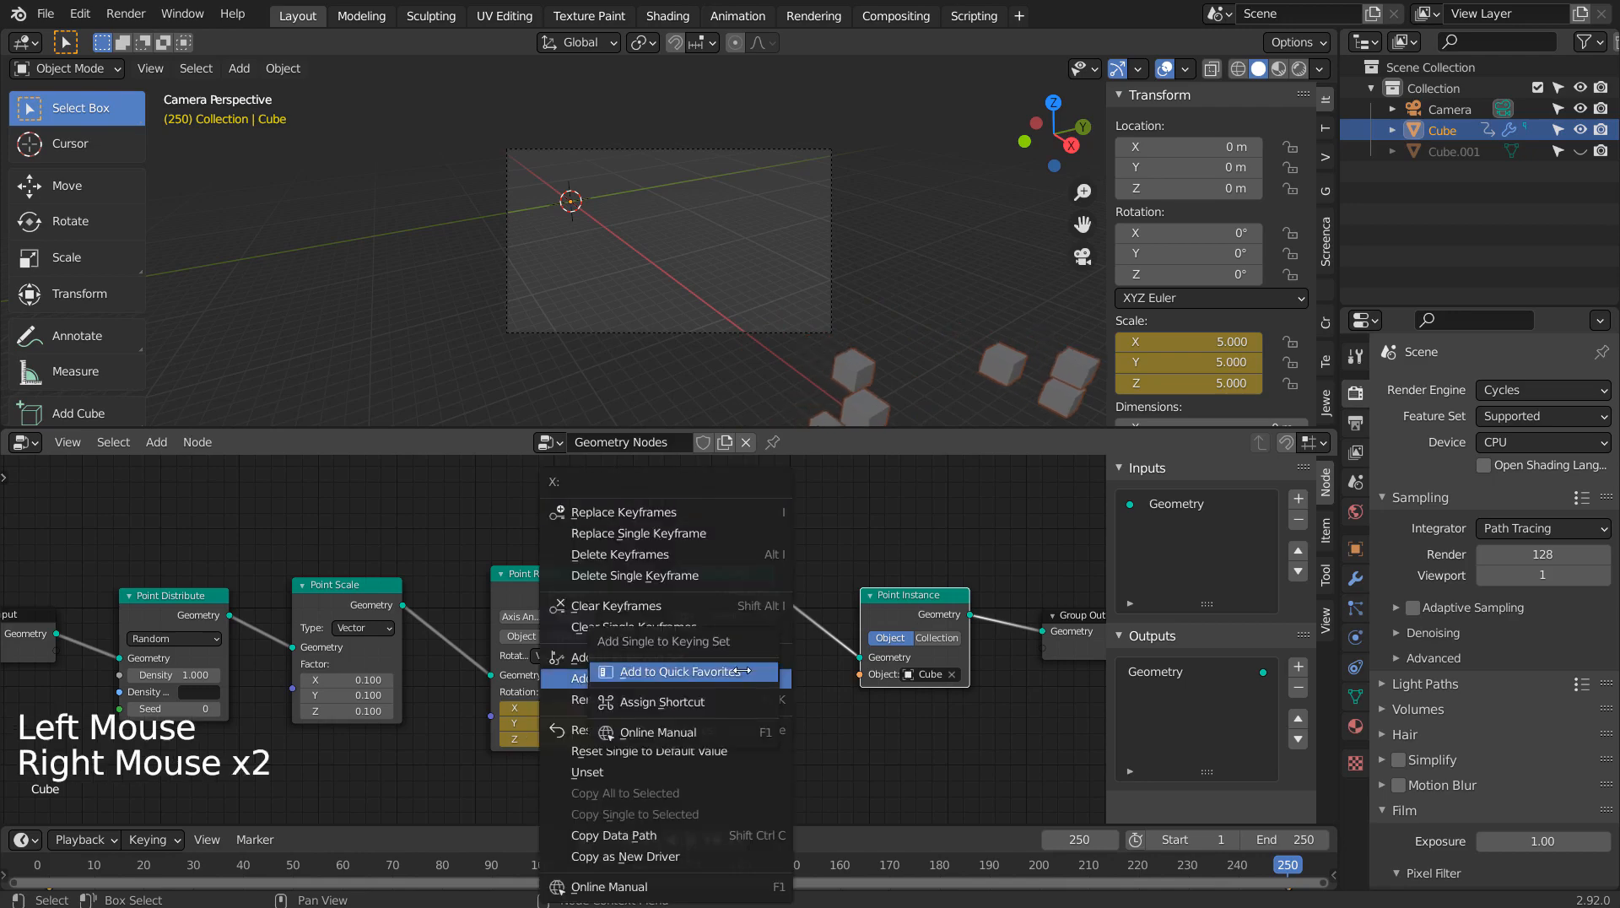
pyautogui.click(634, 514)
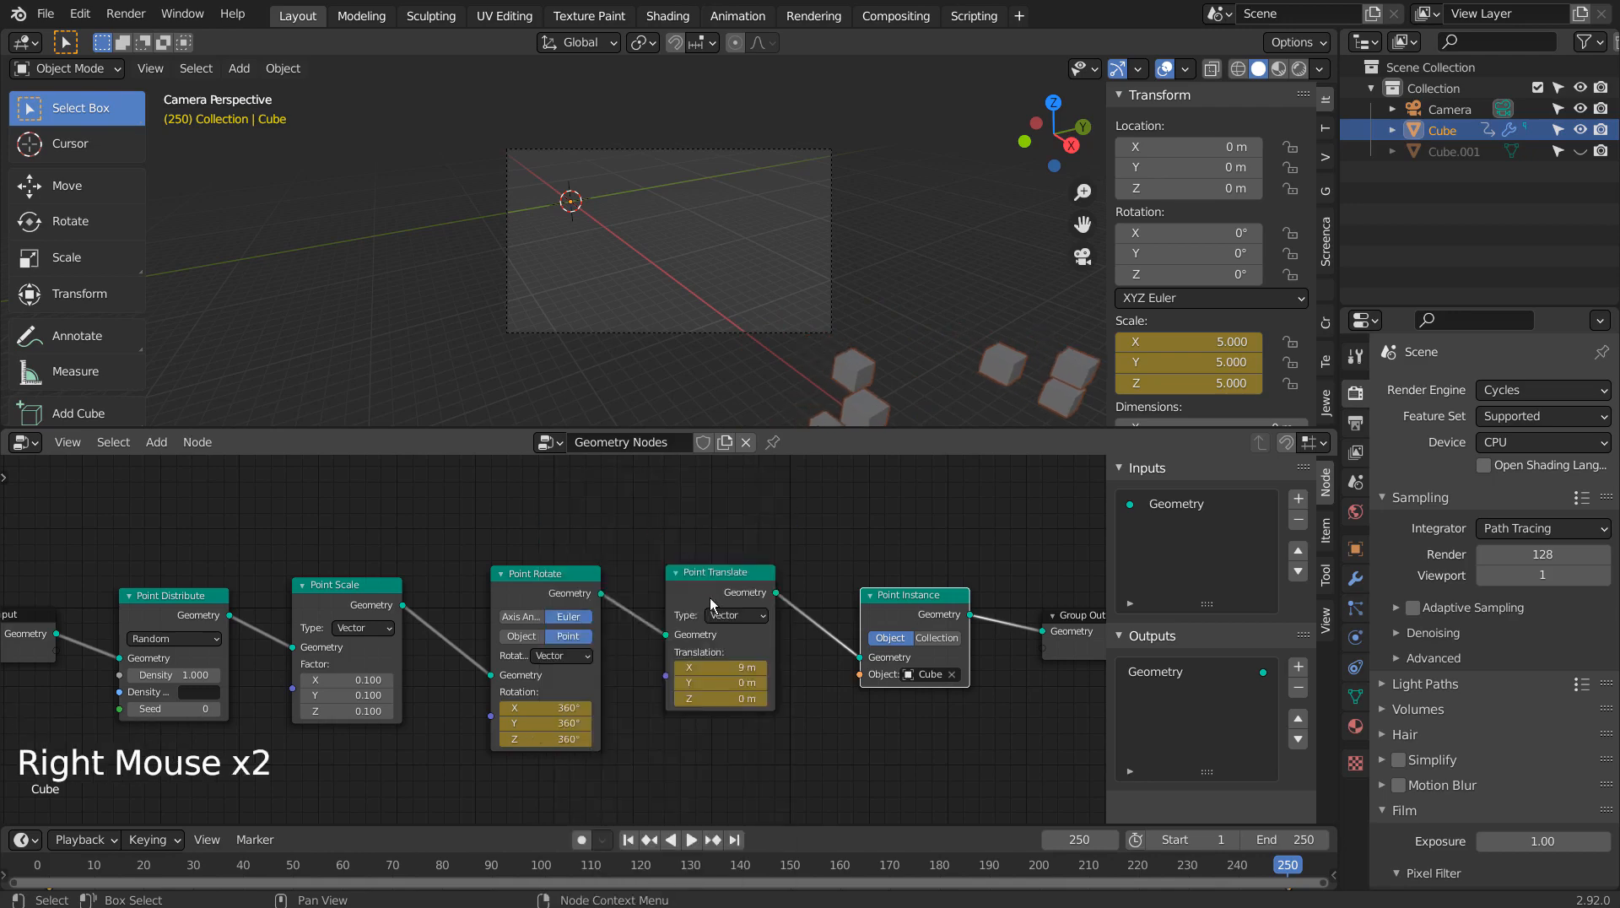
# Play the animation from the start to preview the shorter translation, stop it and return to frame 1.
pyautogui.click(645, 840)
pyautogui.click(691, 839)
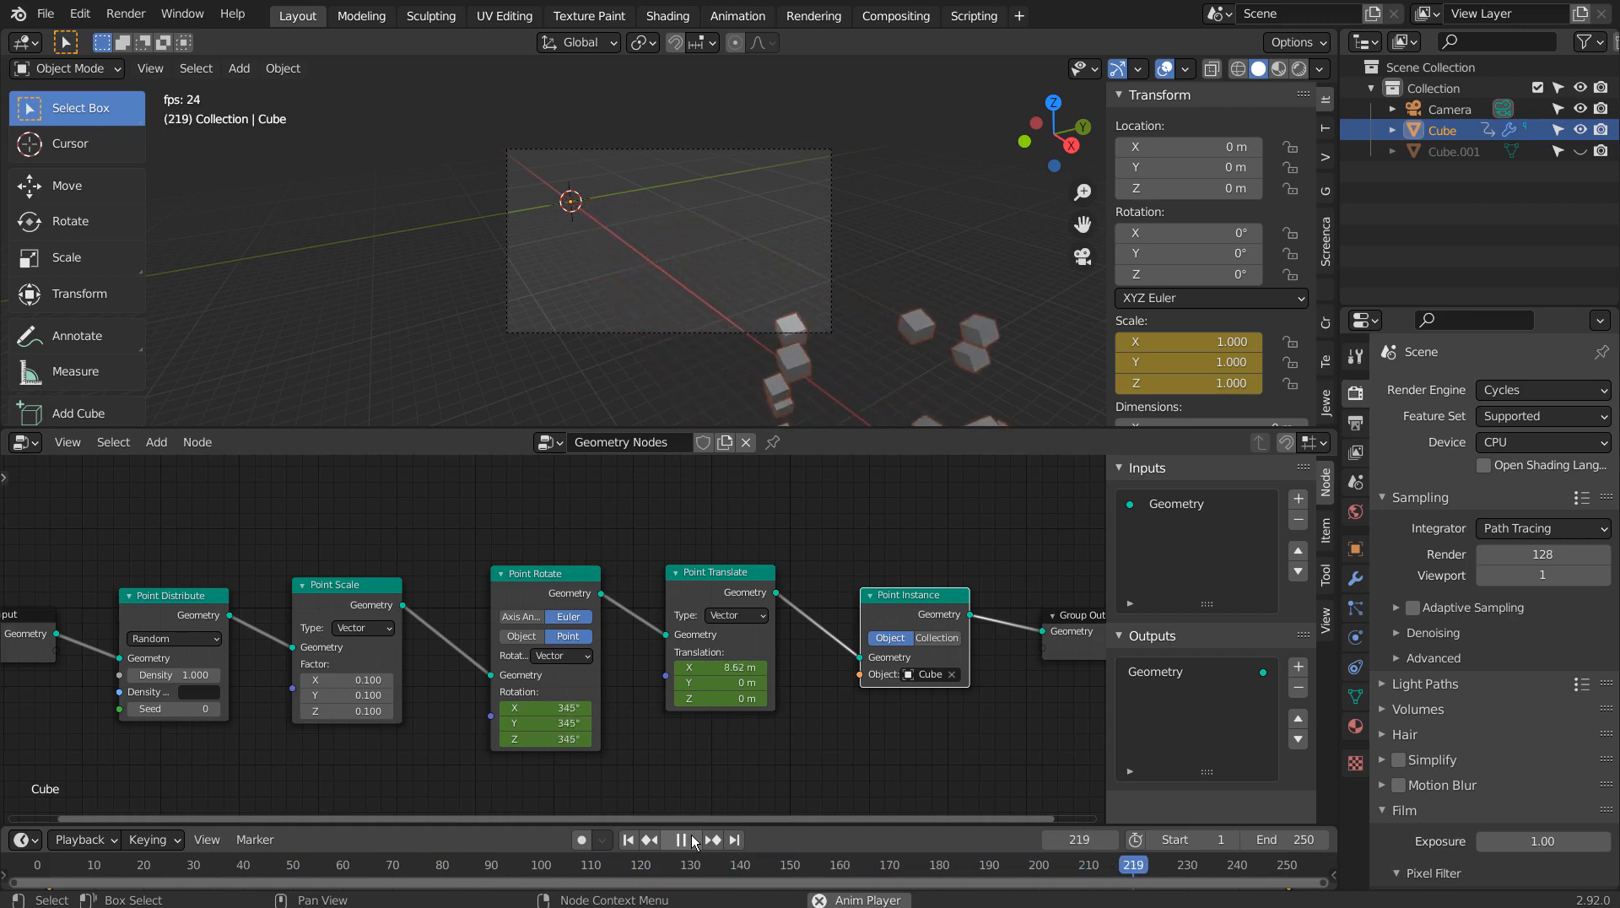
pyautogui.click(688, 840)
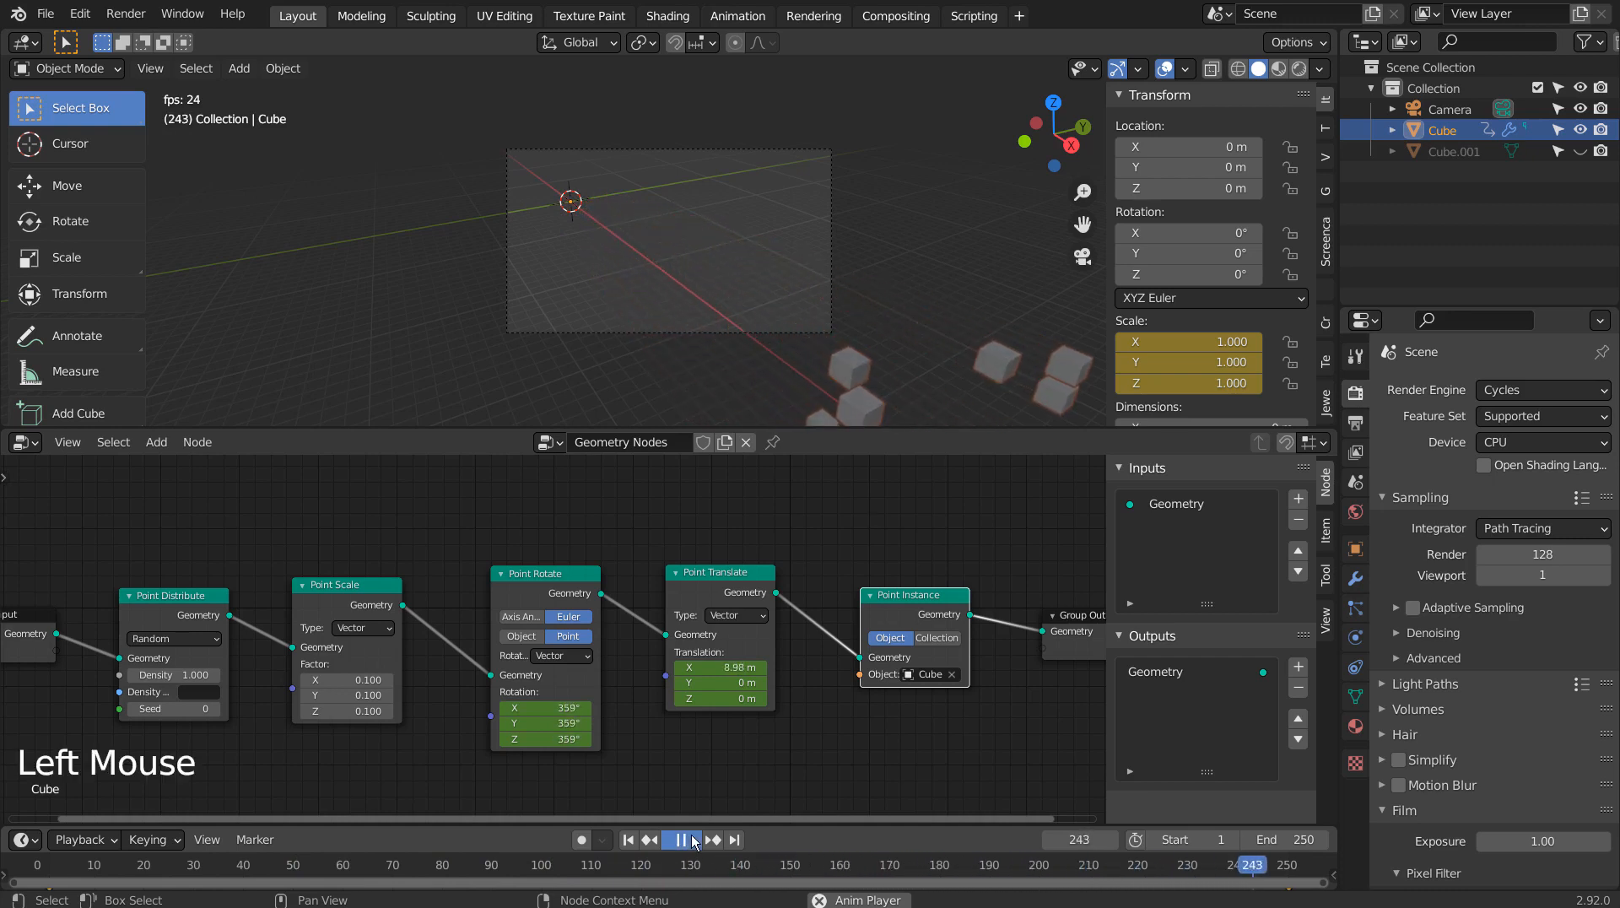
pyautogui.click(627, 839)
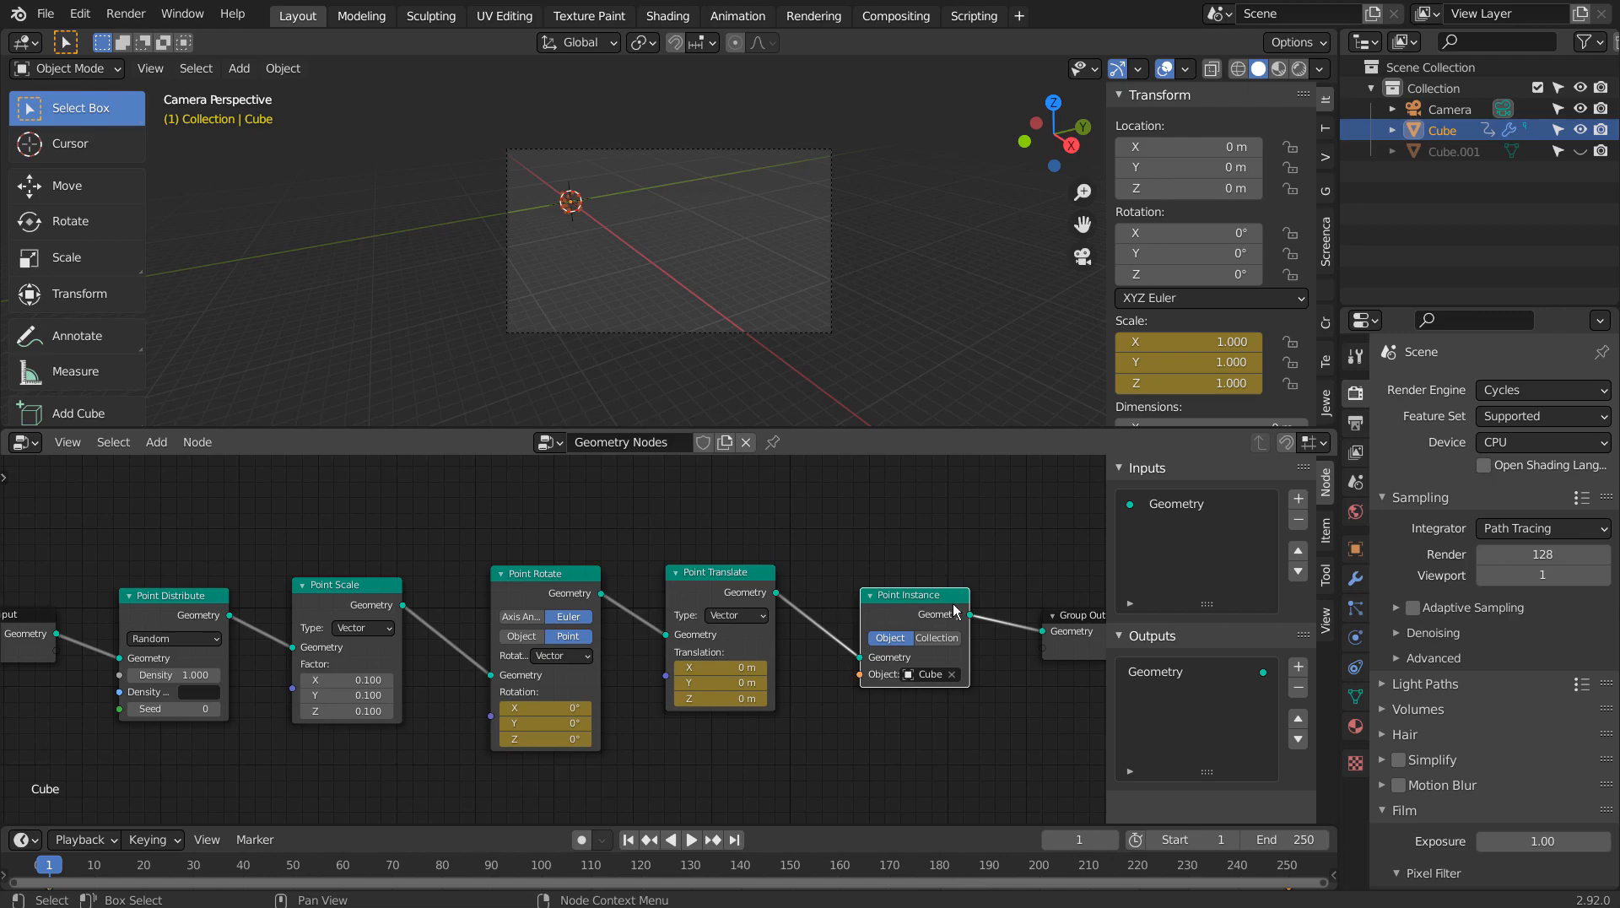
# Maximize the geometry node editor to review the complete node tree from Group Input to Group Output.
pyautogui.hotkey('ctrl', 'space')
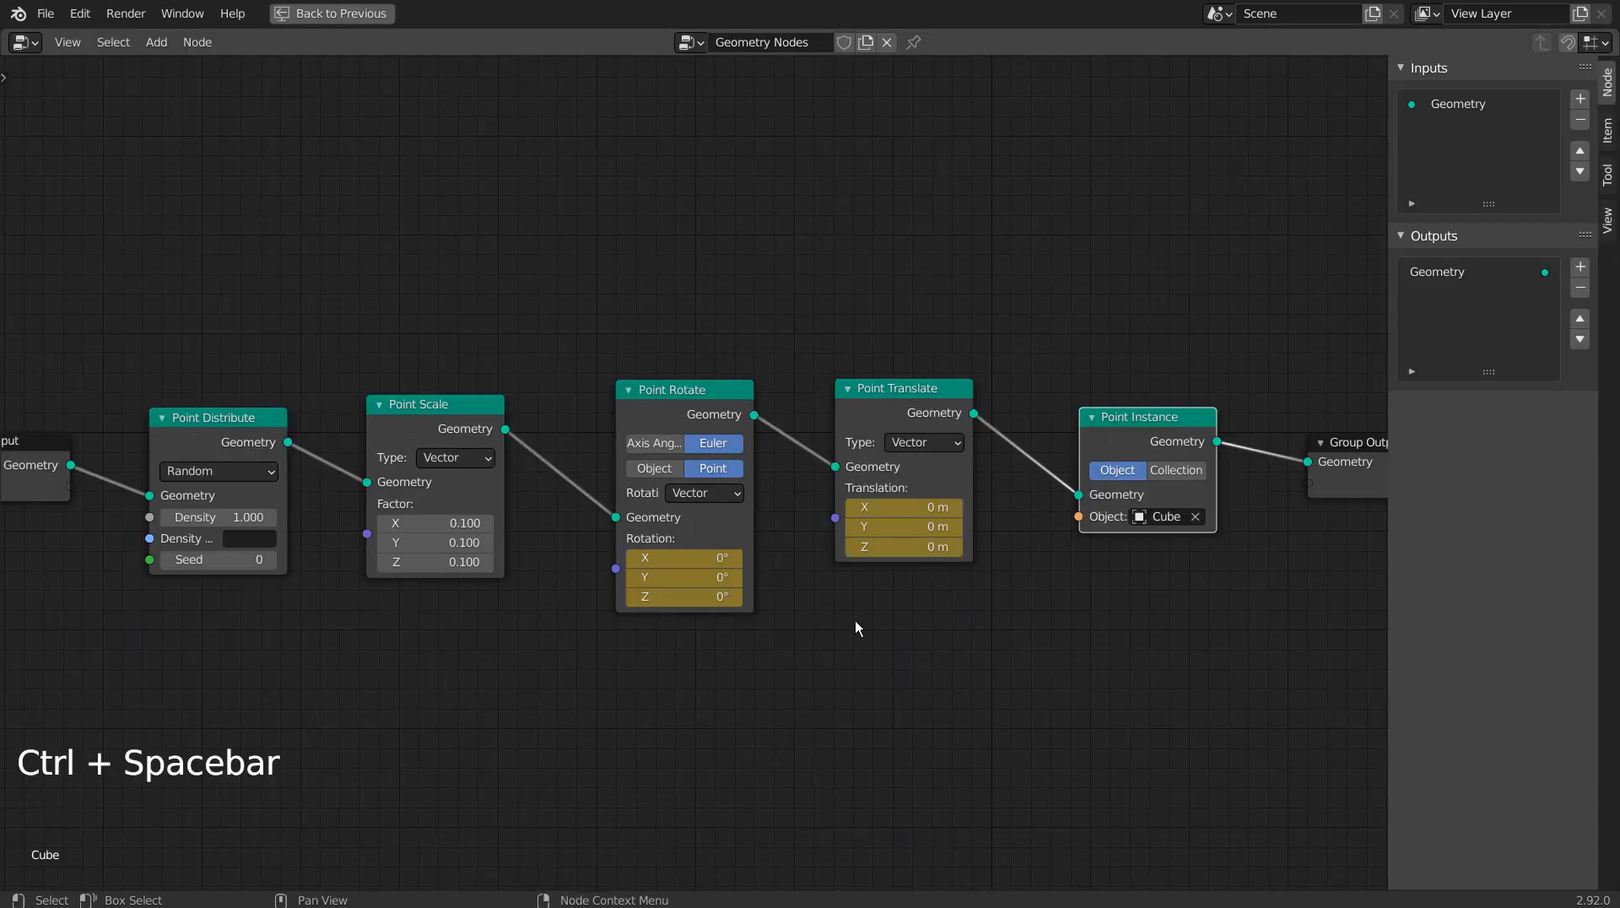
pyautogui.scroll(-3, 856, 628)
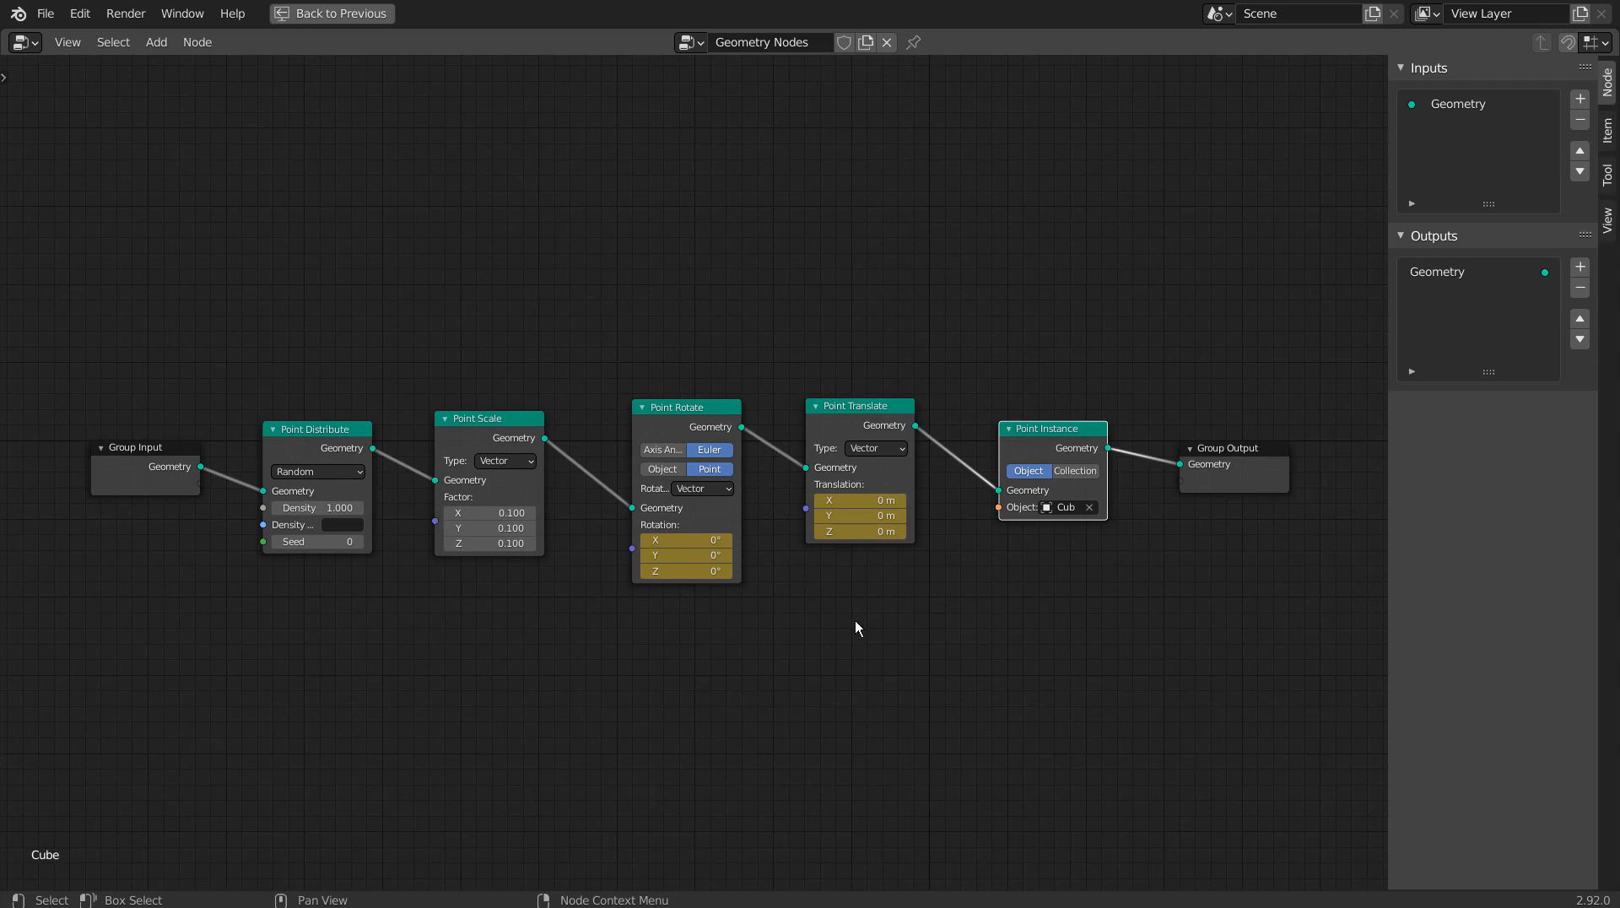
# Play the animation from frame 1 in a maximized 3D viewport, stop it and restore the editor layout.
pyautogui.hotkey('ctrl', 'space')
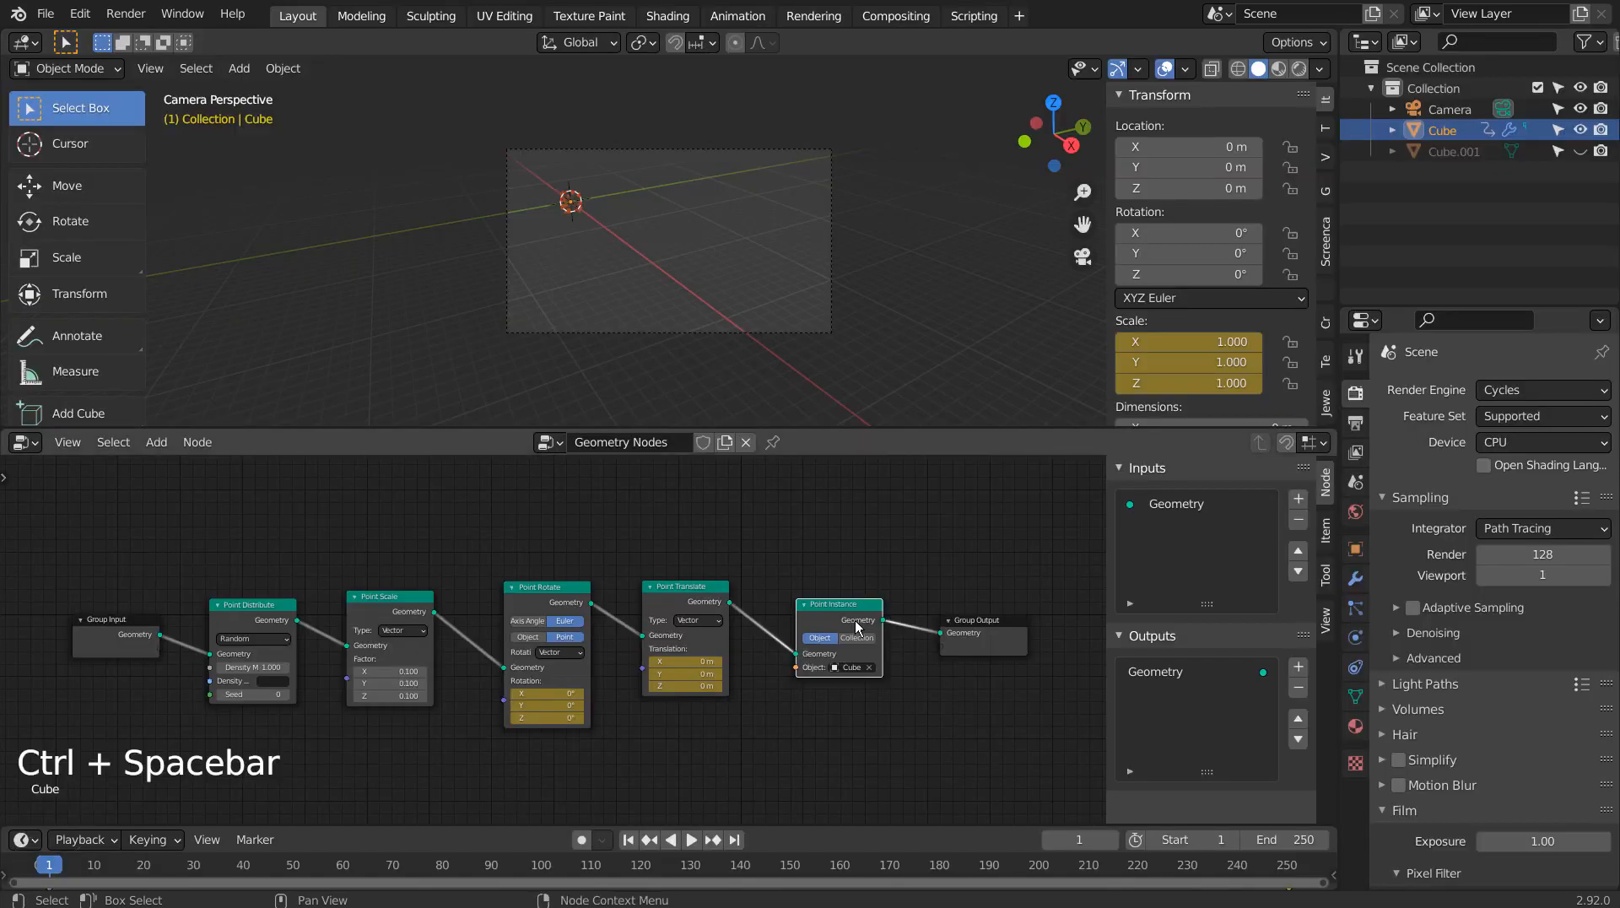
pyautogui.hotkey('ctrl', 'space')
pyautogui.scroll(6, 974, 481)
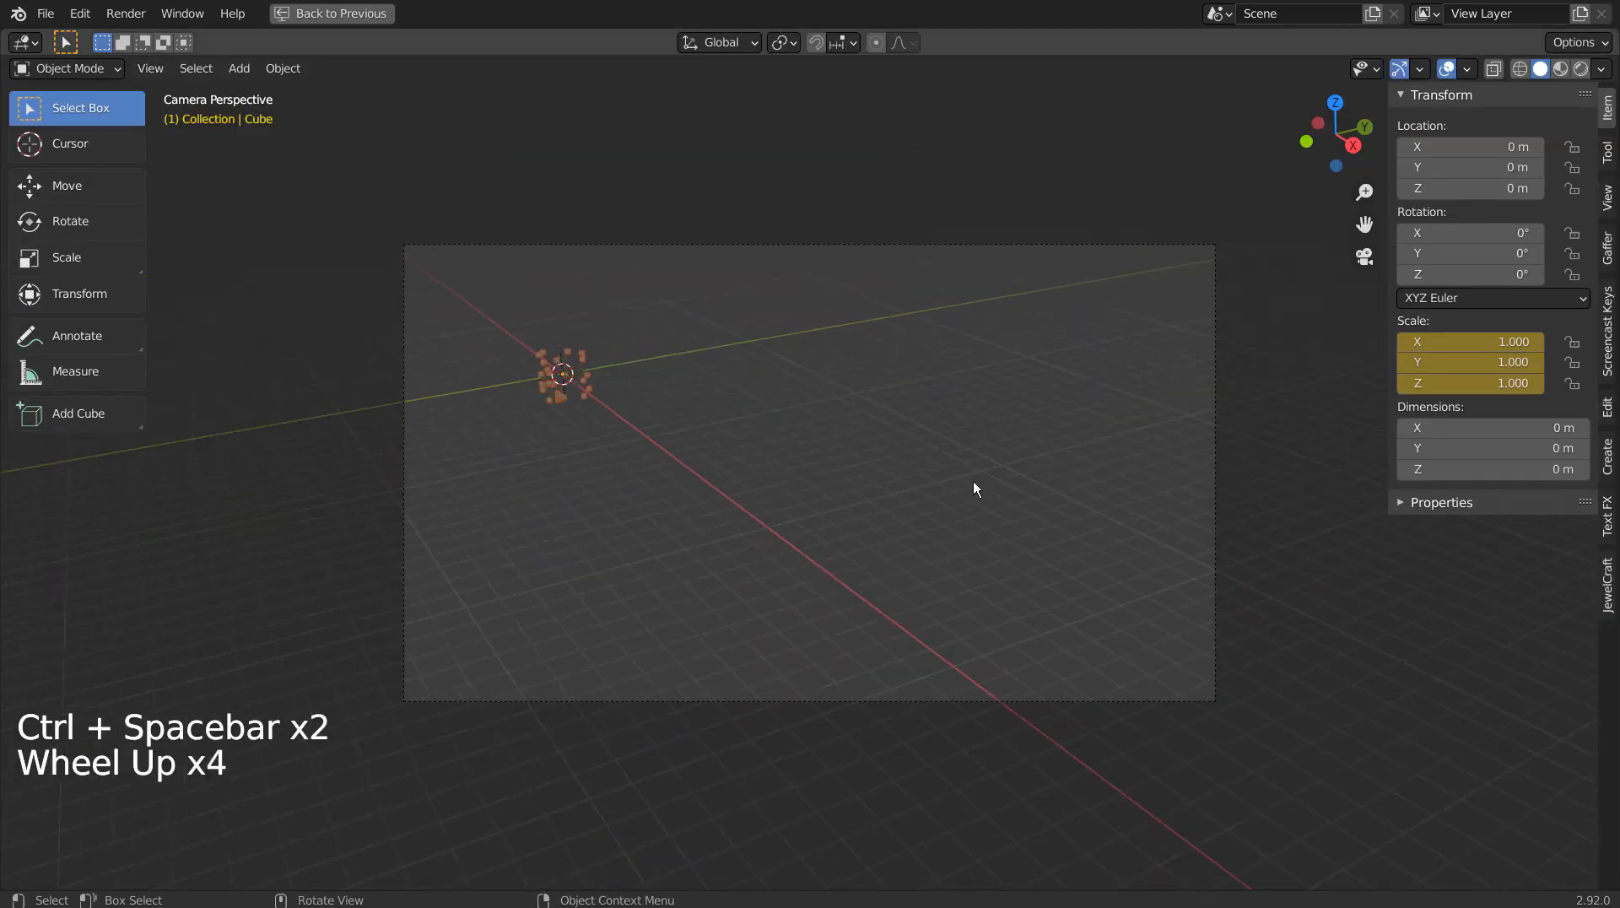
pyautogui.click(1085, 482)
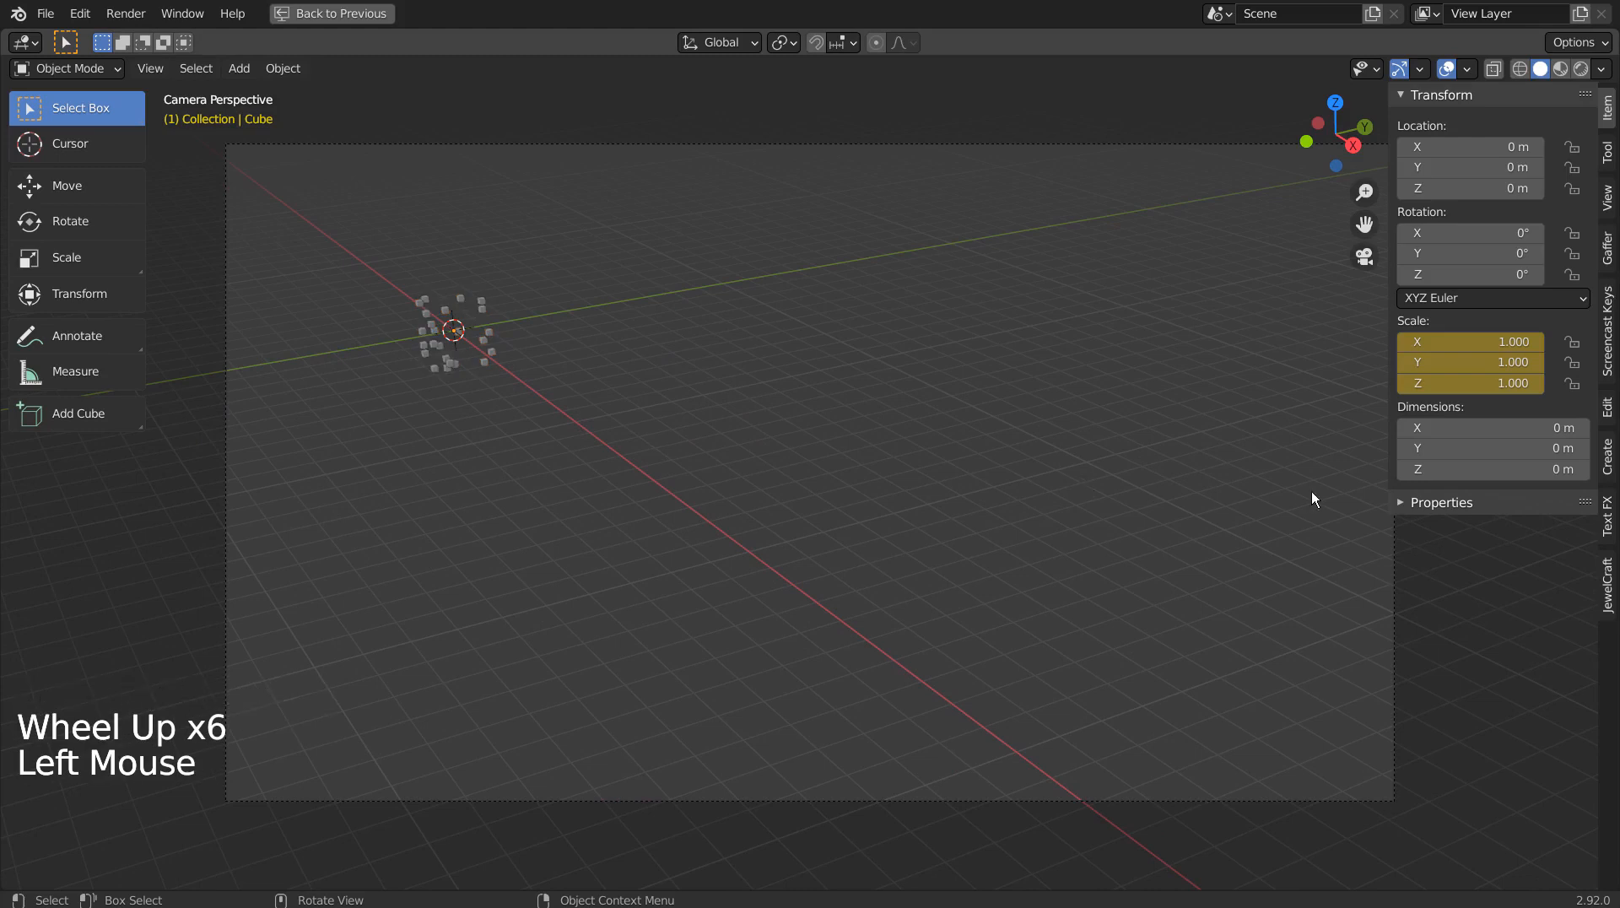
pyautogui.press('space')
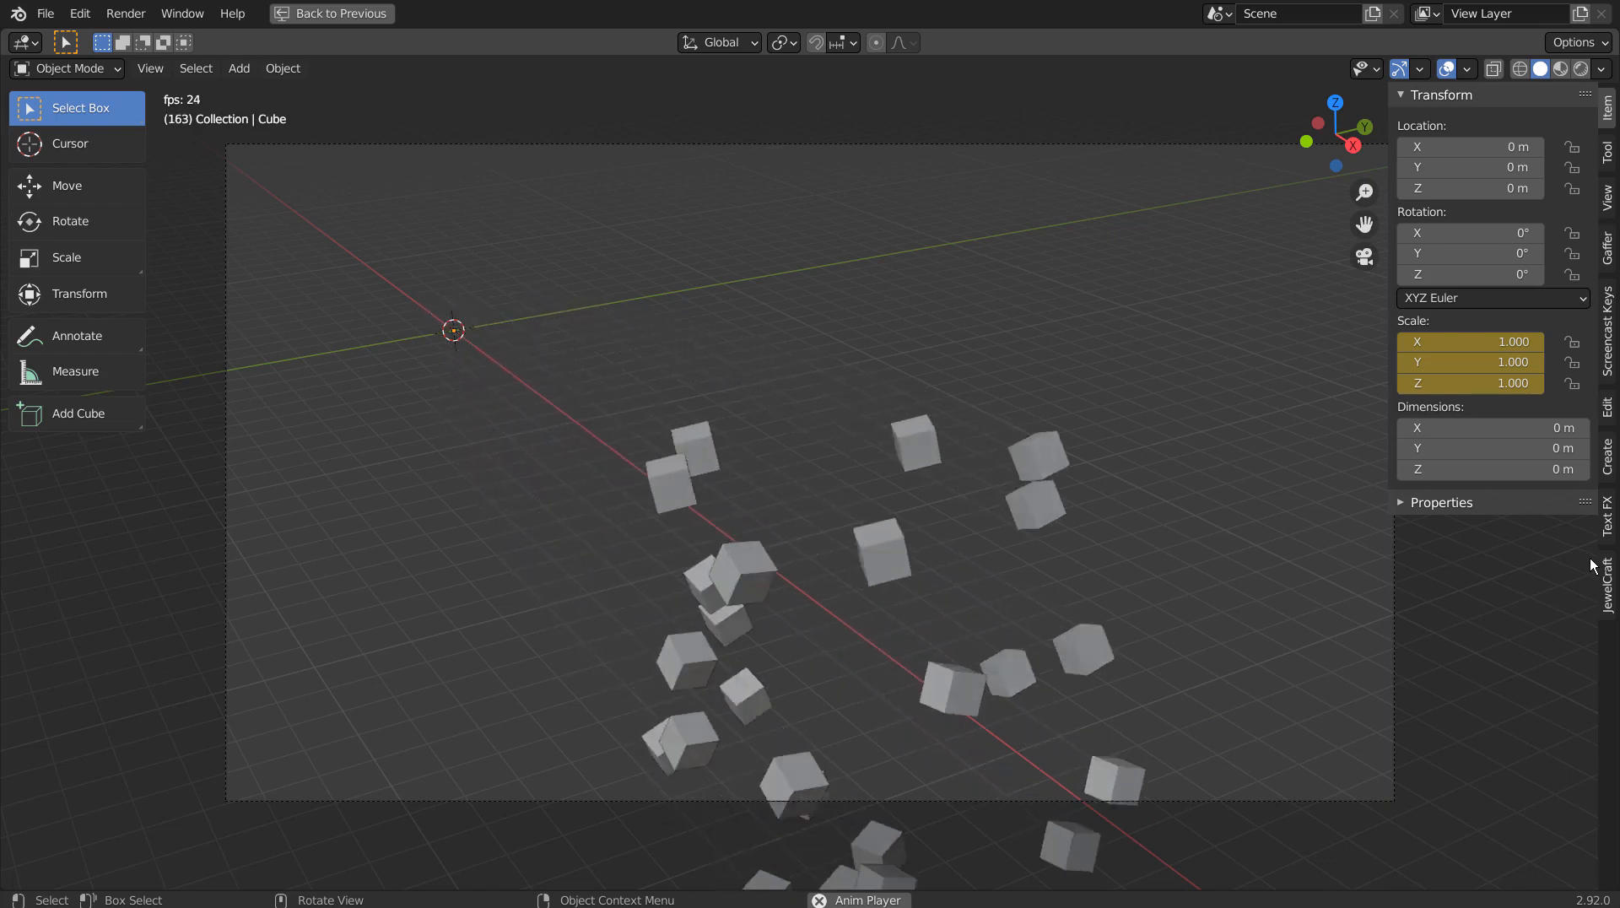
pyautogui.press('space')
pyautogui.hotkey('ctrl', 'space')
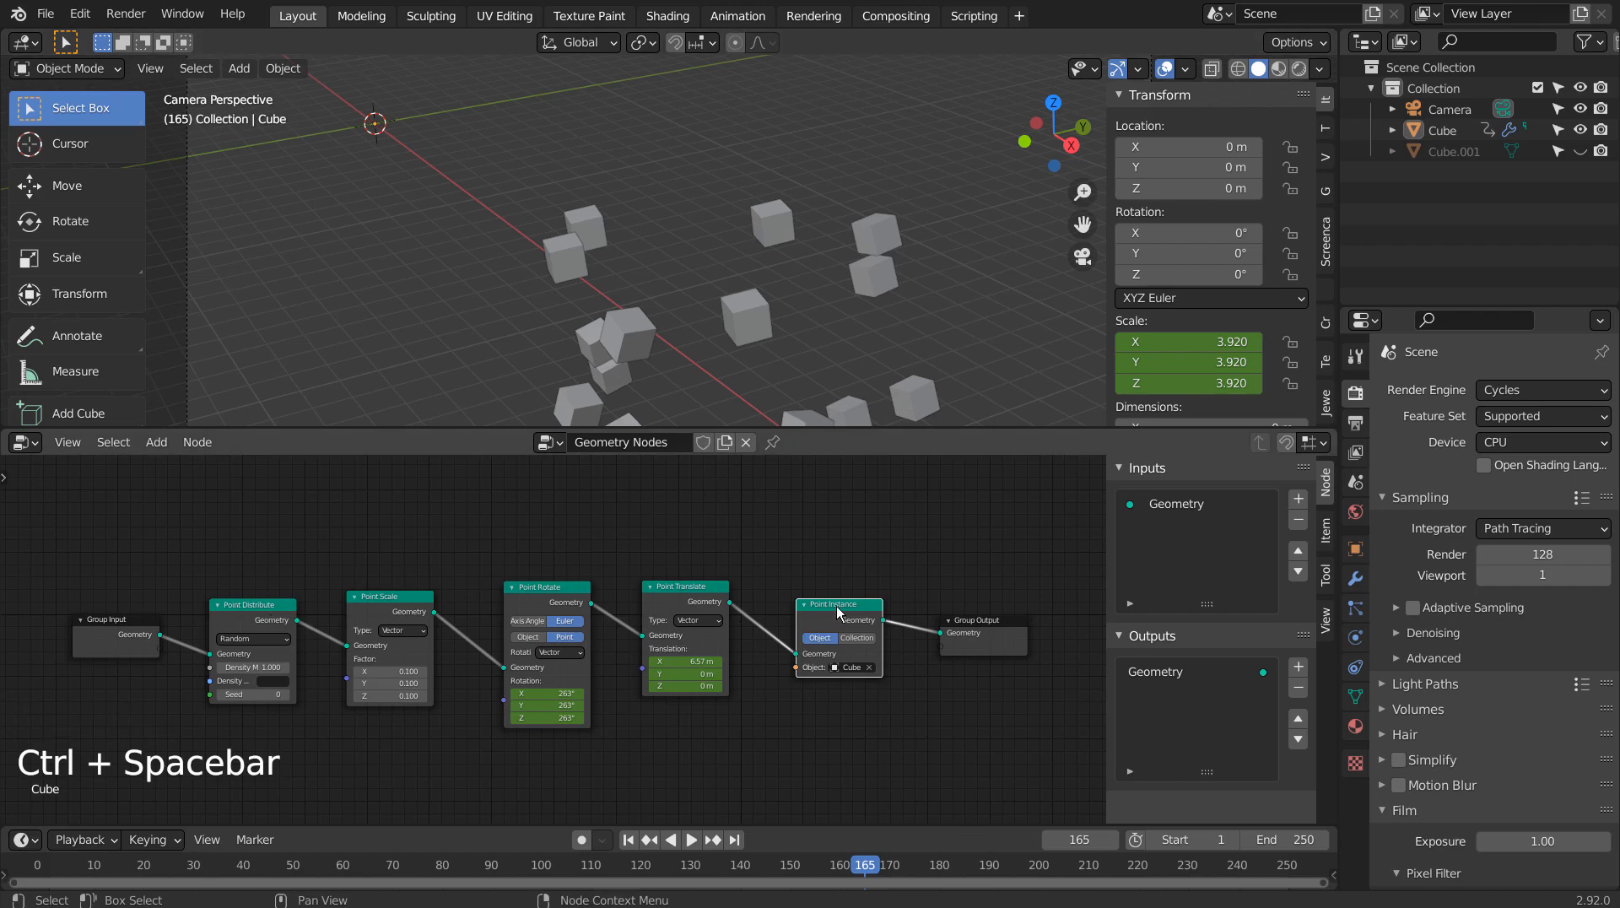
# At frame 1, set the Point Distribute node's Density Max to 0 and insert a keyframe.
pyautogui.click(253, 629)
pyautogui.click(628, 840)
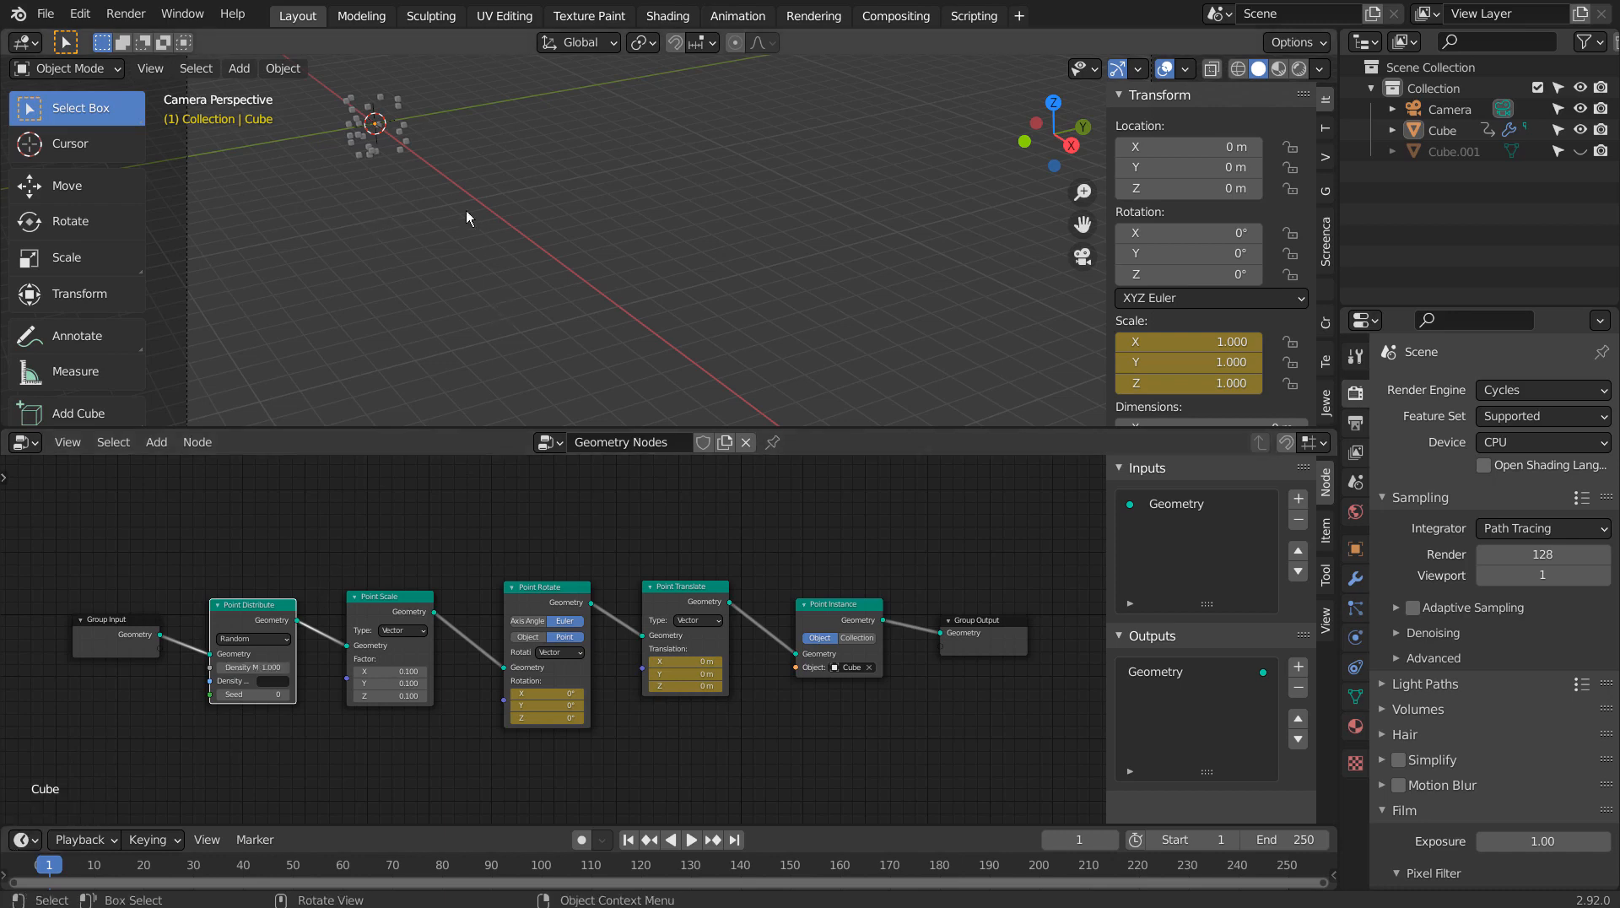
pyautogui.keyDown('shift'); pyautogui.moveTo(465, 210); pyautogui.dragTo(648, 323, button='middle'); pyautogui.keyUp('shift')
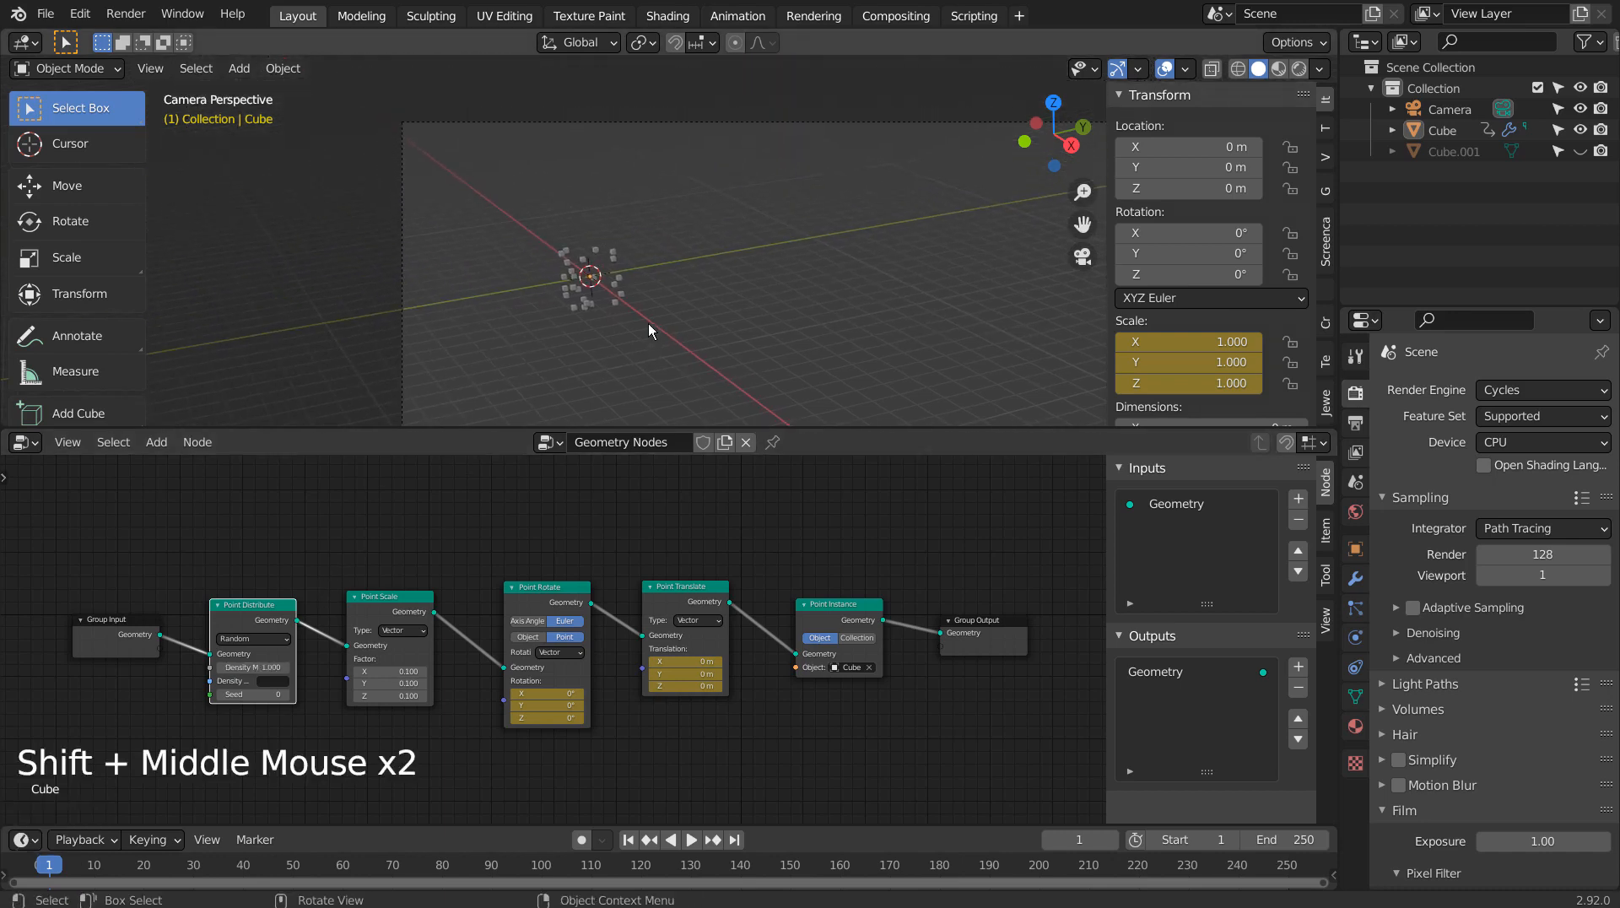
pyautogui.click(233, 668)
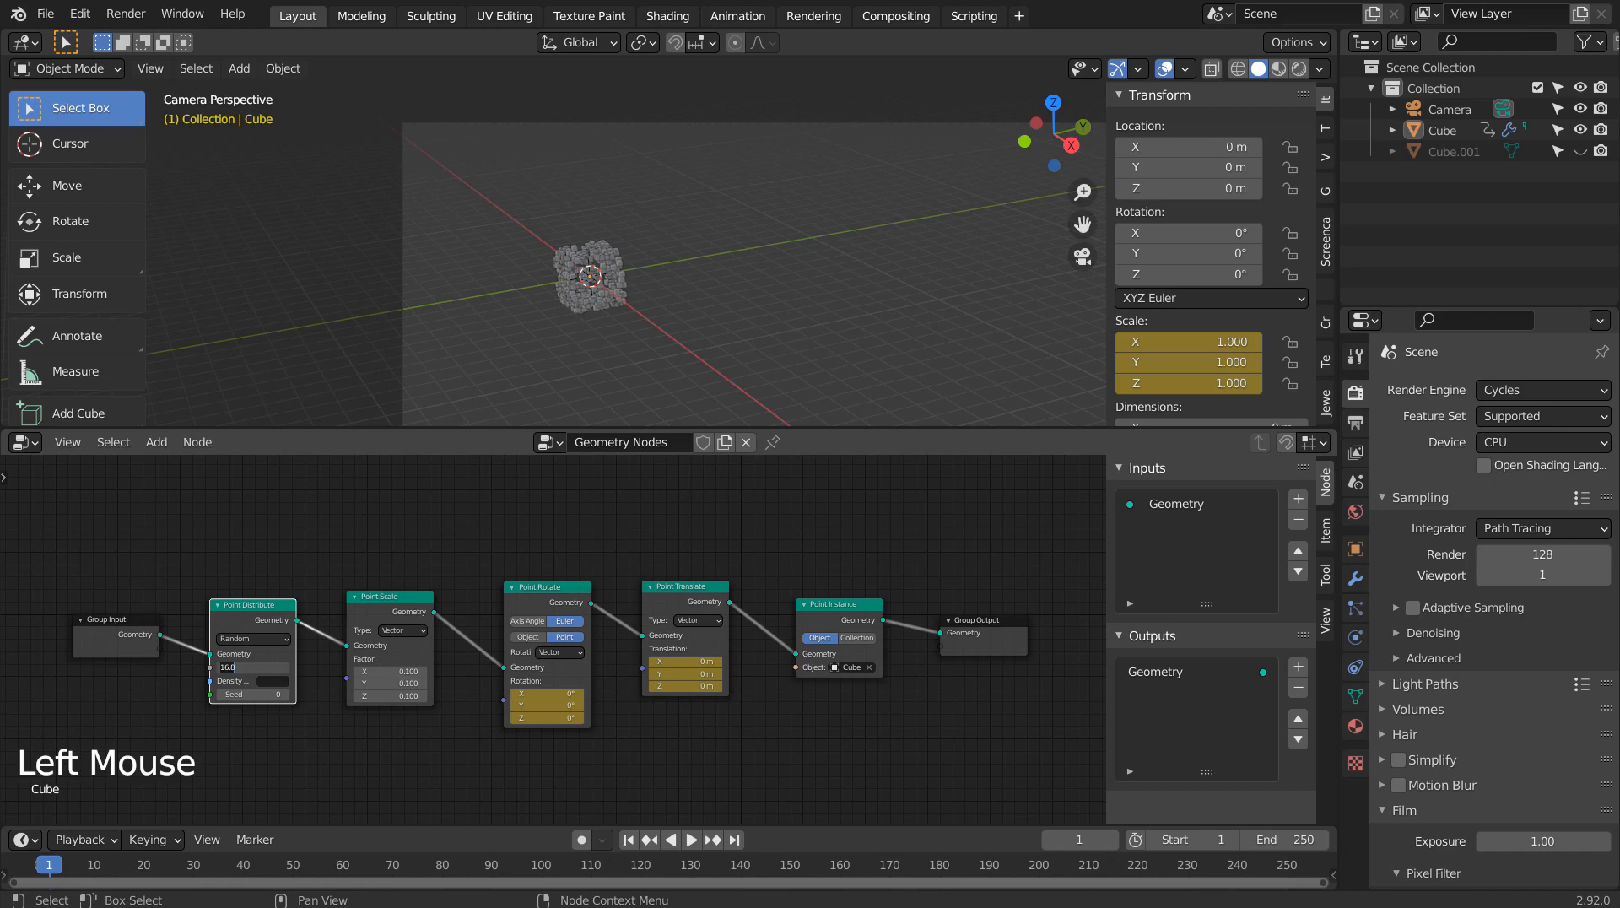
pyautogui.press('Return')
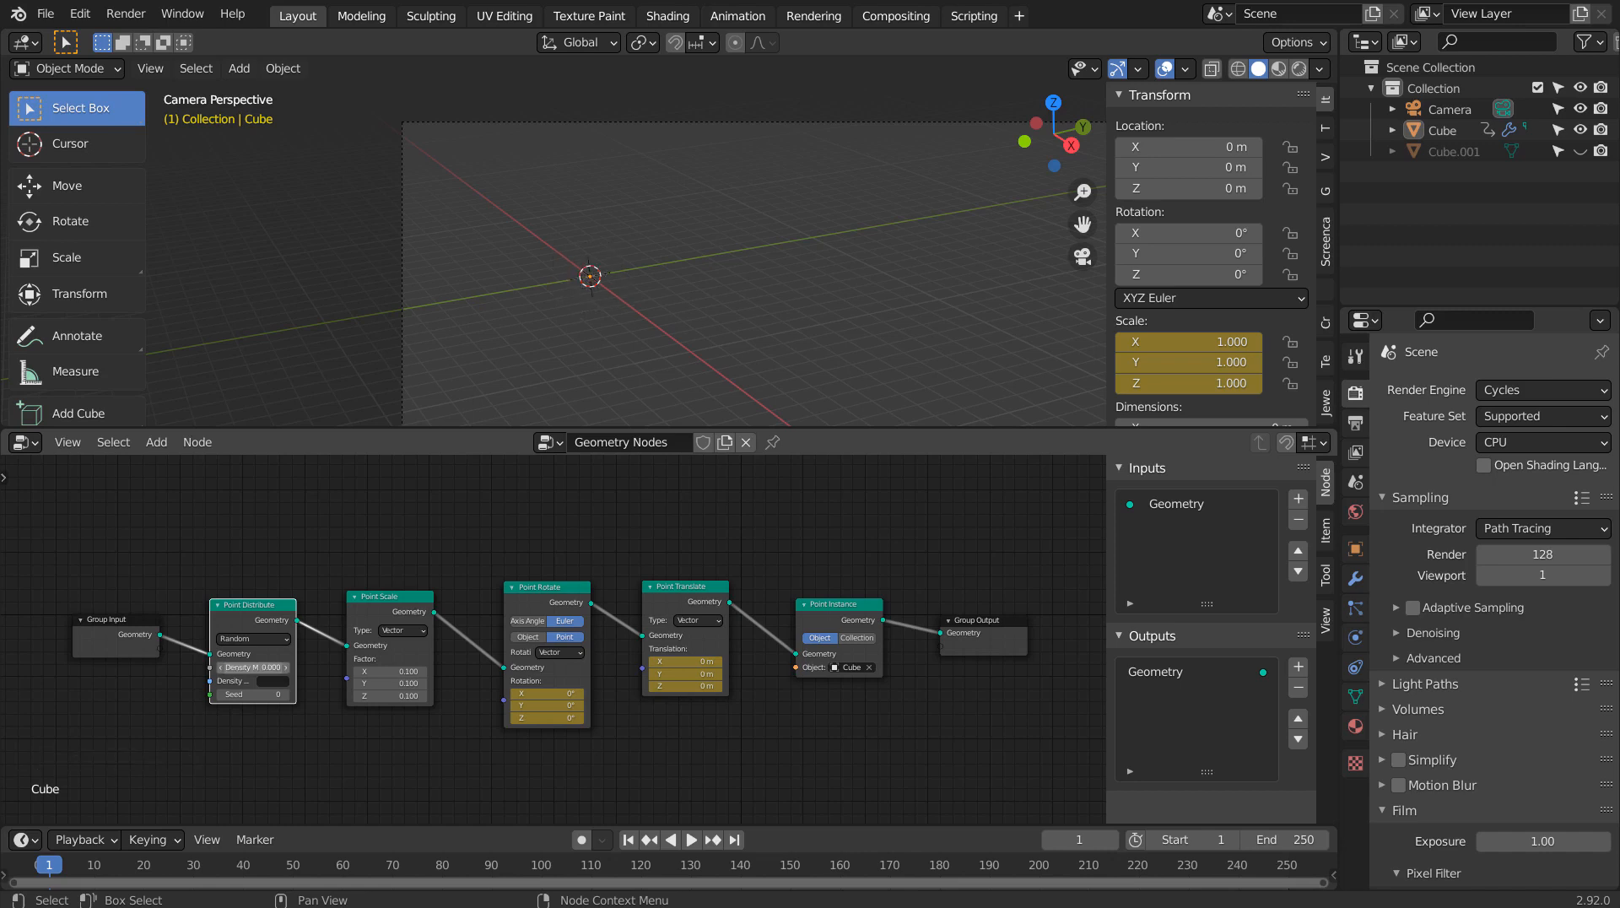
pyautogui.rightClick(235, 668)
pyautogui.rightClick(236, 669)
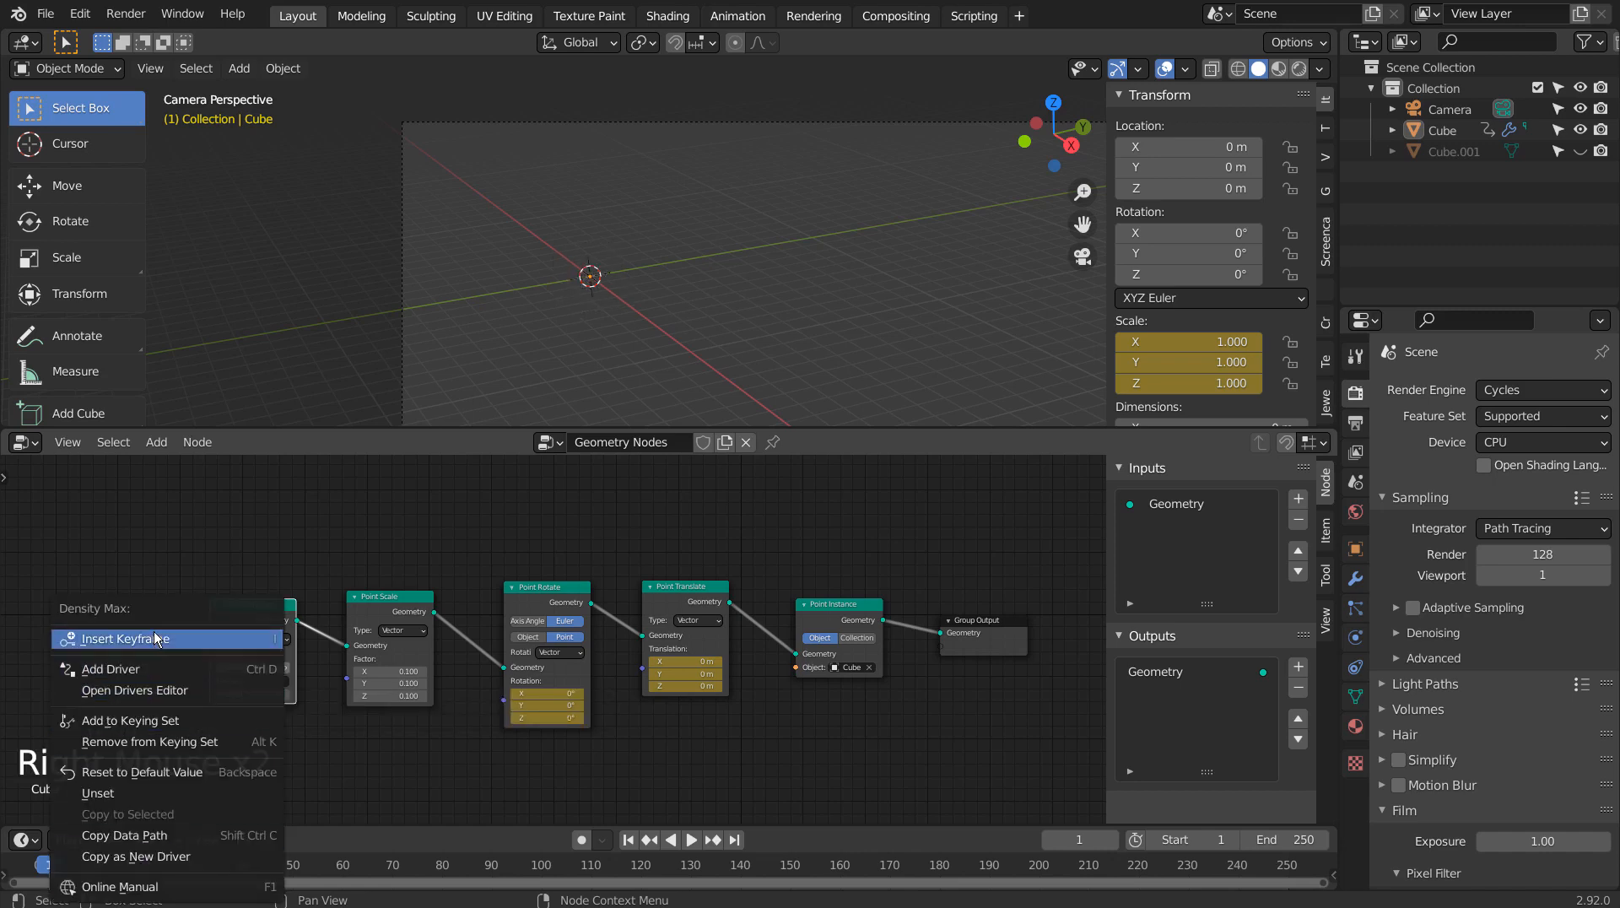
pyautogui.click(153, 631)
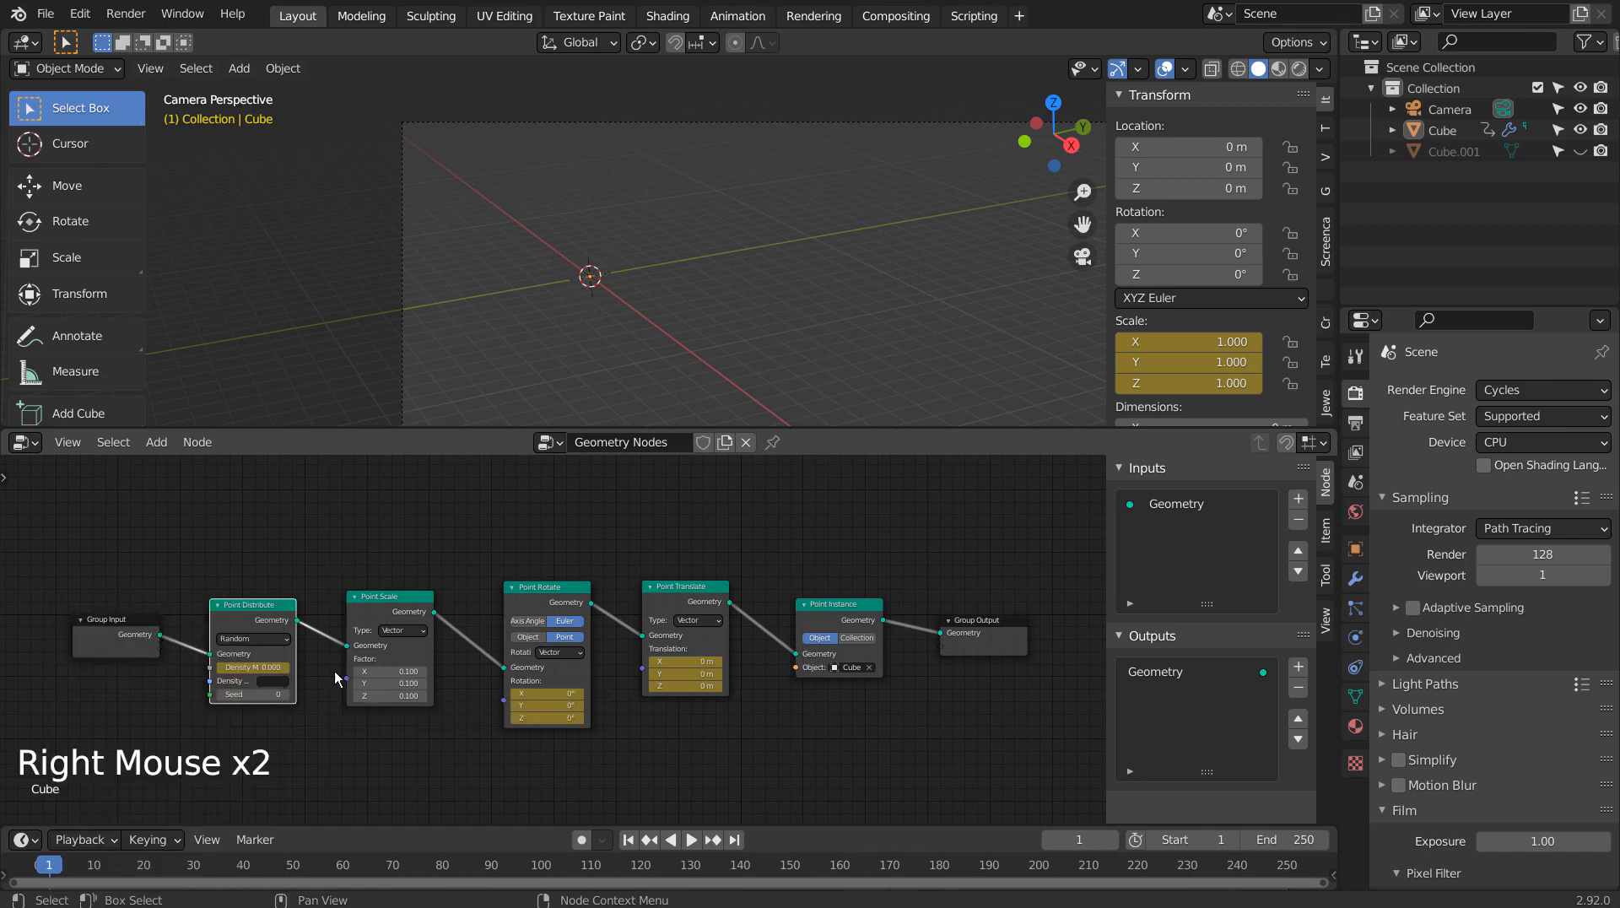
# At frame 250, set the Point Distribute node's Density Max to 16, keyframe it and save the file from frame 1.
pyautogui.click(1288, 869)
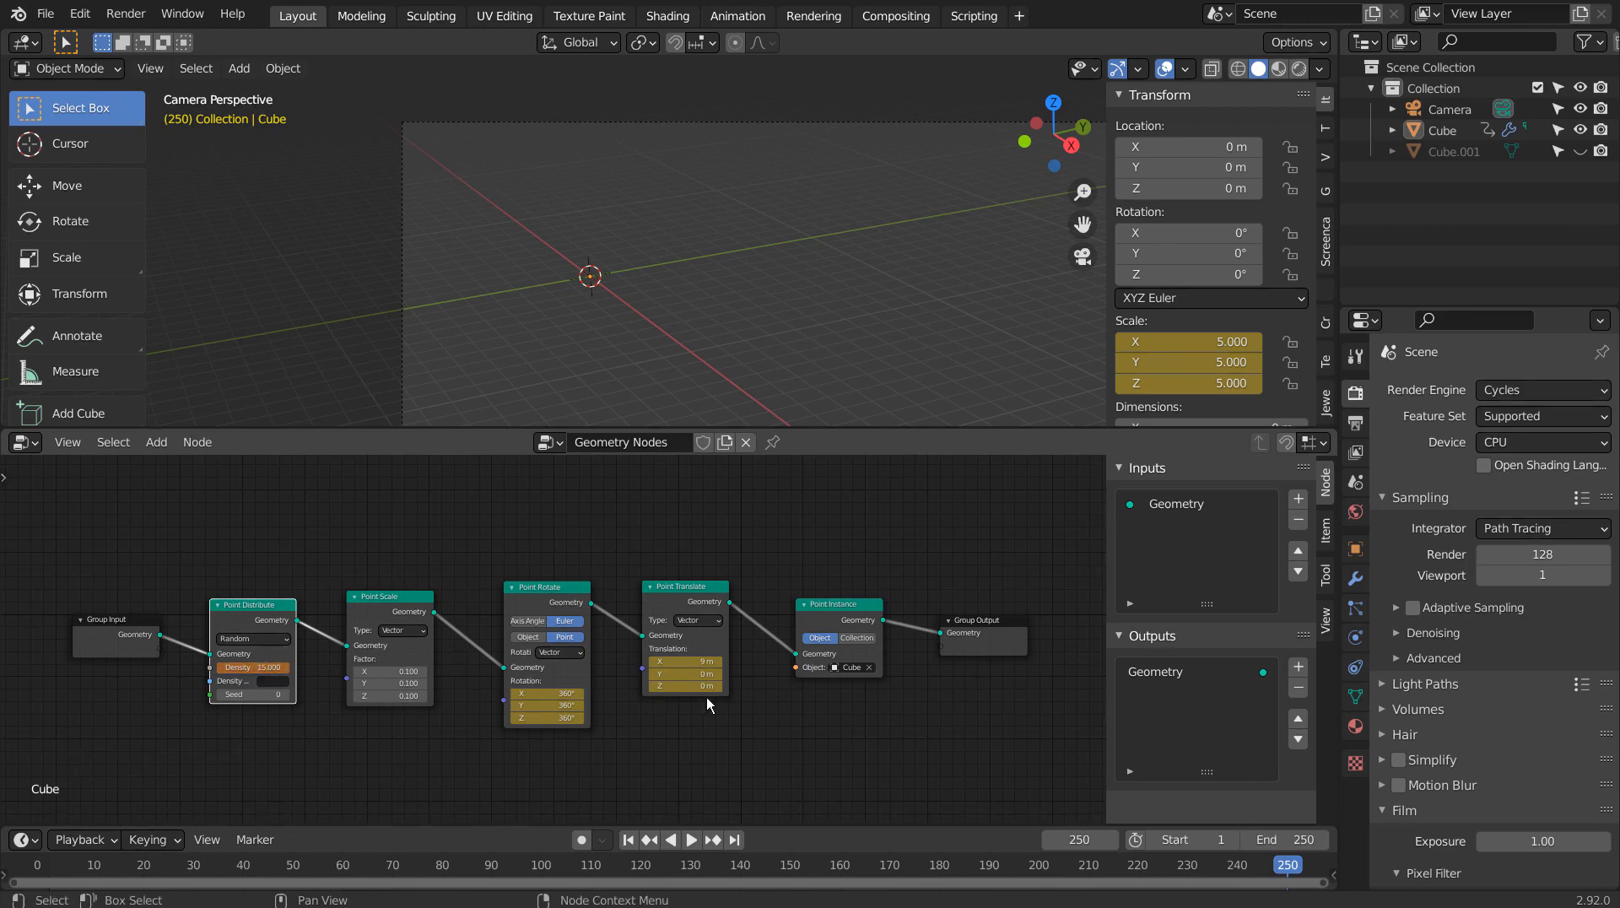
pyautogui.click(627, 840)
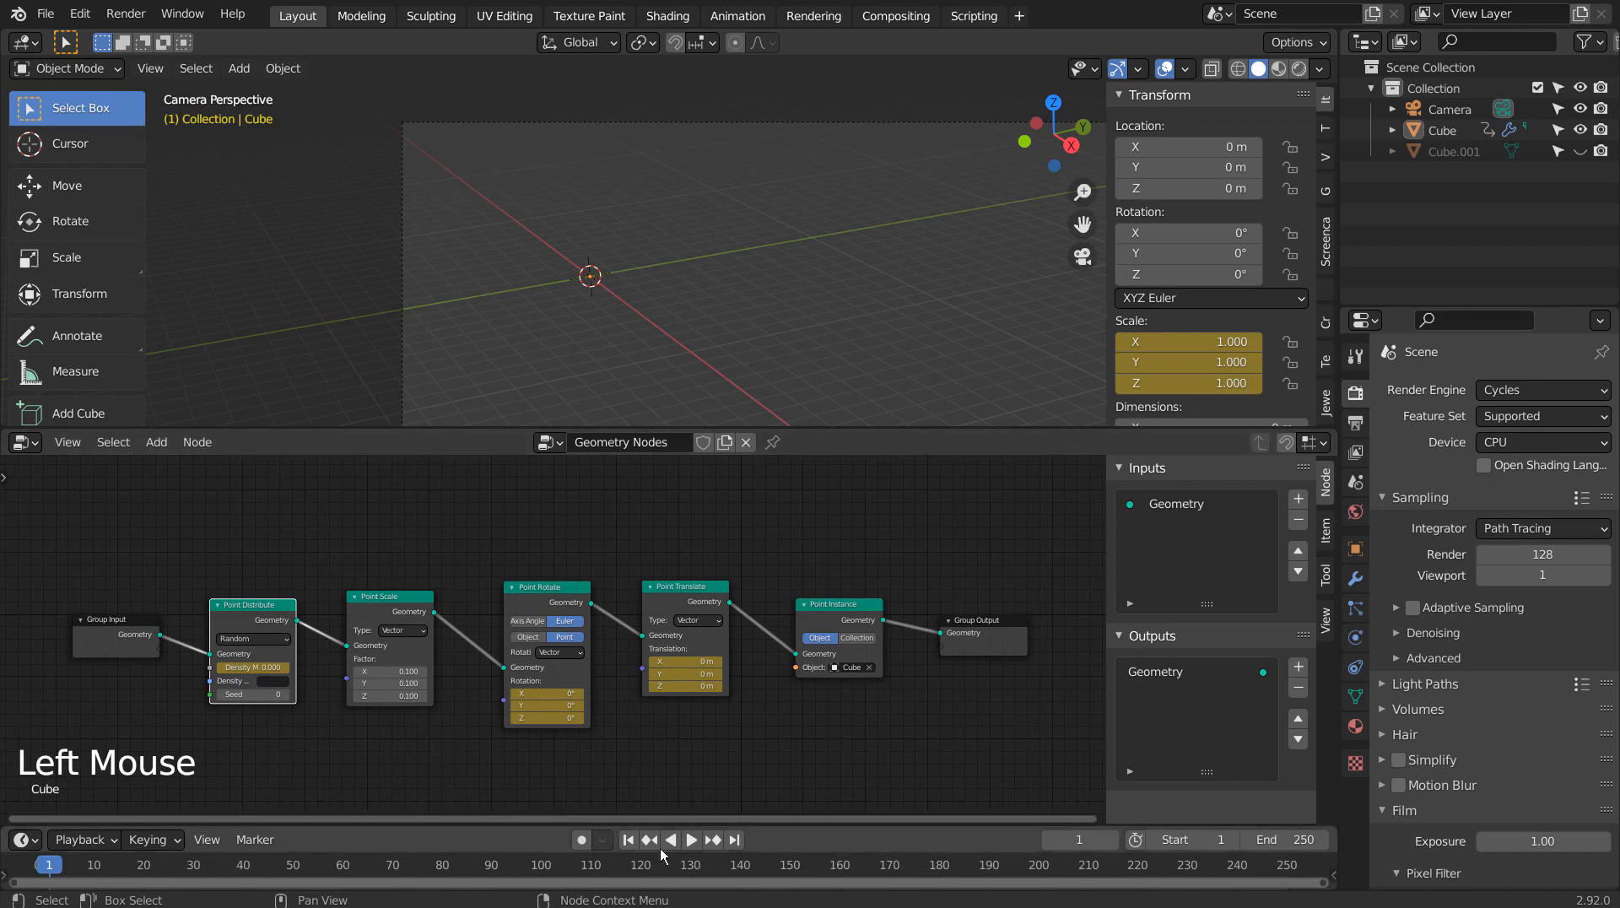
pyautogui.doubleClick(732, 839)
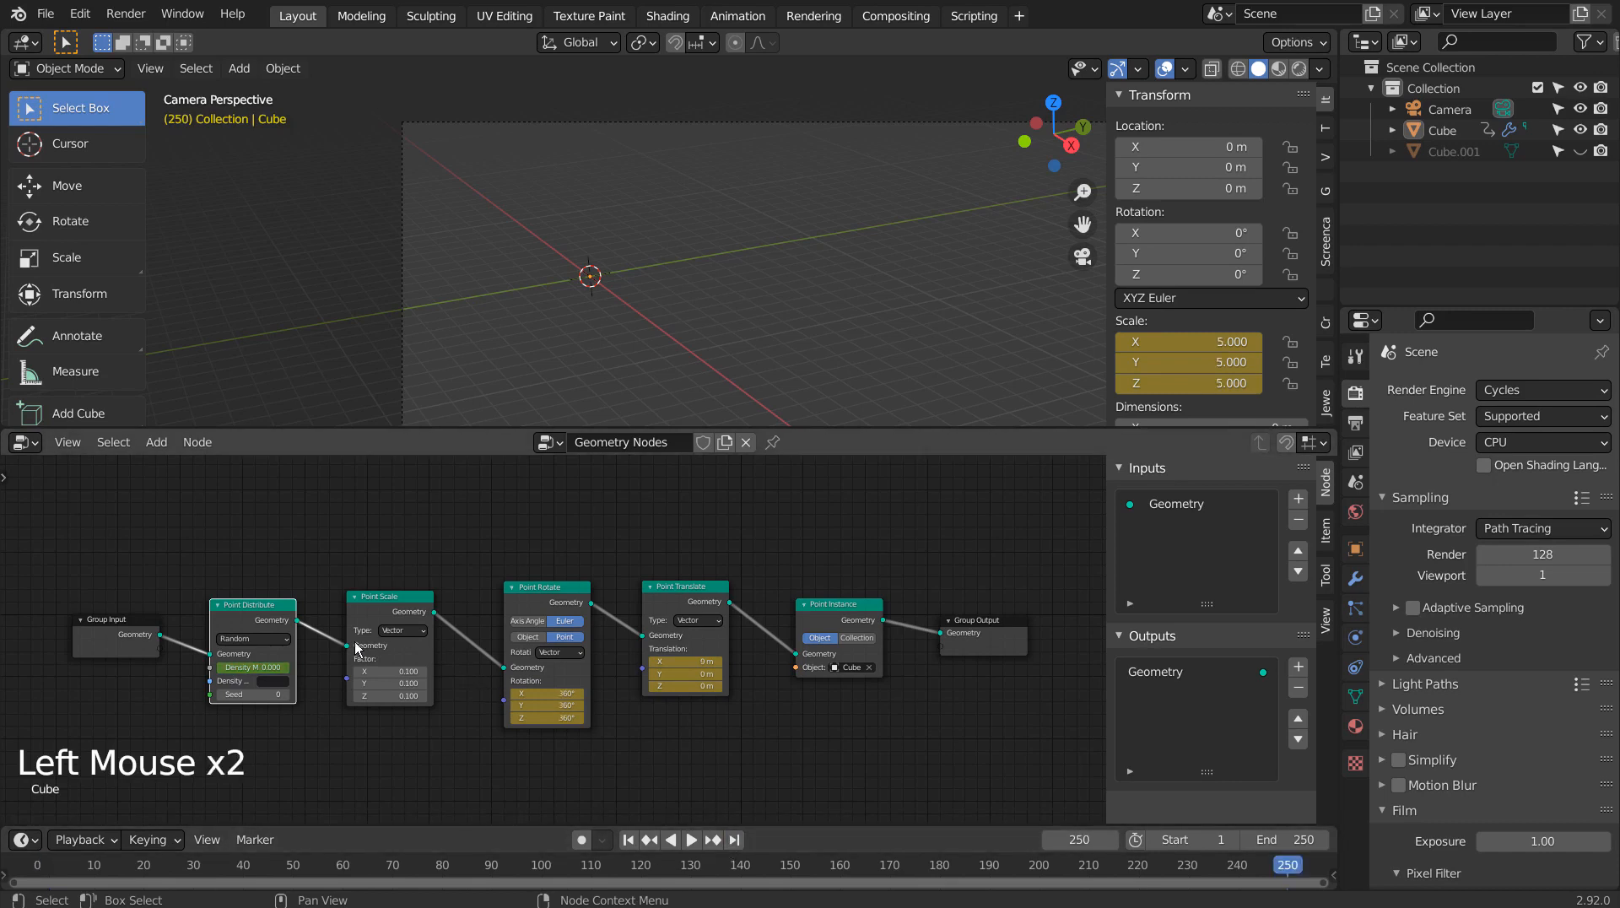
pyautogui.rightClick(260, 667)
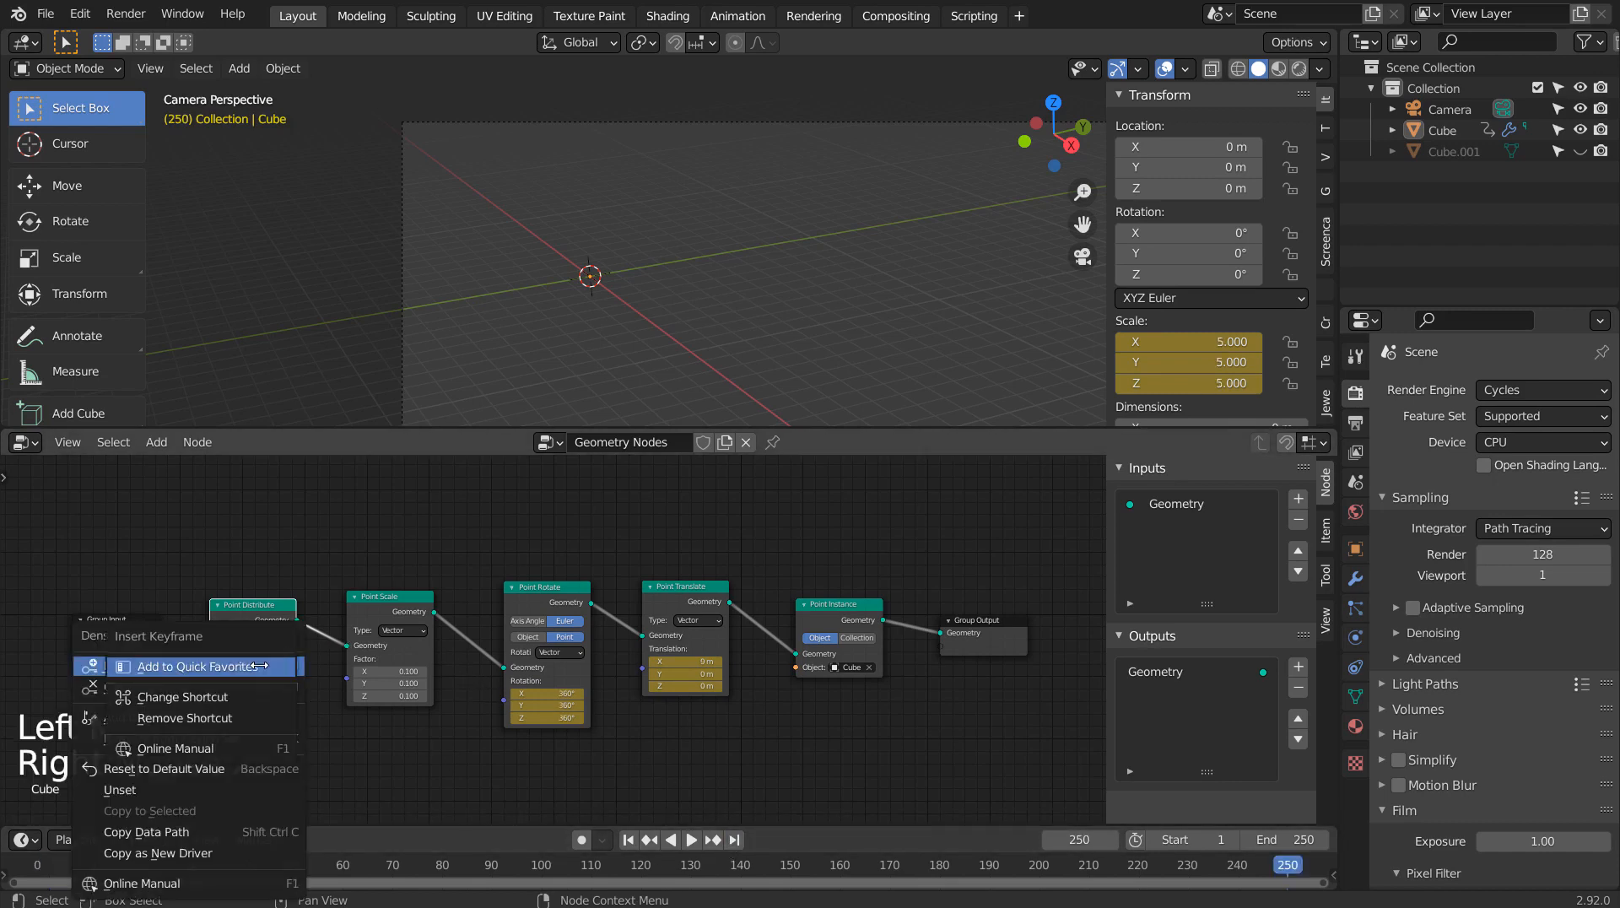
pyautogui.click(203, 666)
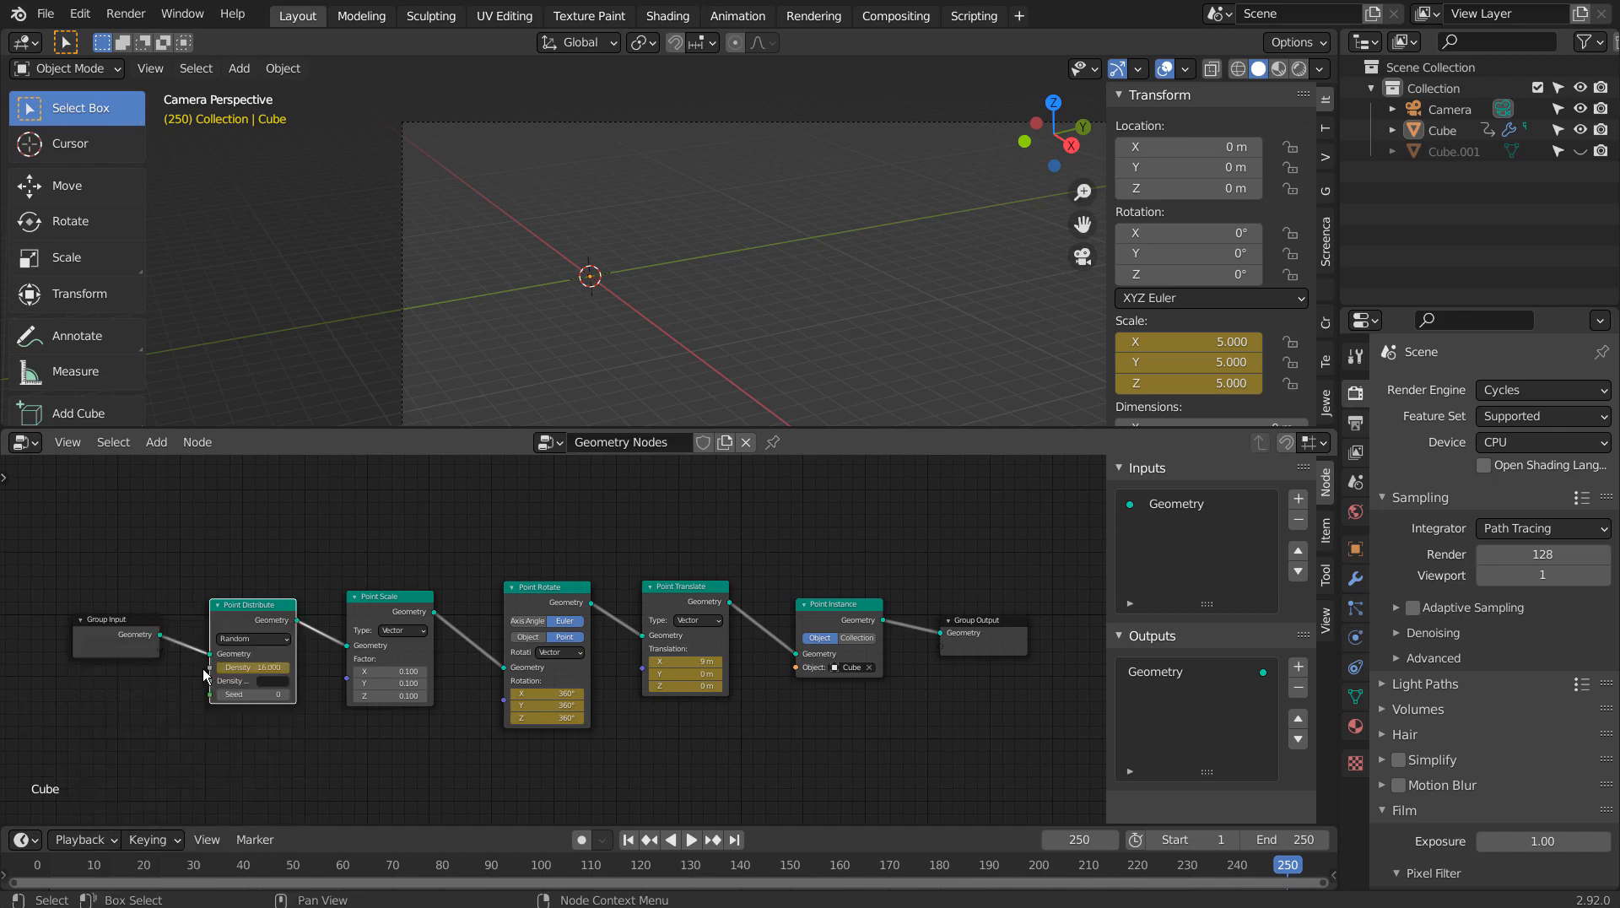
pyautogui.click(628, 838)
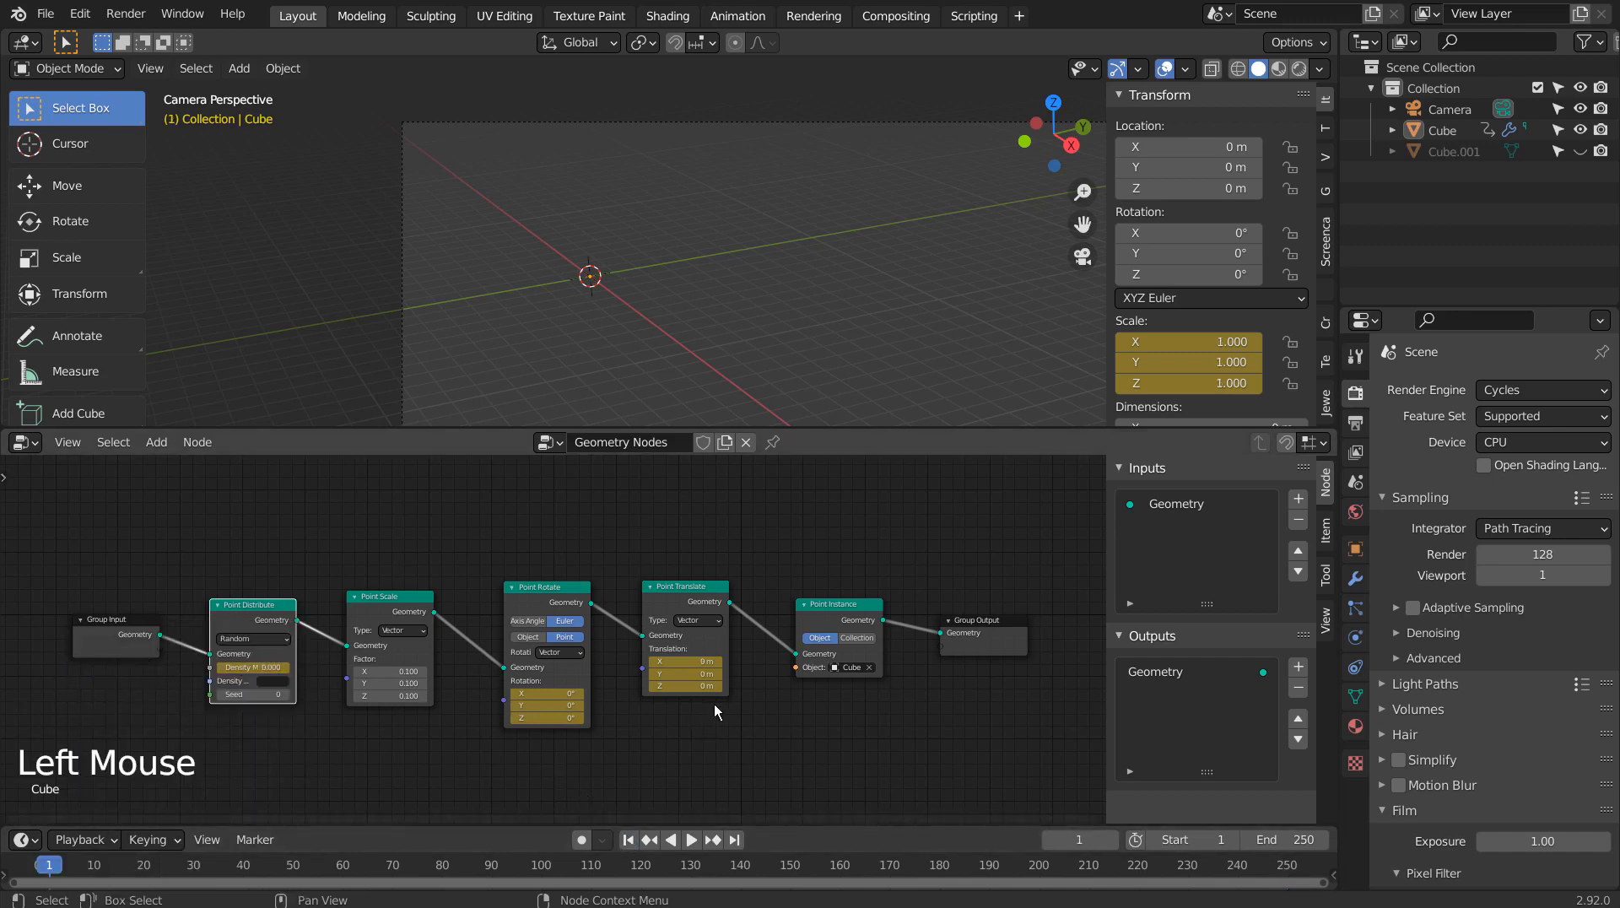
pyautogui.hotkey('ctrl', 's')
# Play the animation in a maximized 3D viewport to preview the animated density, stop it and return to frame 1.
pyautogui.hotkey('ctrl', 'space')
pyautogui.keyDown('shift'); pyautogui.moveTo(1009, 563); pyautogui.dragTo(766, 280, button='middle'); pyautogui.keyUp('shift')
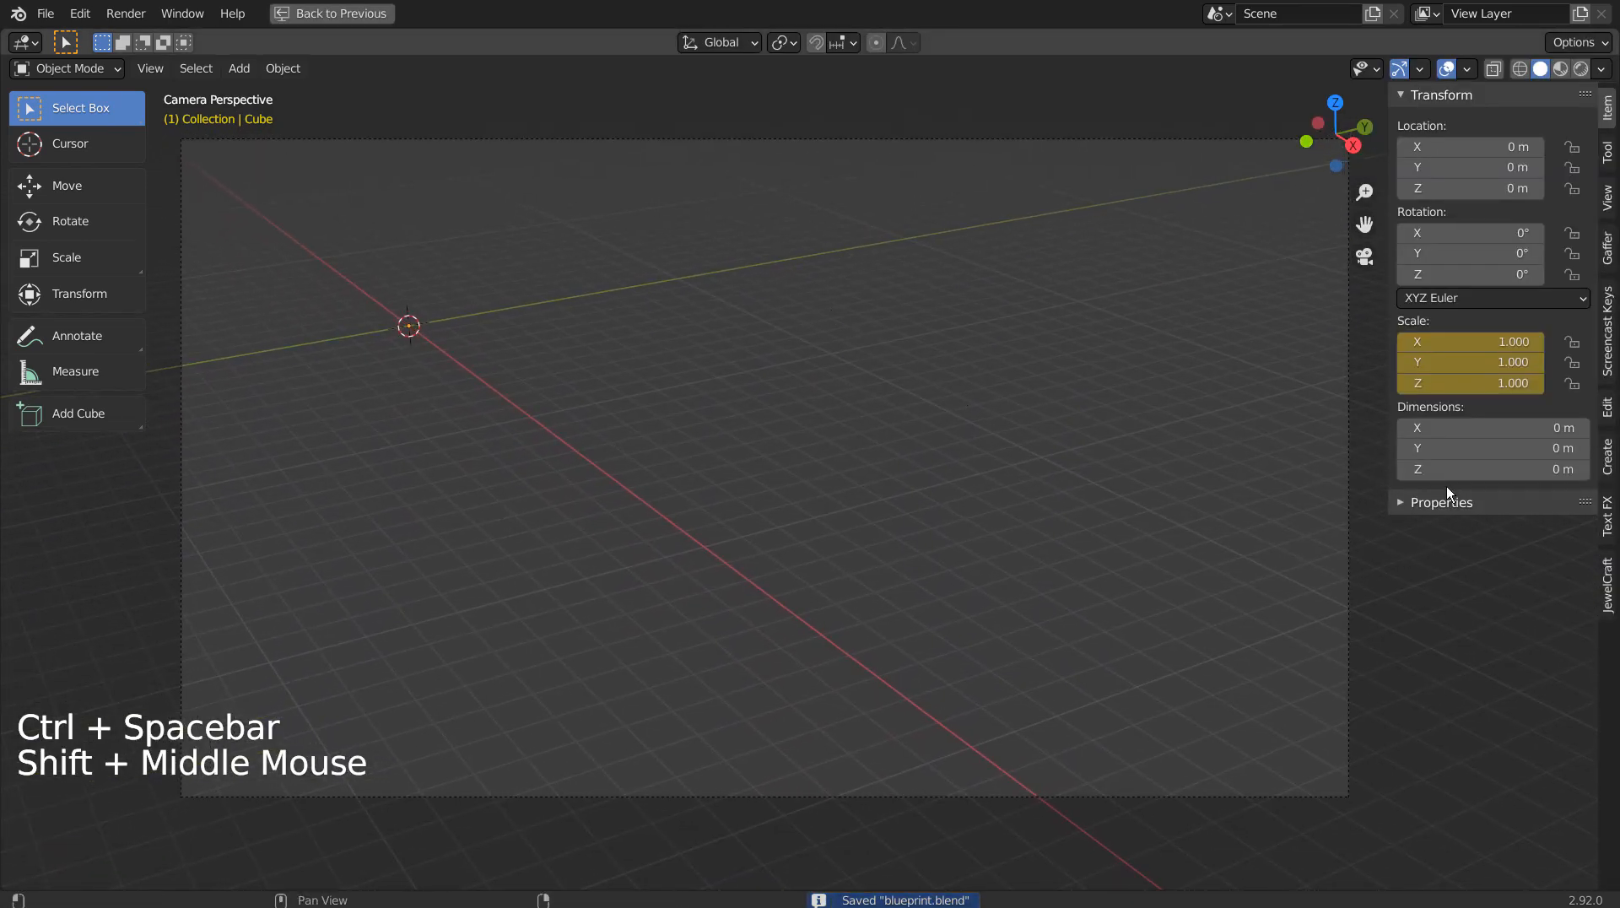
pyautogui.press('space')
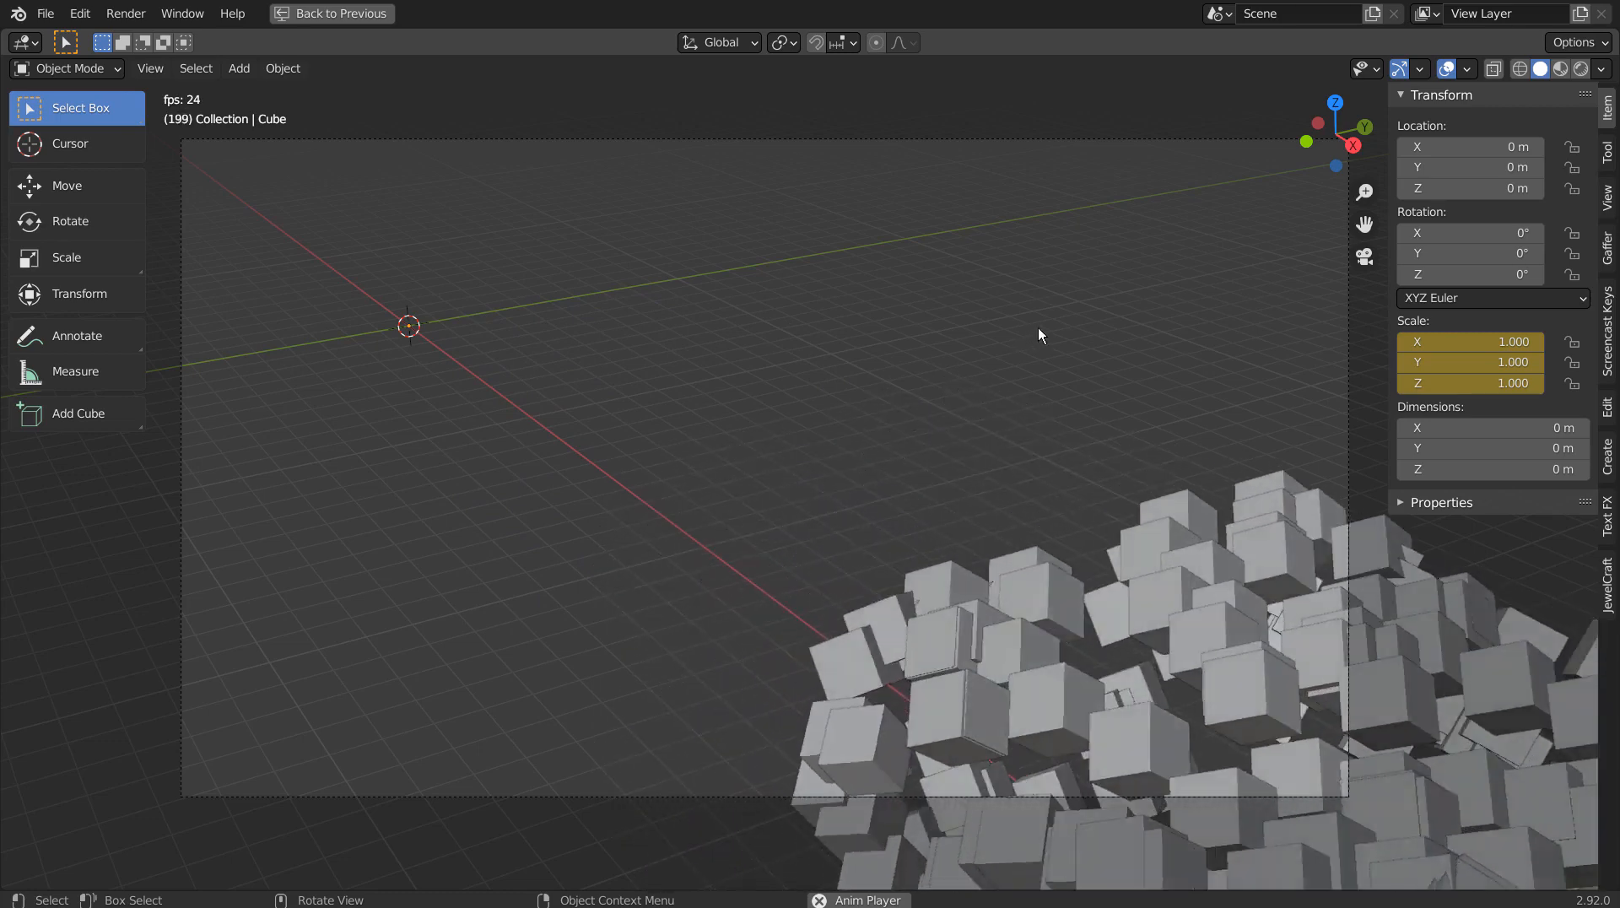
pyautogui.press('space')
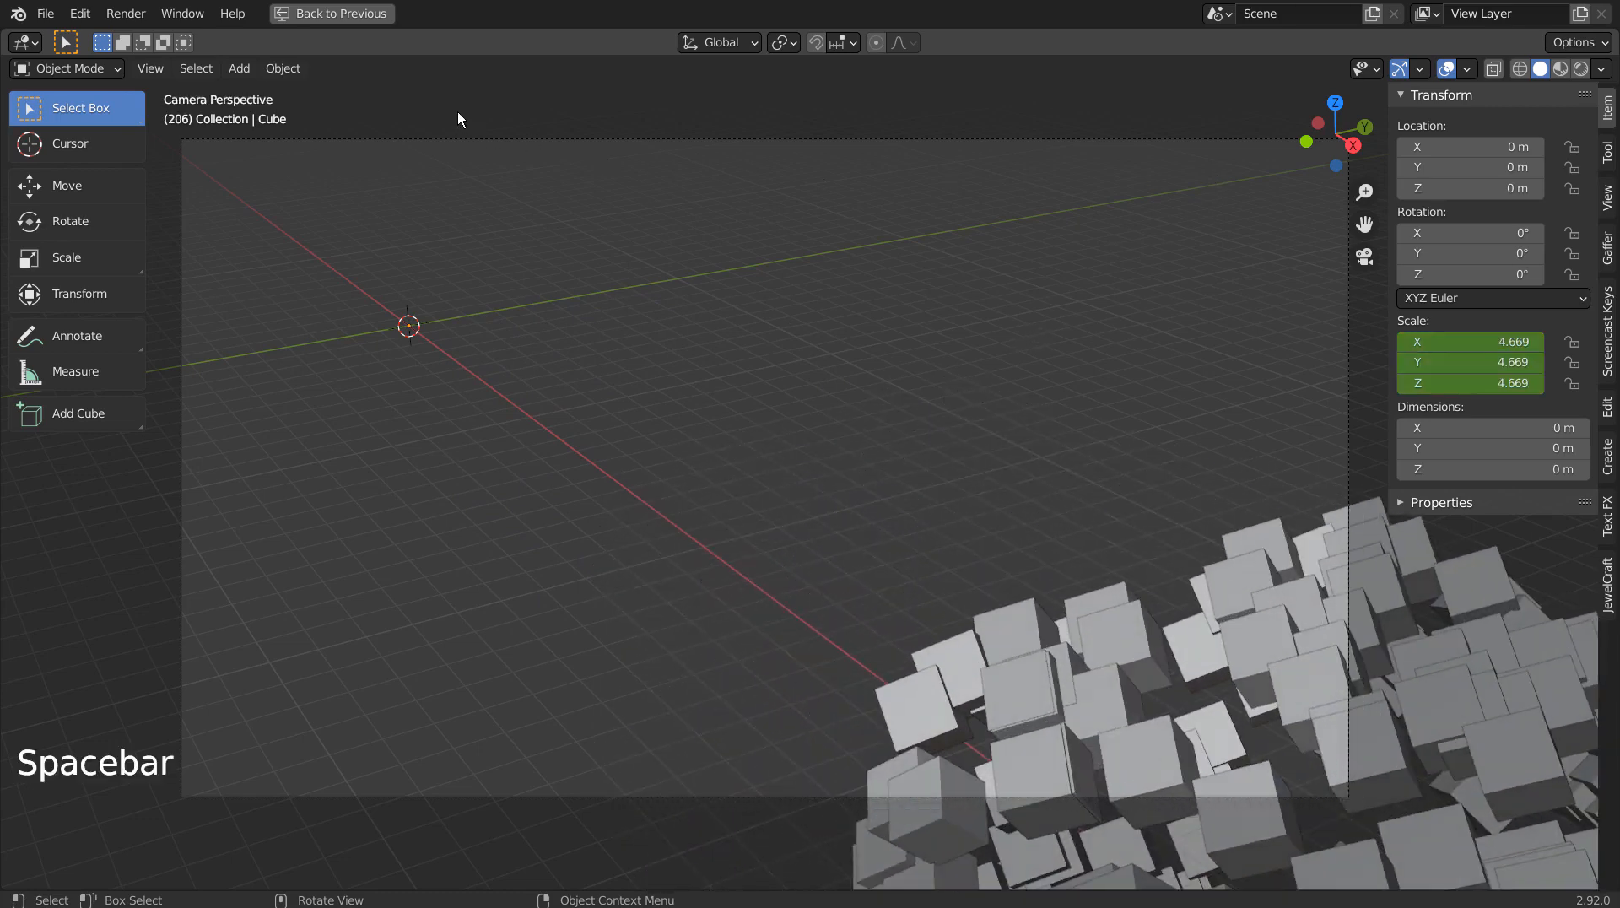
pyautogui.hotkey('ctrl', 'space')
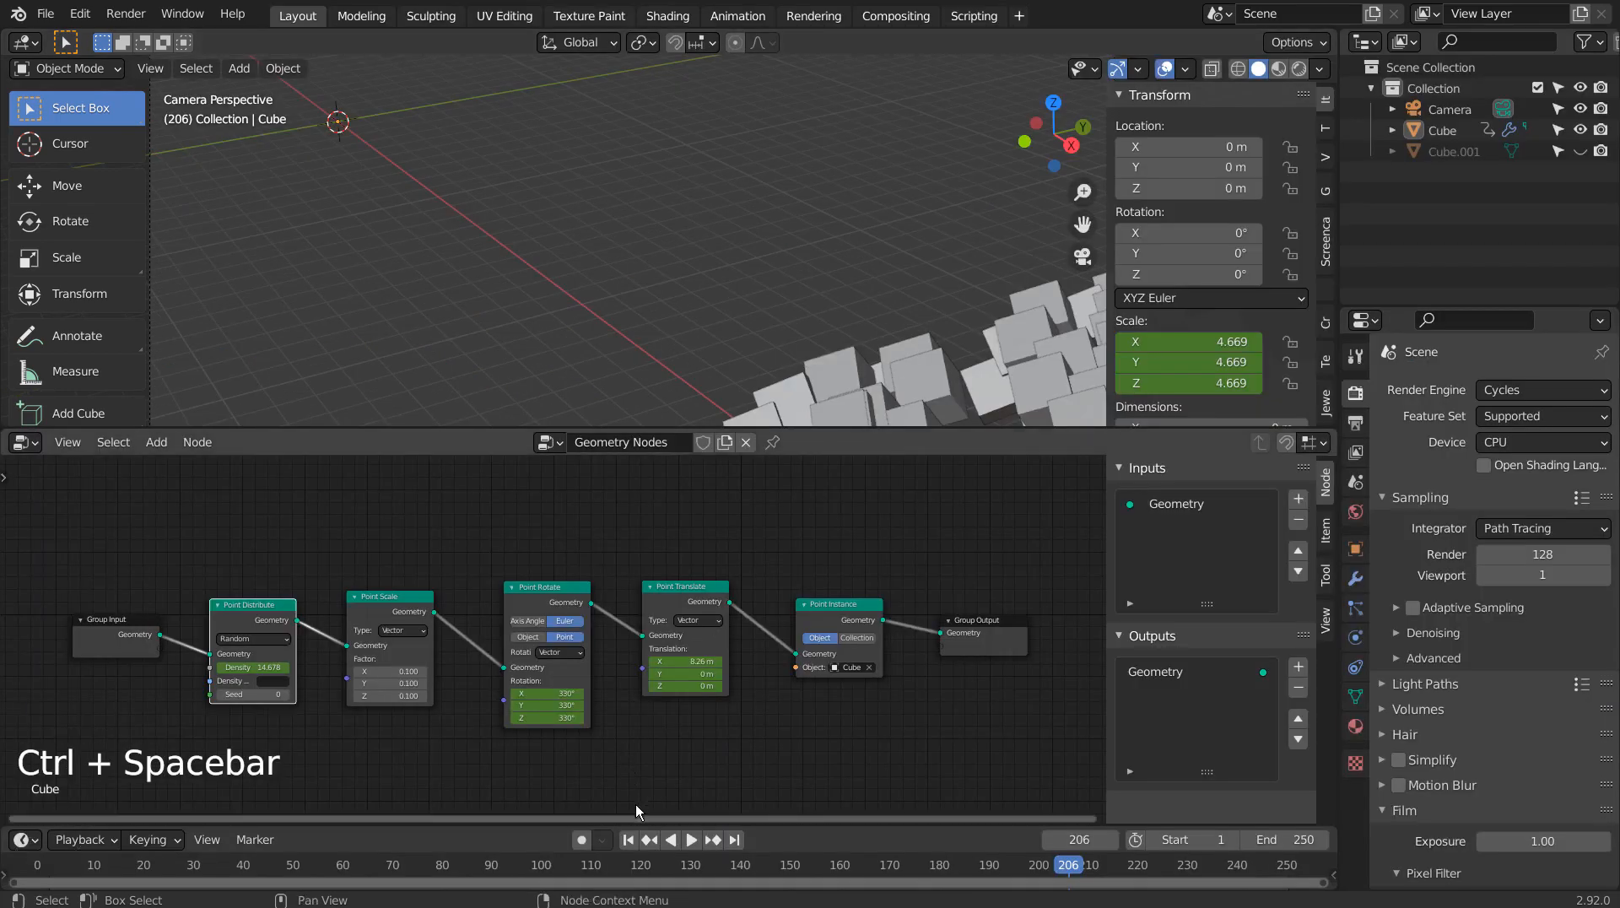
pyautogui.click(628, 840)
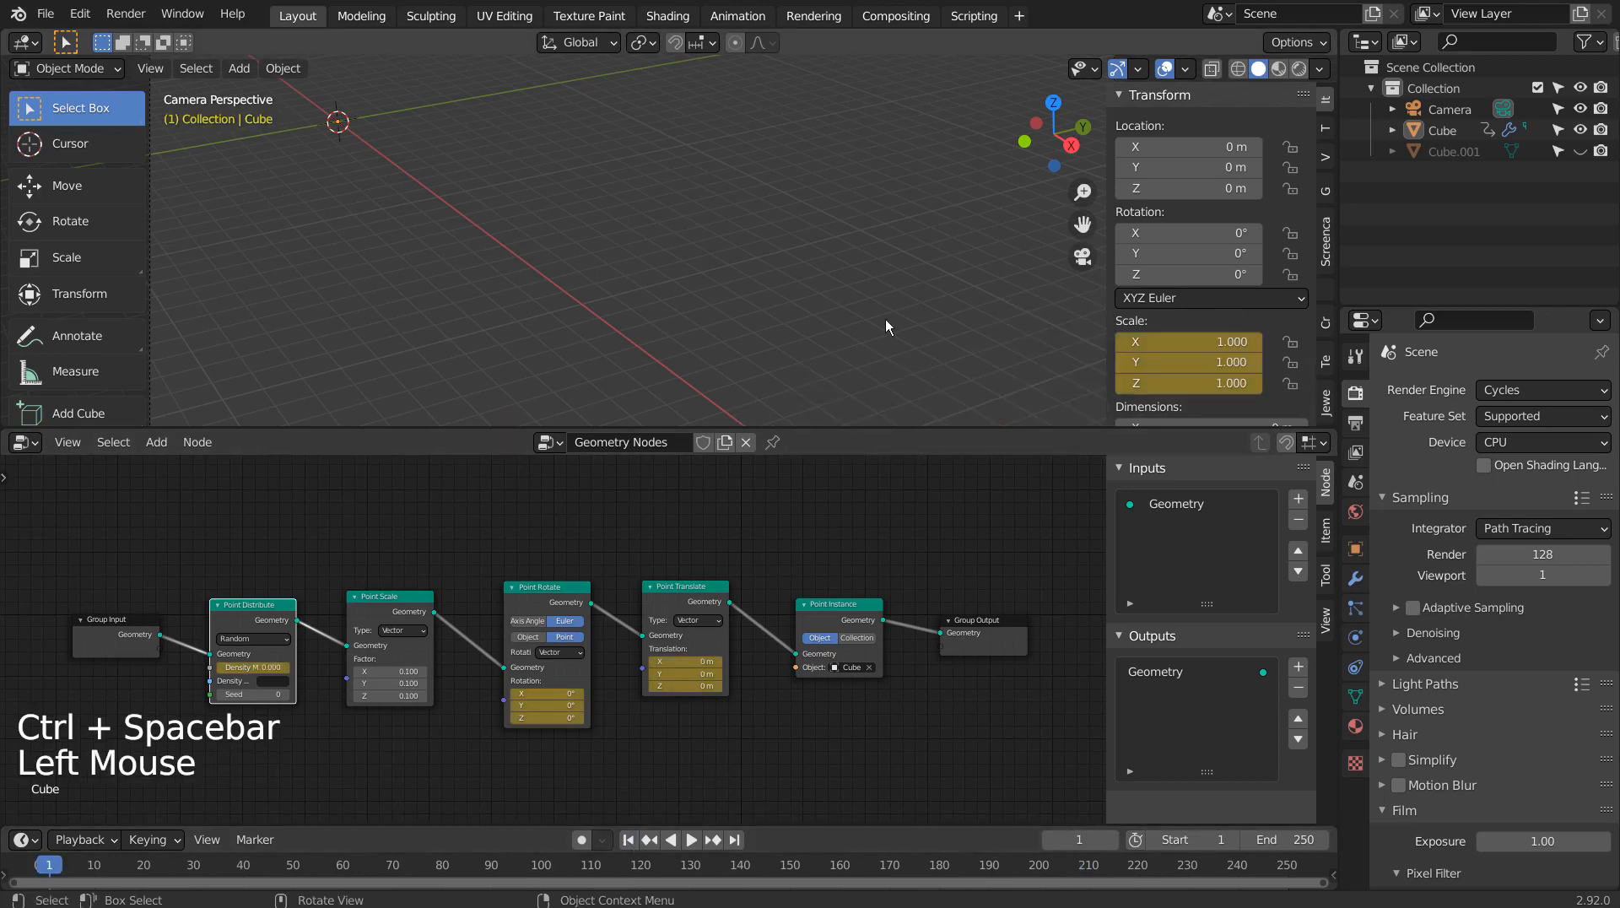
# Try changing the object's Y and X rotation at frame 139 and undo the changes.
pyautogui.click(733, 867)
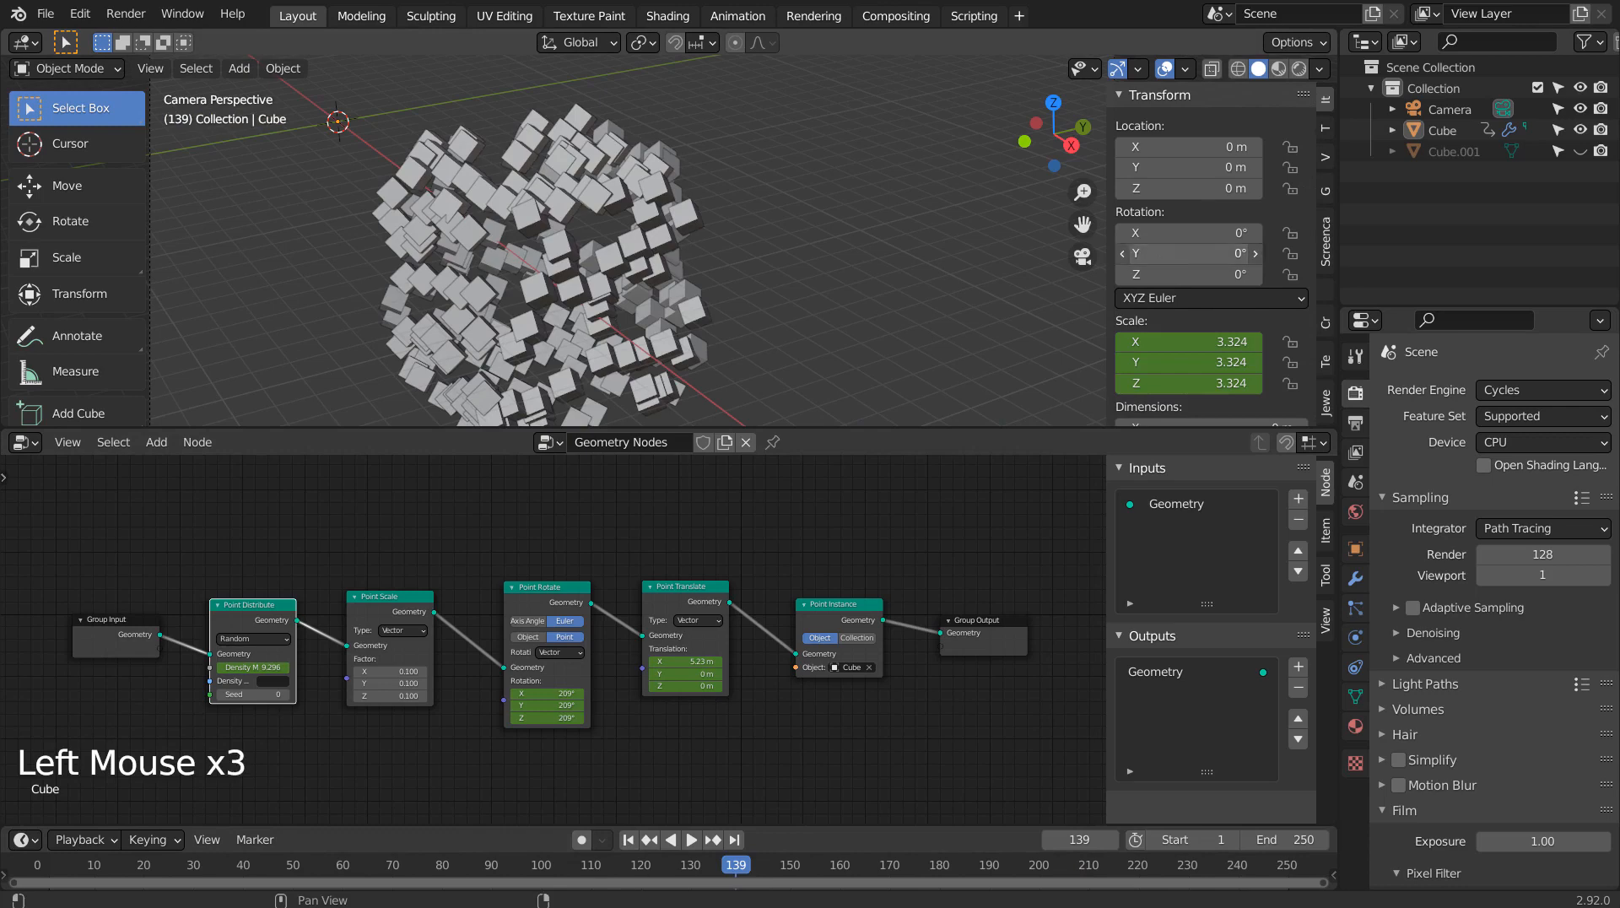
pyautogui.moveTo(1190, 253); pyautogui.dragTo(1244, 234)
pyautogui.hotkey('ctrl', 'z')
pyautogui.hotkey('ctrl', 'z')
pyautogui.click(1178, 233)
pyautogui.hotkey('ctrl', 'z')
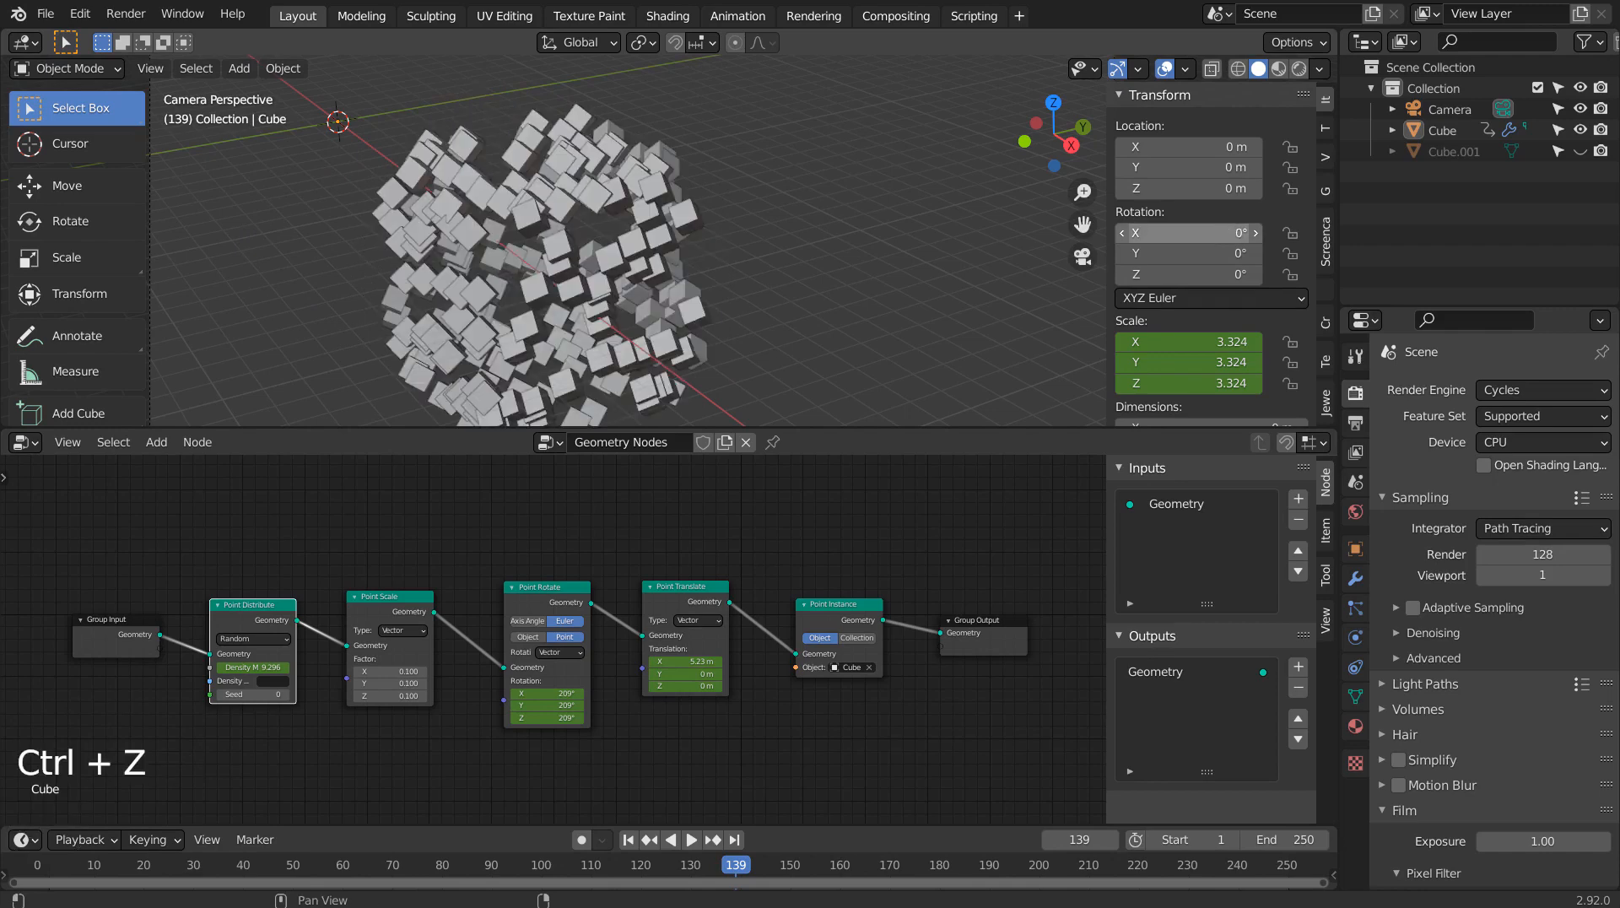
# Return to frame 1 and insert keyframes for the object's rotation at 0° on all axes.
pyautogui.click(628, 840)
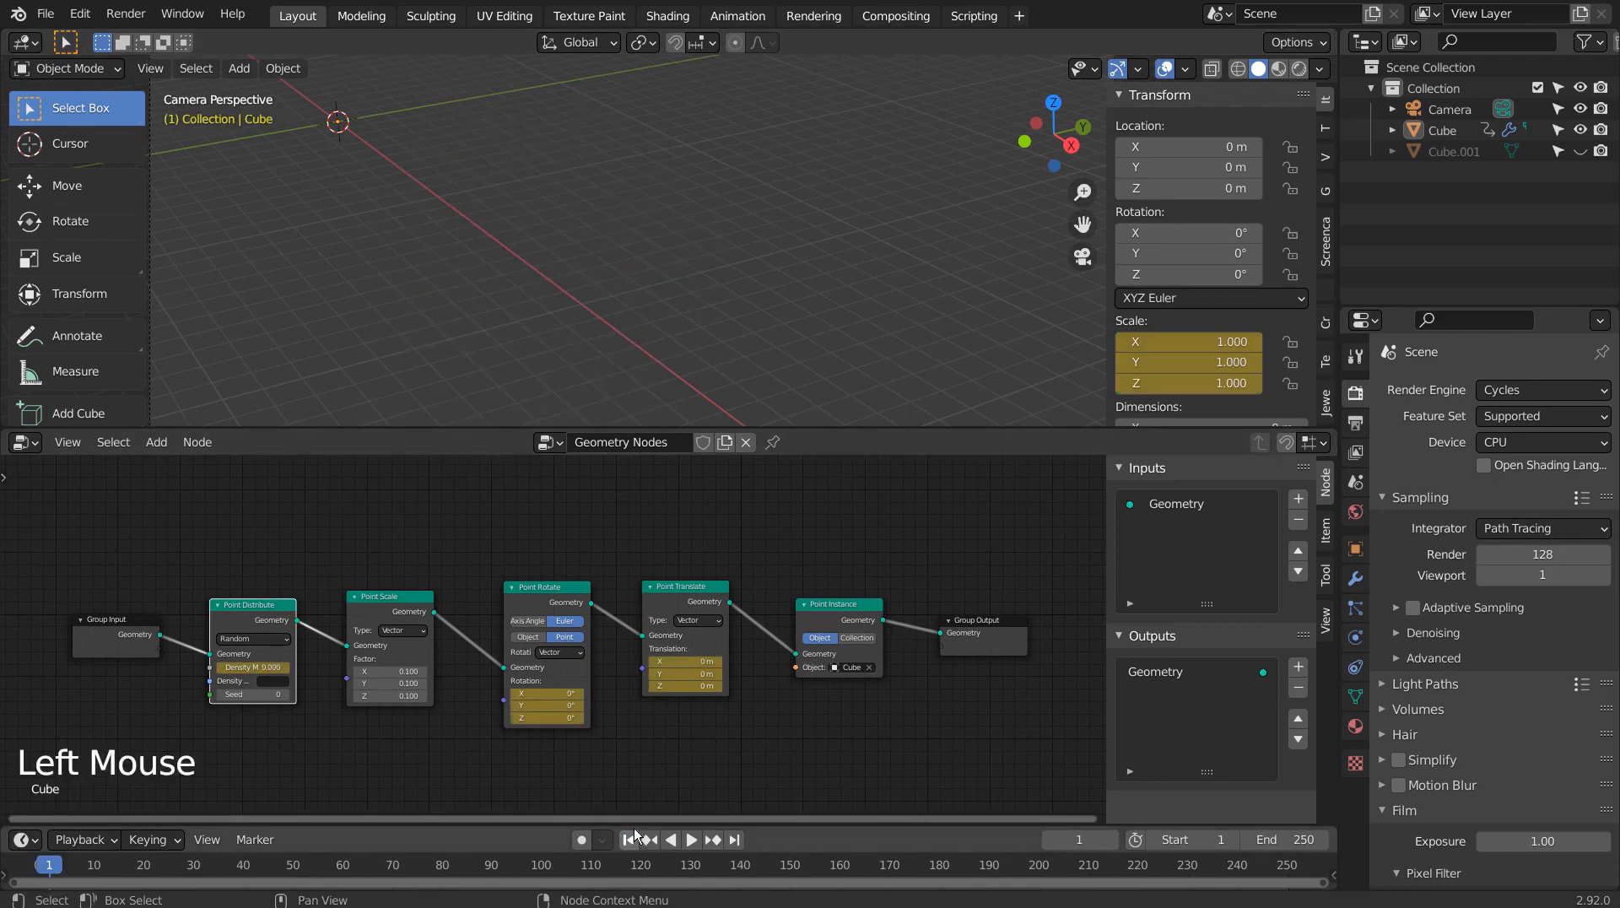
pyautogui.doubleClick(1169, 233)
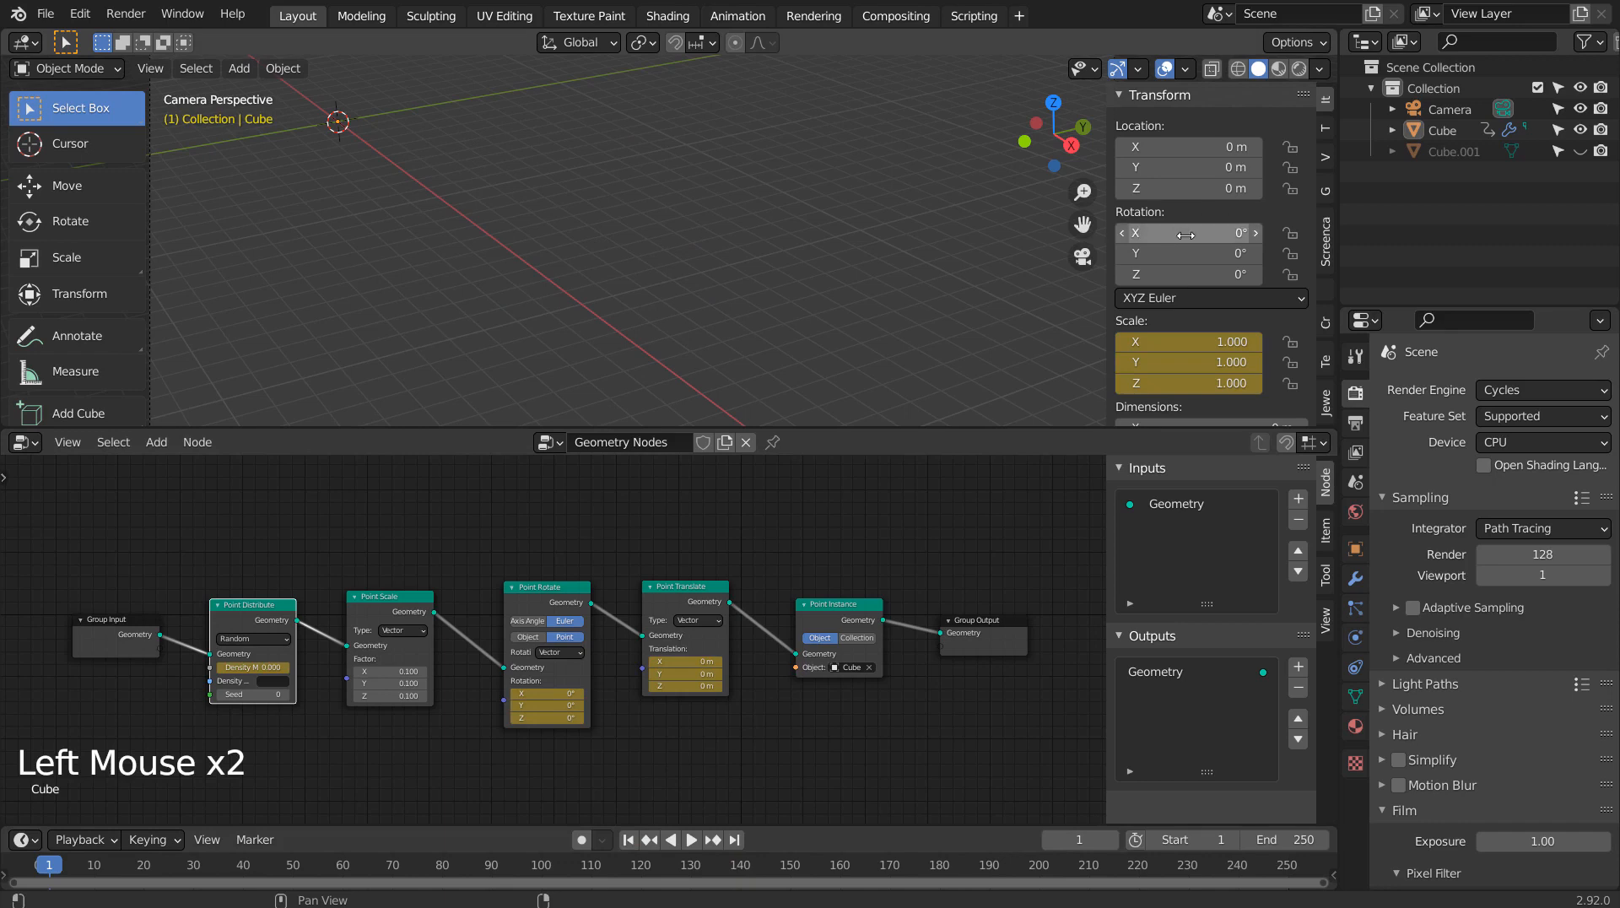
pyautogui.rightClick(1185, 235)
pyautogui.click(1095, 241)
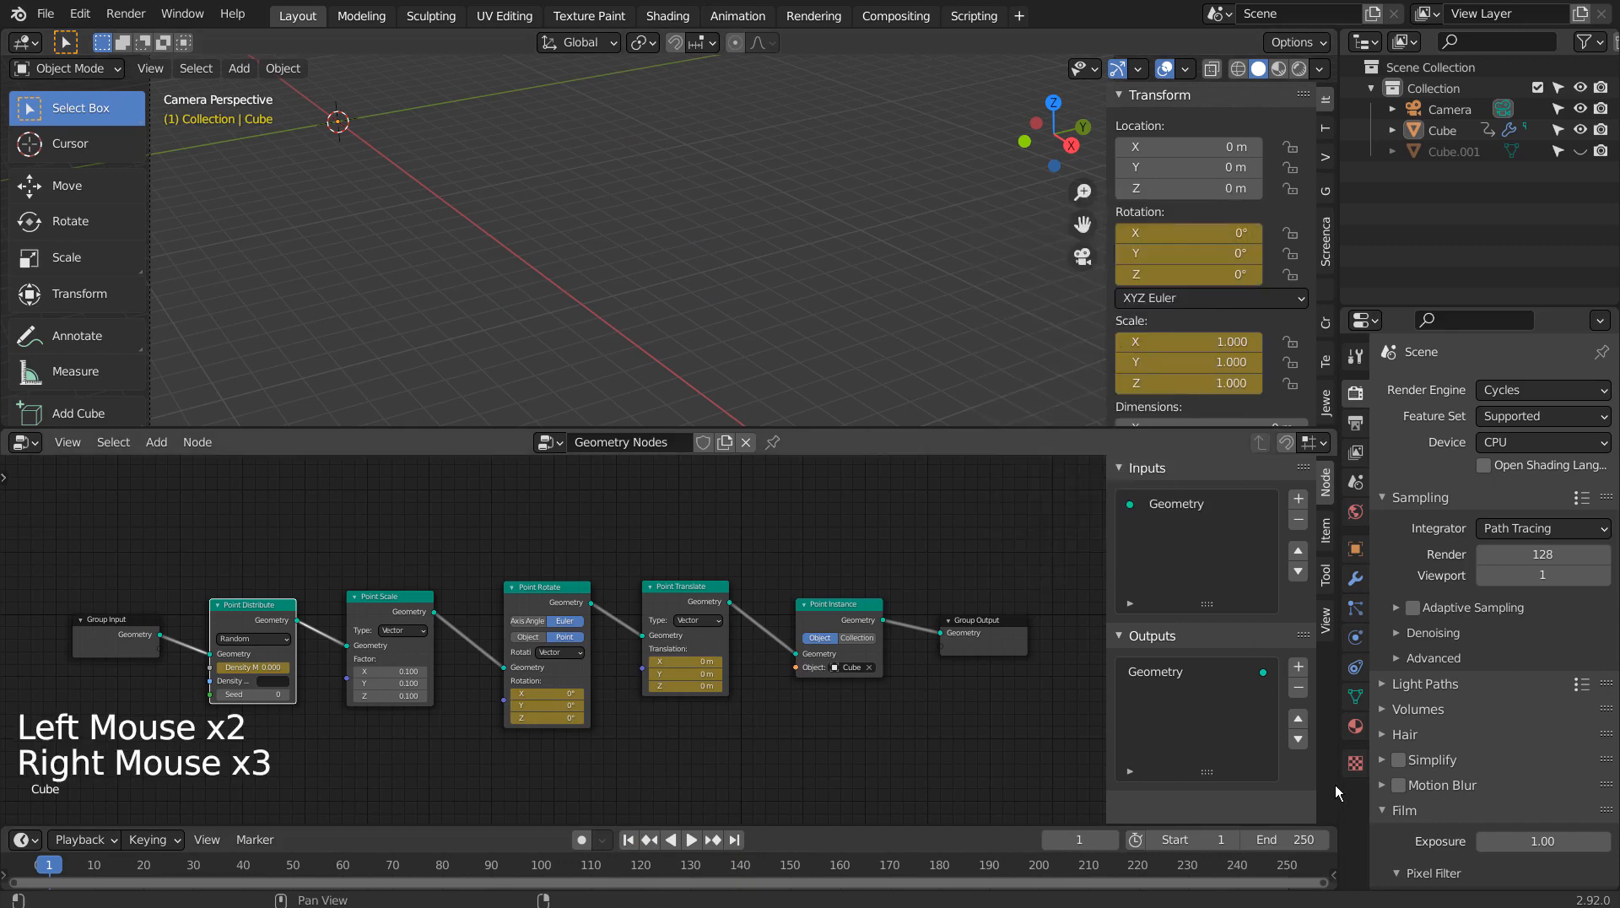
# At frame 250, set the object's X rotation to 360° and insert the rotation keyframes.
pyautogui.click(1282, 865)
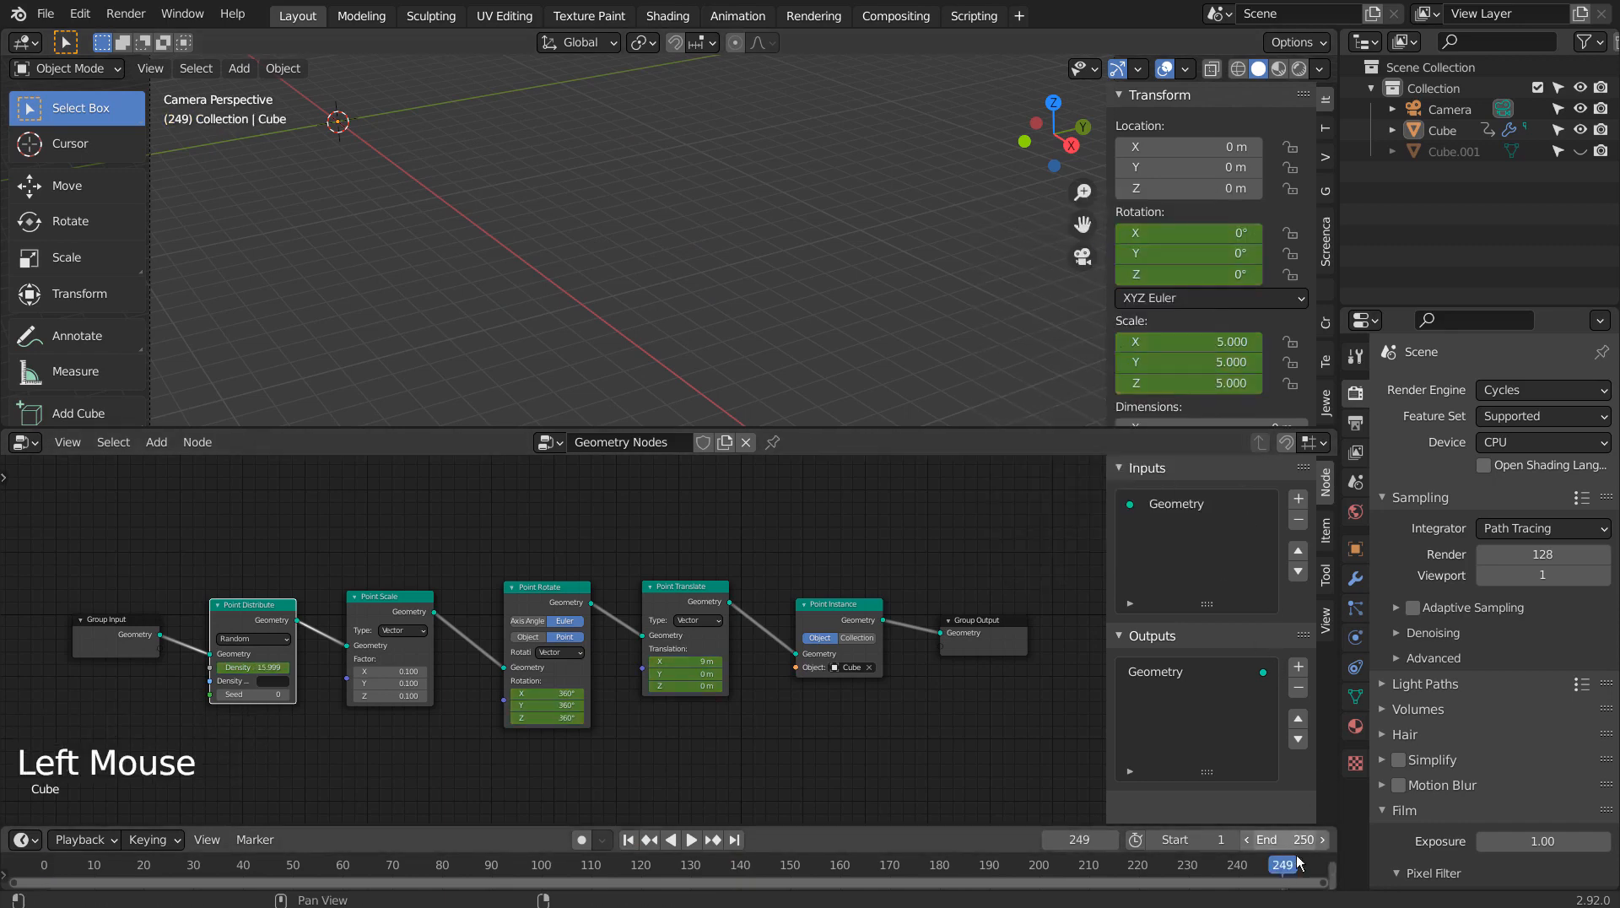
pyautogui.doubleClick(1289, 870)
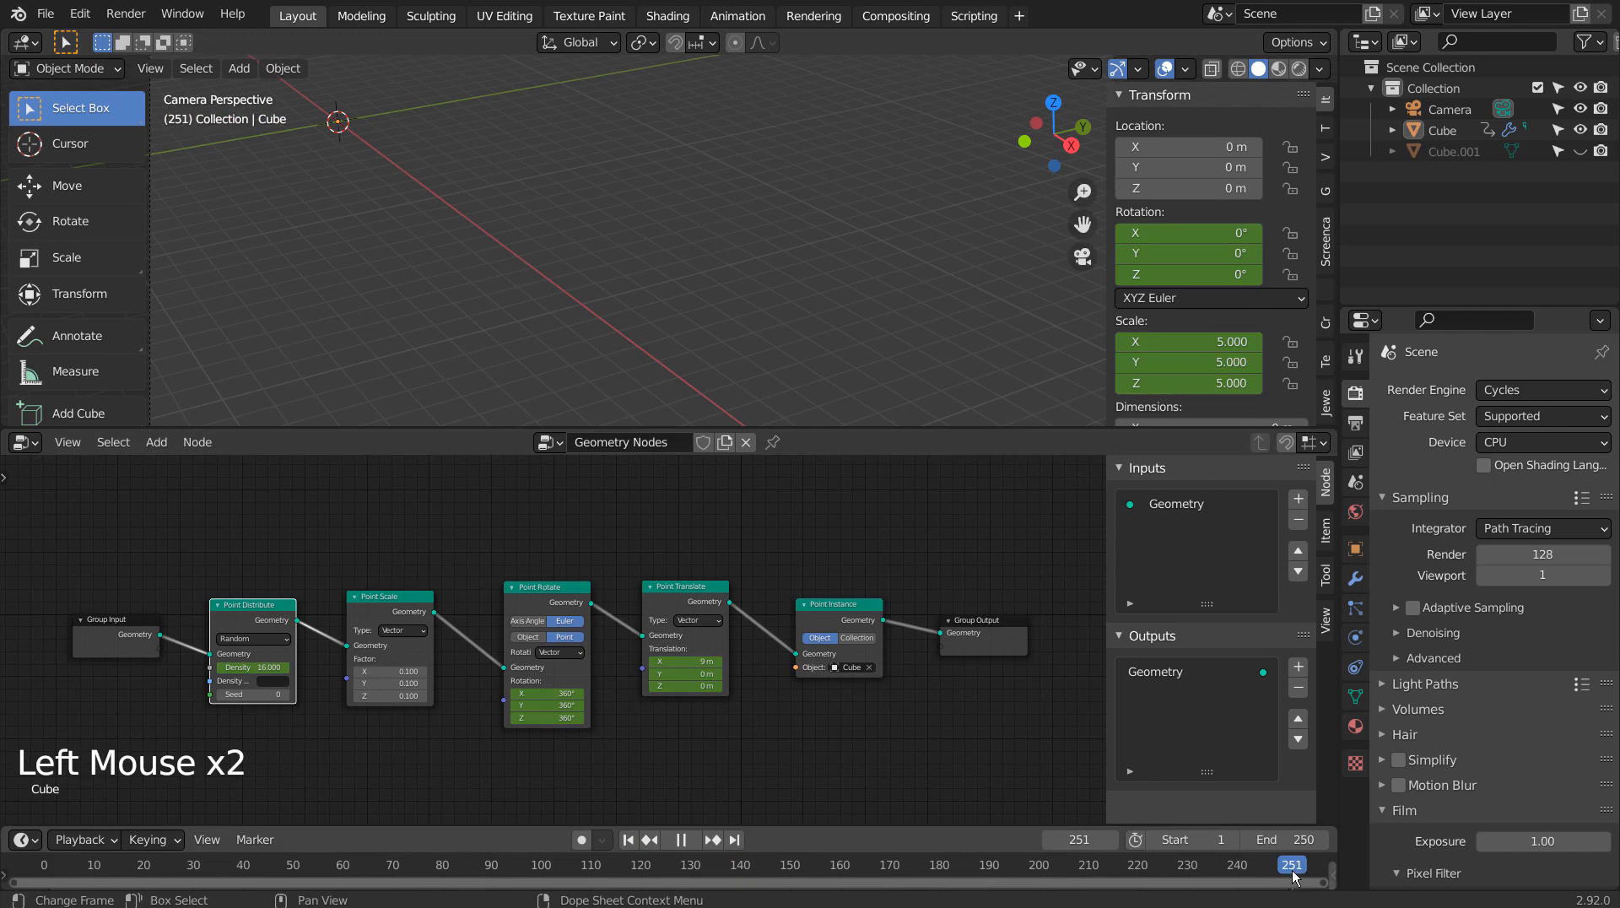
pyautogui.click(1184, 225)
pyautogui.write('36')
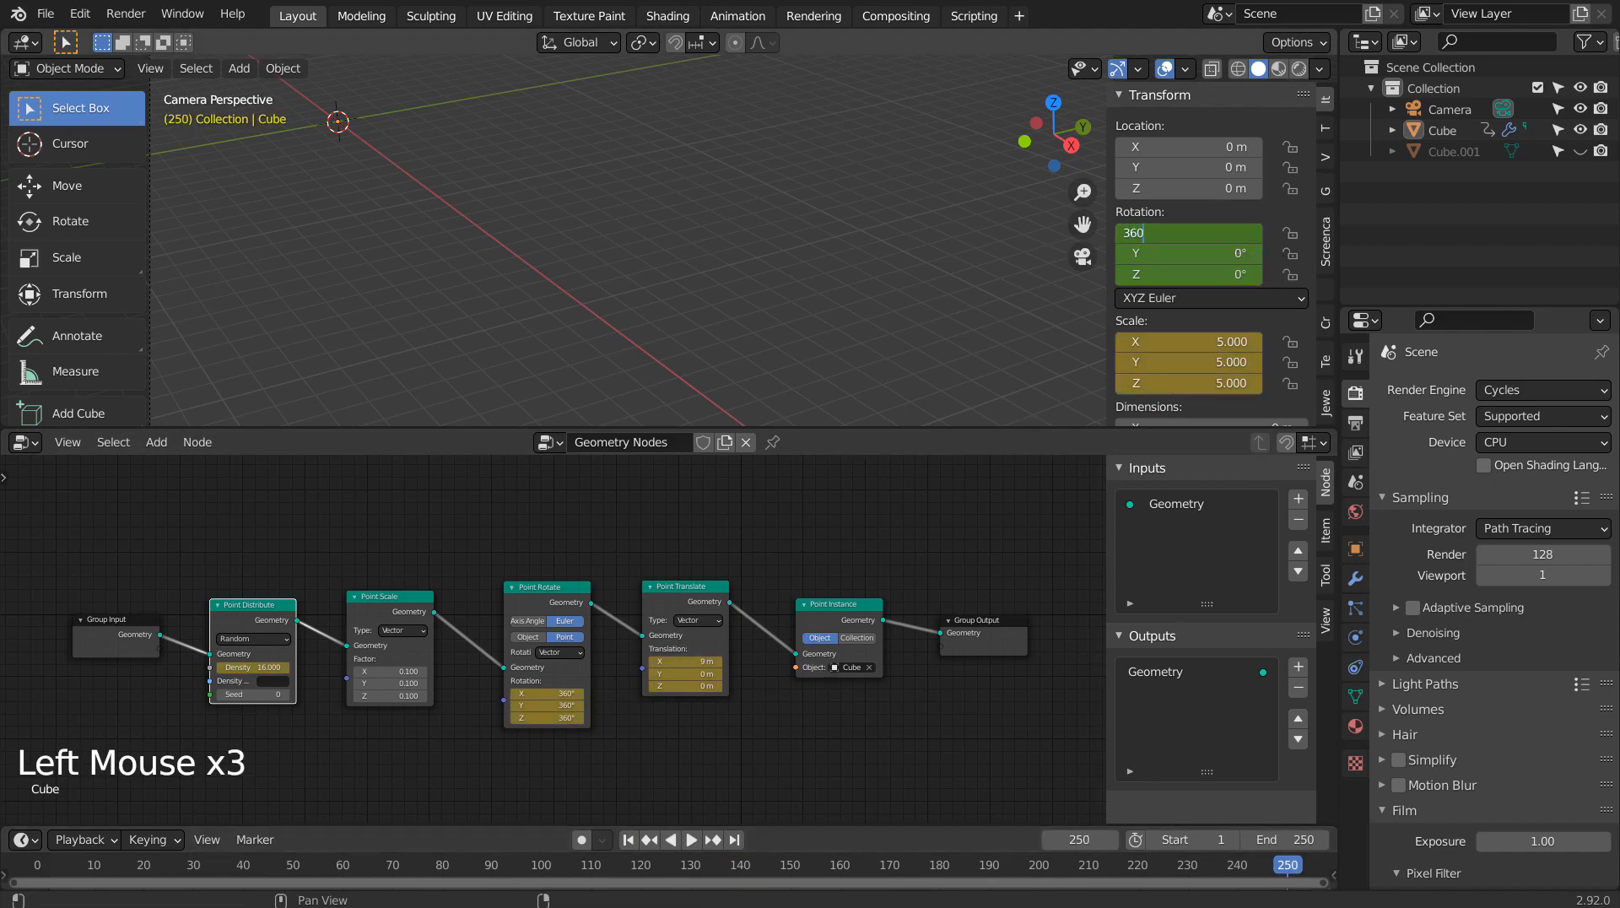
pyautogui.rightClick(1172, 236)
pyautogui.rightClick(1172, 236)
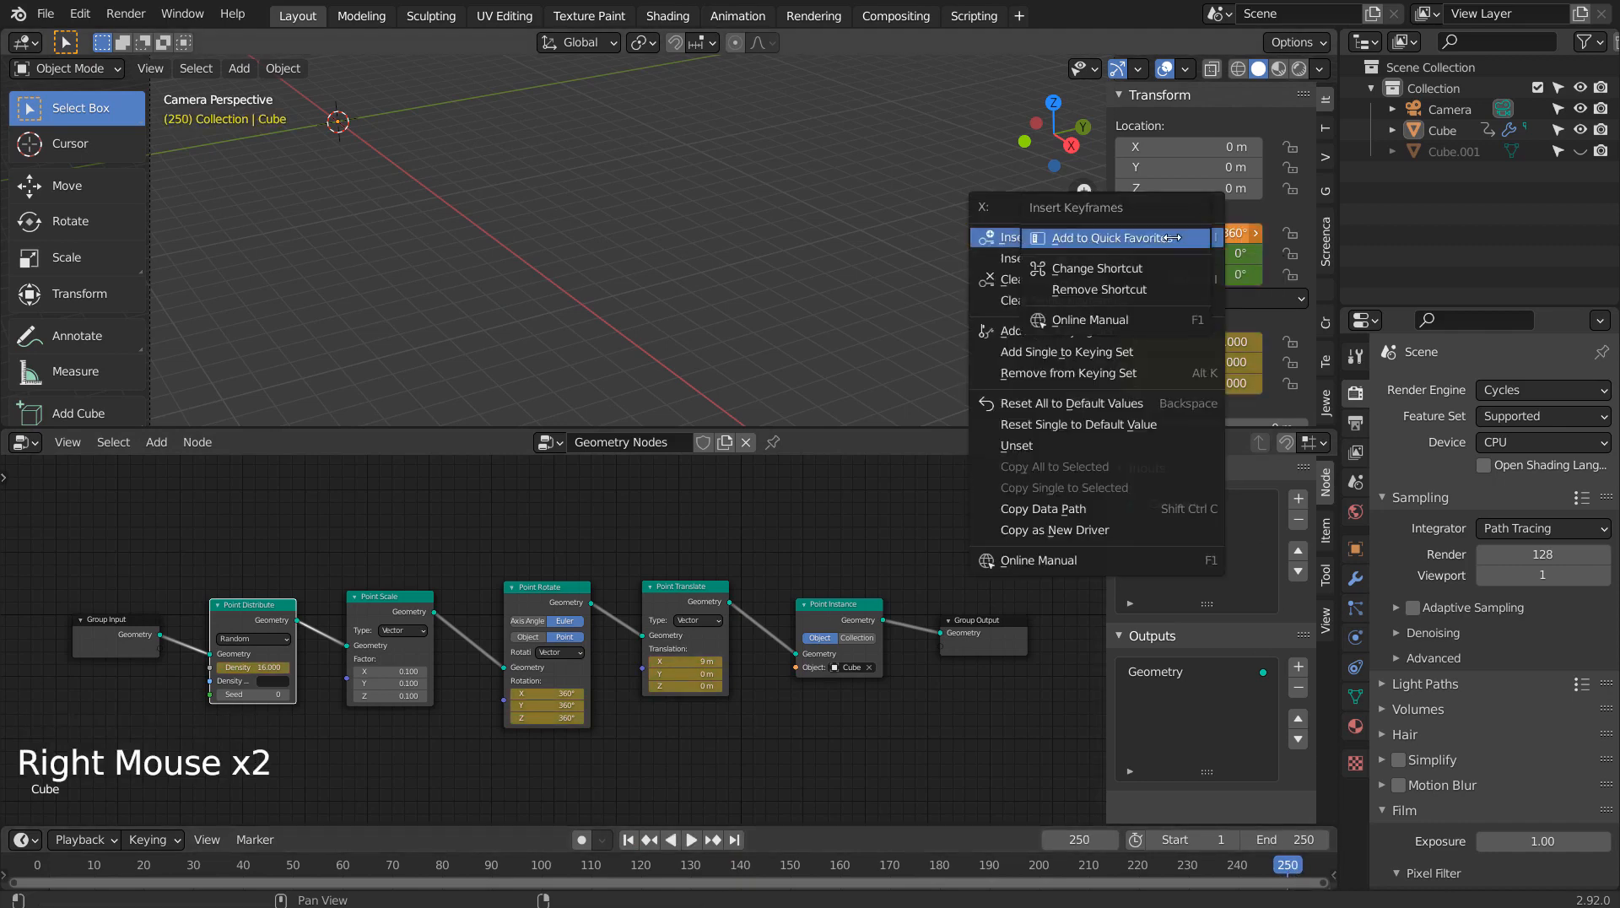
pyautogui.click(1096, 232)
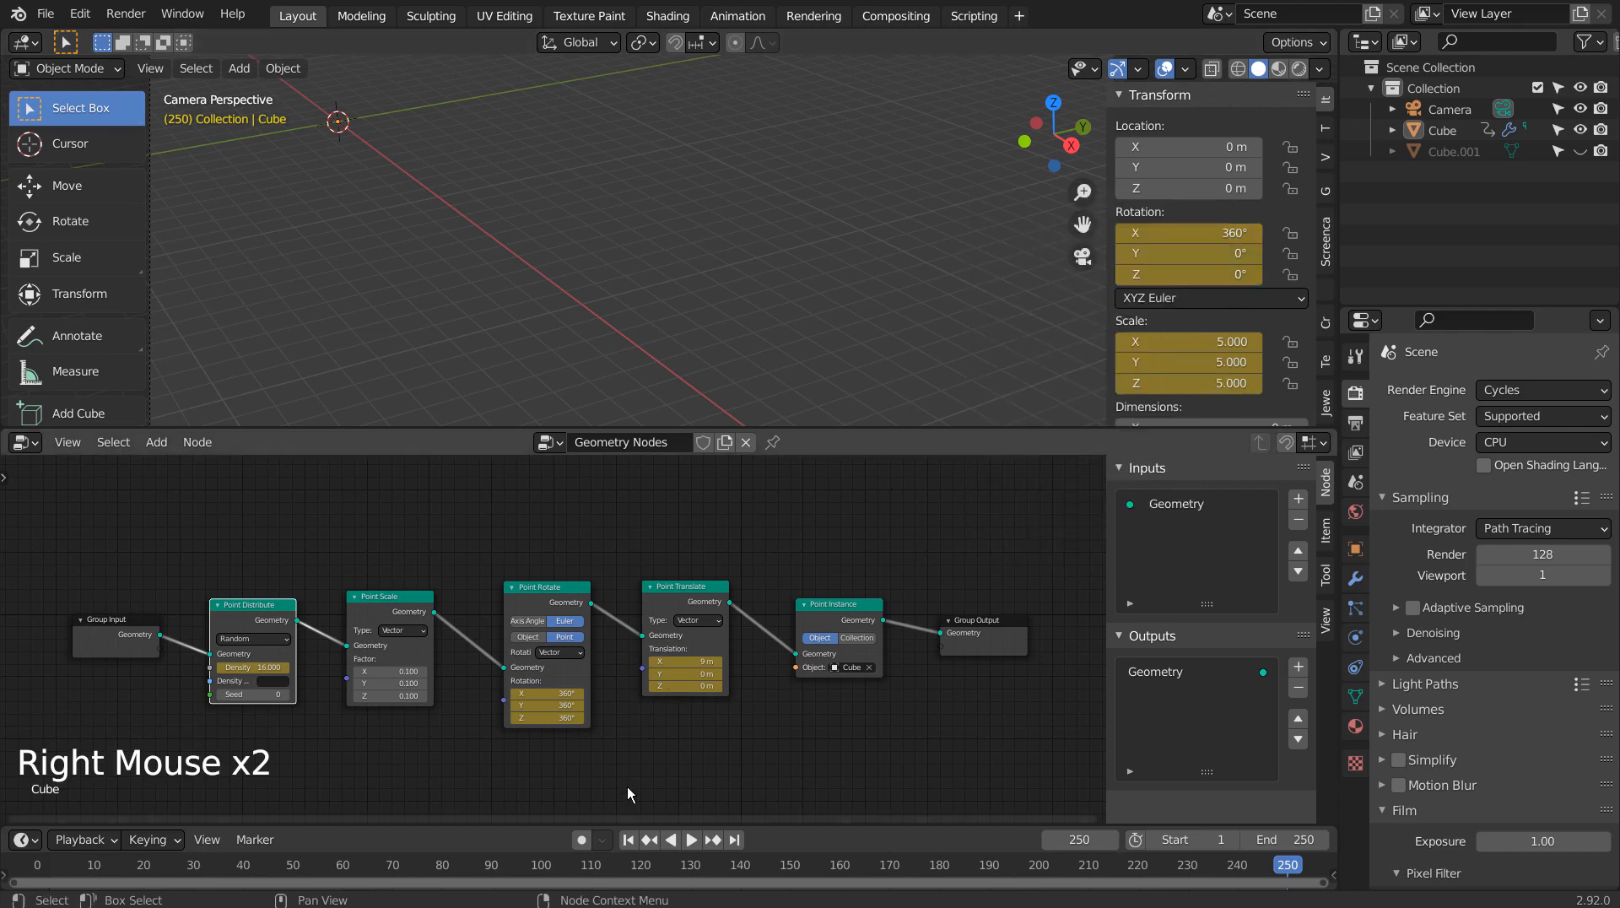
# Play the animation from frame 1 to preview the object's rotation and stop it.
pyautogui.click(628, 839)
pyautogui.click(695, 840)
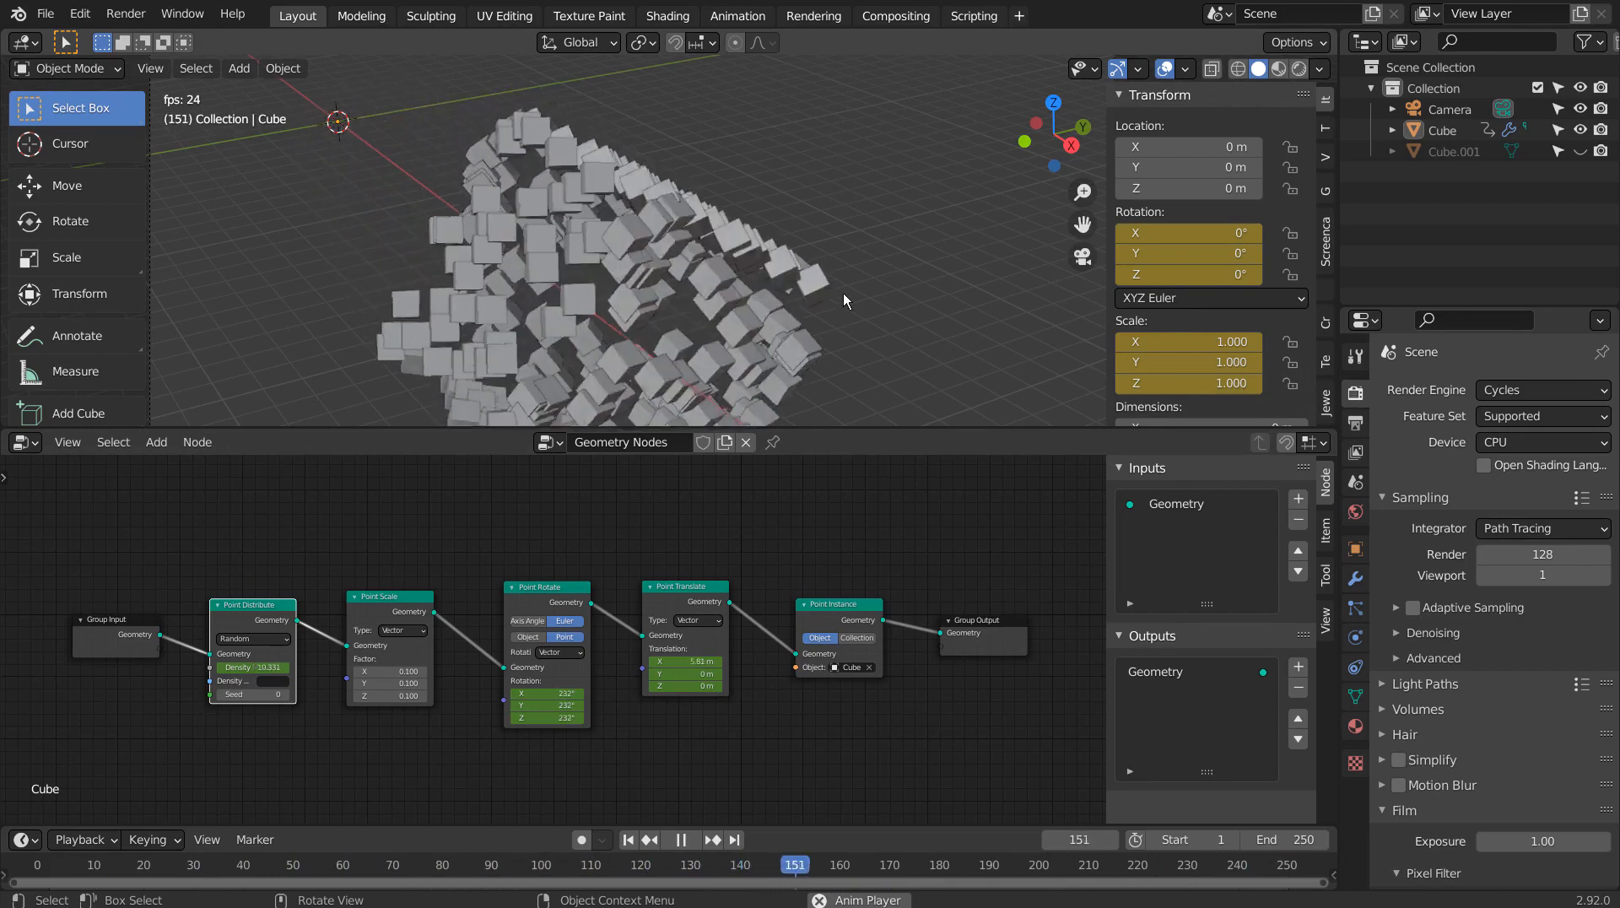
pyautogui.press('space')
# Select the cube object and switch the render engine to Eevee.
pyautogui.click(857, 257)
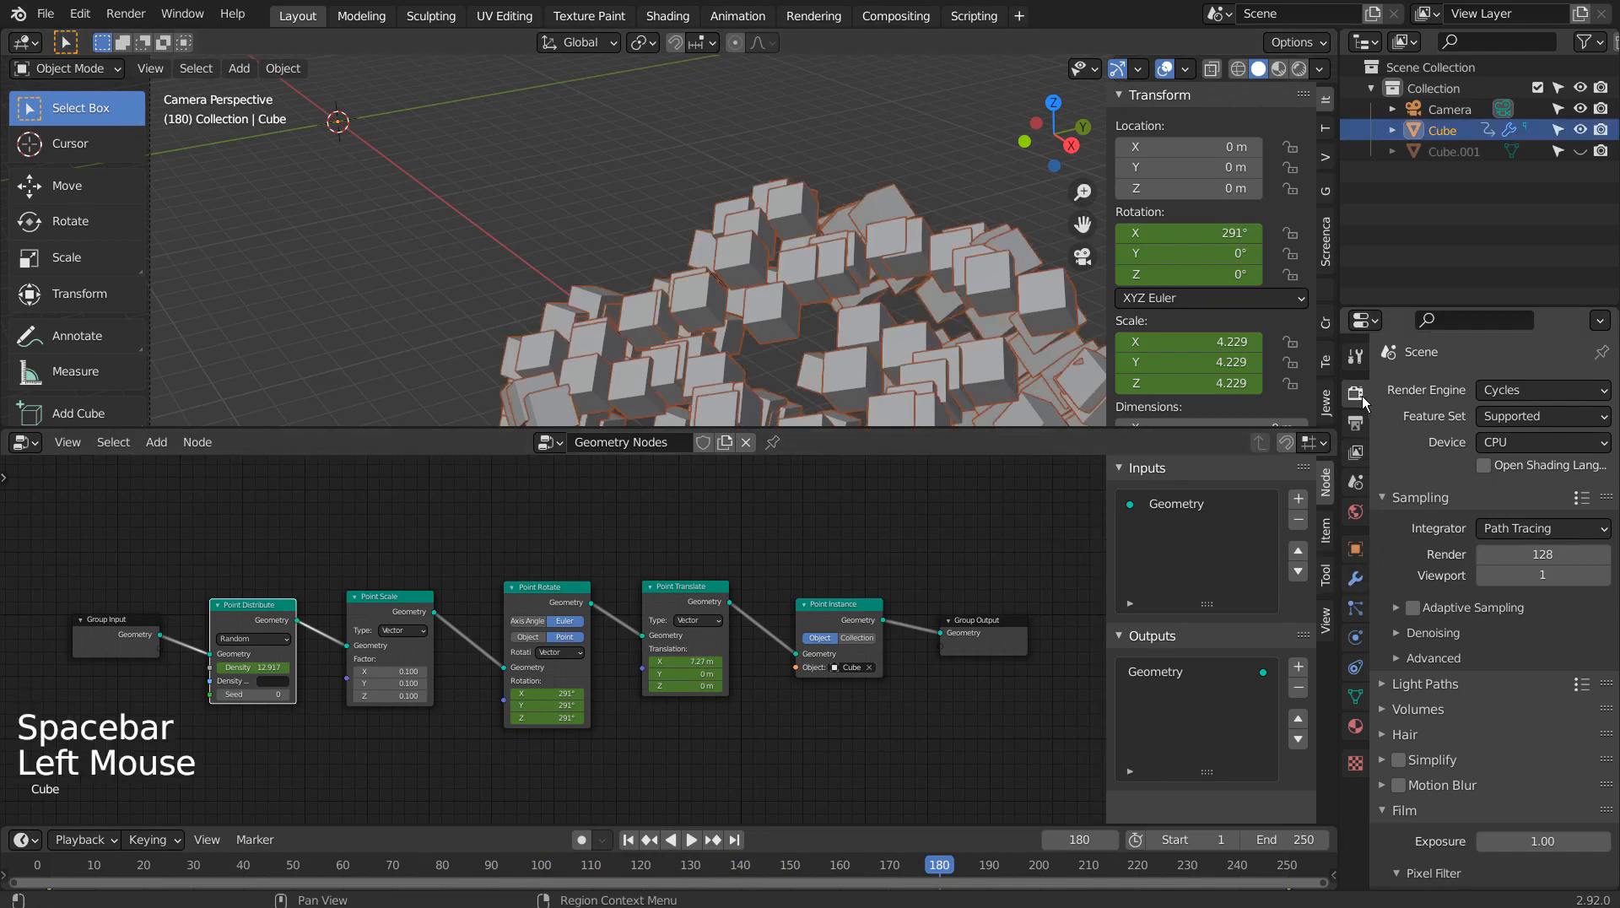
pyautogui.click(1536, 394)
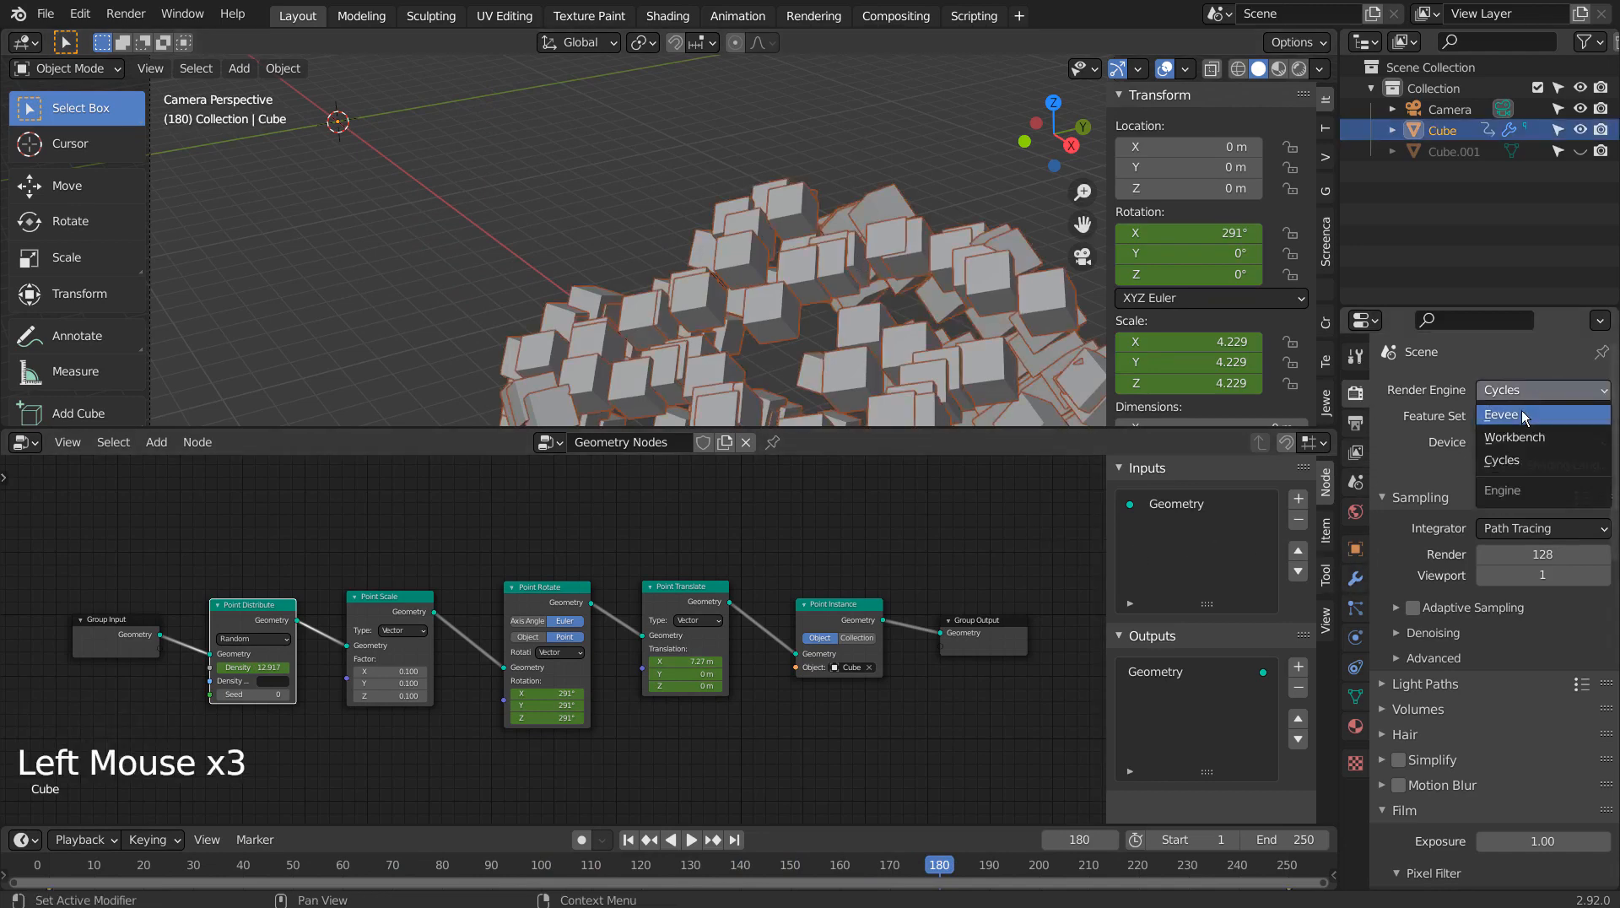
pyautogui.click(1521, 410)
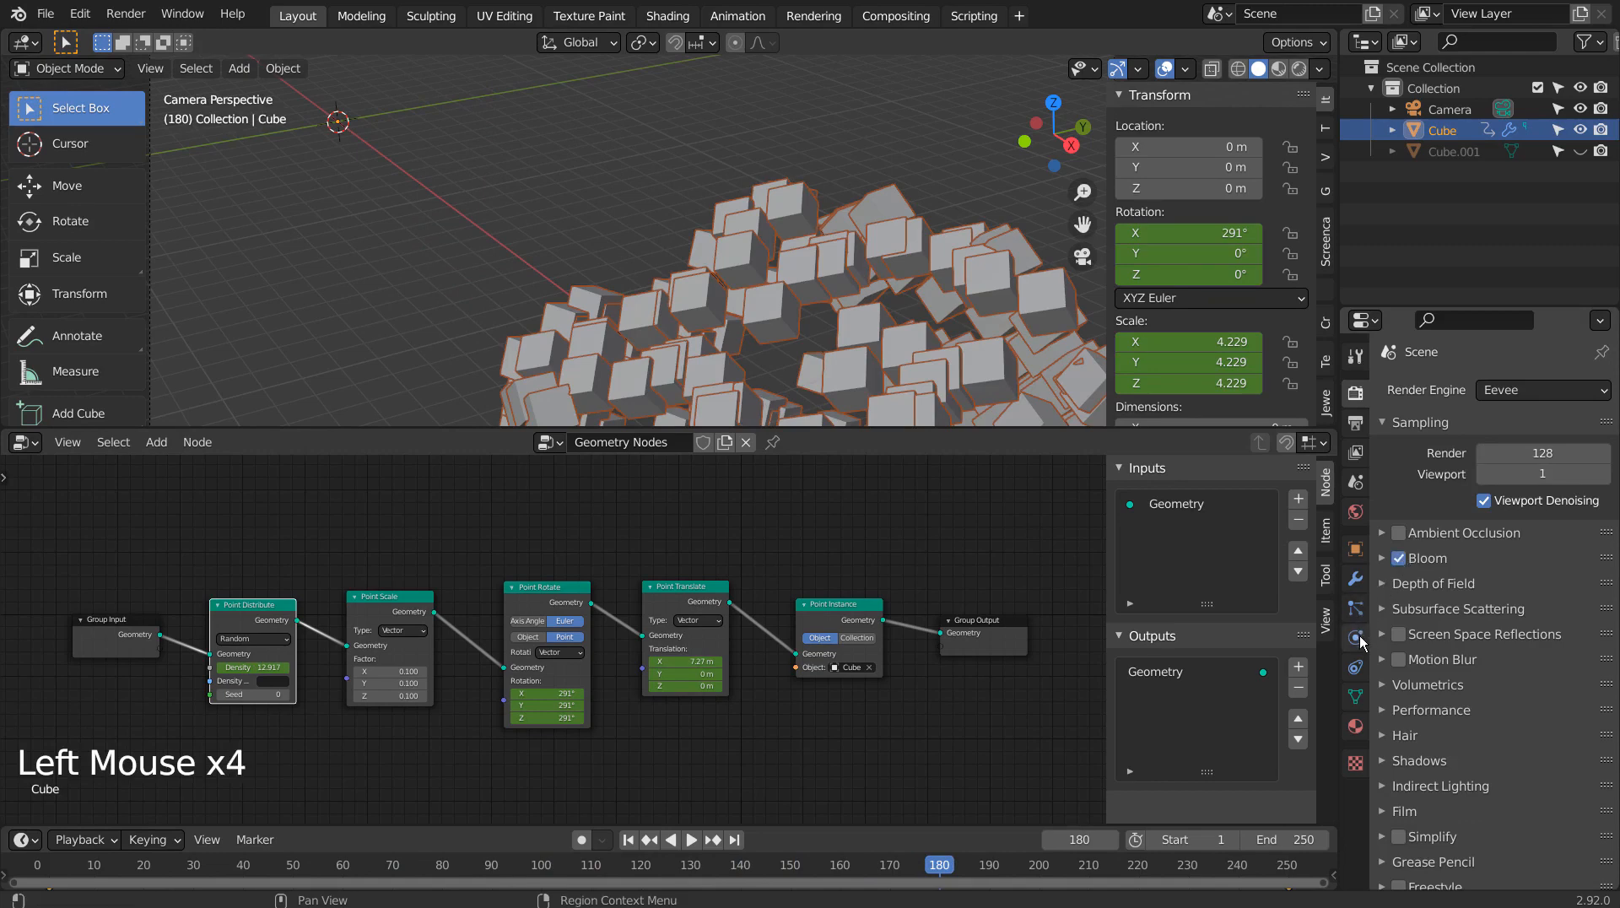
# Change the cube's material surface to Emission with an orange colour and a strength of 15.
pyautogui.click(1356, 727)
pyautogui.click(1510, 606)
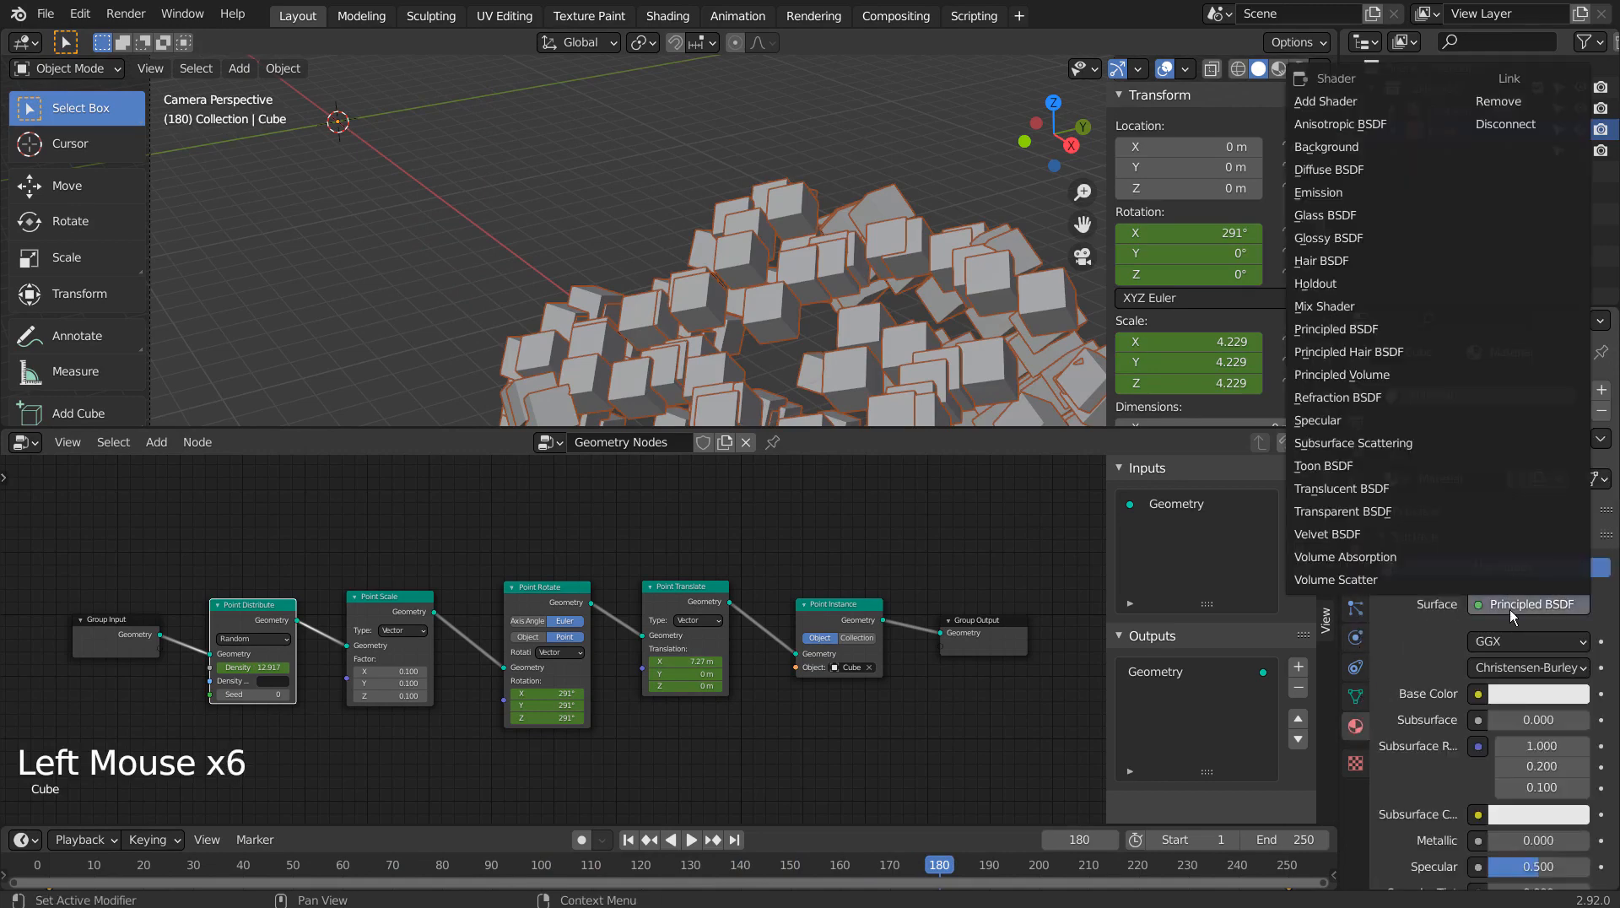
pyautogui.click(1315, 190)
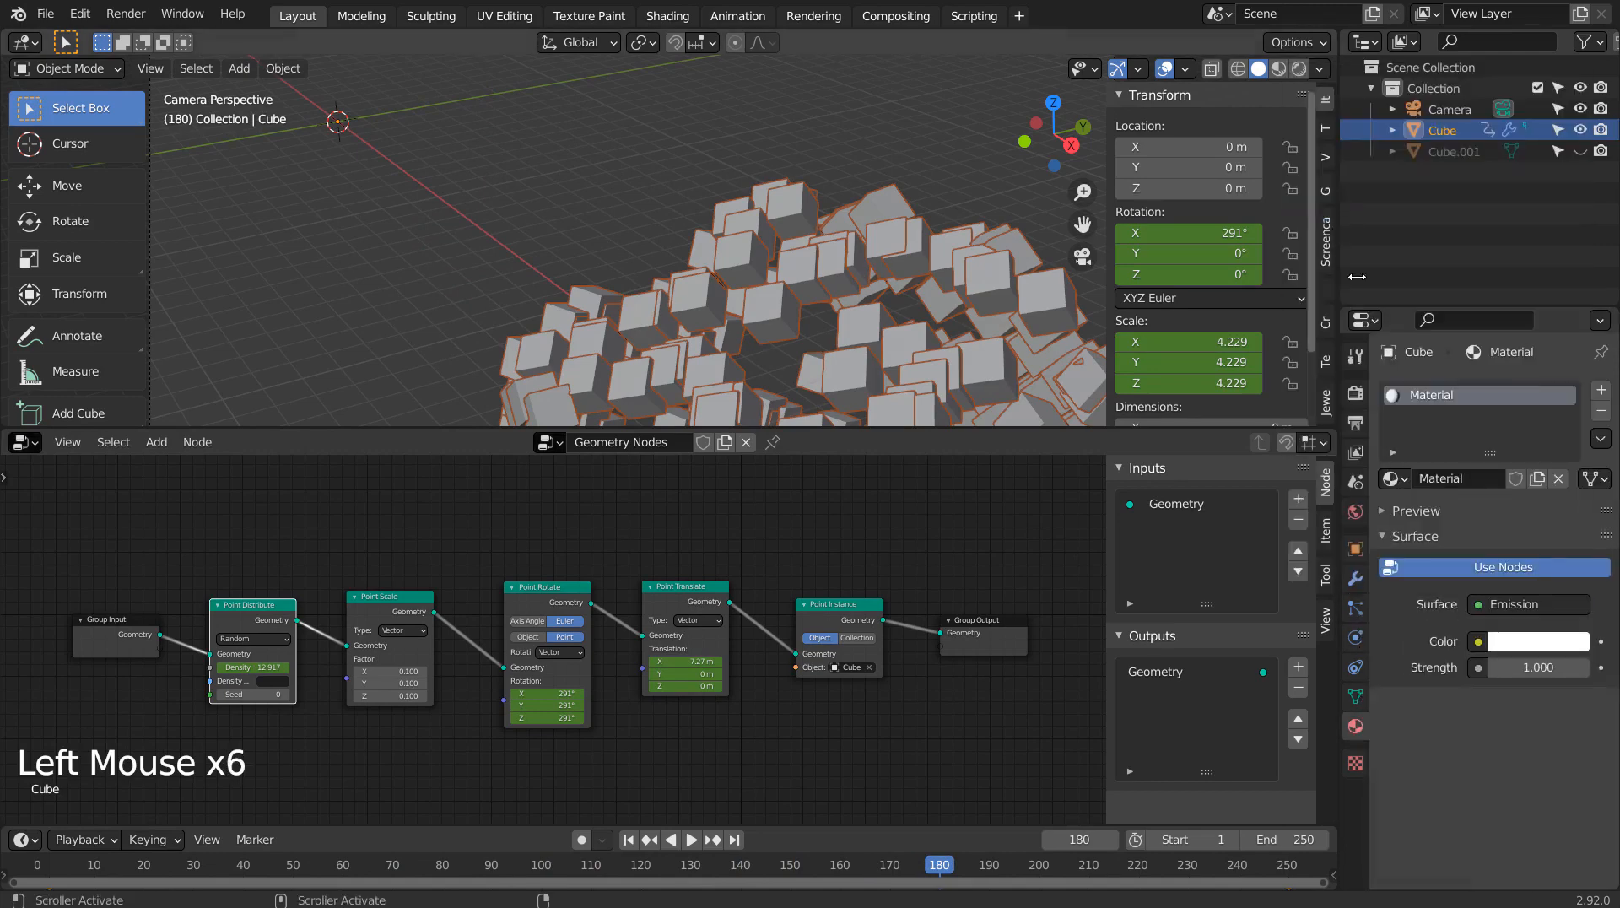
pyautogui.click(1537, 643)
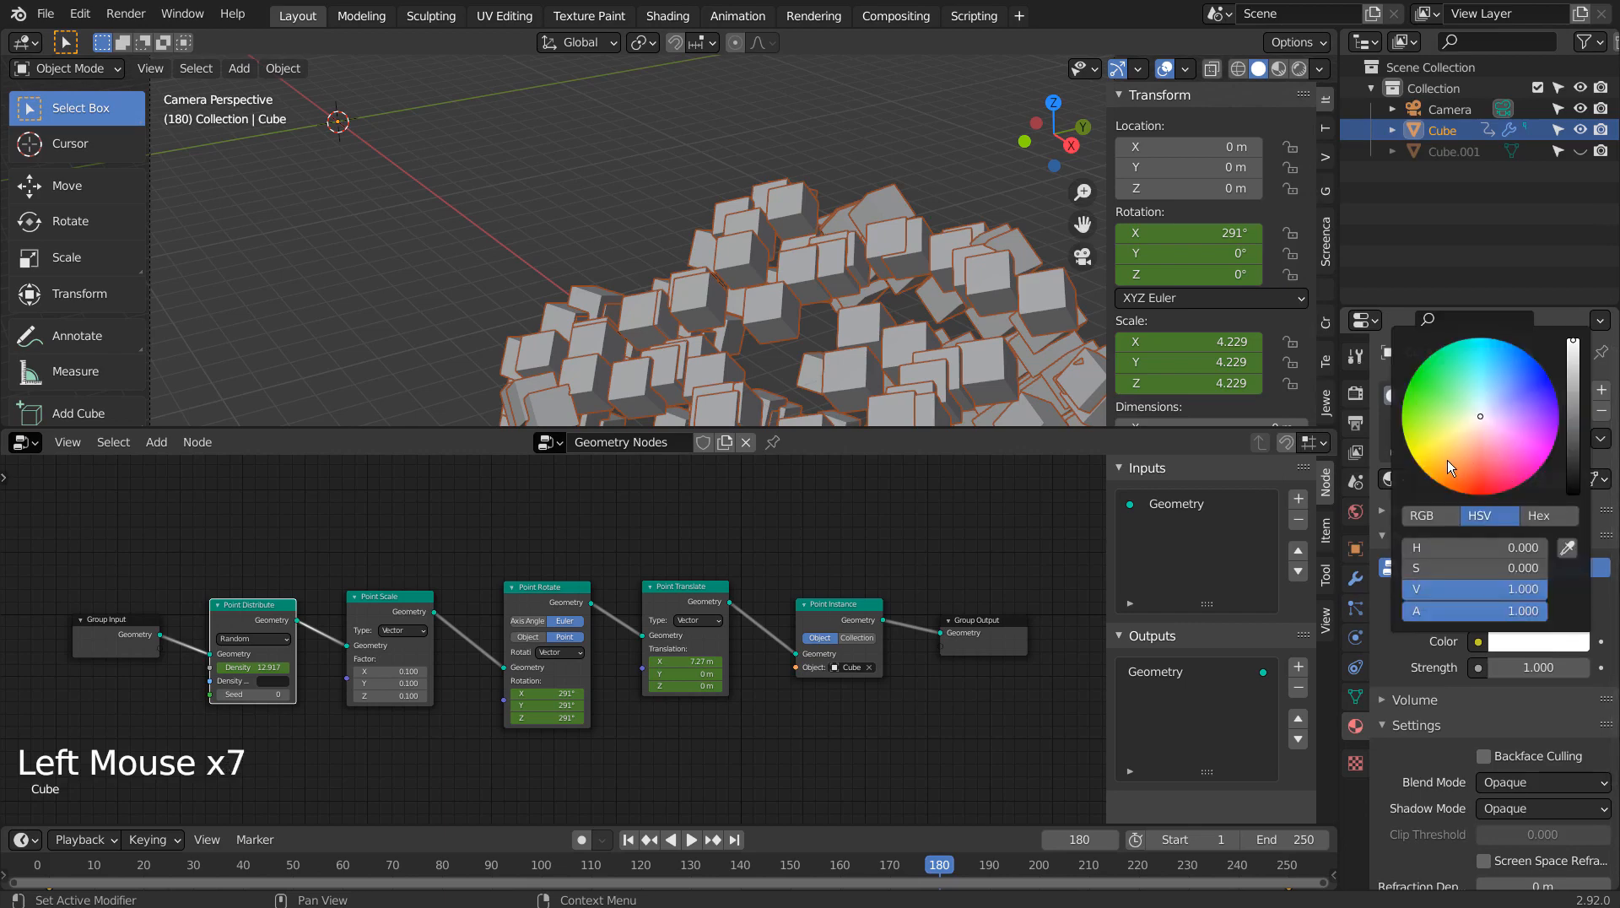
pyautogui.click(1446, 459)
pyautogui.click(1544, 667)
pyautogui.write('15')
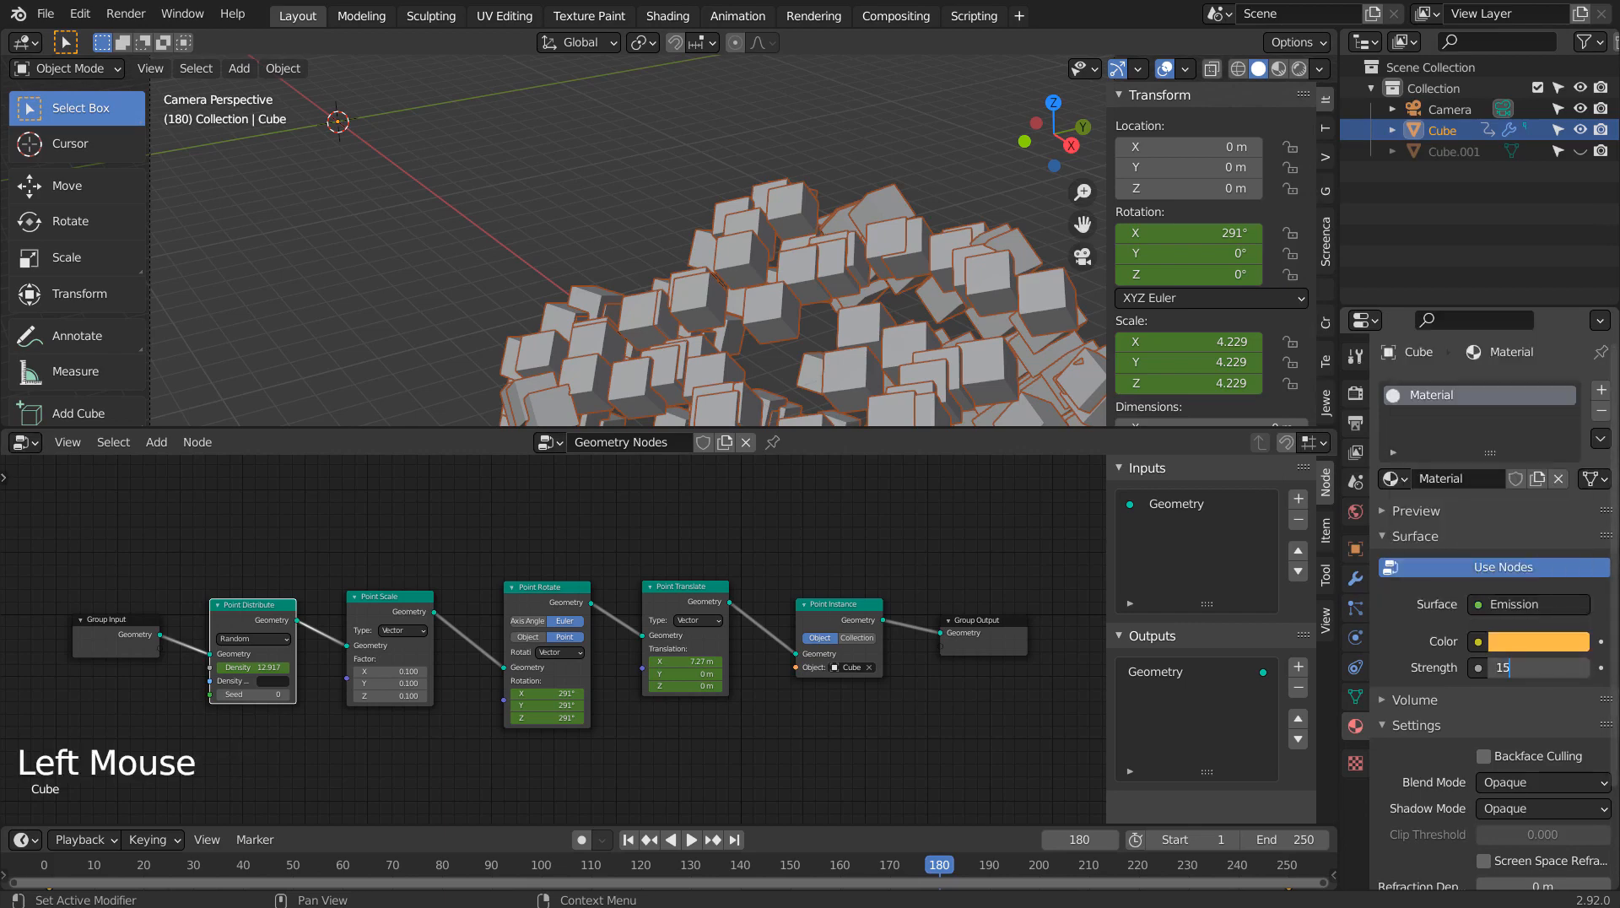
# Preview the cubes in Material Preview shading and set the emission strength to 355.
pyautogui.click(1279, 68)
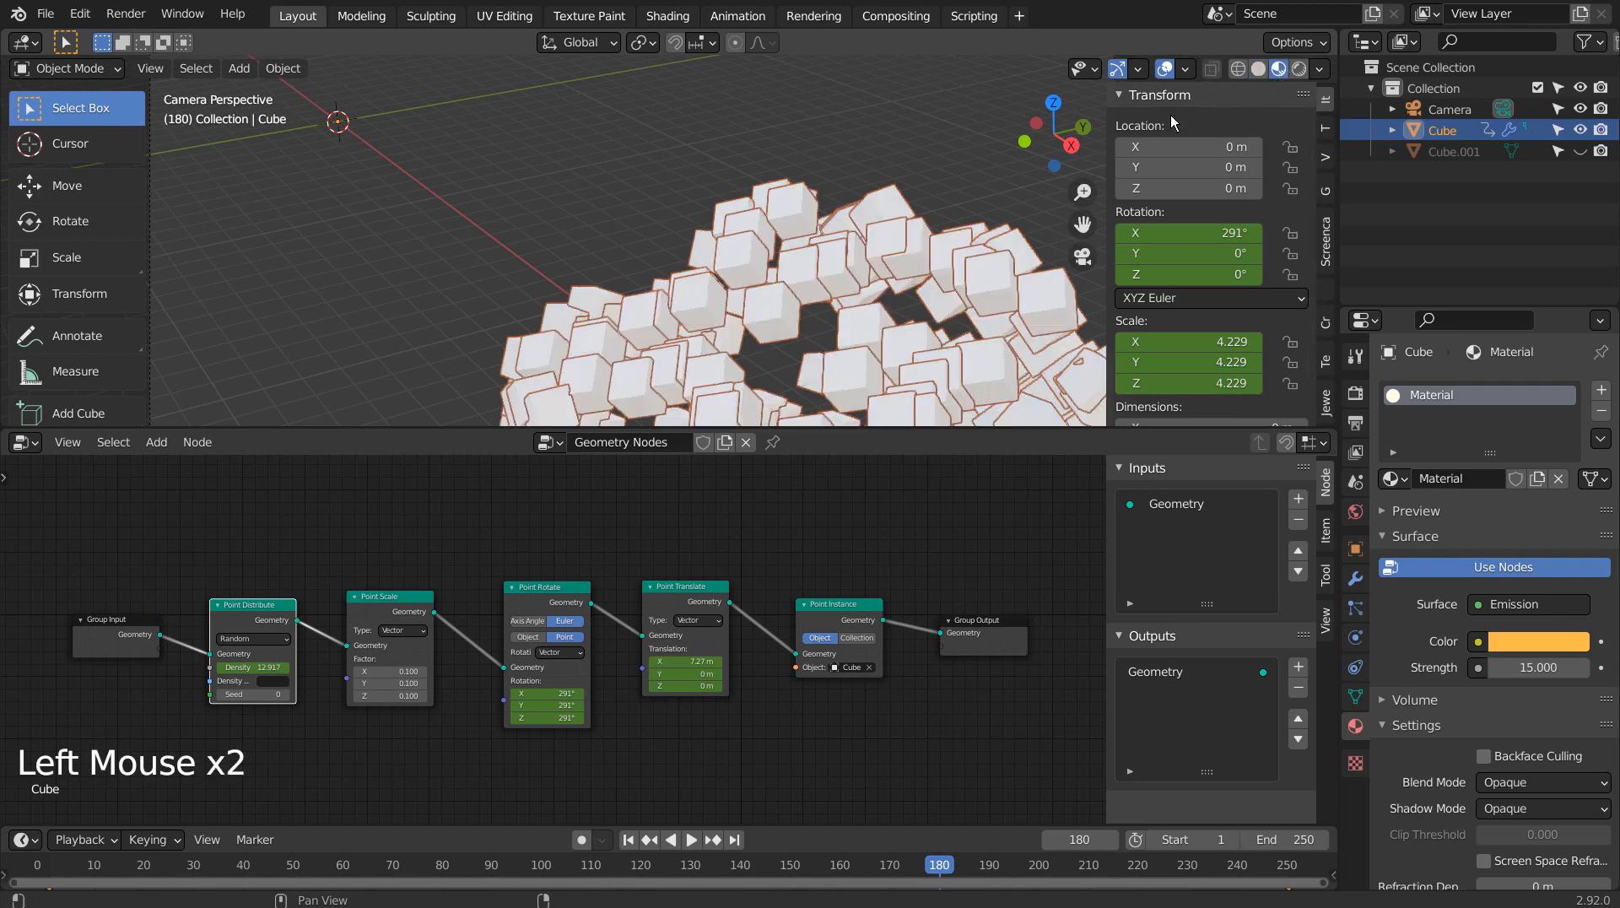
pyautogui.click(960, 165)
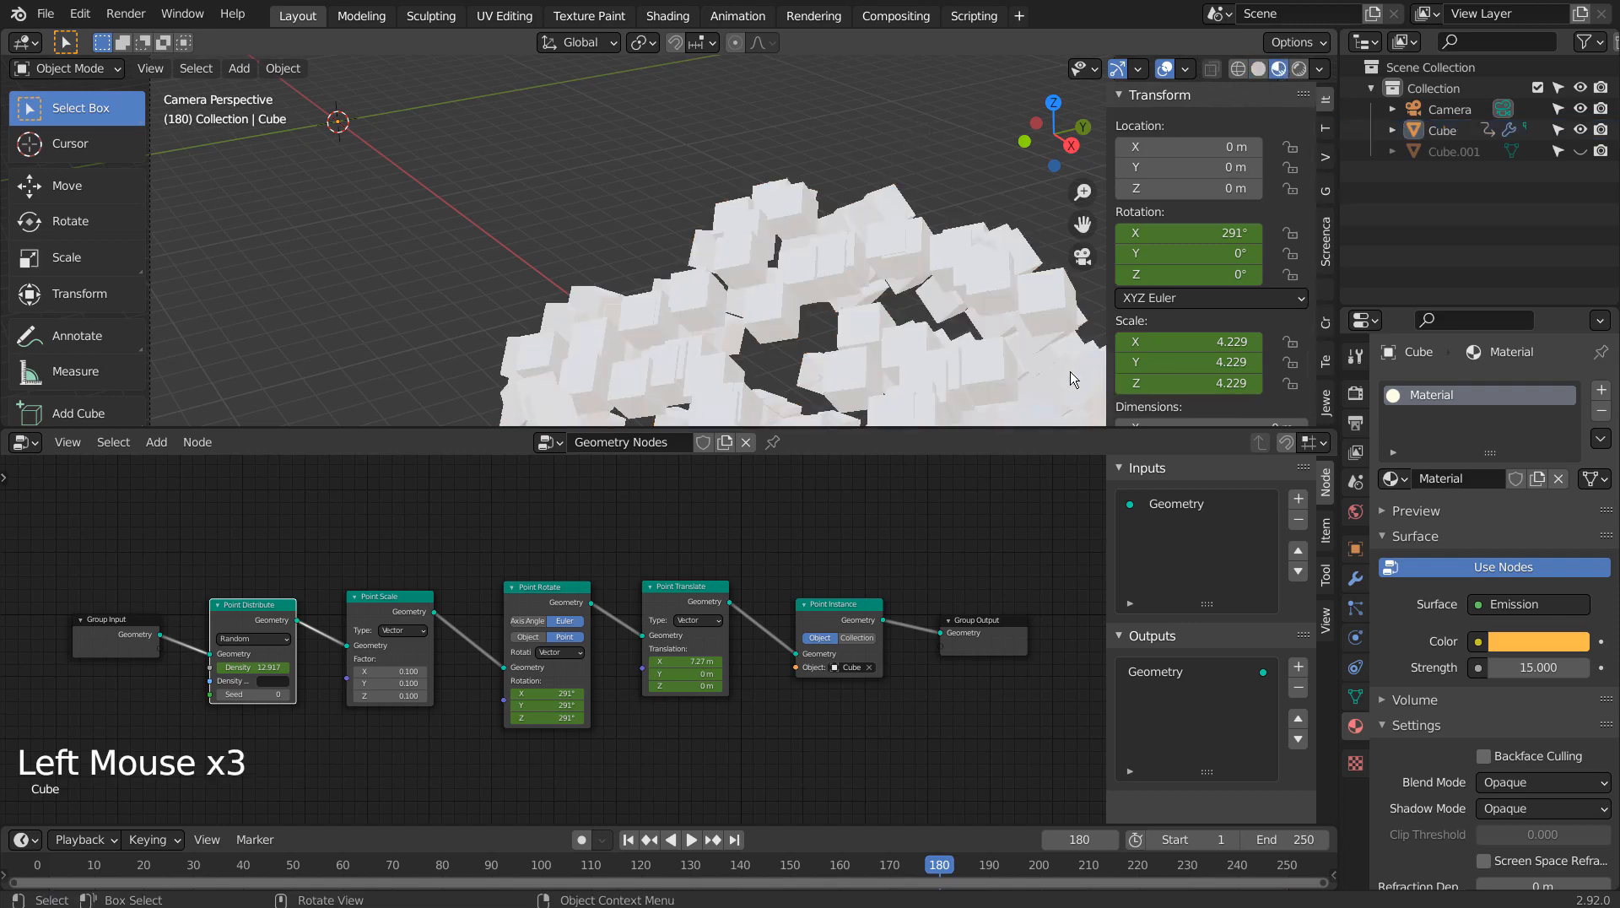
pyautogui.click(1007, 329)
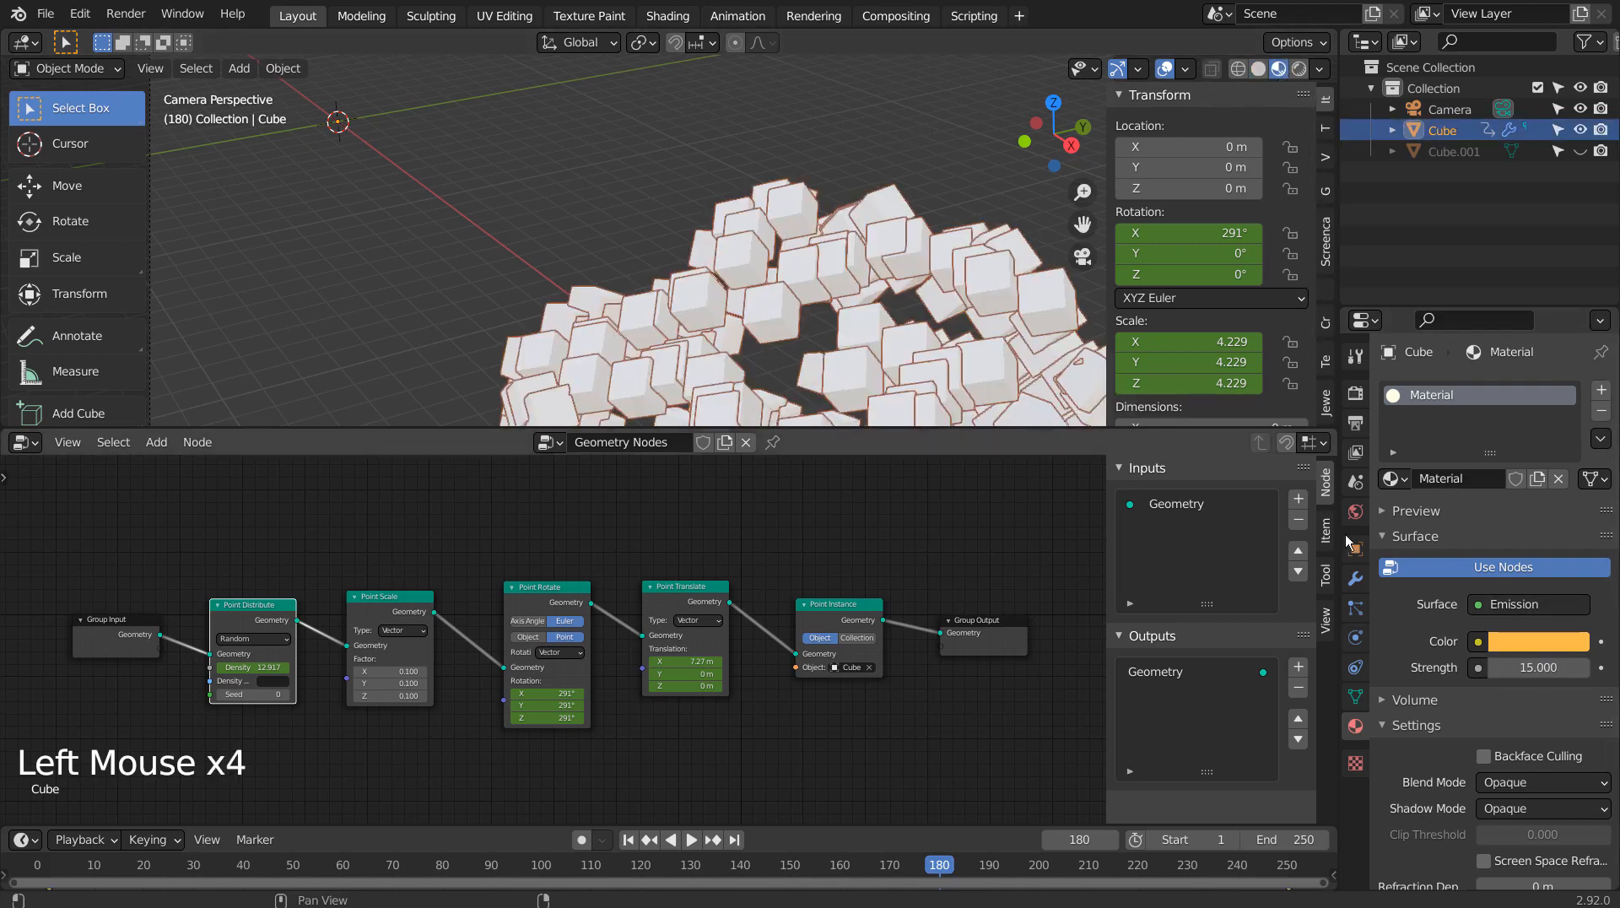
pyautogui.write('55')
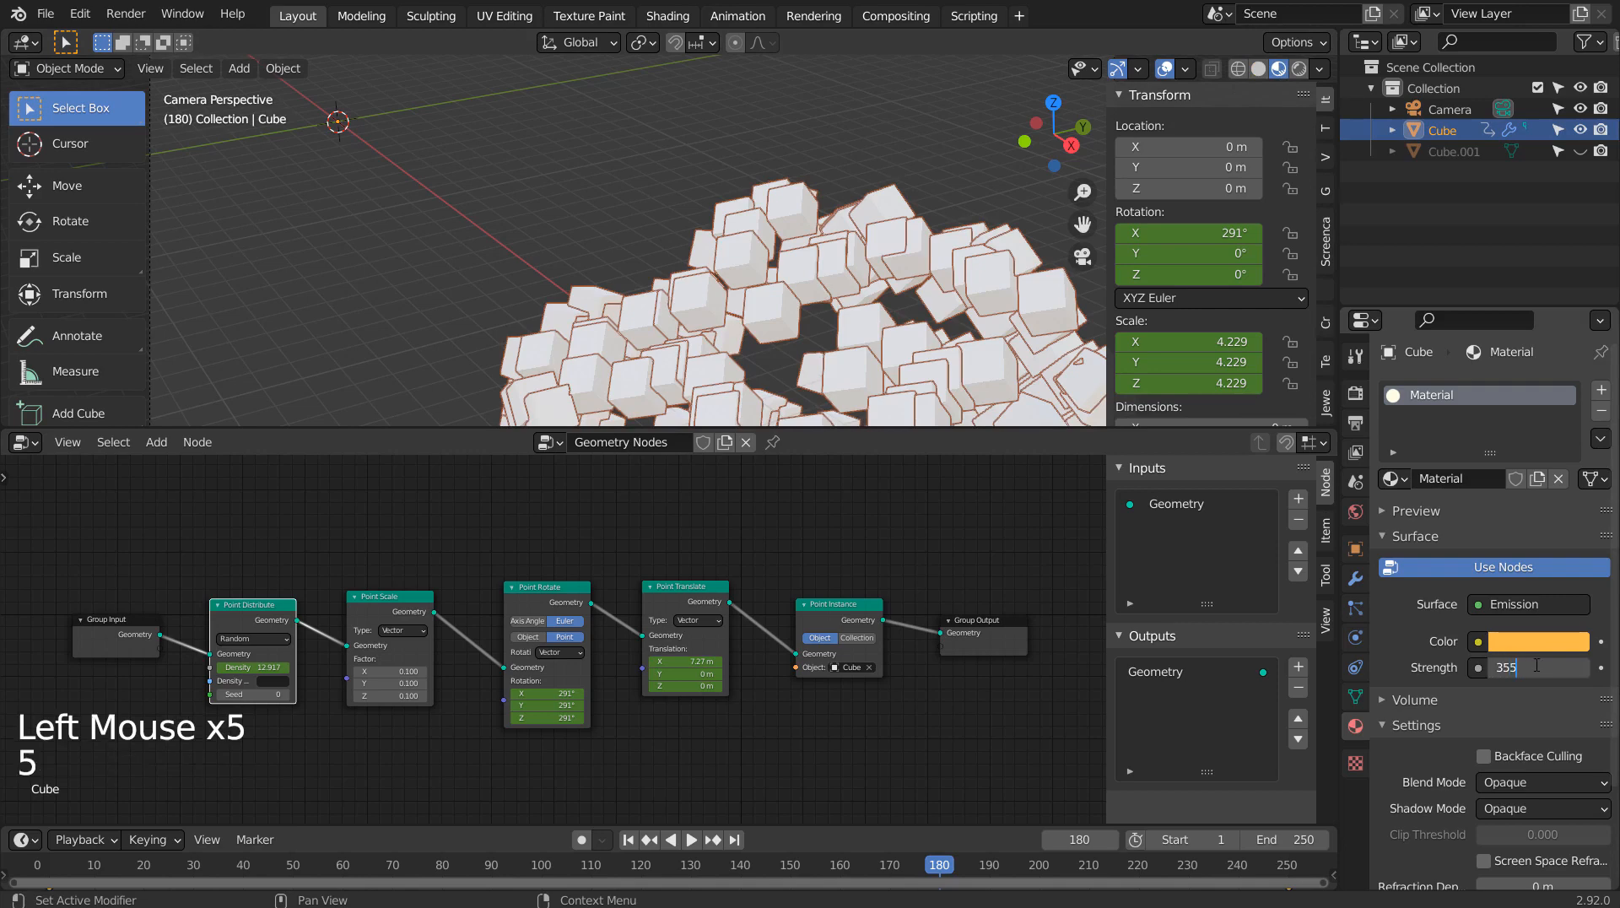
# Check the emission nodes in the Shading workspace, and the render settings and the material's colour and options in the Layout workspace.
pyautogui.click(681, 19)
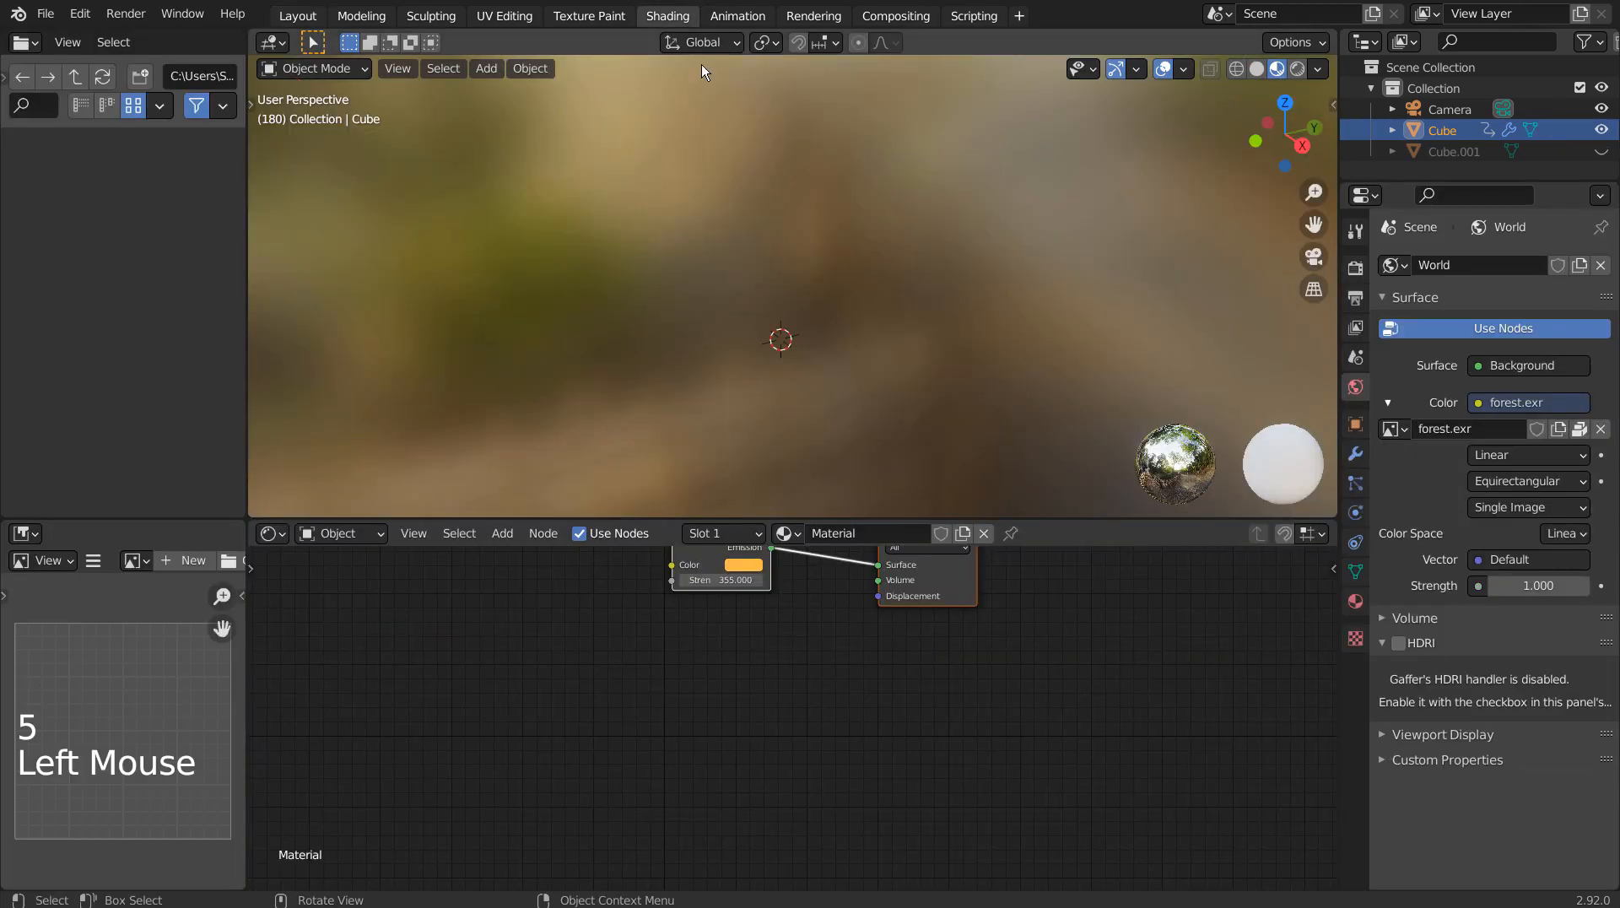
pyautogui.click(298, 15)
pyautogui.click(540, 169)
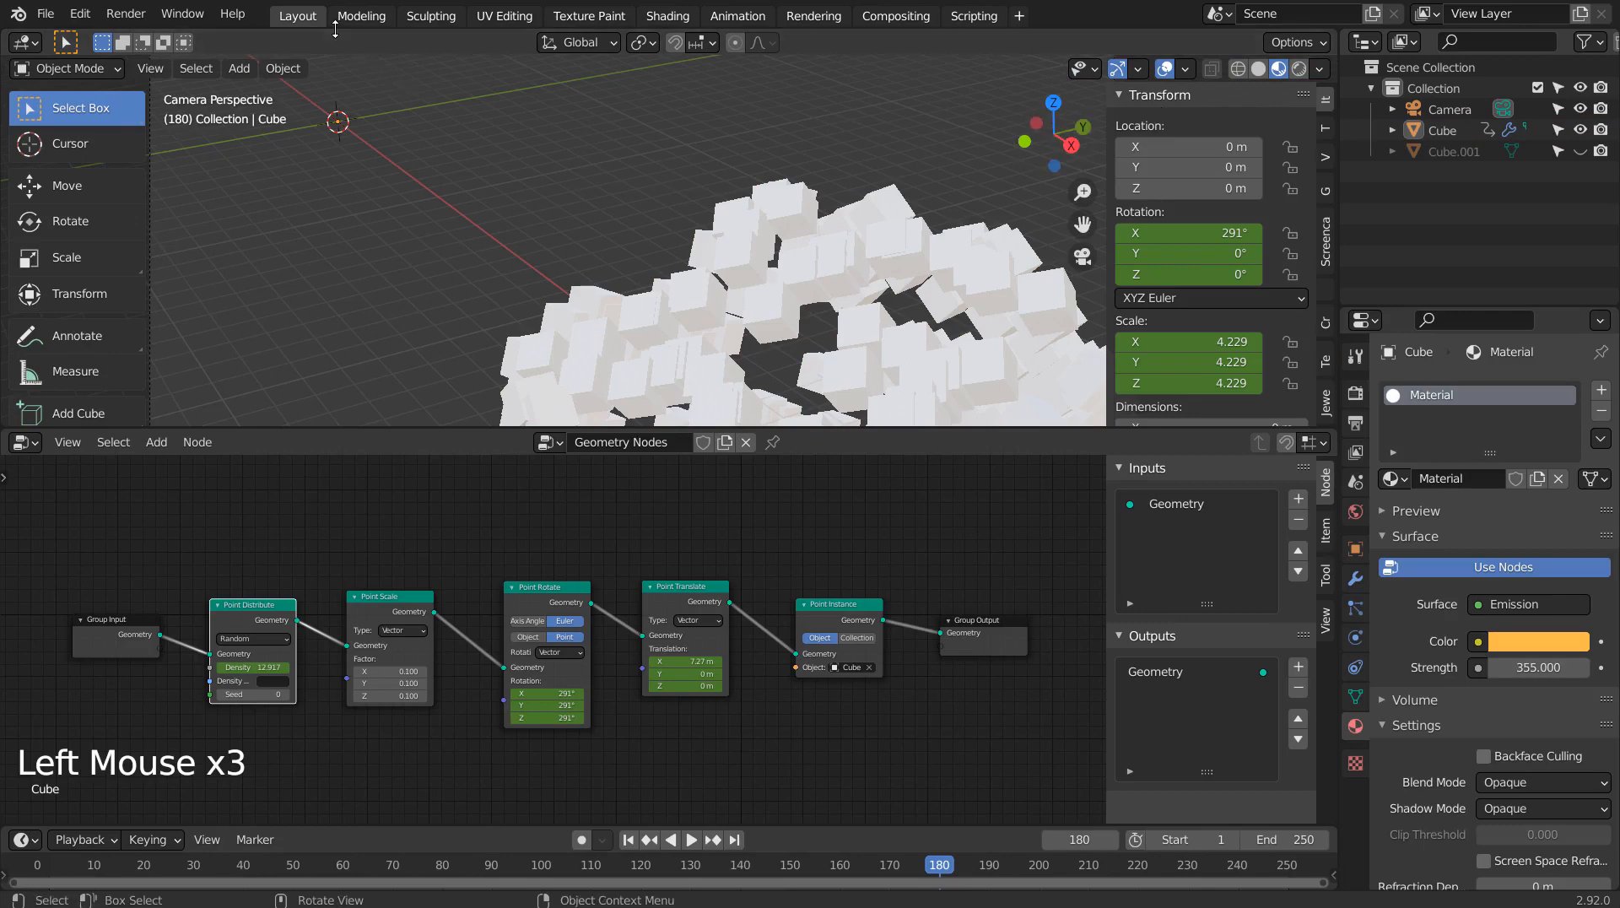
pyautogui.scroll(-5, 620, 270)
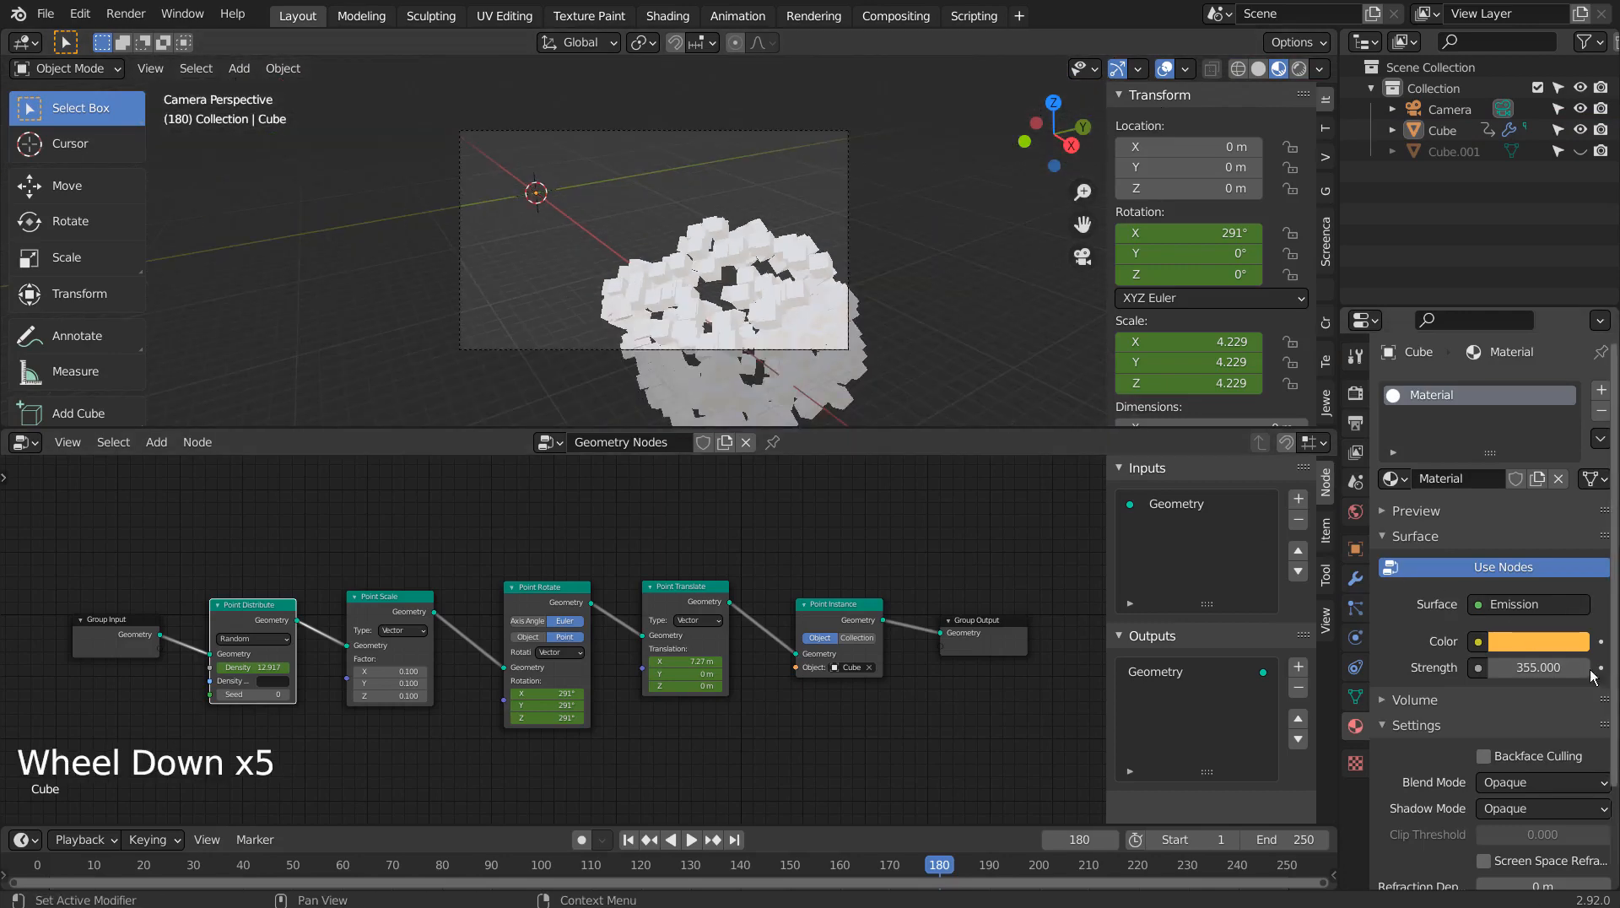
pyautogui.click(1356, 395)
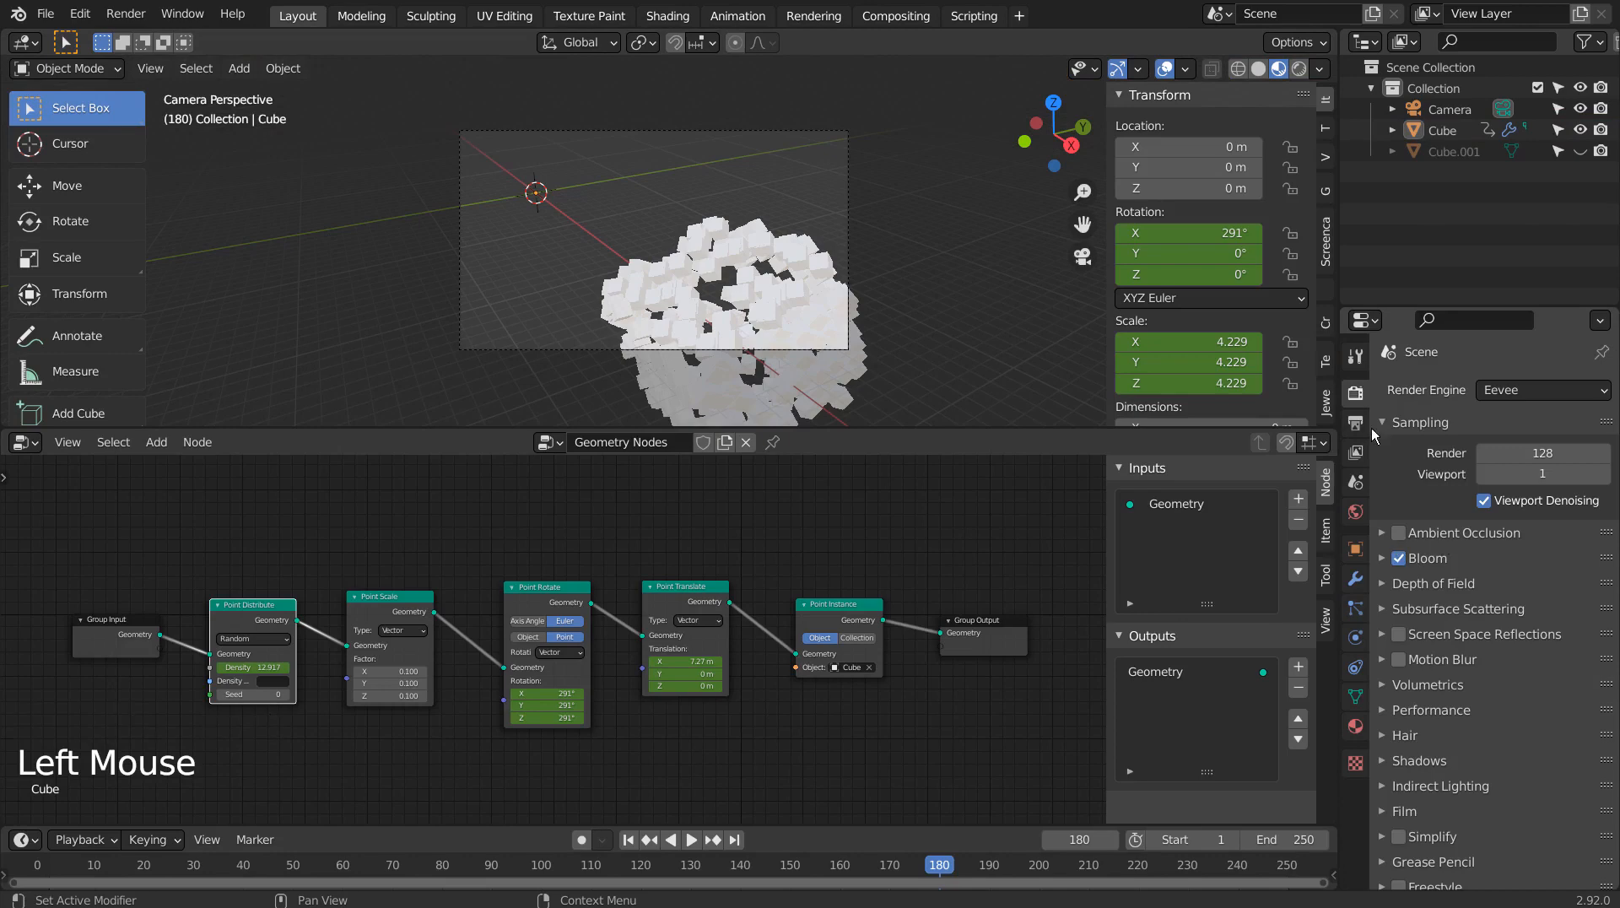
pyautogui.click(1356, 726)
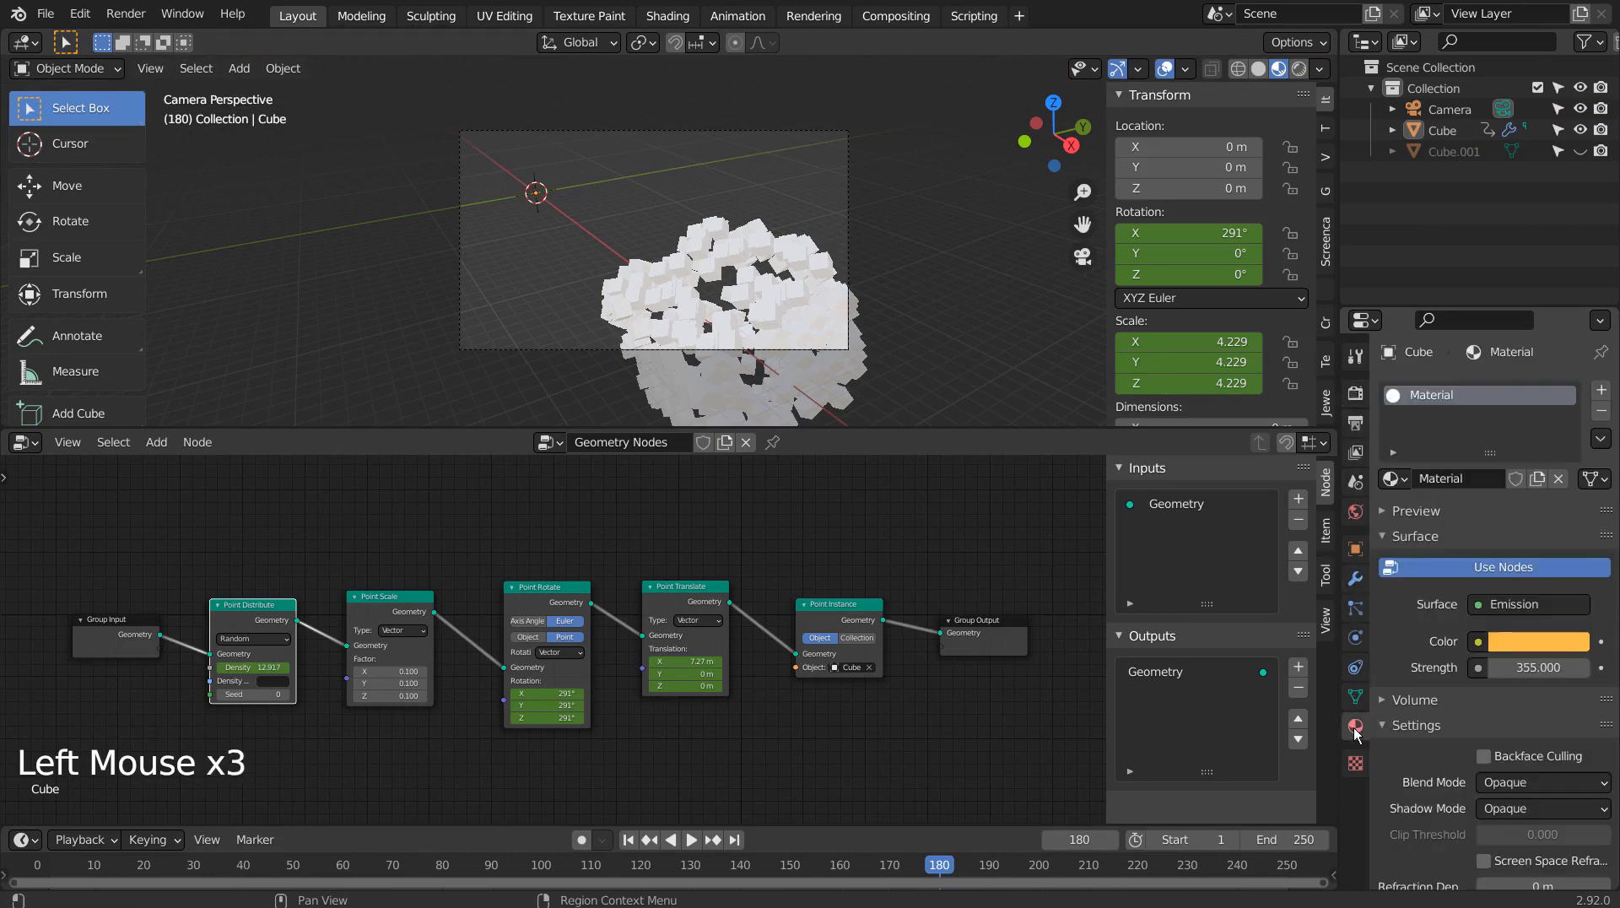
pyautogui.click(1537, 641)
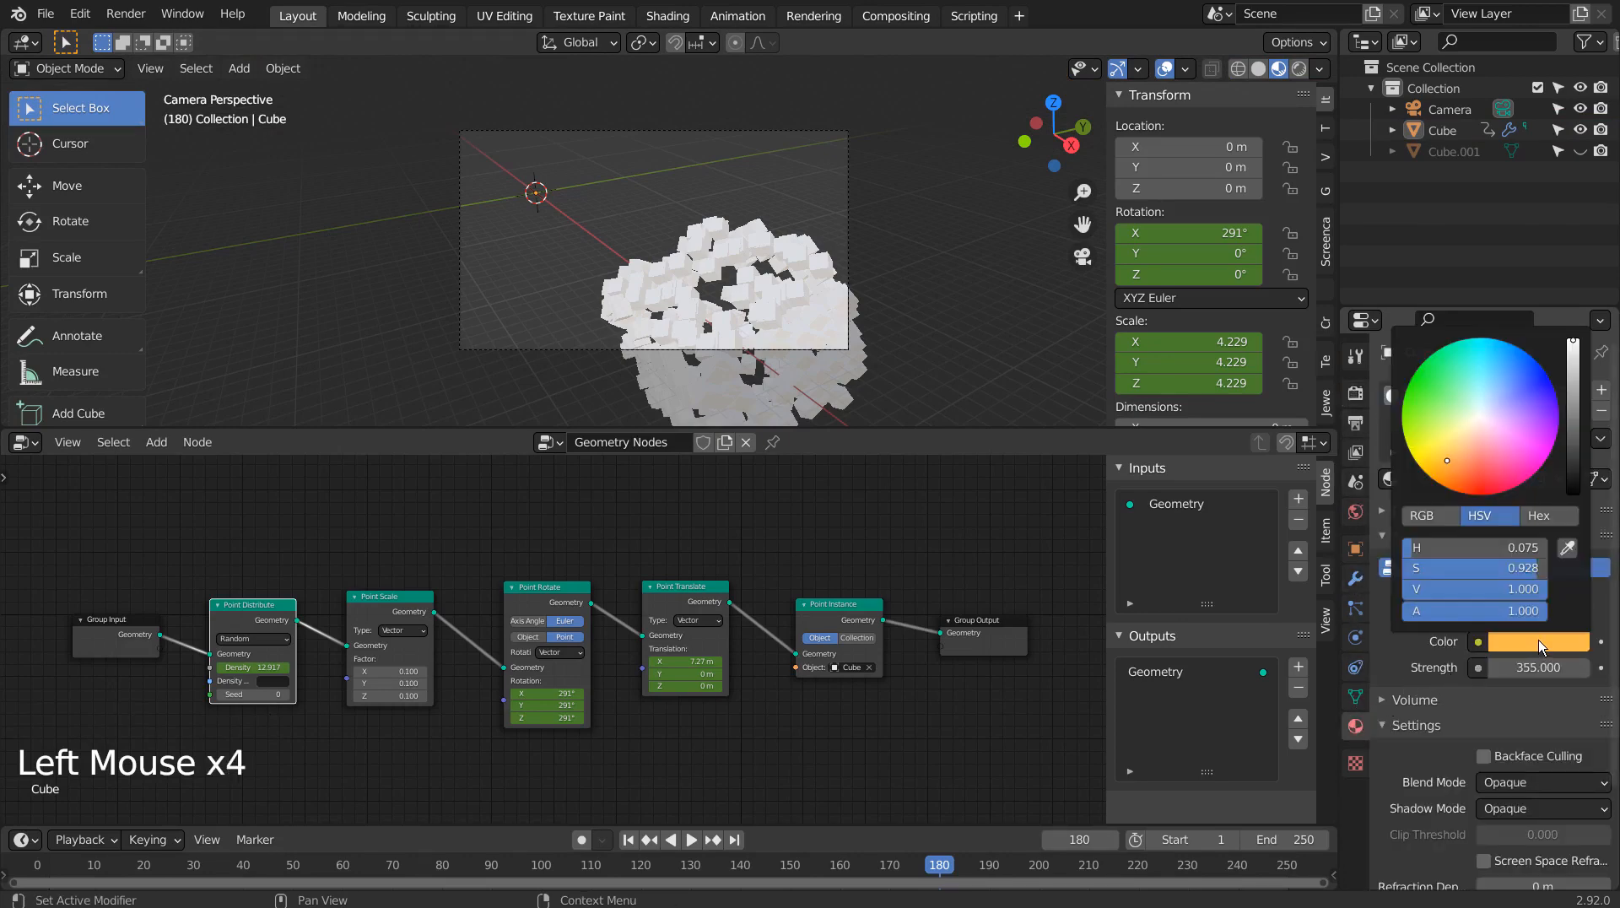
pyautogui.scroll(-9, 1537, 640)
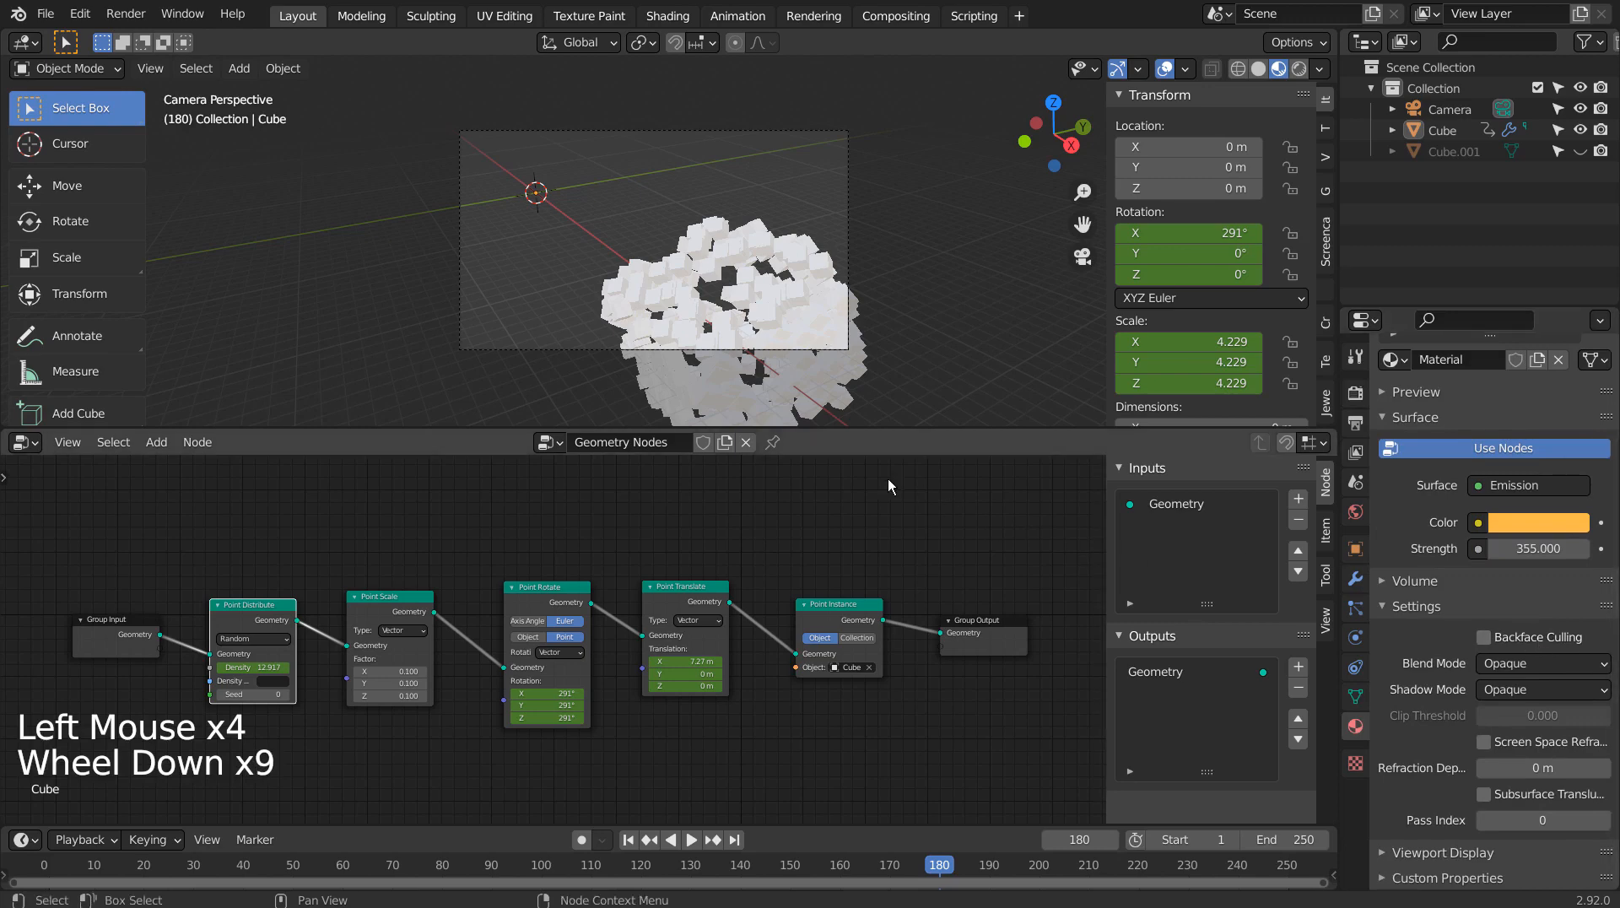
pyautogui.click(808, 335)
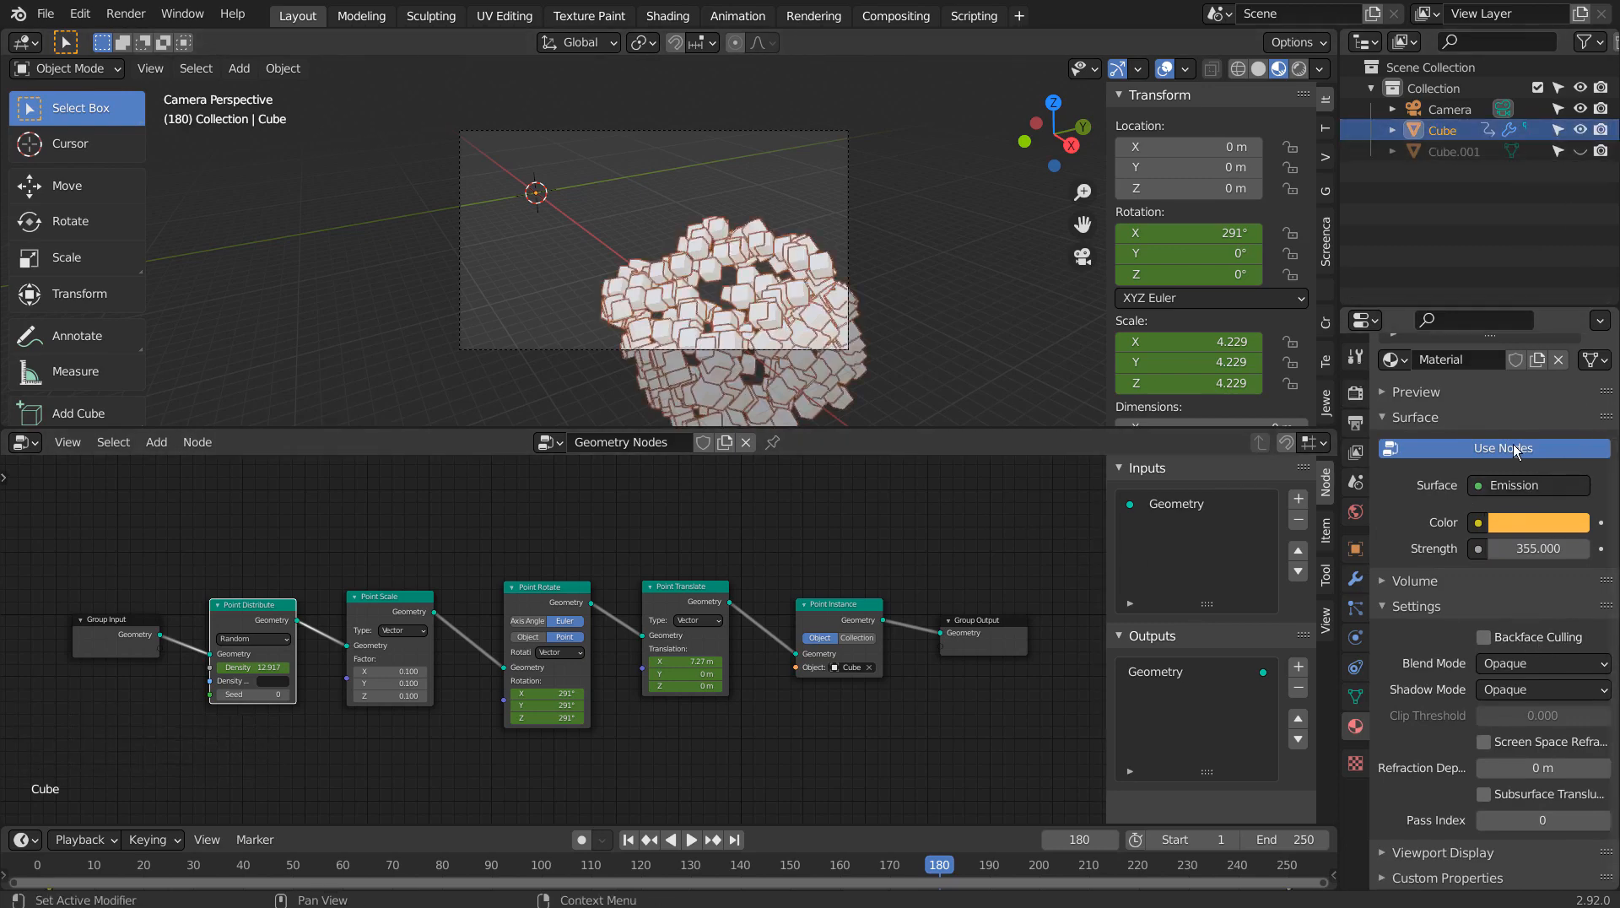
pyautogui.scroll(3, 1527, 390)
pyautogui.scroll(4, 1527, 390)
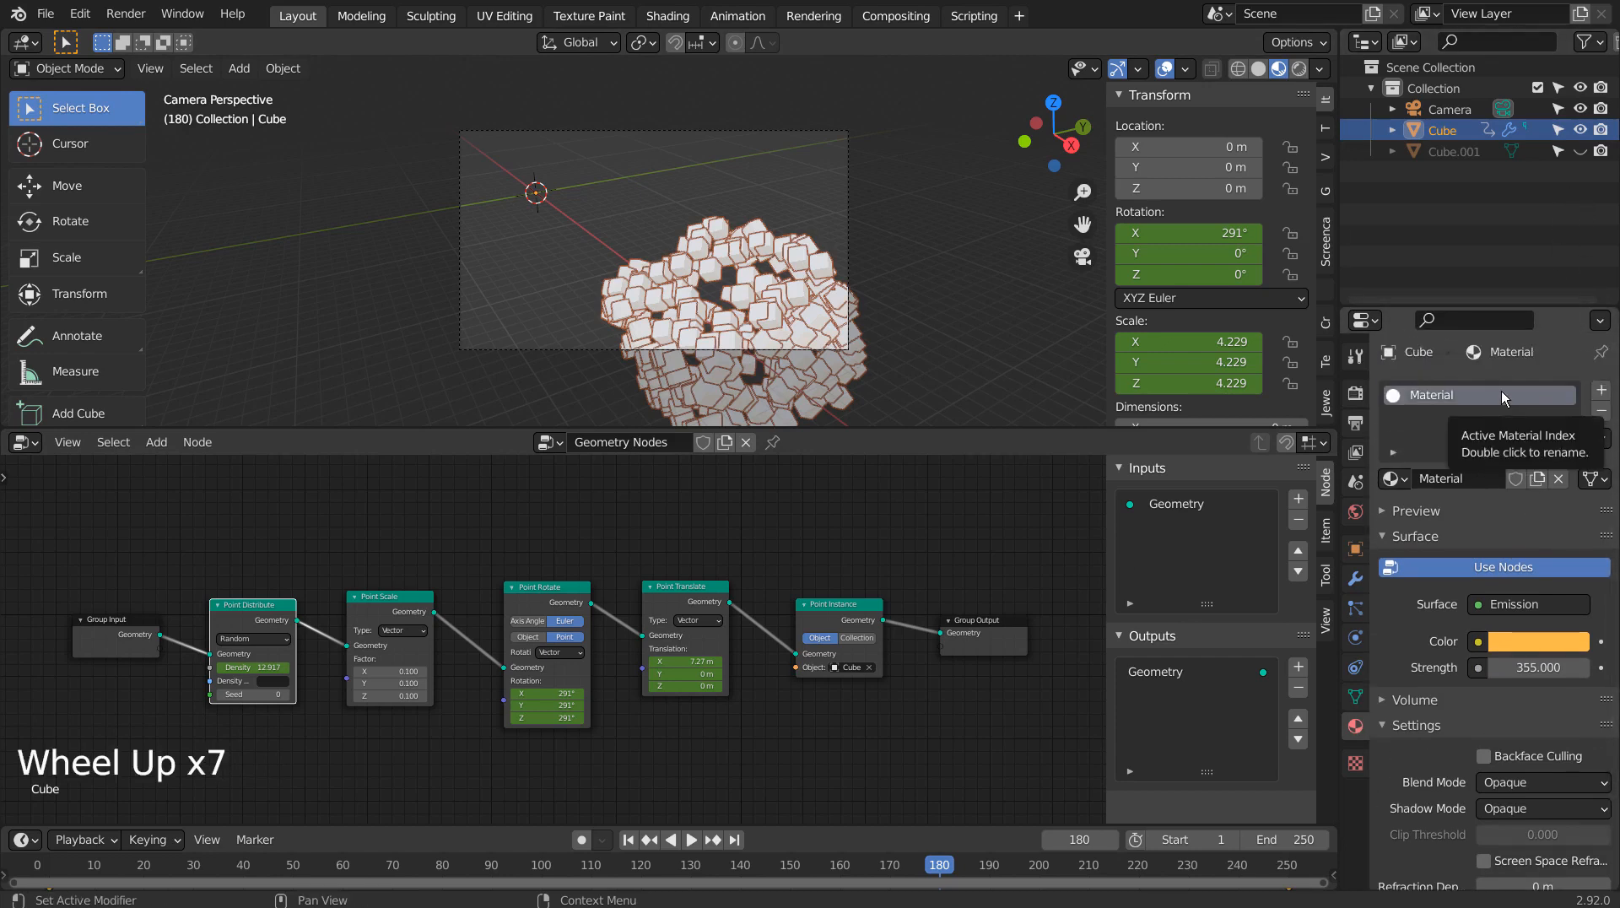
# Switch the viewport to Rendered shading and turn off the use of nodes for the cube's material.
pyautogui.click(1297, 67)
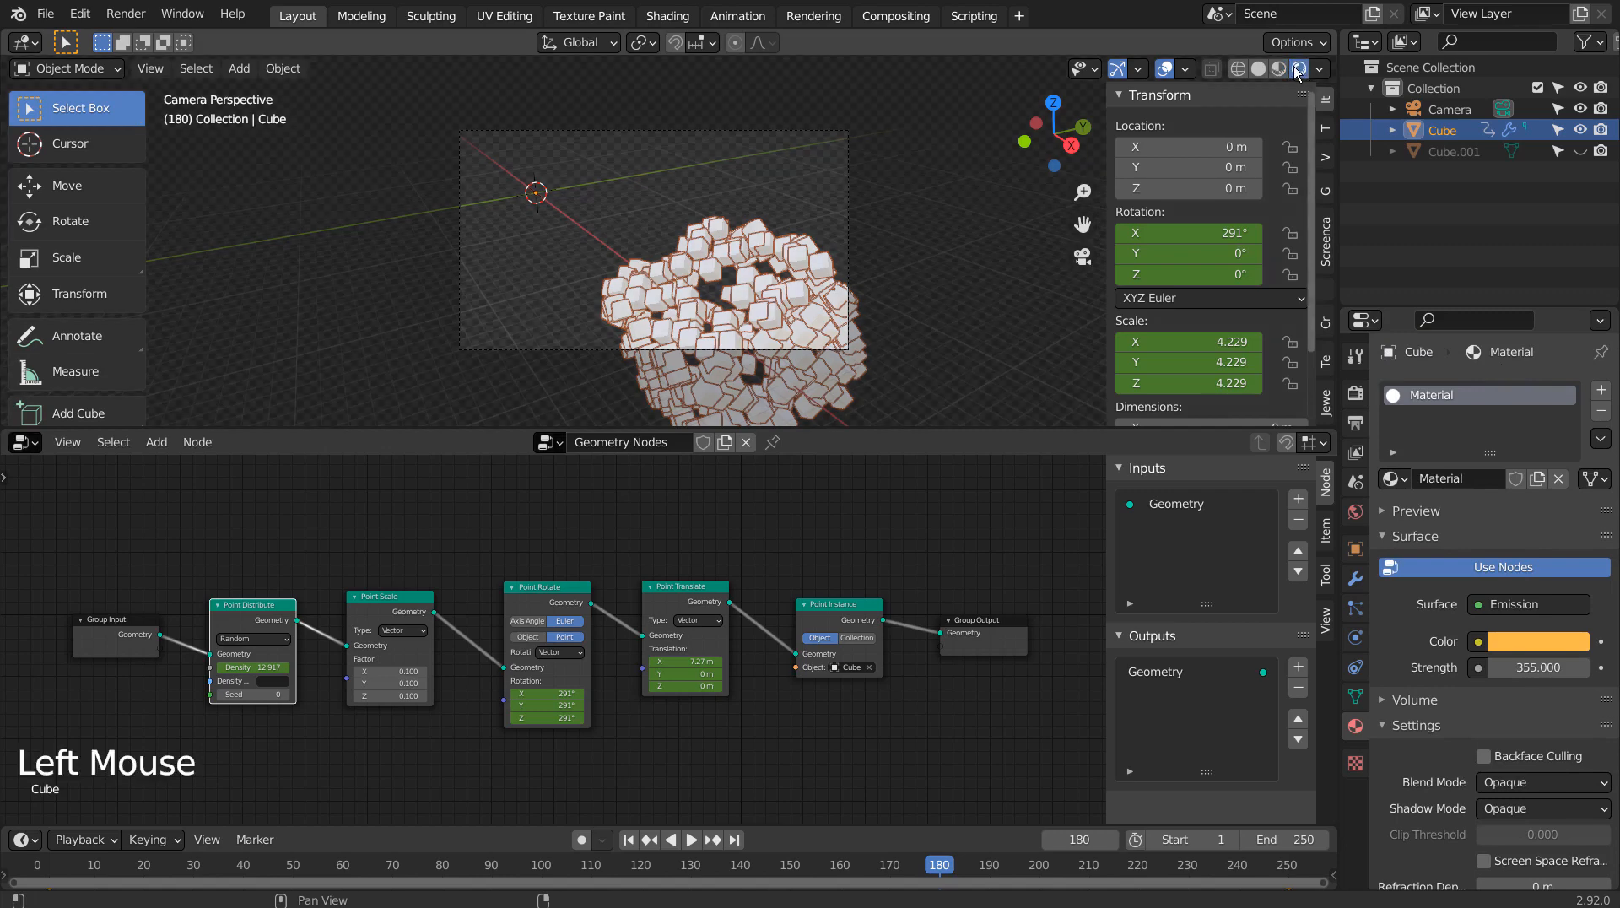
pyautogui.click(1303, 67)
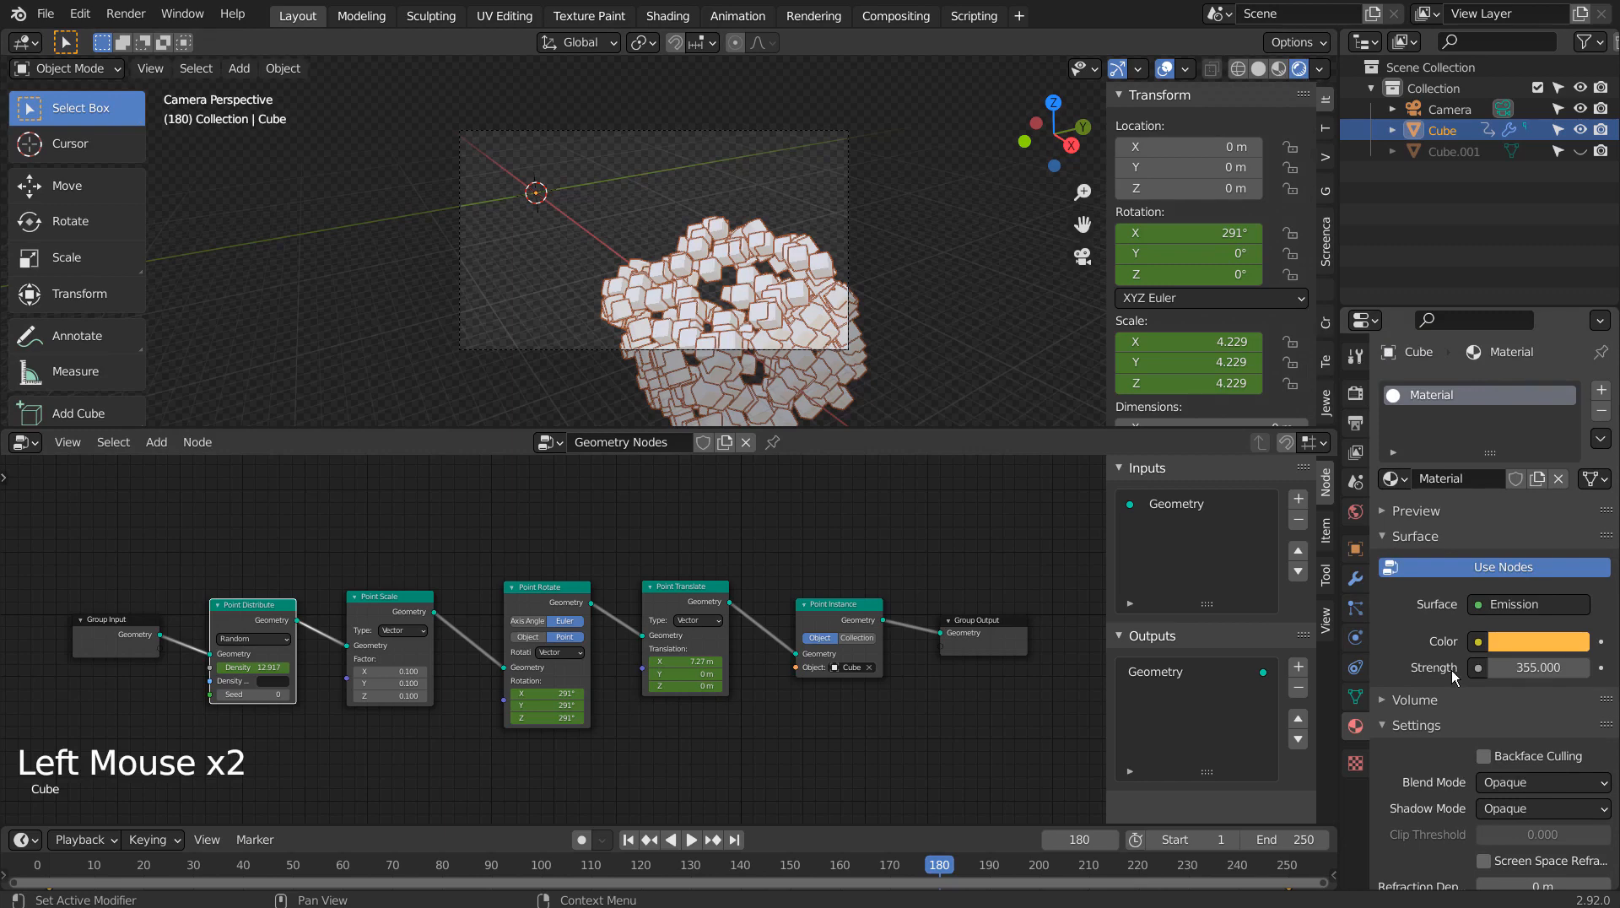
pyautogui.click(1455, 572)
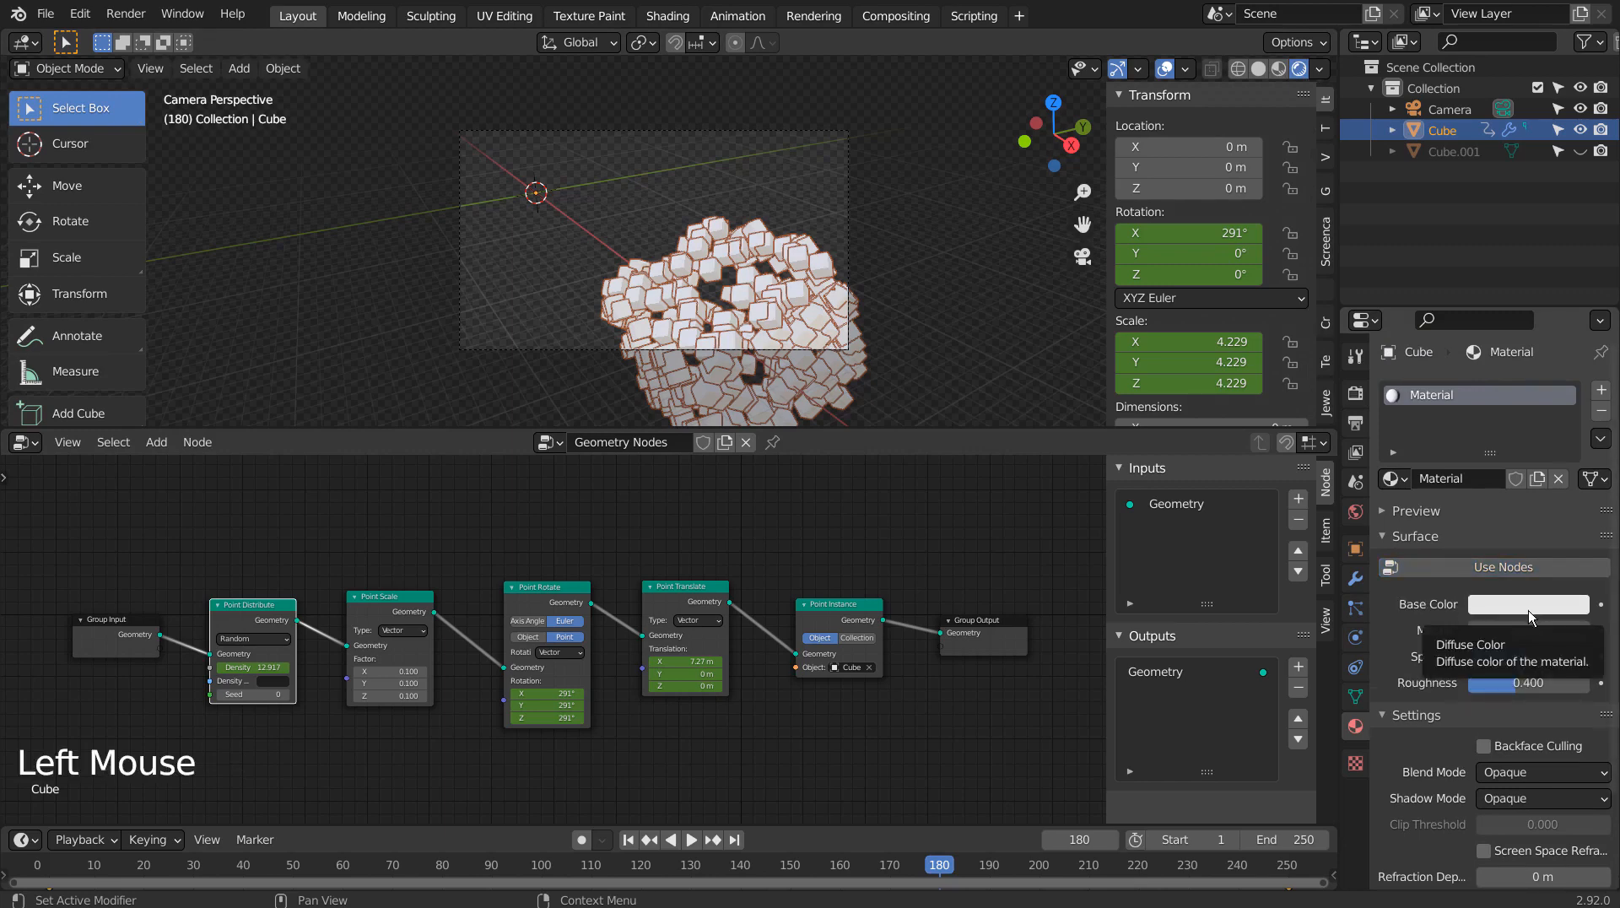
pyautogui.scroll(5, 1527, 617)
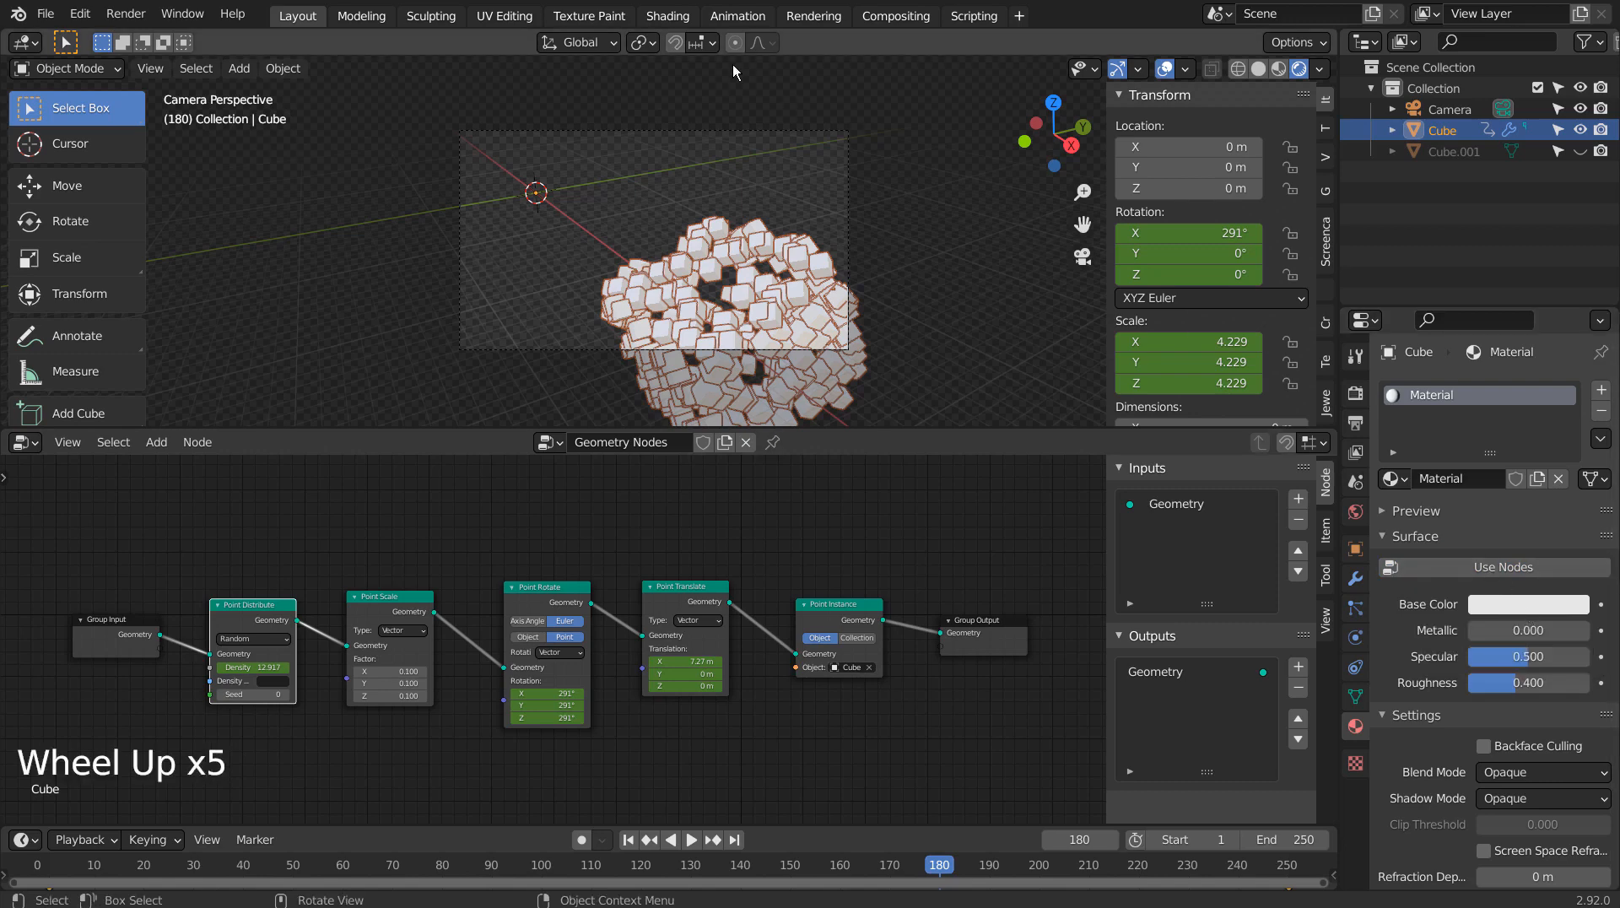
# In the Shading workspace, set the Emission node's strength to 15.
pyautogui.click(666, 16)
pyautogui.scroll(-2, 892, 645)
pyautogui.moveTo(838, 611)
pyautogui.keyDown('shift'); pyautogui.mouseDown(button='middle')
pyautogui.moveTo(798, 687)
pyautogui.moveTo(799, 744)
pyautogui.mouseUp(button='middle'); pyautogui.keyUp('shift')
pyautogui.scroll(7, 799, 688)
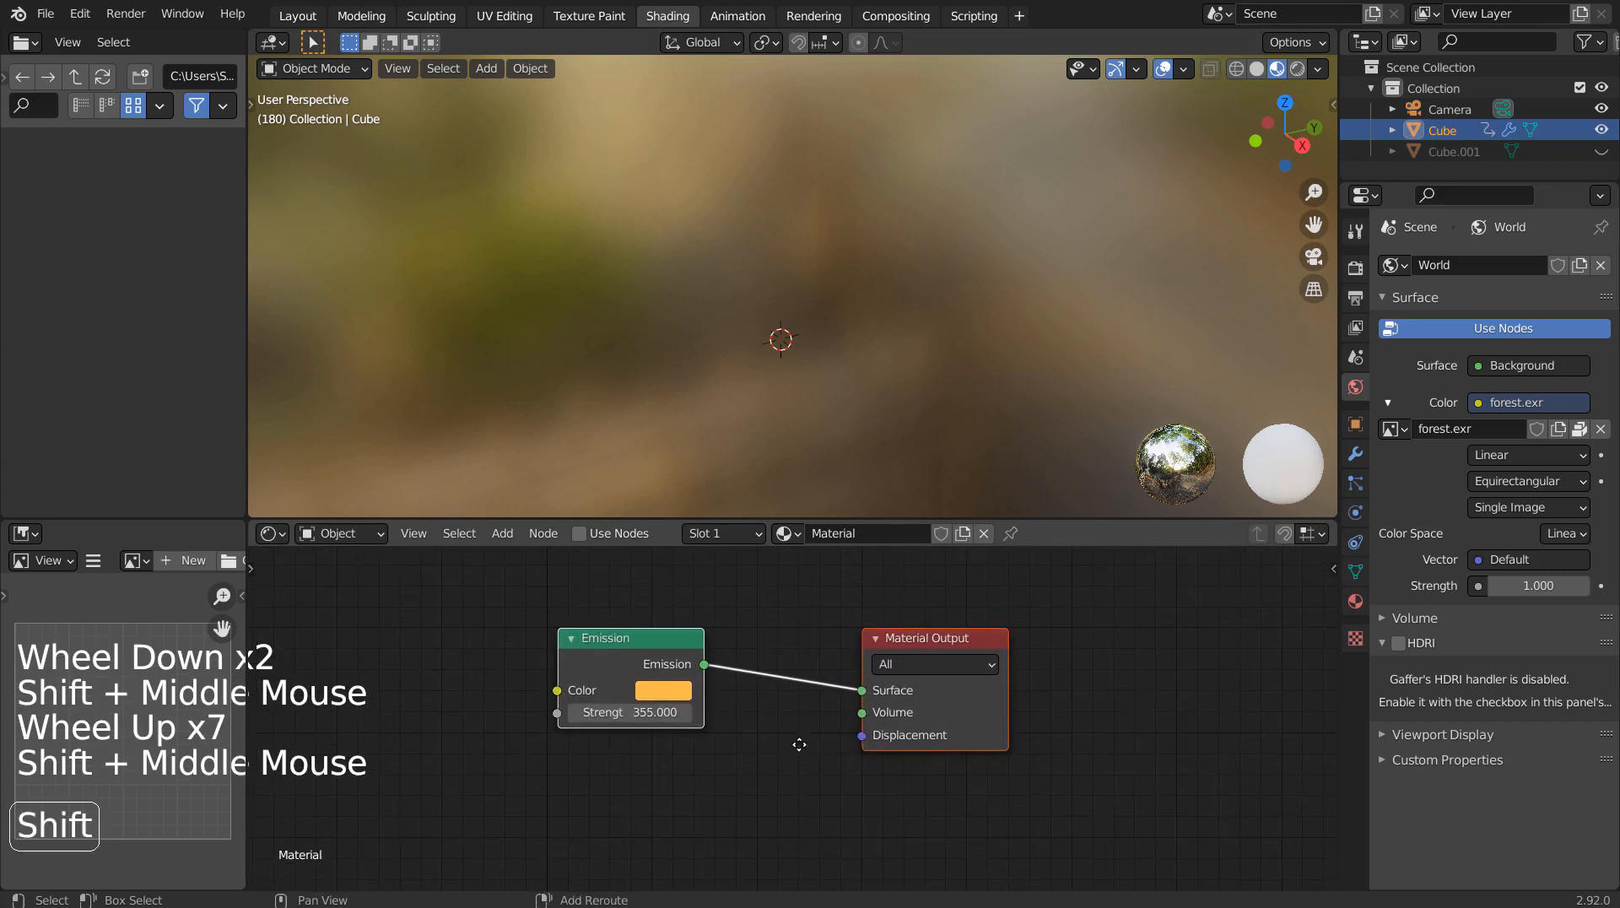
pyautogui.click(642, 712)
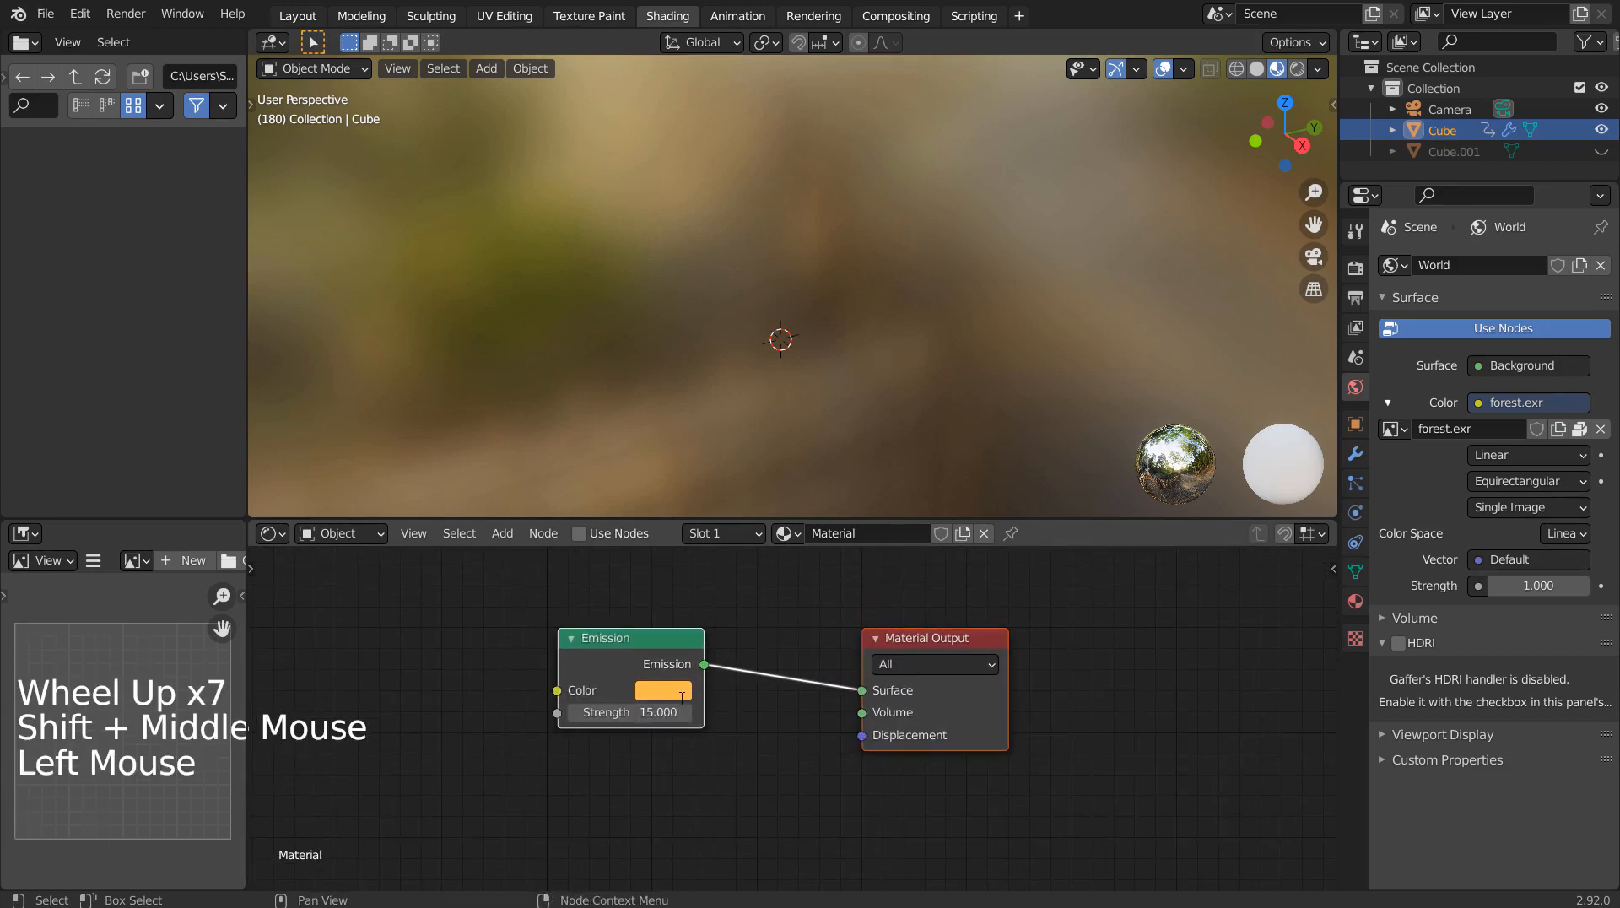
# Compare Wireframe and Material Preview shading in the Shading workspace and return to the Layout workspace.
pyautogui.click(1236, 69)
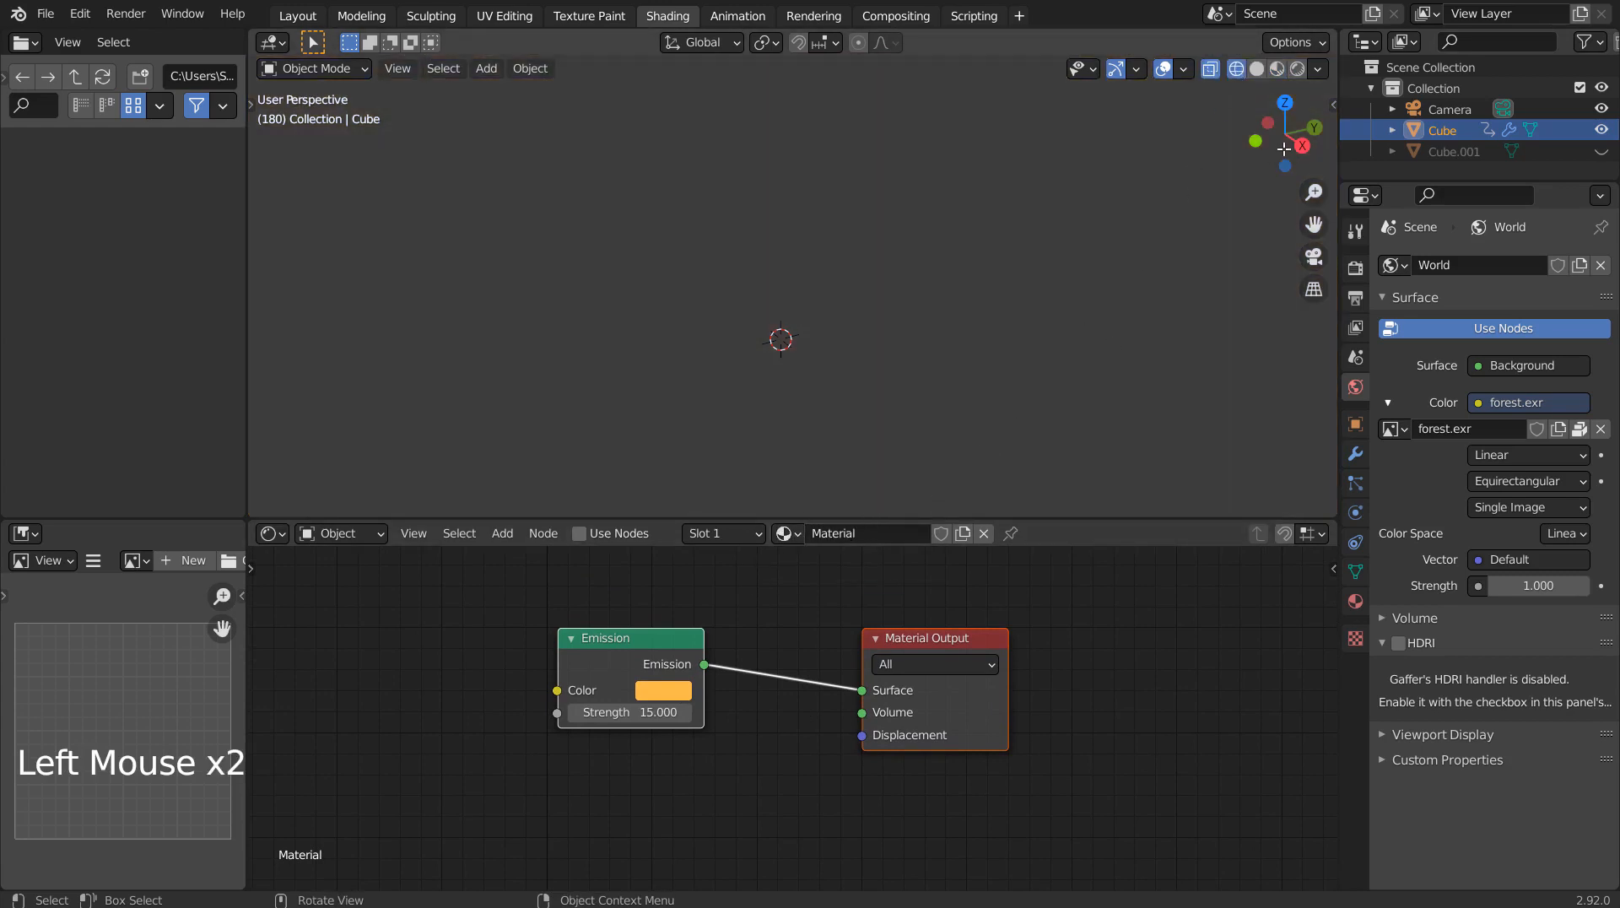
pyautogui.click(1276, 70)
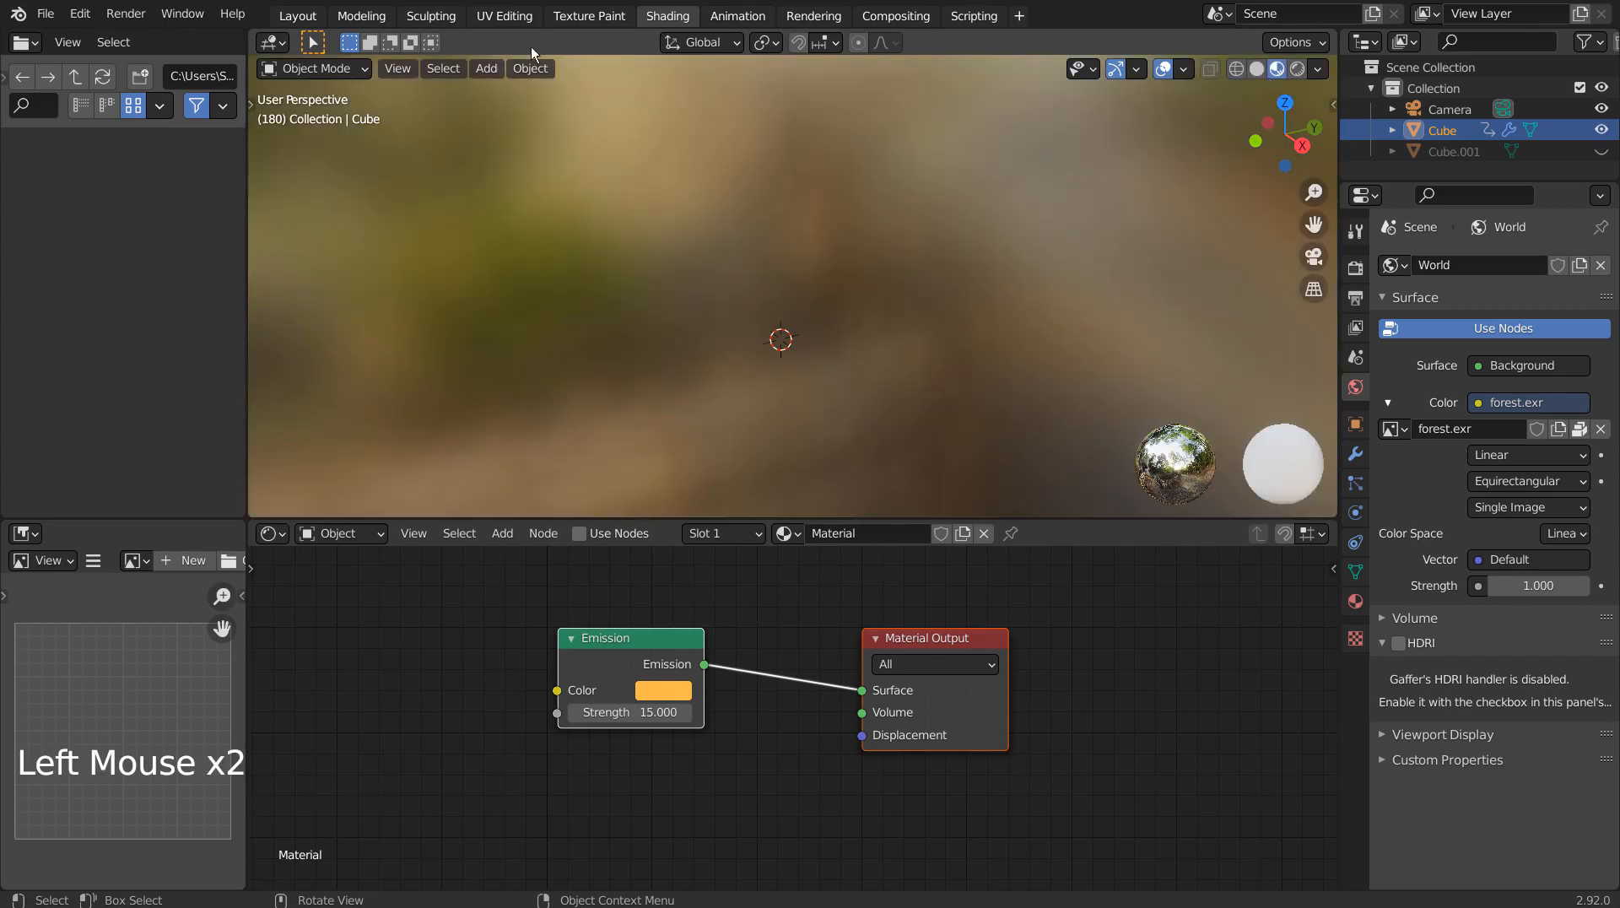
pyautogui.click(298, 16)
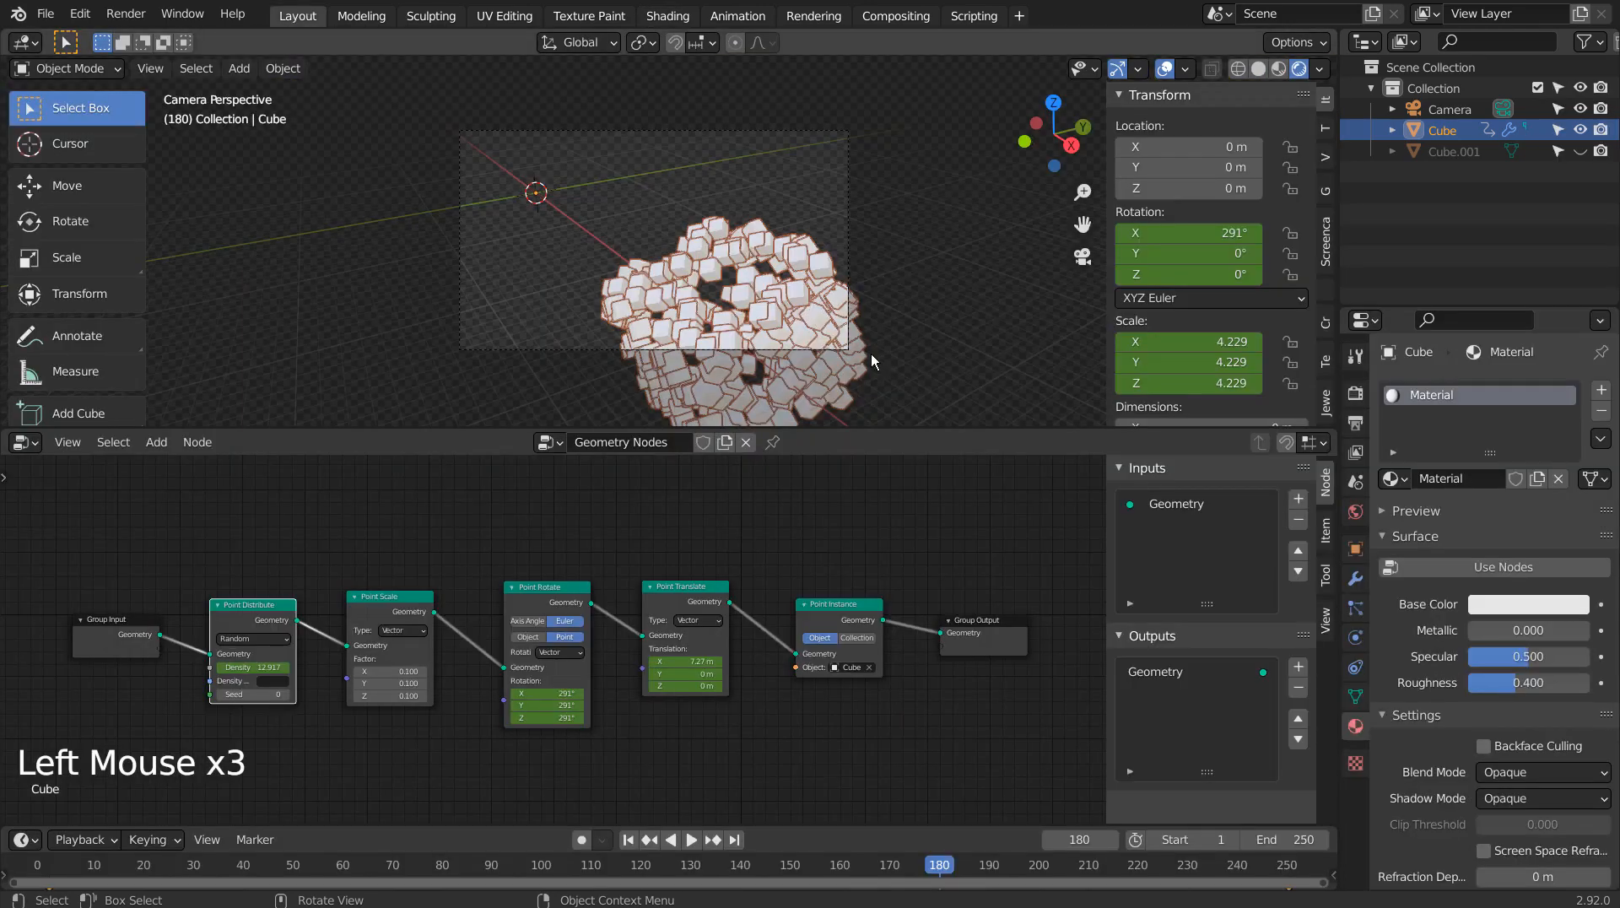
# Play the animation from frame 1 and stop it at frame 230.
pyautogui.click(628, 839)
pyautogui.click(691, 840)
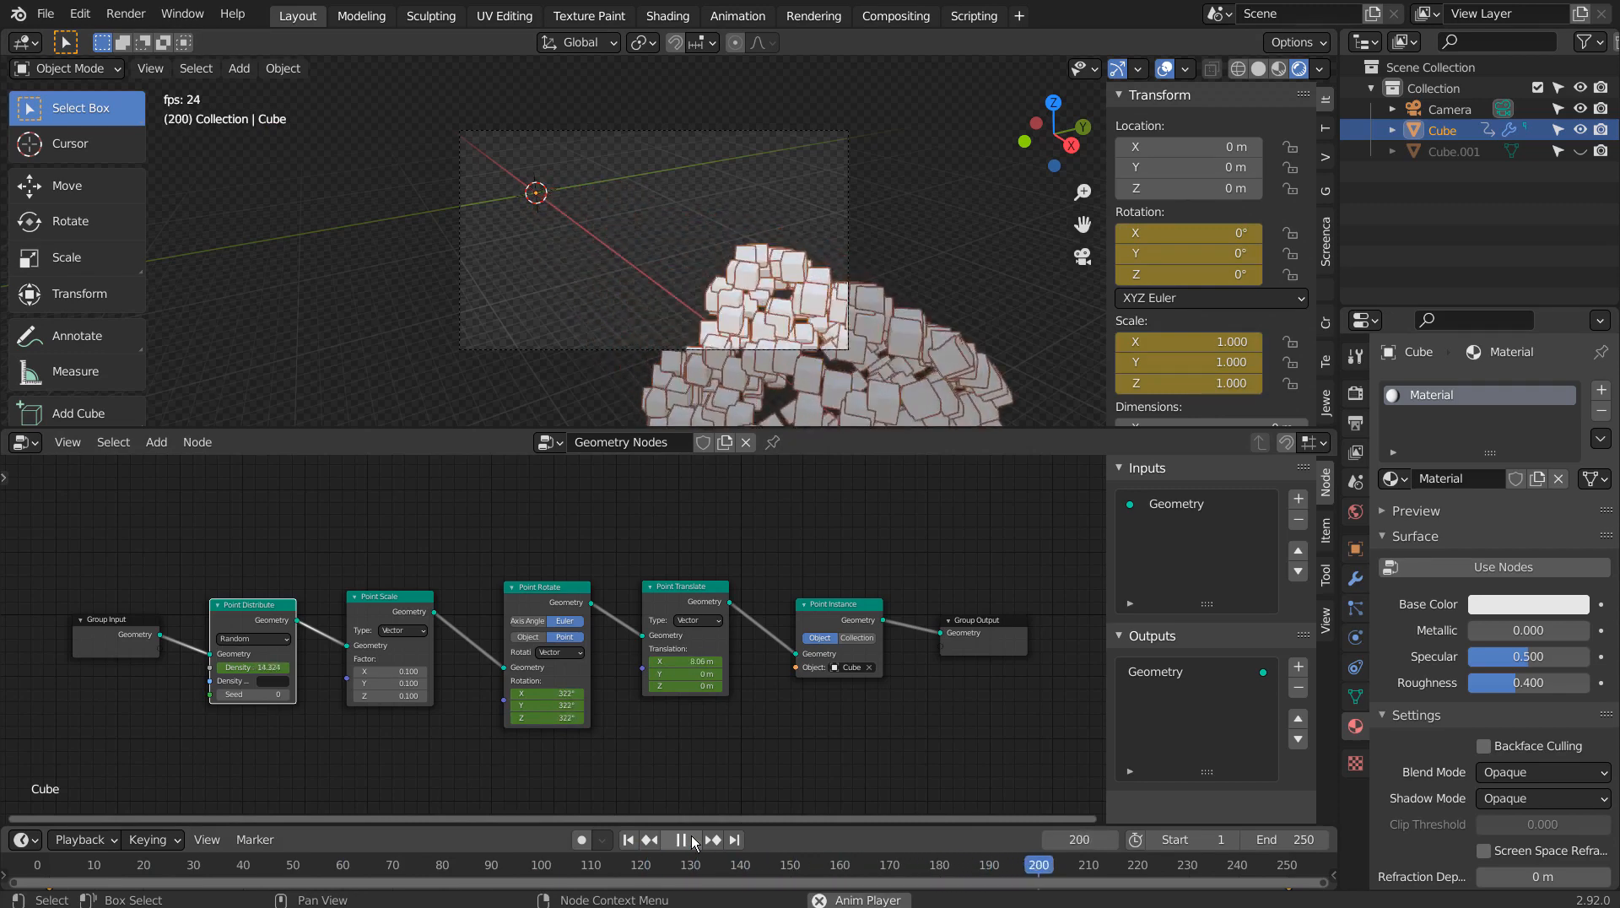
pyautogui.click(691, 840)
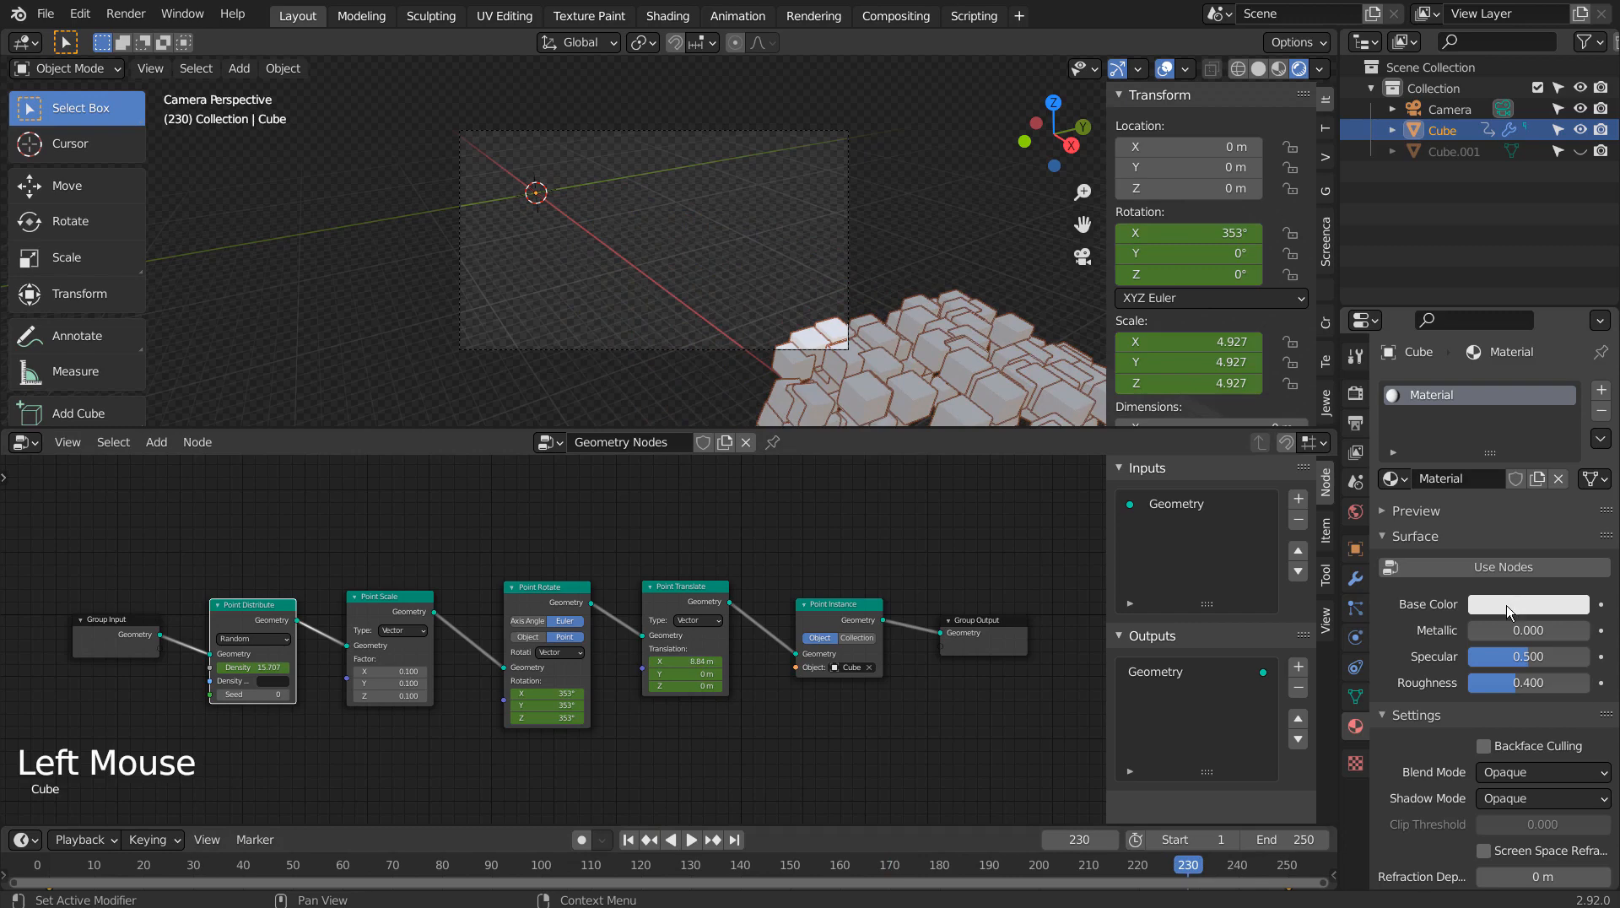
# Change the material's base colour, trying a pink and shifting the hue across the colour wheel.
pyautogui.click(1506, 604)
pyautogui.click(1449, 395)
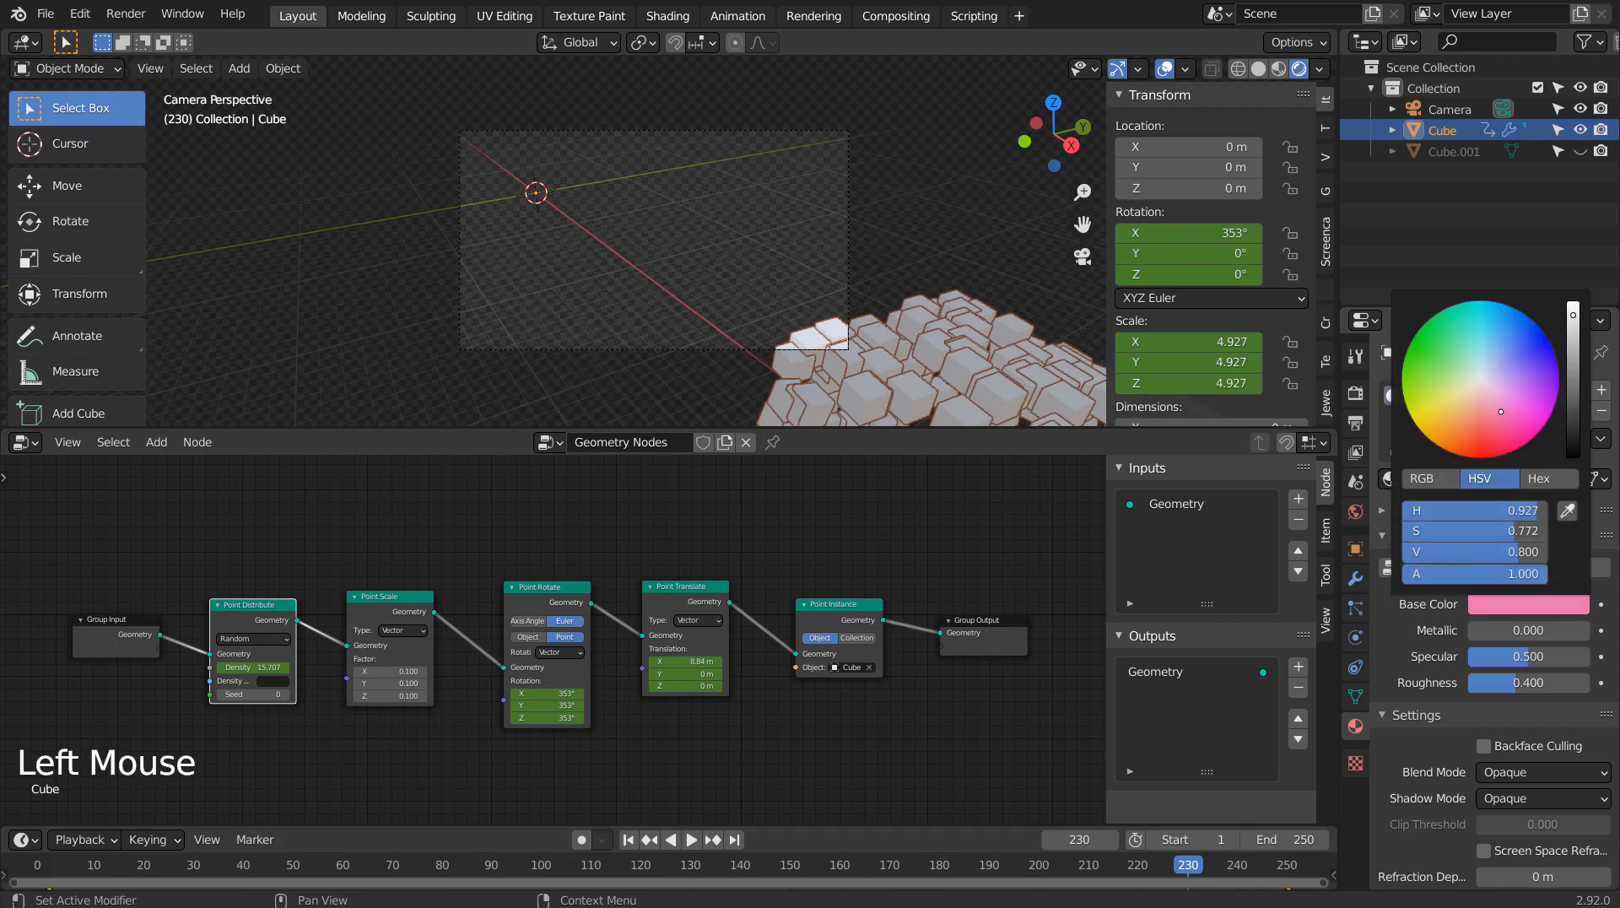
pyautogui.moveTo(1501, 411); pyautogui.dragTo(1454, 415)
# Maximize the 3D viewport, play the animation and deselect the object to preview the coloured cubes.
pyautogui.hotkey('ctrl', 'space')
pyautogui.press('space')
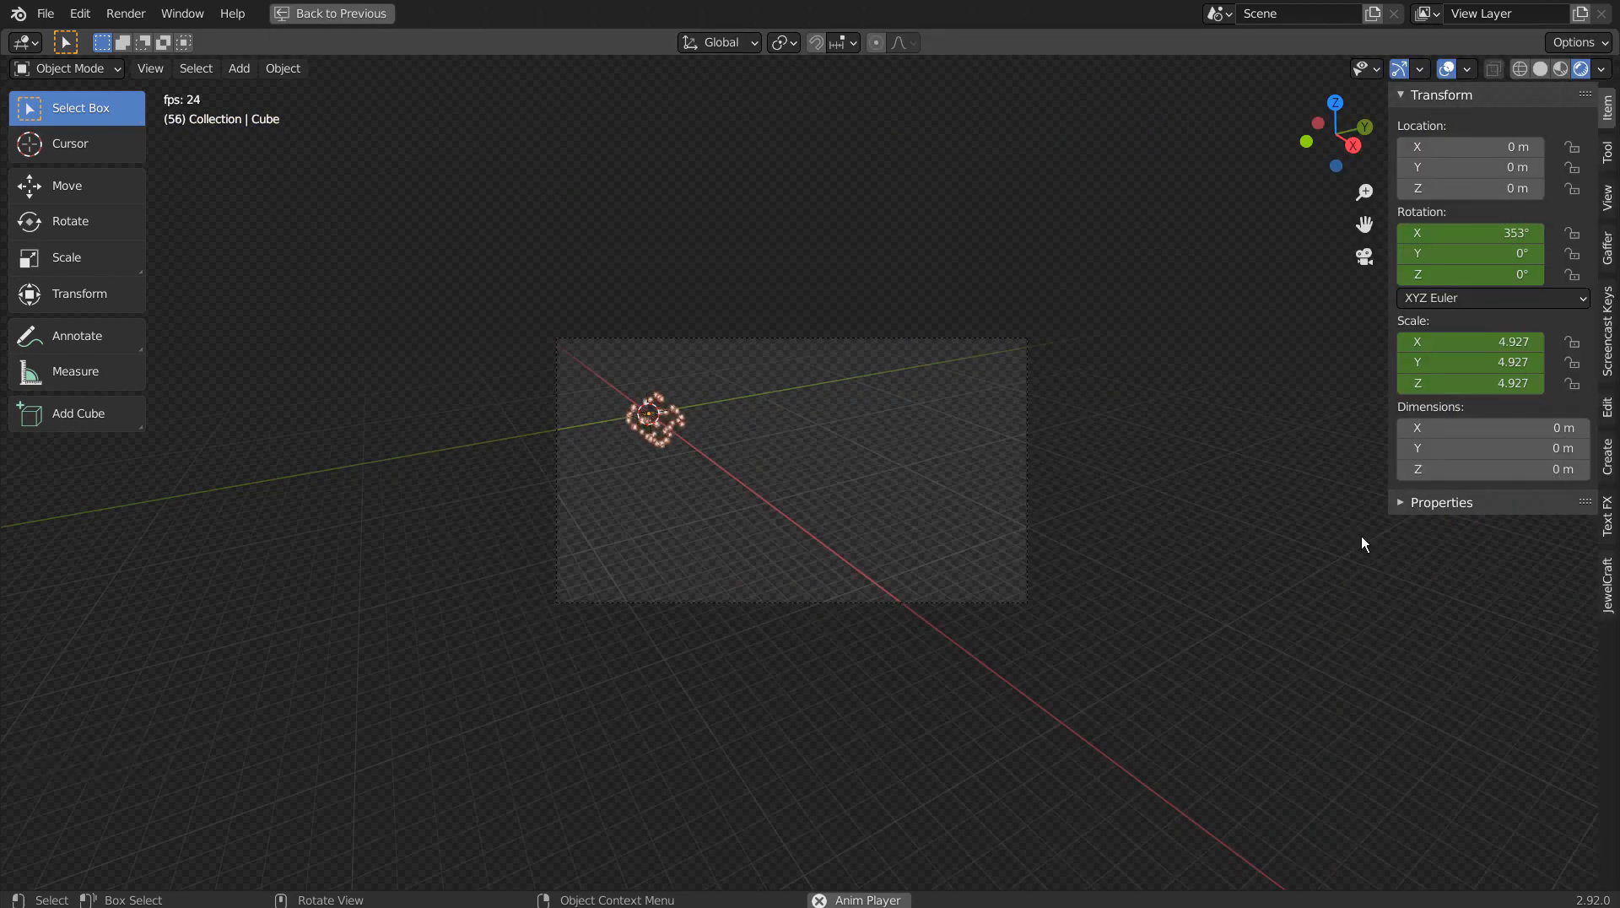
pyautogui.click(1360, 534)
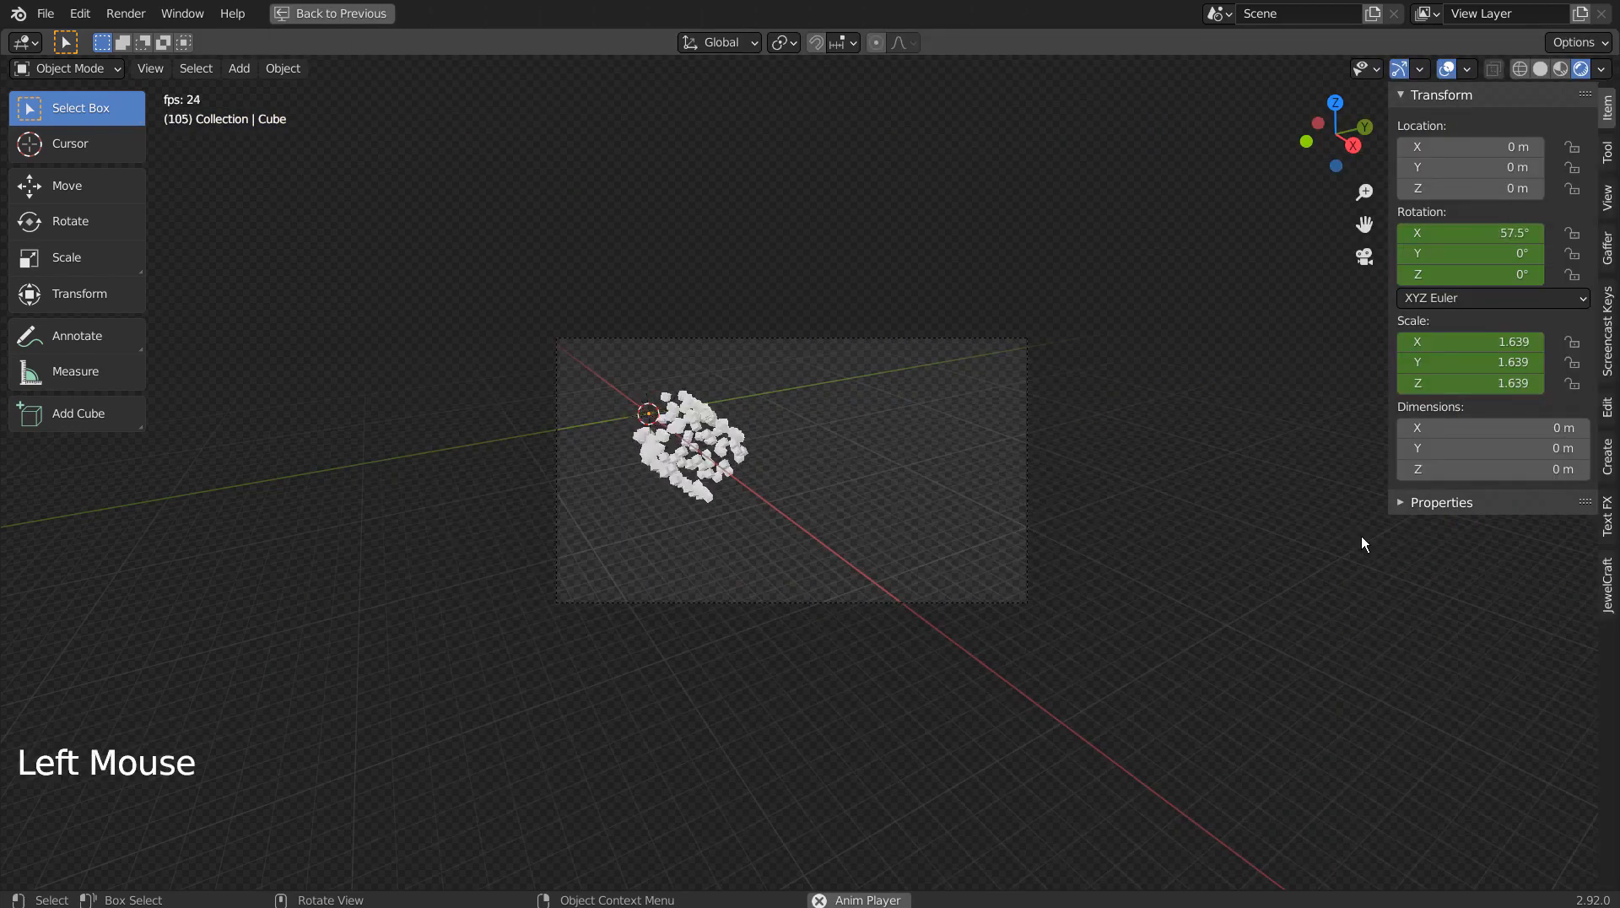